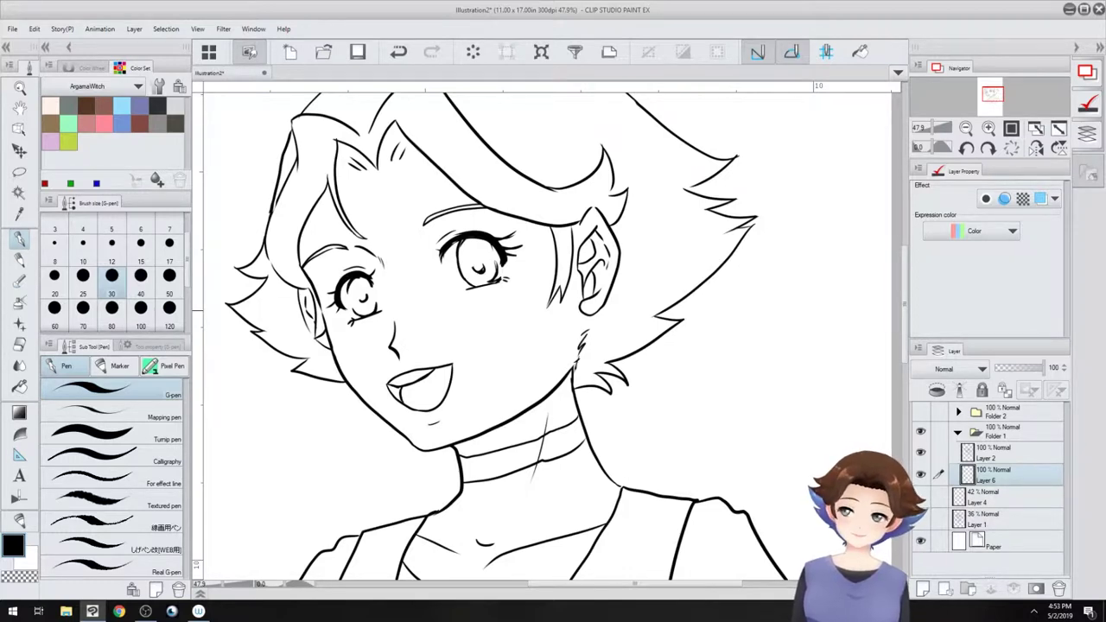
- Choose the pale peach skin colour and try to fill the face area with it
click(50, 105)
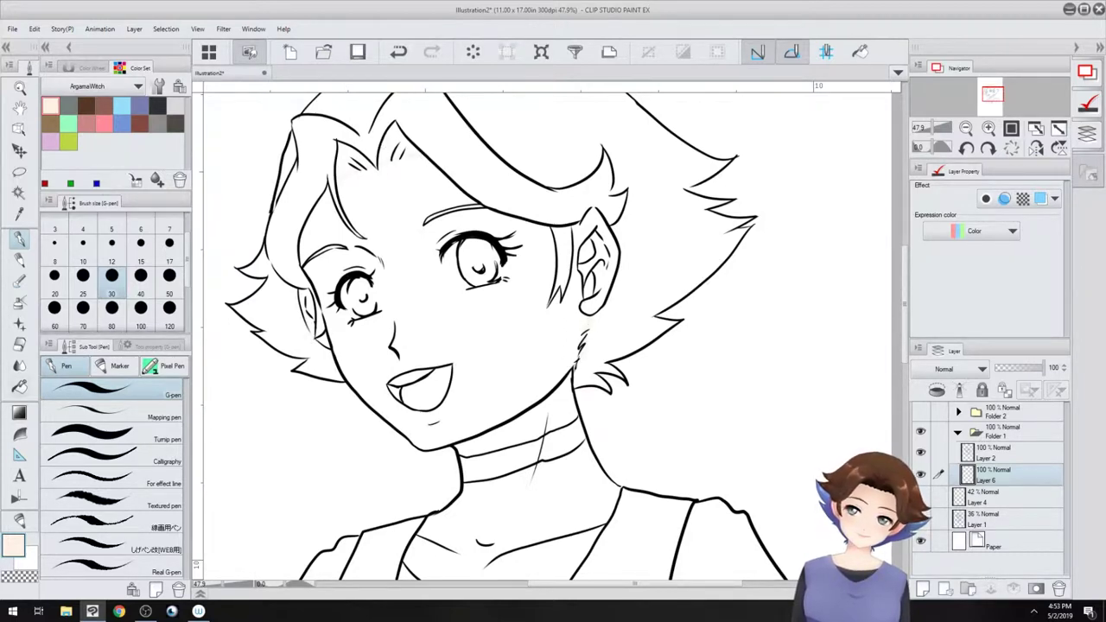
key(g)
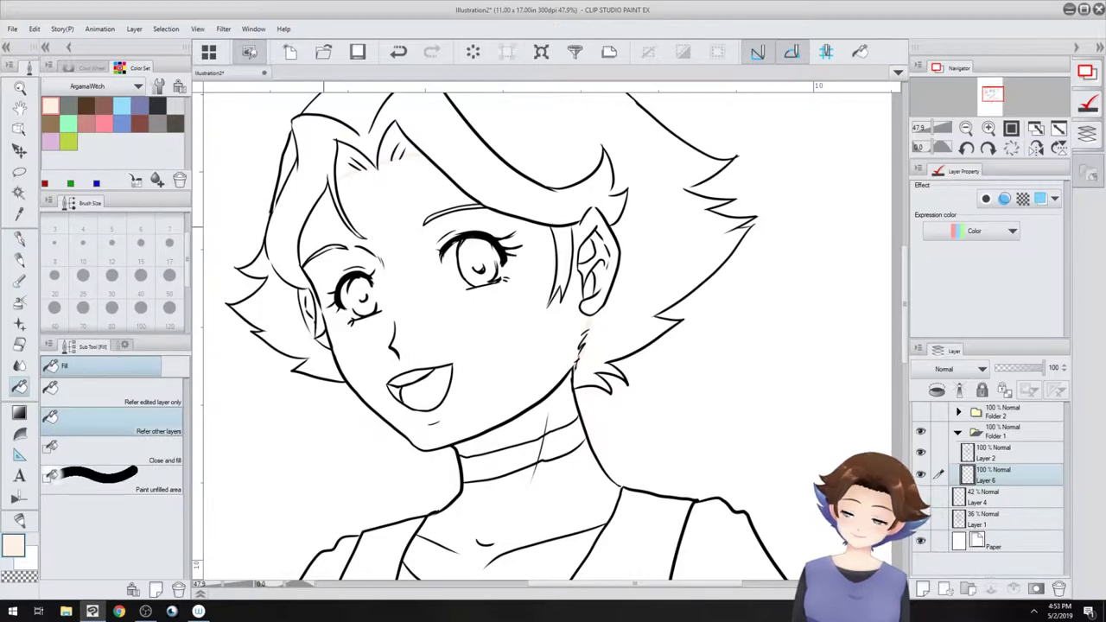
click(531, 158)
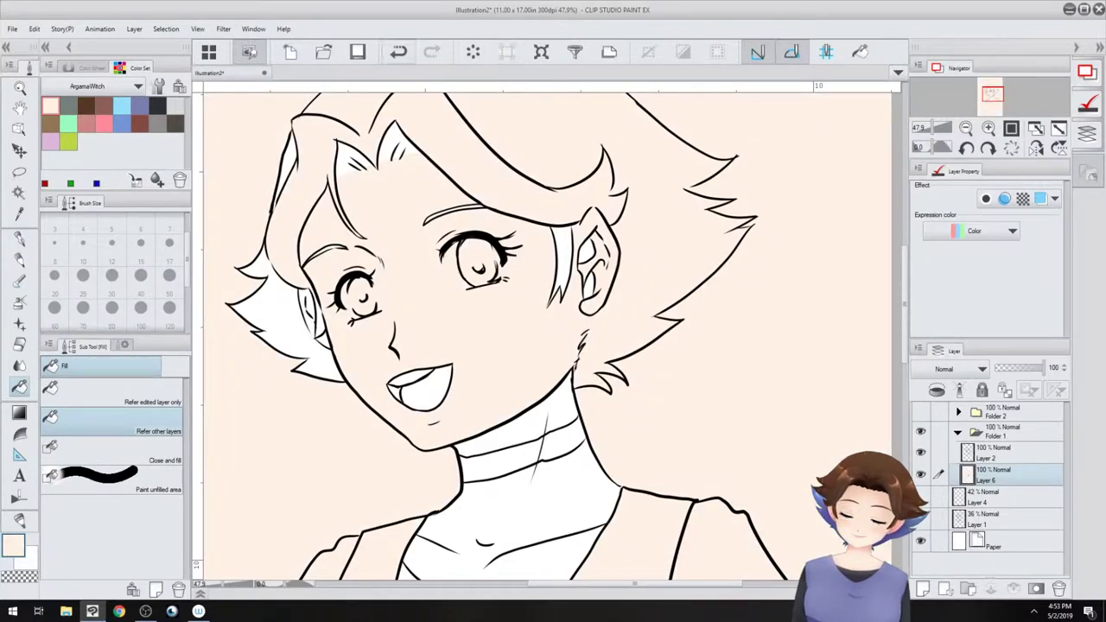
key(ctrl+z)
- Close the outline gap beneath the ear with the pen and fill the face, neck and chest with pale peach
key(p)
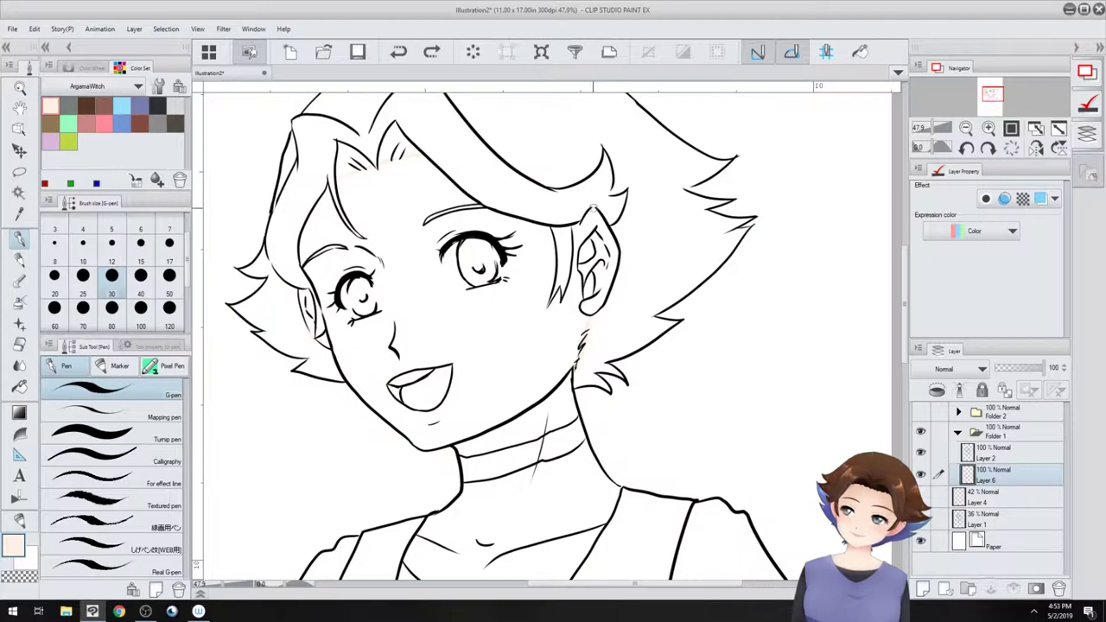
key(g)
click(402, 189)
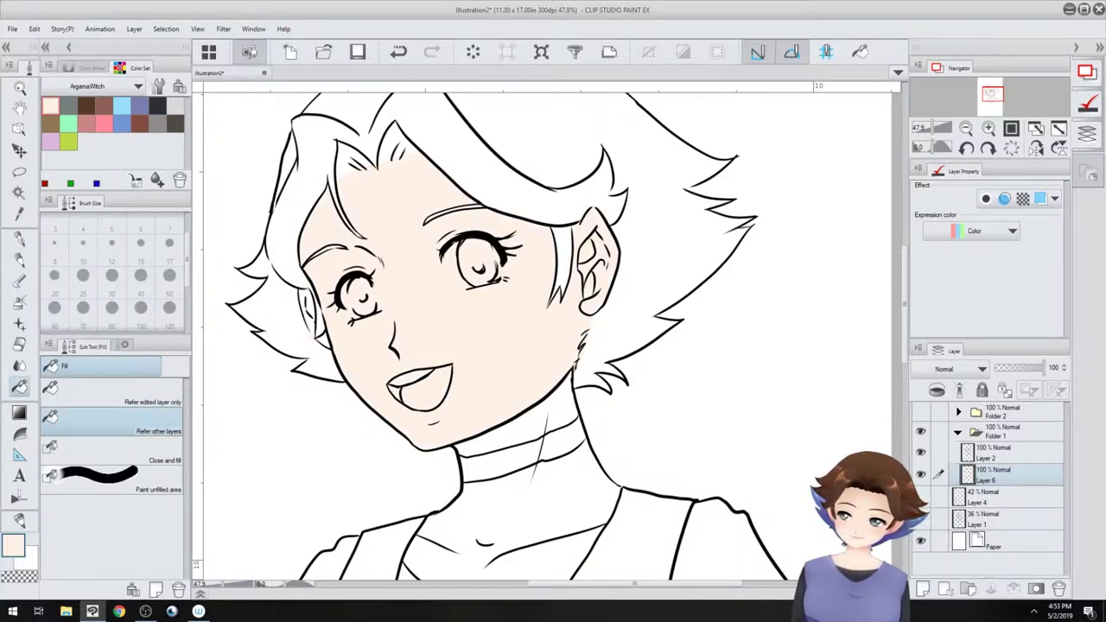
drag(518, 466, 511, 273)
click(505, 241)
click(518, 312)
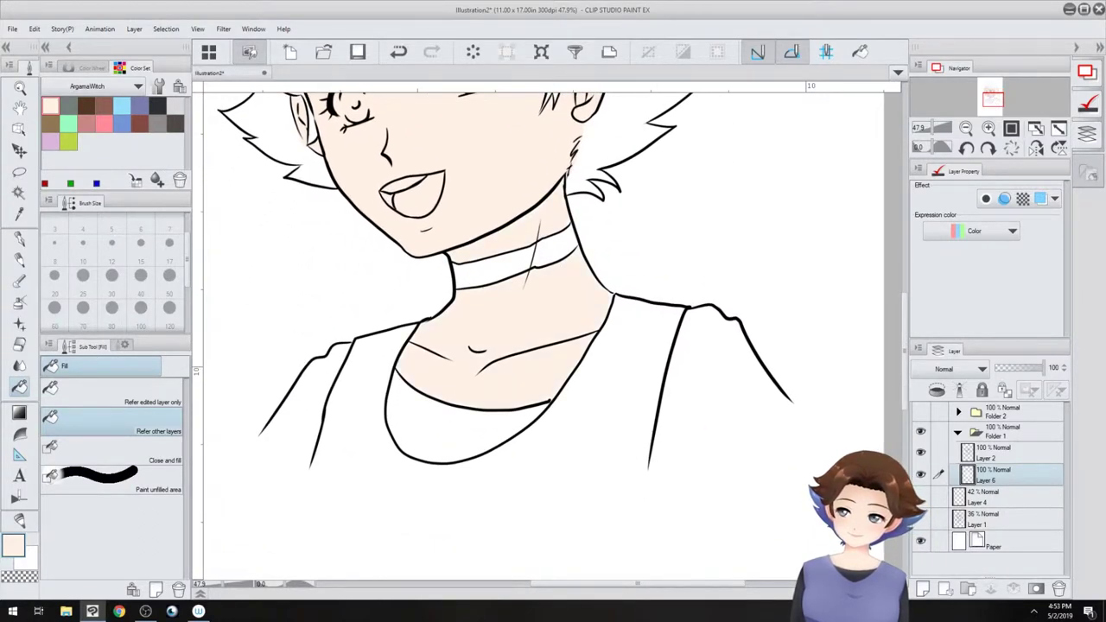
- Add a new layer above the skin layer and close the gap between the hair spikes with a size 40 reddish-brown G-pen
scroll(544, 337, up, 5)
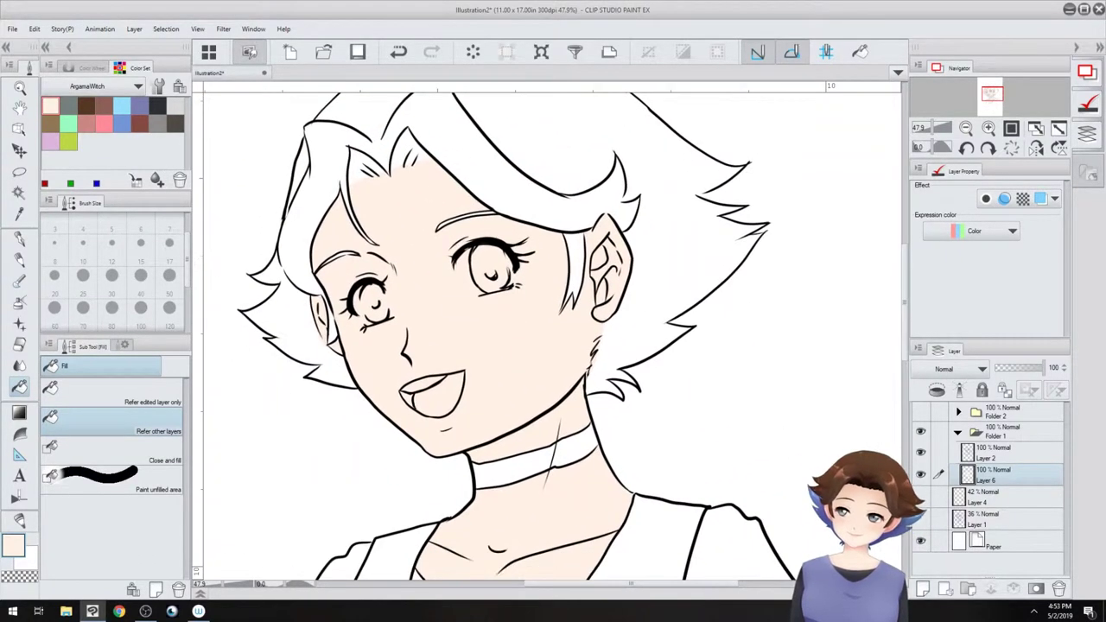
key(p)
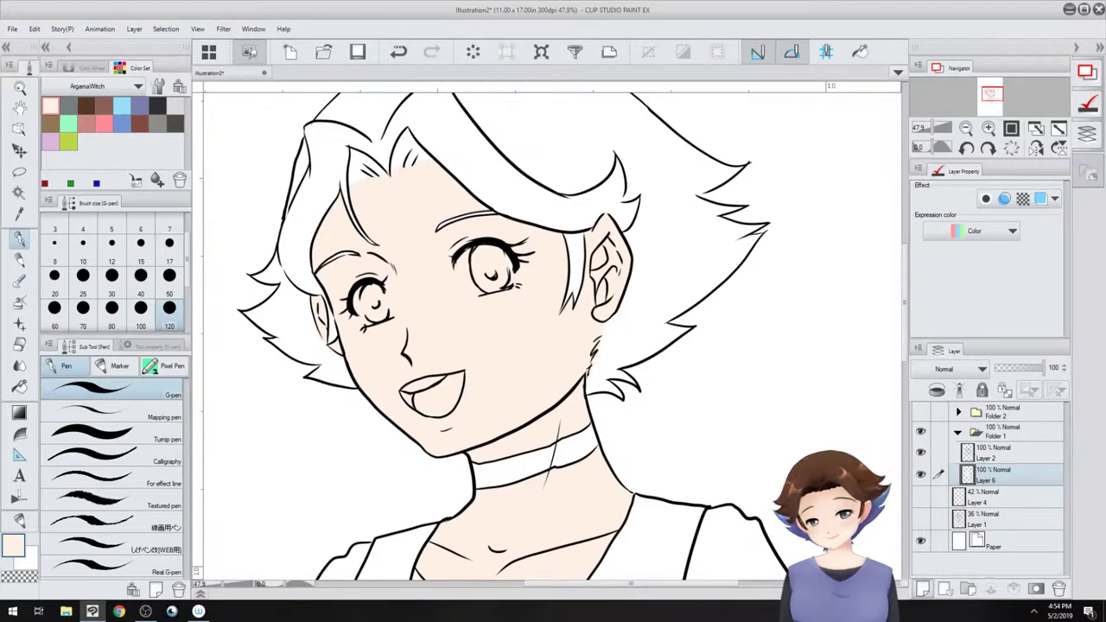
click(922, 589)
click(103, 106)
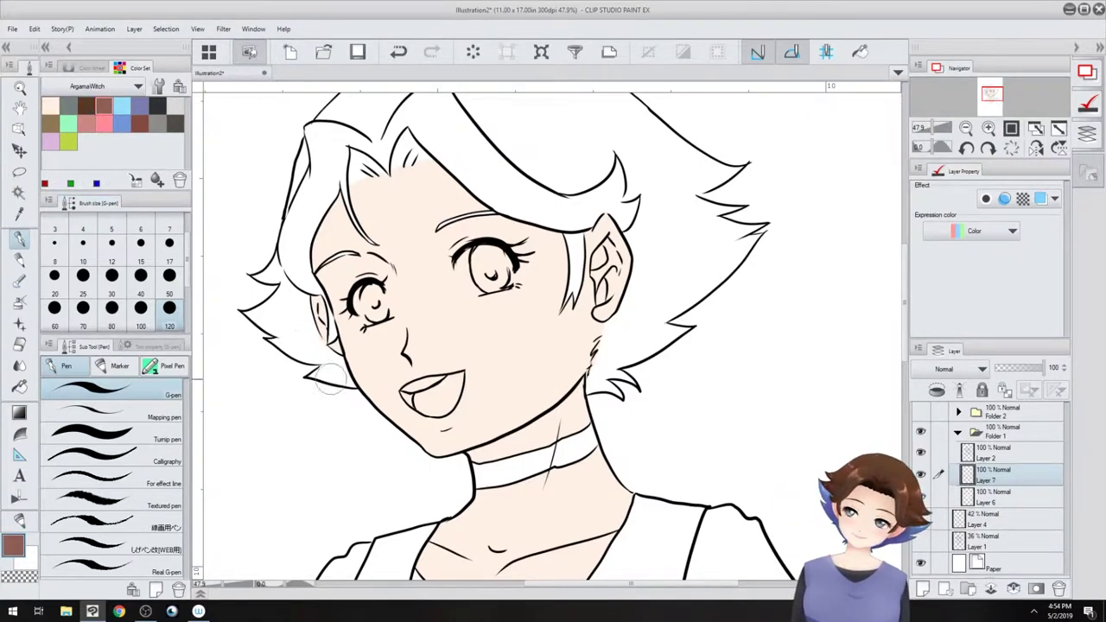
click(140, 274)
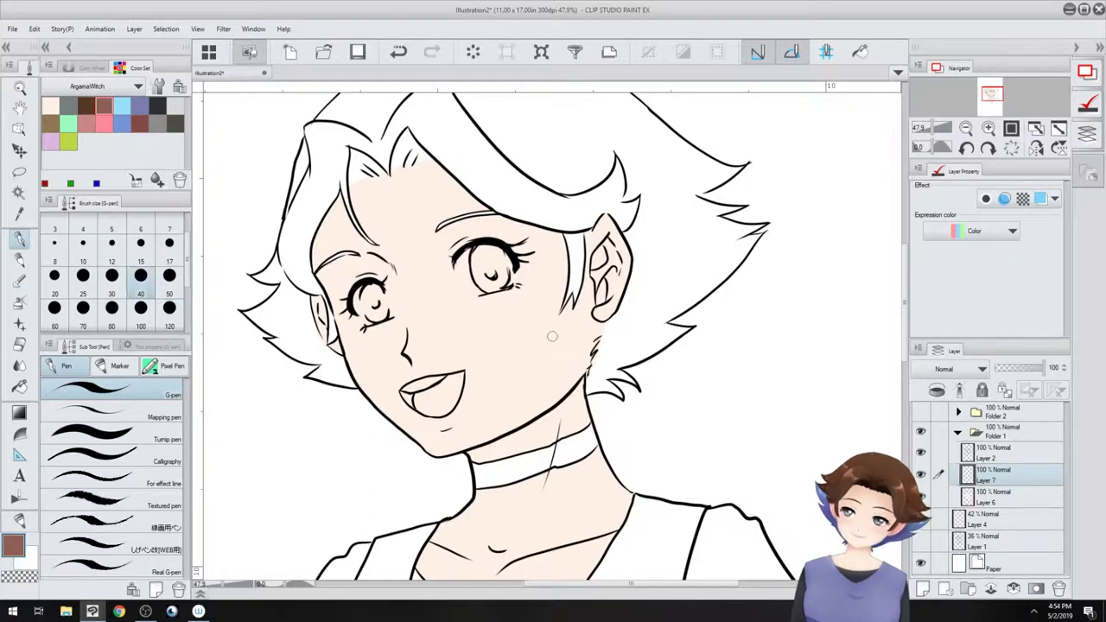
drag(692, 198, 711, 187)
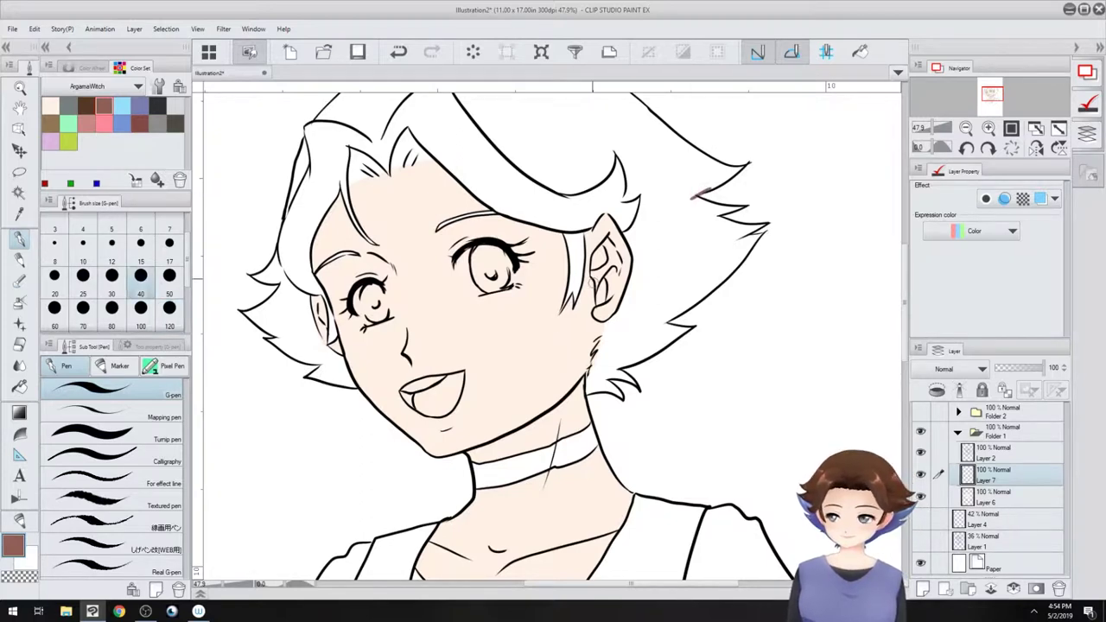
- Fill the main hair shape, the strand before the ear and the remaining side sections with reddish brown
mouse_move(593, 280)
mouse_down()
mouse_move(642, 441)
mouse_move(603, 368)
mouse_up()
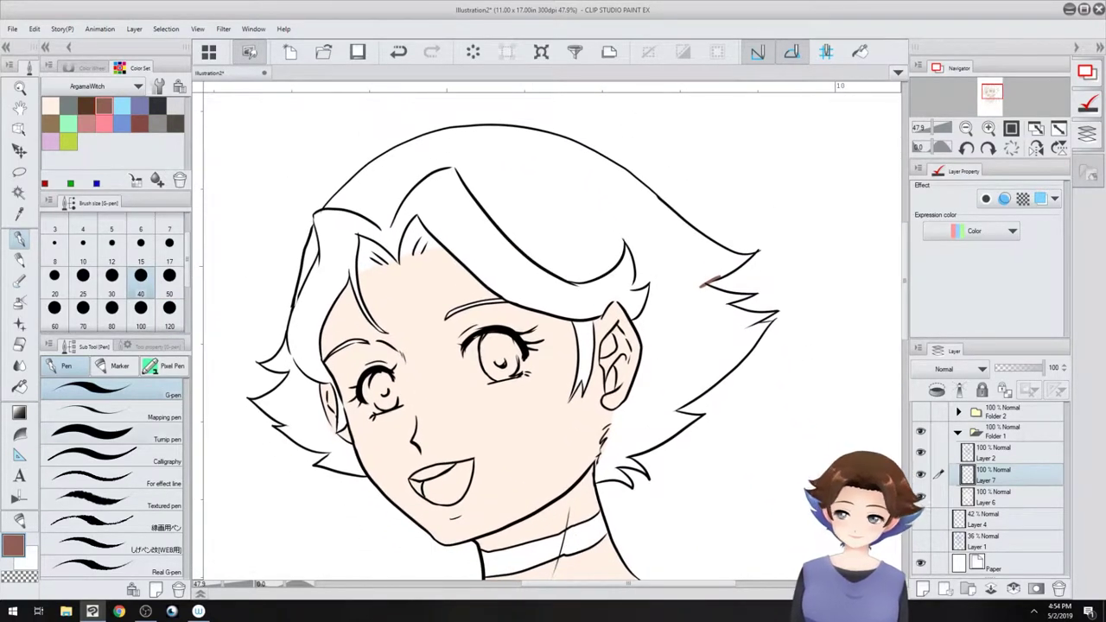
click(20, 387)
click(504, 253)
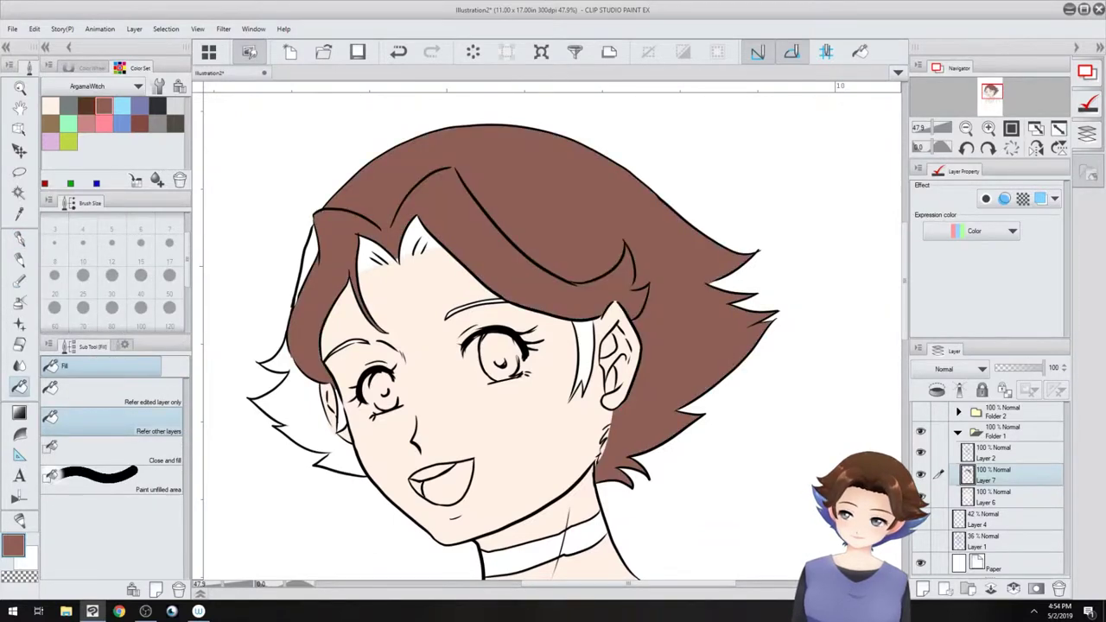
click(586, 347)
click(330, 441)
click(341, 420)
click(308, 261)
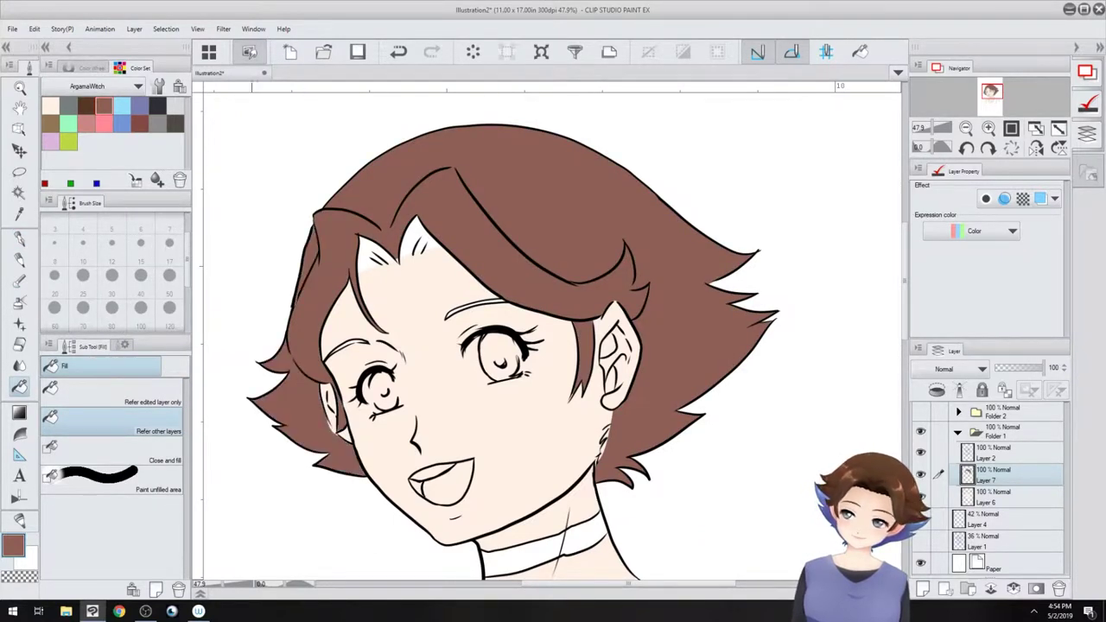
- Paint both eyebrows reddish brown and clean up around them with the Hard eraser at size 50
key(p)
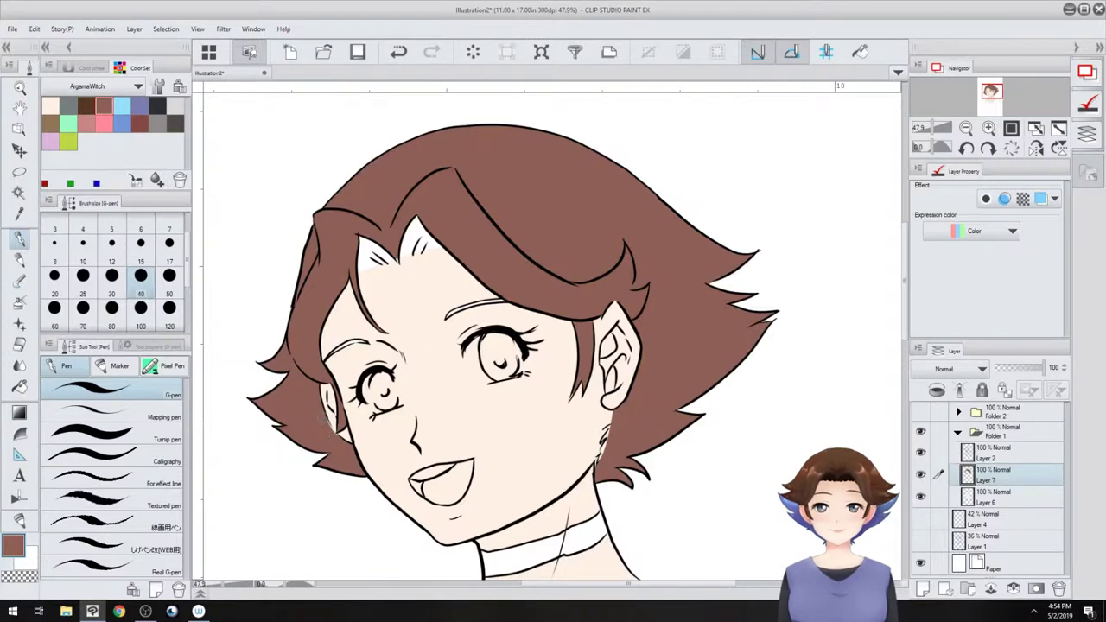
drag(364, 341, 326, 354)
mouse_move(446, 314)
mouse_down()
mouse_move(509, 301)
mouse_move(454, 308)
mouse_up()
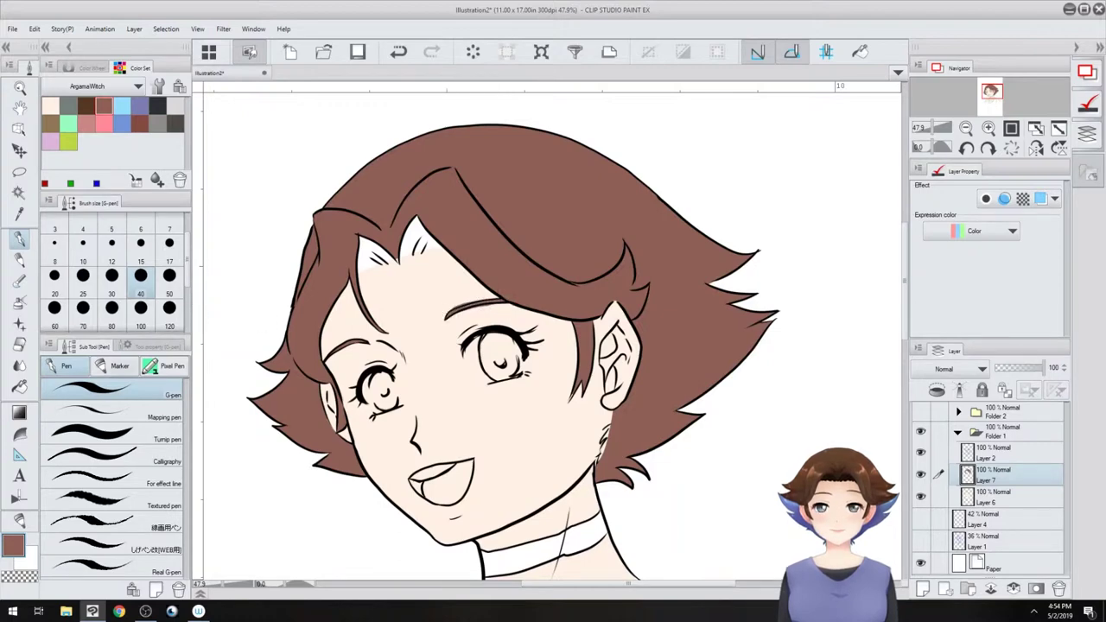
key(e)
mouse_move(605, 380)
mouse_down()
mouse_move(436, 285)
mouse_move(437, 314)
mouse_up()
click(170, 280)
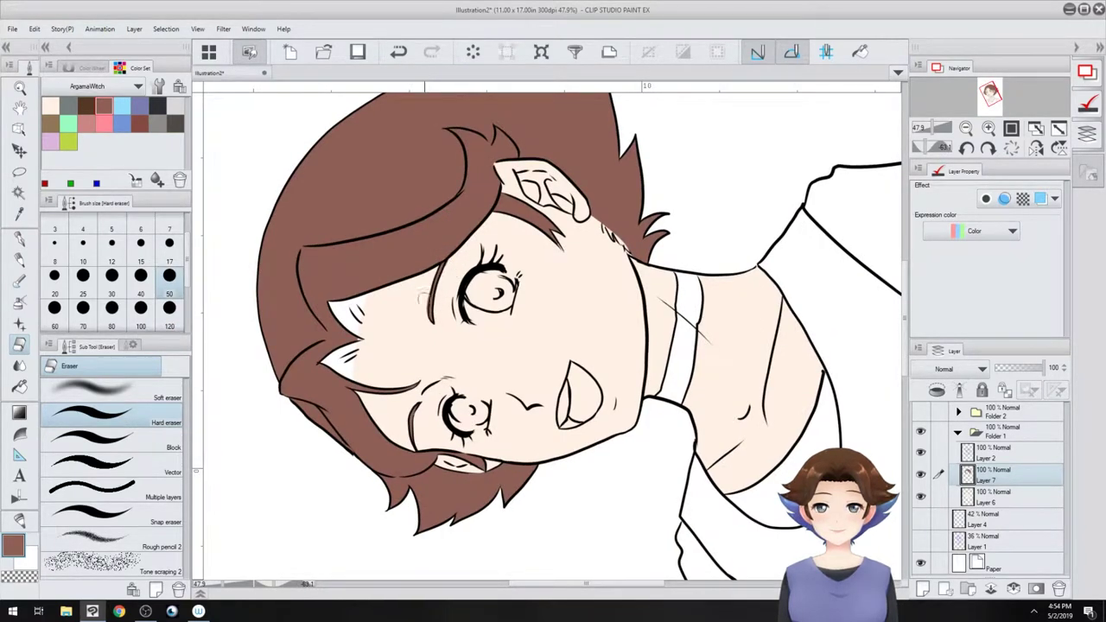
- Fill the two white forehead hair areas with reddish brown and smooth the hairline edge with the pen
key(g)
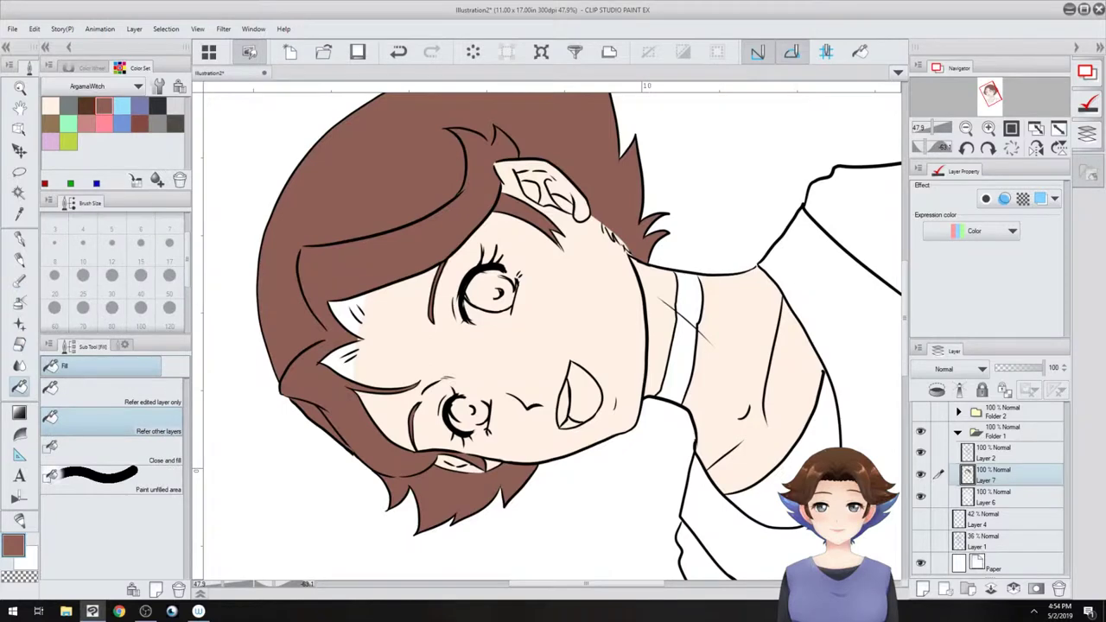
click(350, 315)
click(344, 354)
key(p)
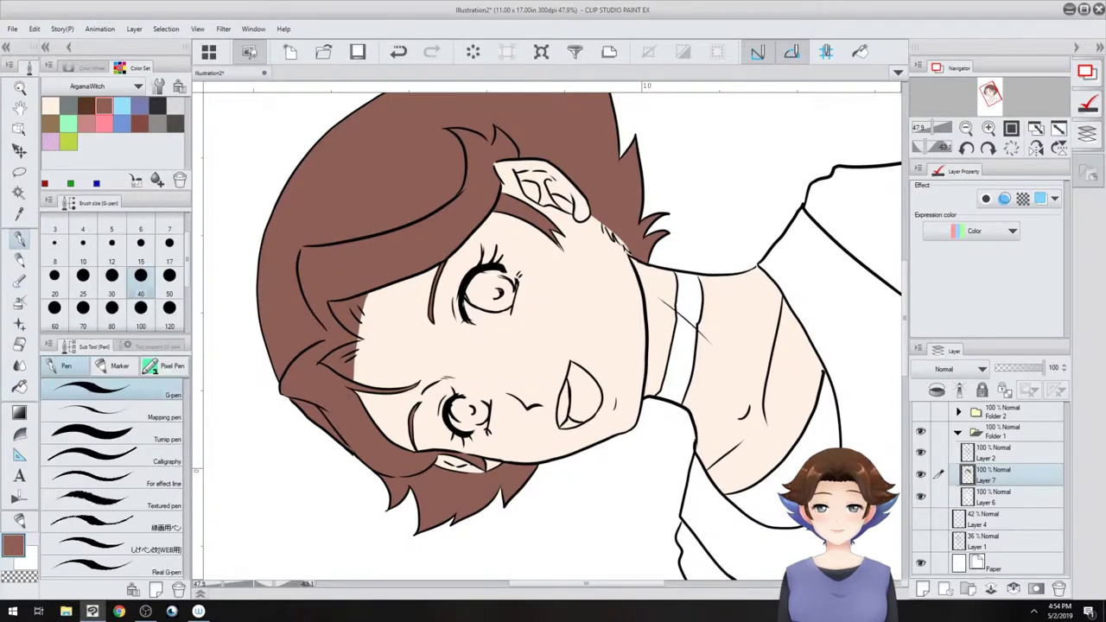
drag(367, 293, 354, 378)
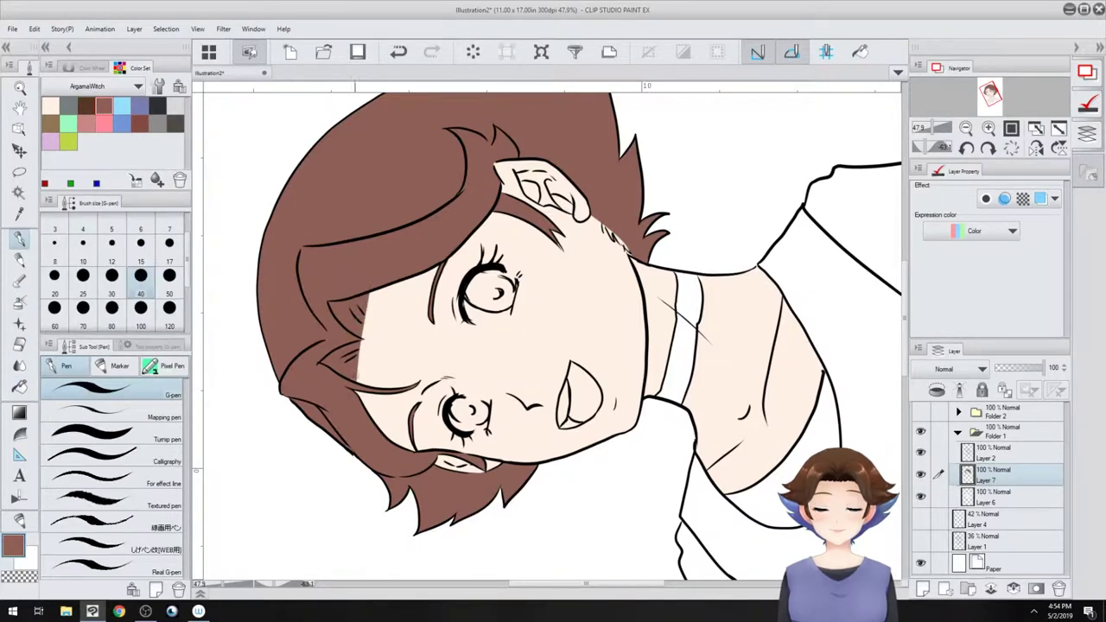
mouse_move(371, 289)
mouse_down()
mouse_move(355, 380)
mouse_move(362, 323)
mouse_up()
- Restore the canvas rotation and paint the short hair strands beneath the ear reddish brown
key(ctrl+at)
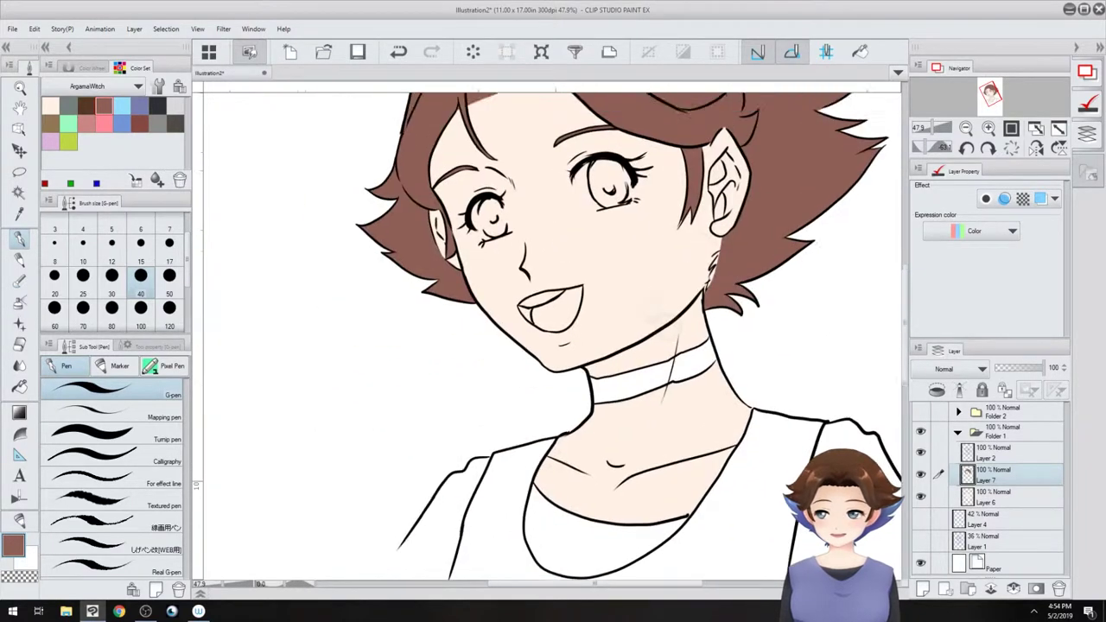
drag(685, 371, 545, 455)
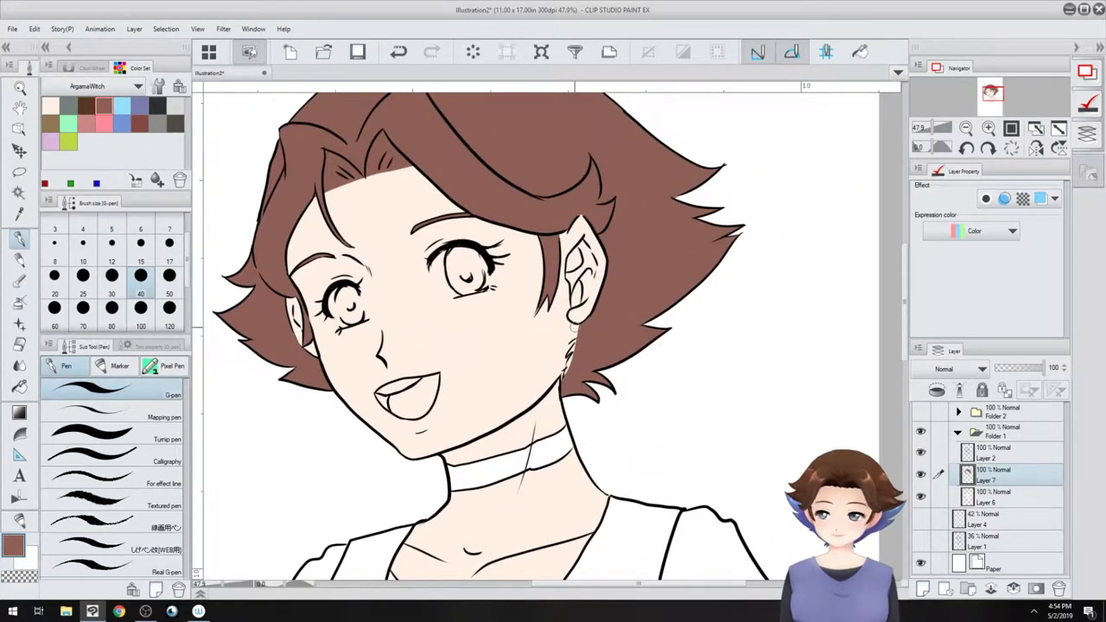
drag(577, 325, 572, 342)
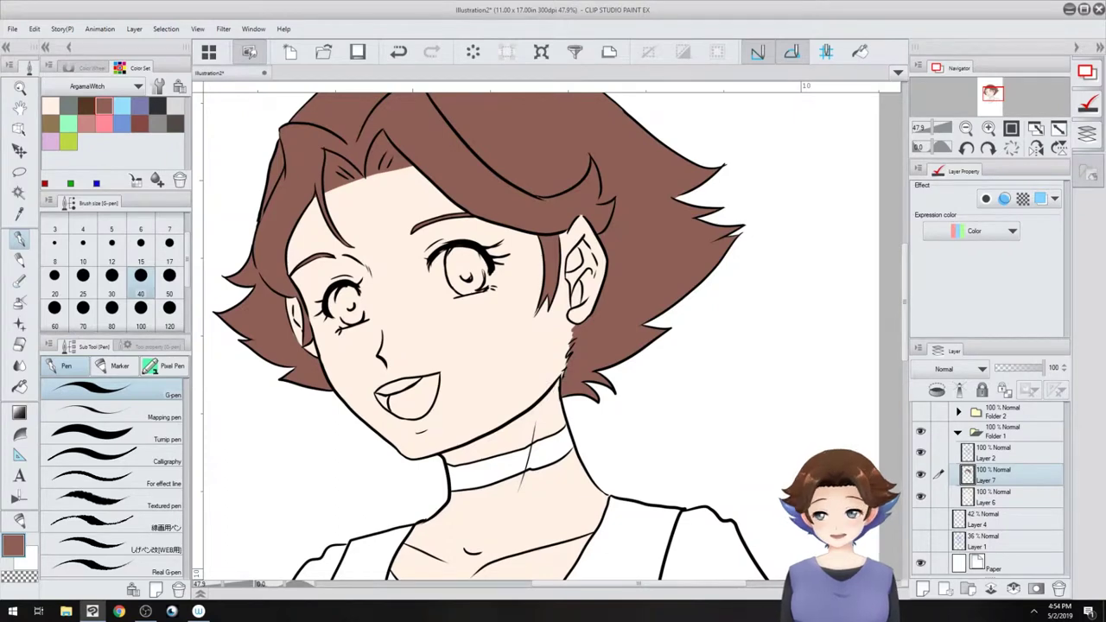
drag(572, 345, 555, 298)
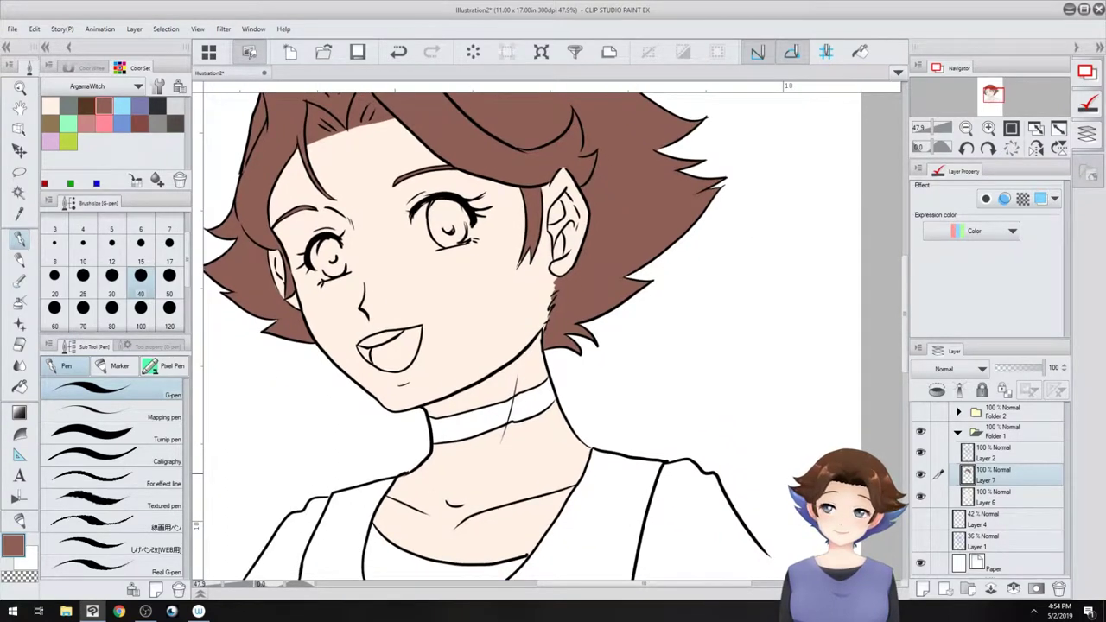
- Add a new layer and place it directly below the skin layer, Layer 6
drag(552, 380, 558, 289)
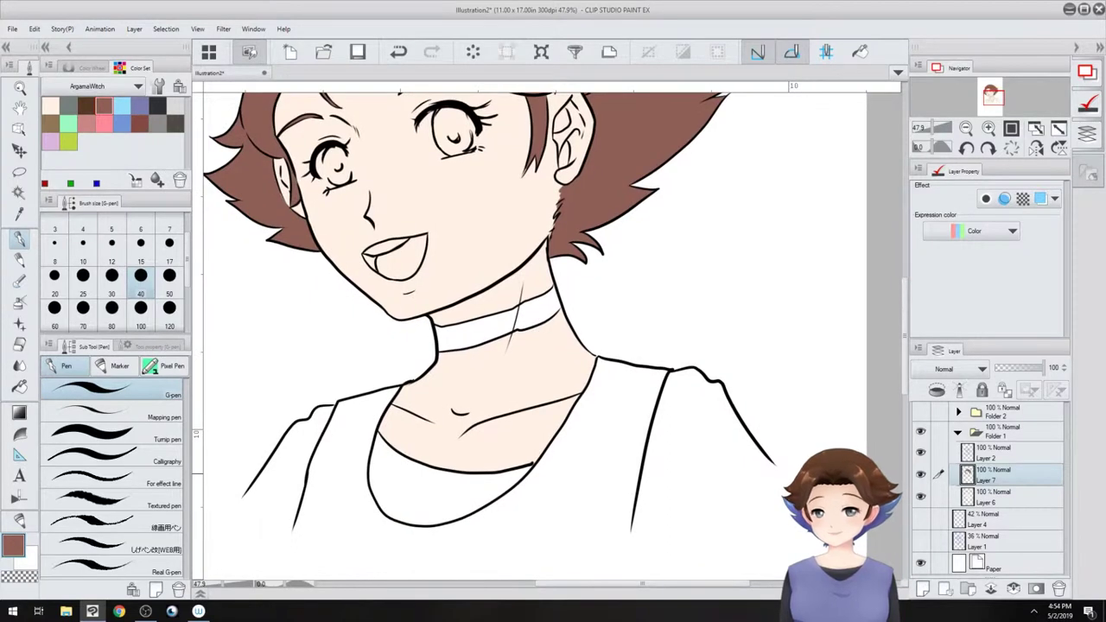
click(1002, 498)
click(922, 588)
drag(1002, 498, 1002, 529)
drag(553, 454, 544, 396)
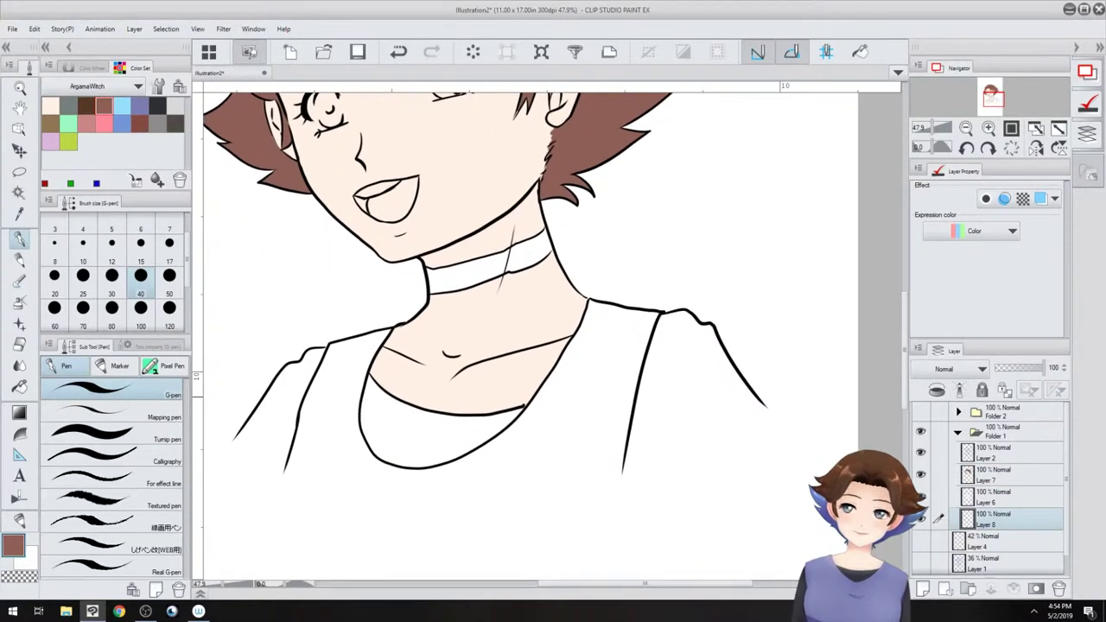
- Draw near-black lines that close off the open lower ends of both sleeves
click(158, 106)
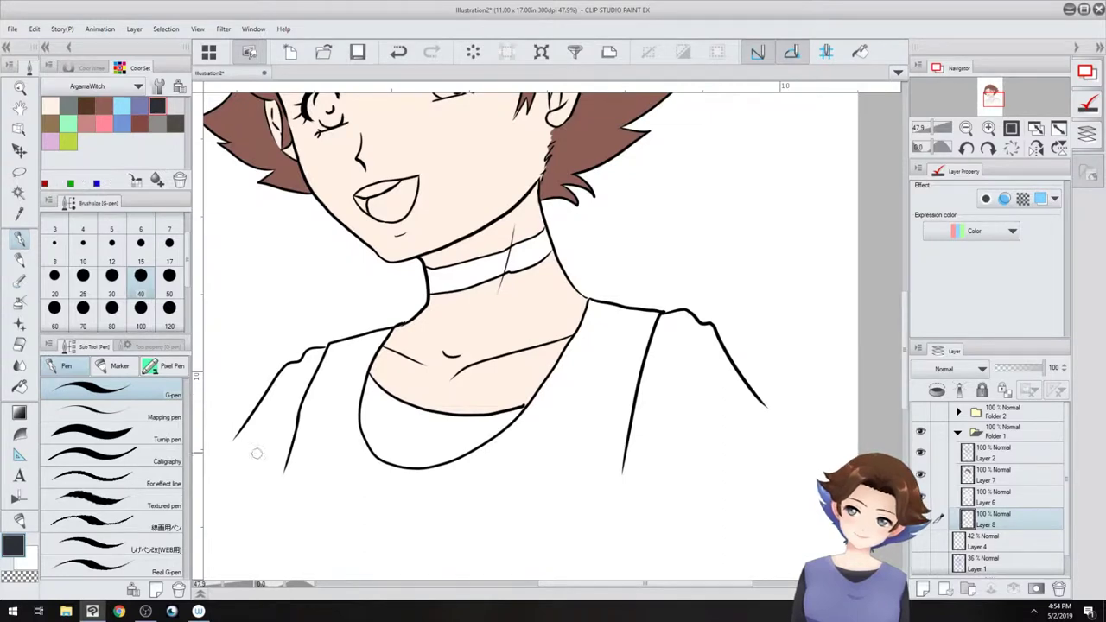
drag(232, 439, 287, 470)
mouse_move(618, 472)
mouse_down()
mouse_move(684, 463)
mouse_move(769, 405)
mouse_up()
- Fill the choker, the undershirt at the neckline and both sleeves with near-black
click(19, 387)
click(471, 274)
click(527, 249)
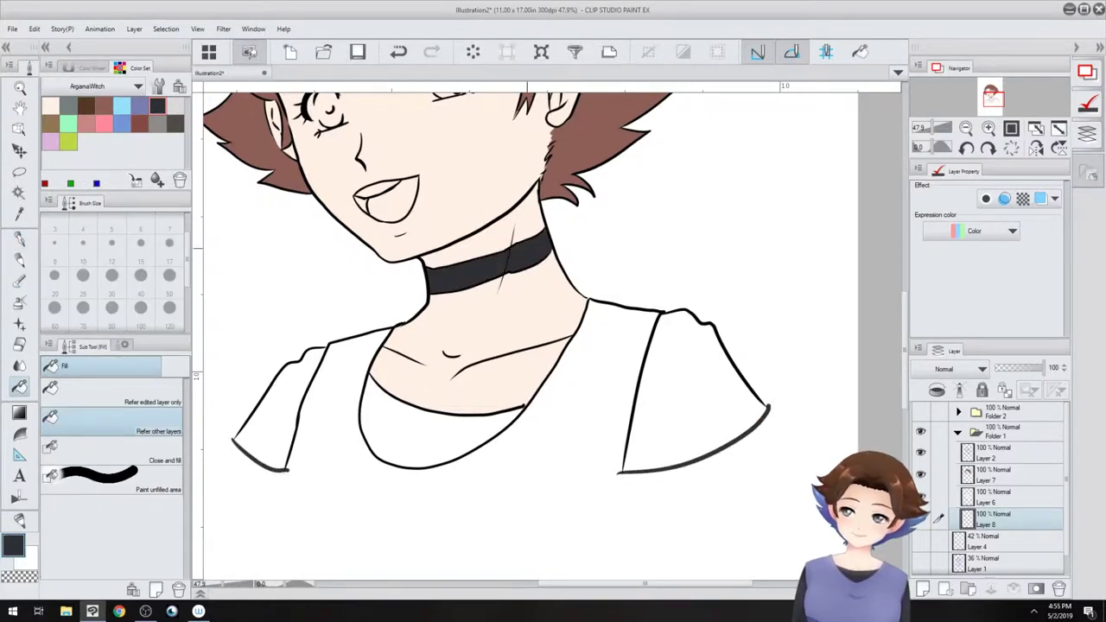
click(441, 437)
click(682, 389)
click(274, 405)
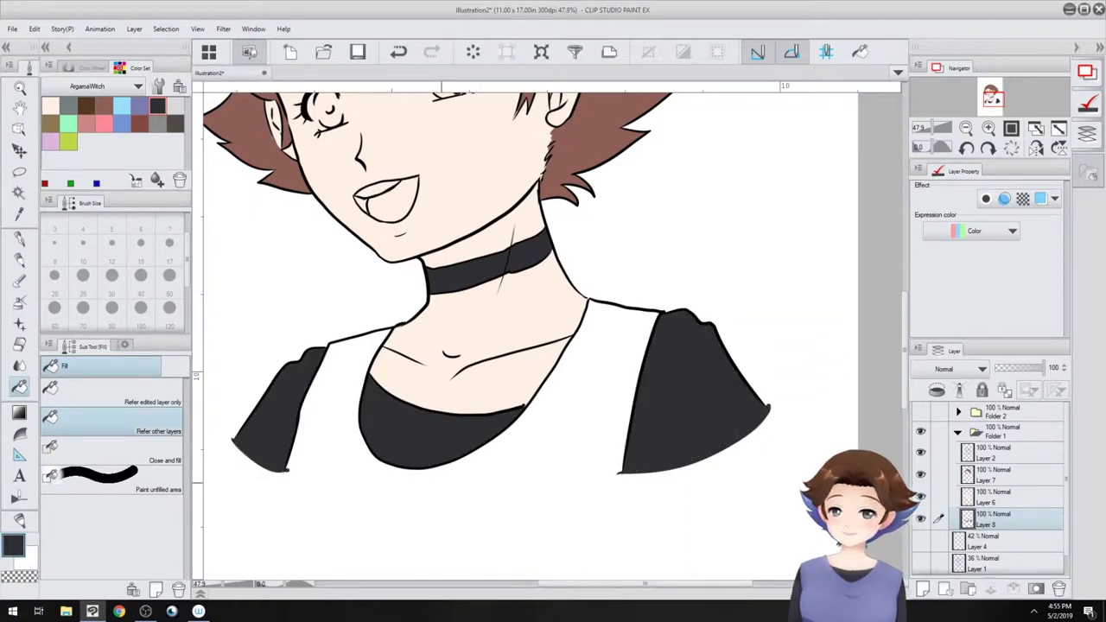
- On a new layer, draw a muted purple line closing the shirt's lower edge and fill the shirt with that purple
click(922, 589)
click(140, 106)
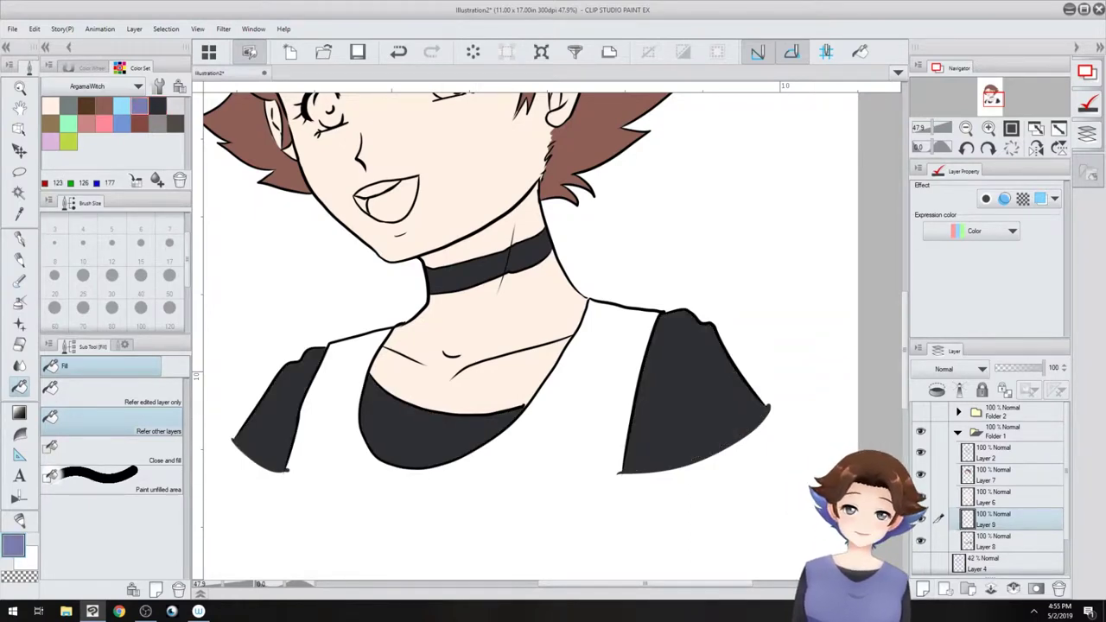
key(p)
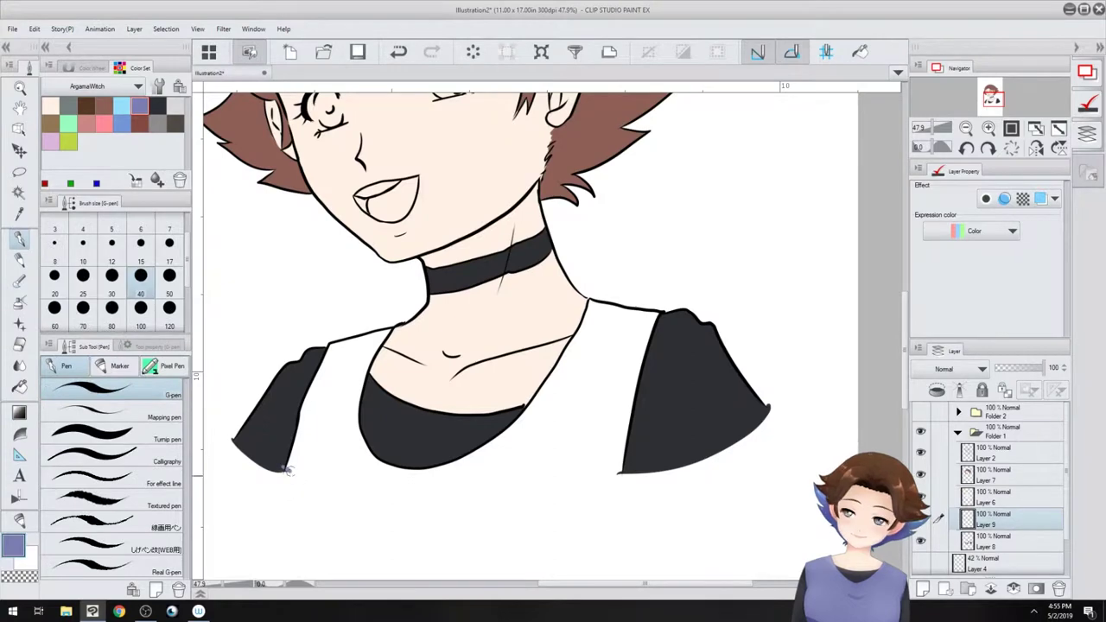
mouse_move(287, 469)
mouse_down()
mouse_move(418, 503)
mouse_move(622, 473)
mouse_up()
key(g)
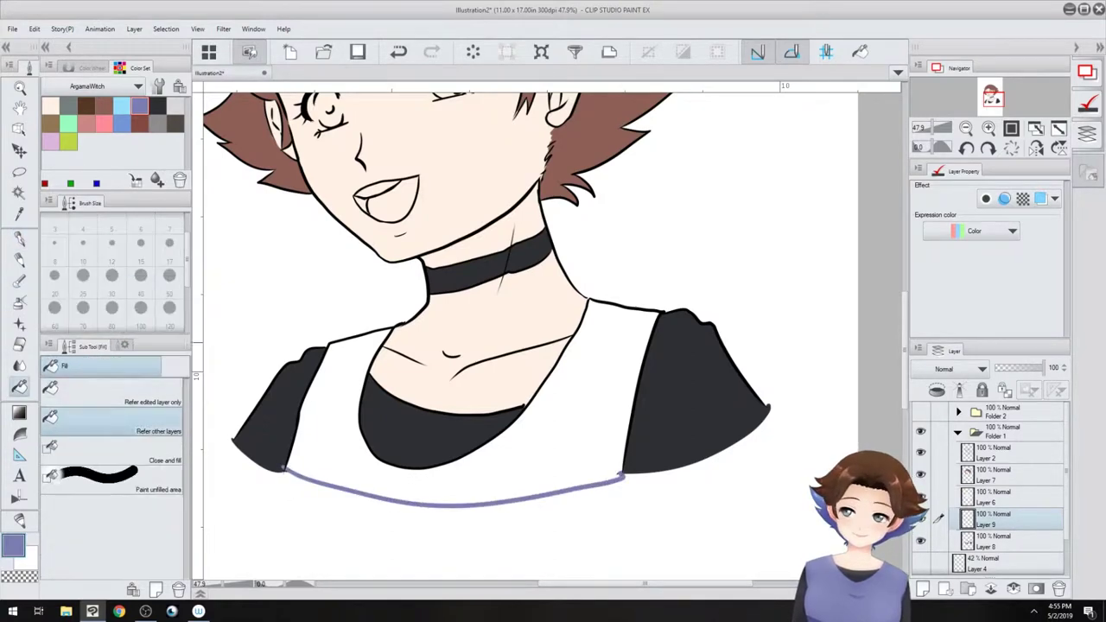
click(609, 344)
drag(553, 260, 576, 476)
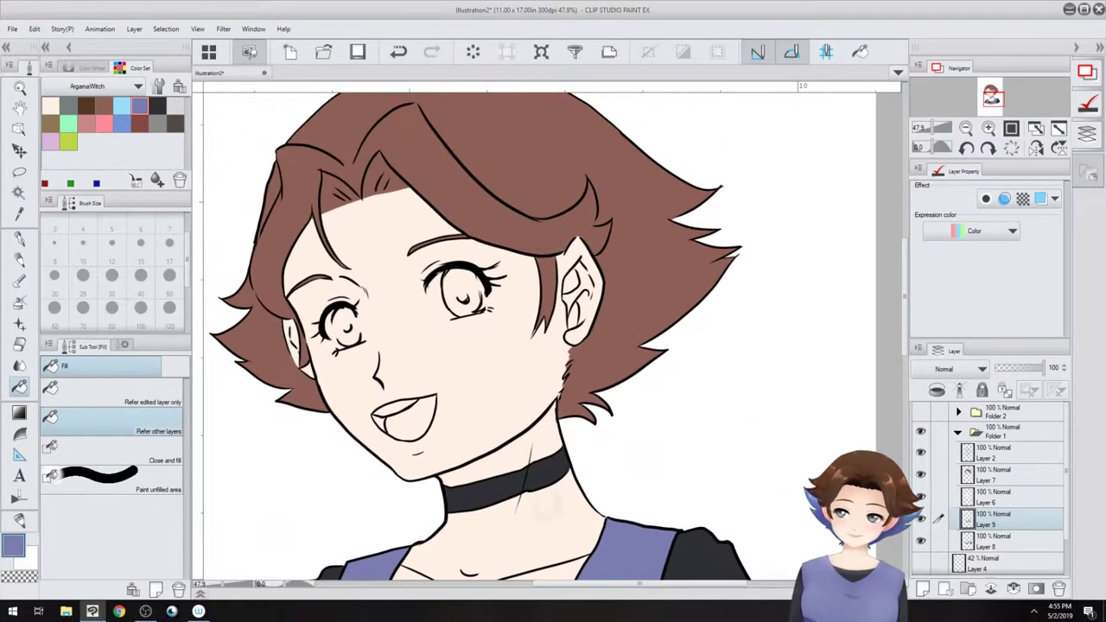
key(ctrl+minus)
drag(570, 432, 553, 361)
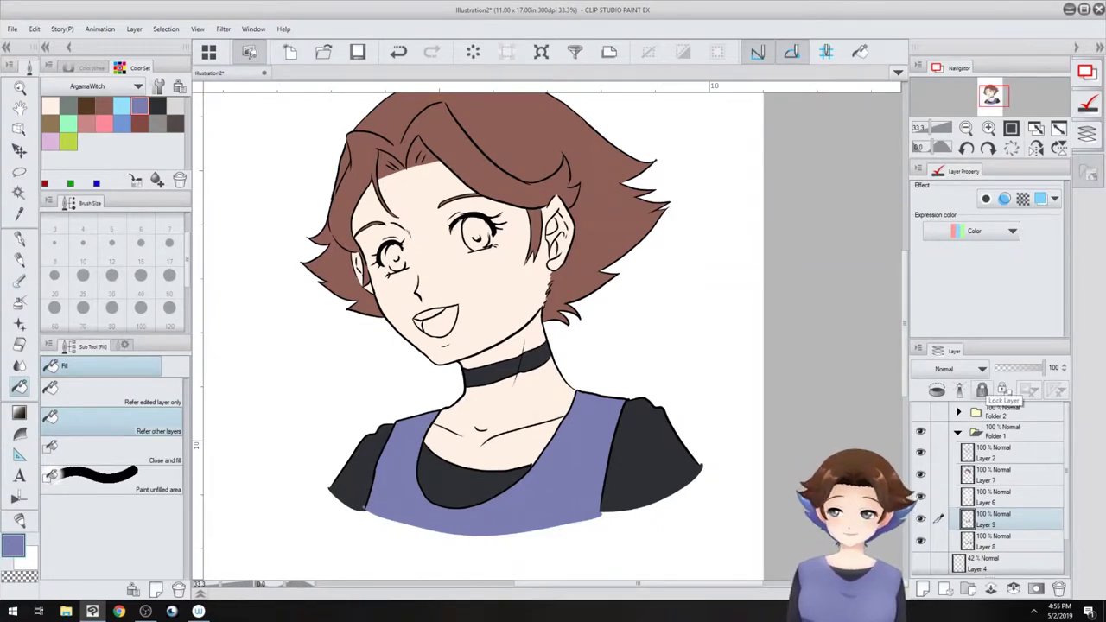
drag(552, 380, 556, 403)
scroll(575, 380, down, 1)
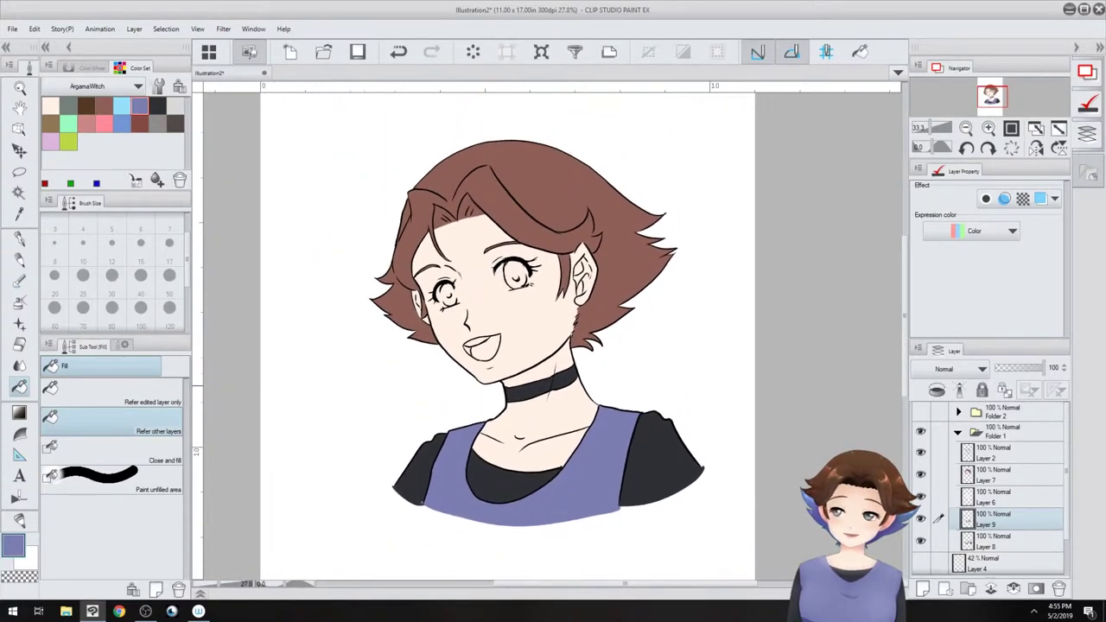
- Hide the skin and clothing layers and add a new clipped layer directly above the hair layer, Layer 7
click(1002, 474)
click(921, 496)
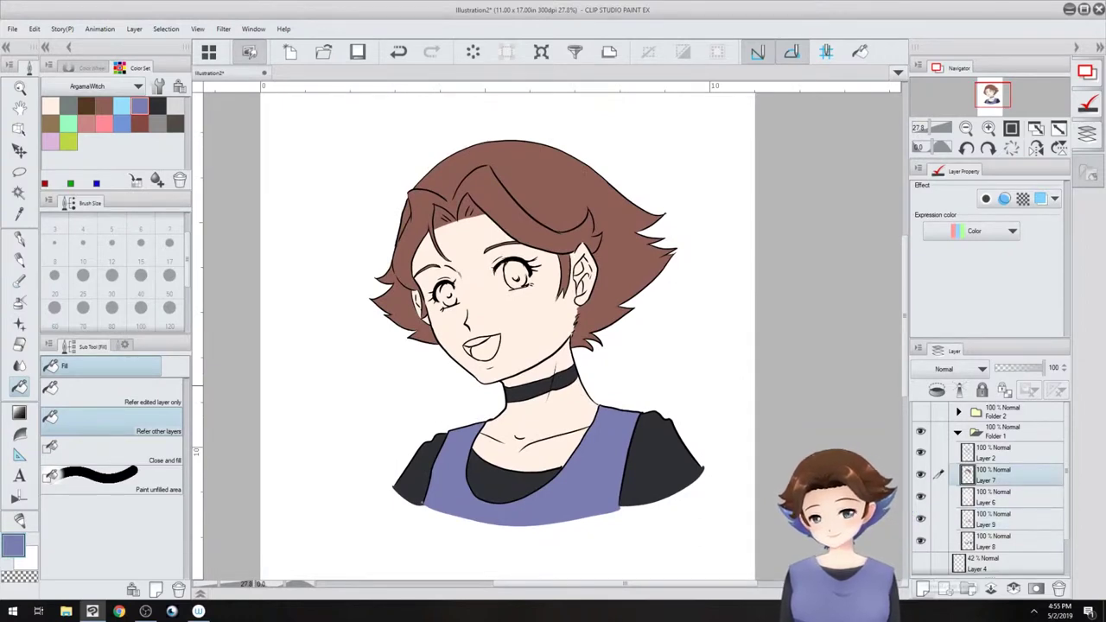
click(922, 588)
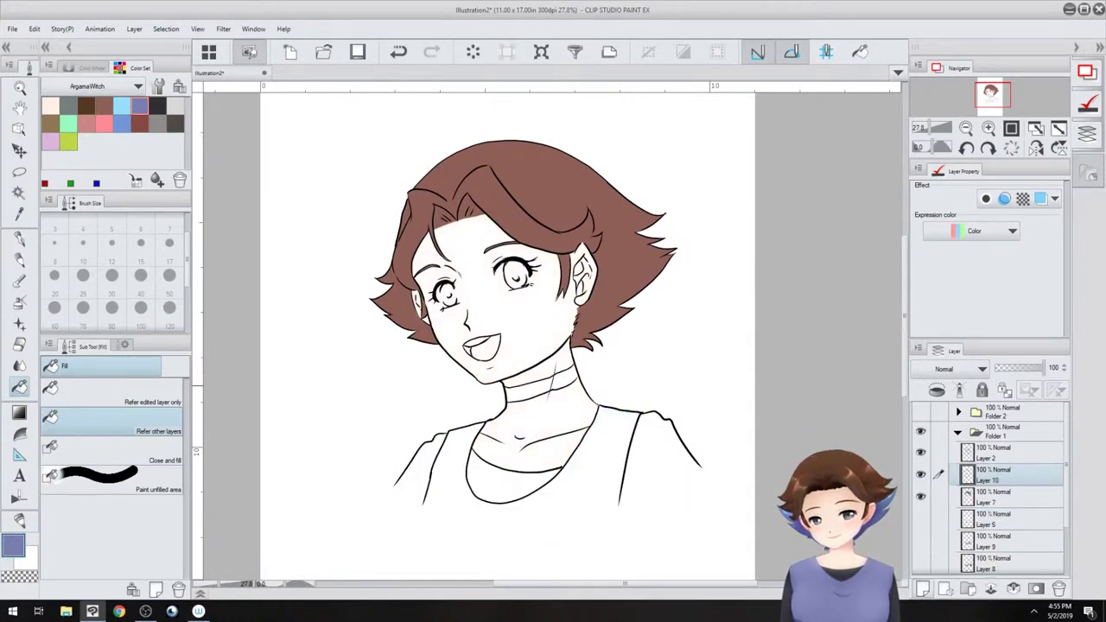
click(936, 389)
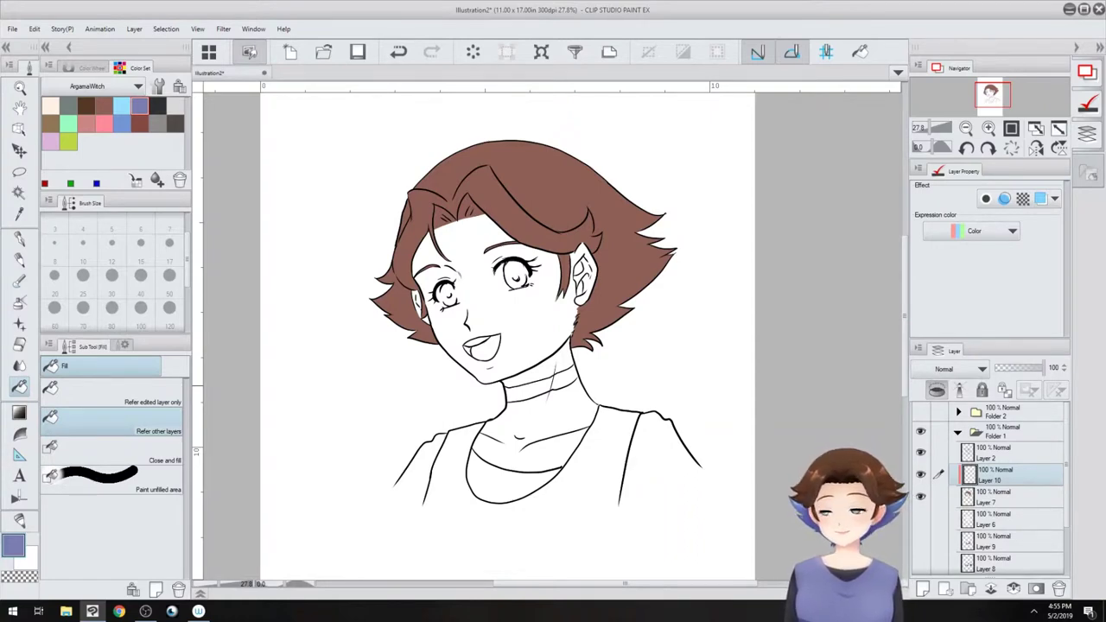
- Draw near-black G-pen test strokes across the hair to try out the clipping, and clear the layer
click(157, 105)
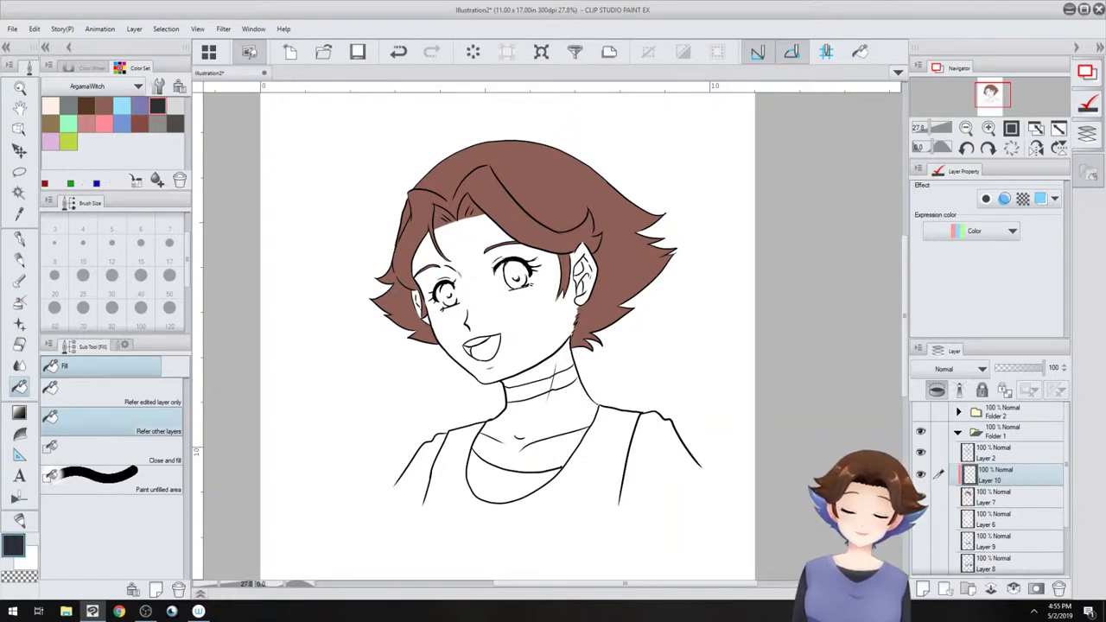
key(p)
mouse_move(388, 313)
mouse_down()
mouse_move(600, 192)
mouse_move(544, 246)
mouse_move(577, 285)
mouse_move(575, 330)
mouse_up()
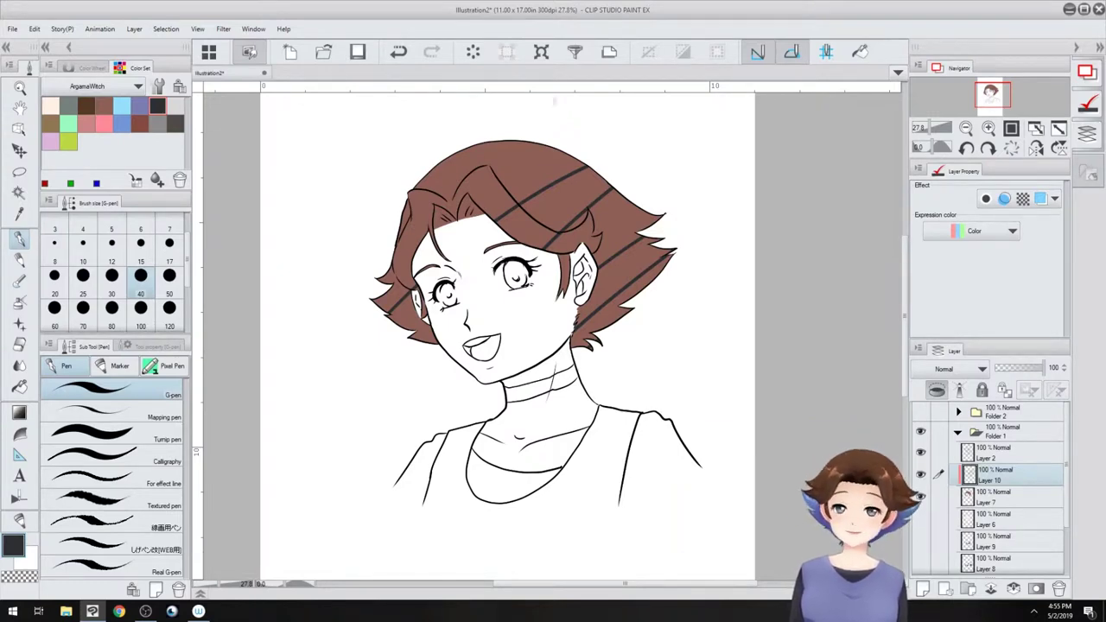
click(473, 51)
- Shade the back, side and lower tips of the hair with a large Soft airbrush in dark brown (RGB 54, 25, 19)
alt+click(484, 156)
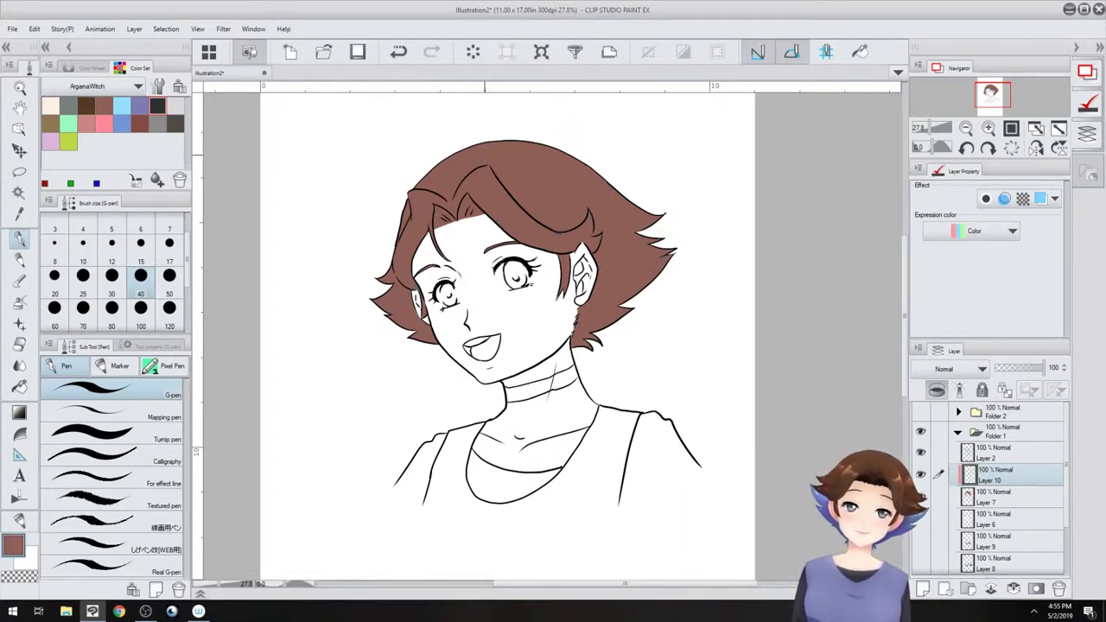
click(91, 69)
drag(117, 130, 122, 141)
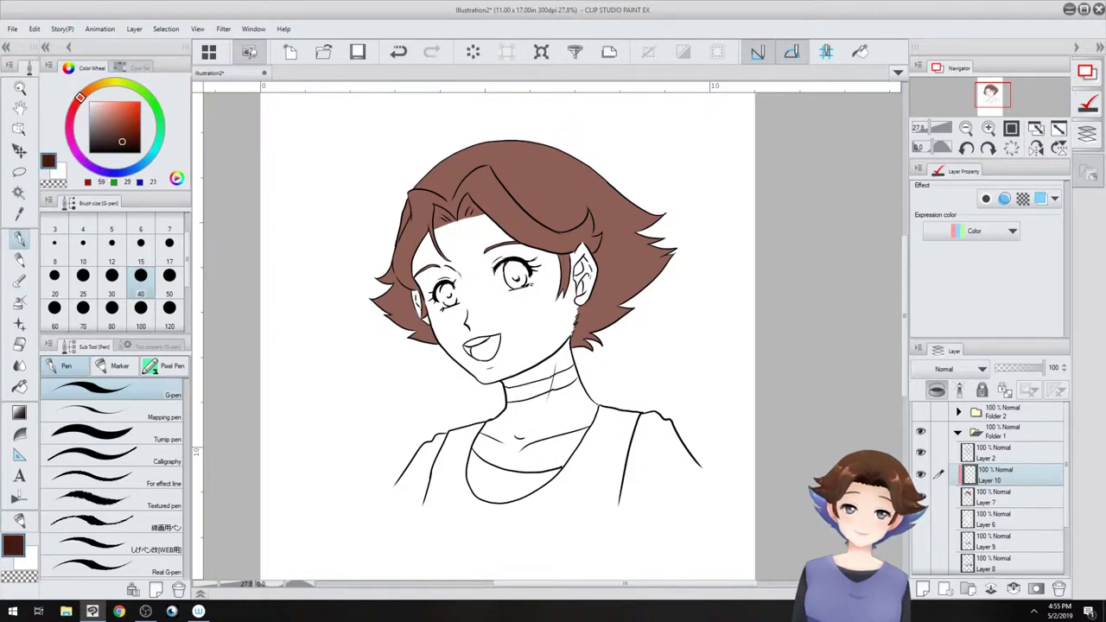
click(19, 302)
drag(187, 259, 187, 277)
click(170, 304)
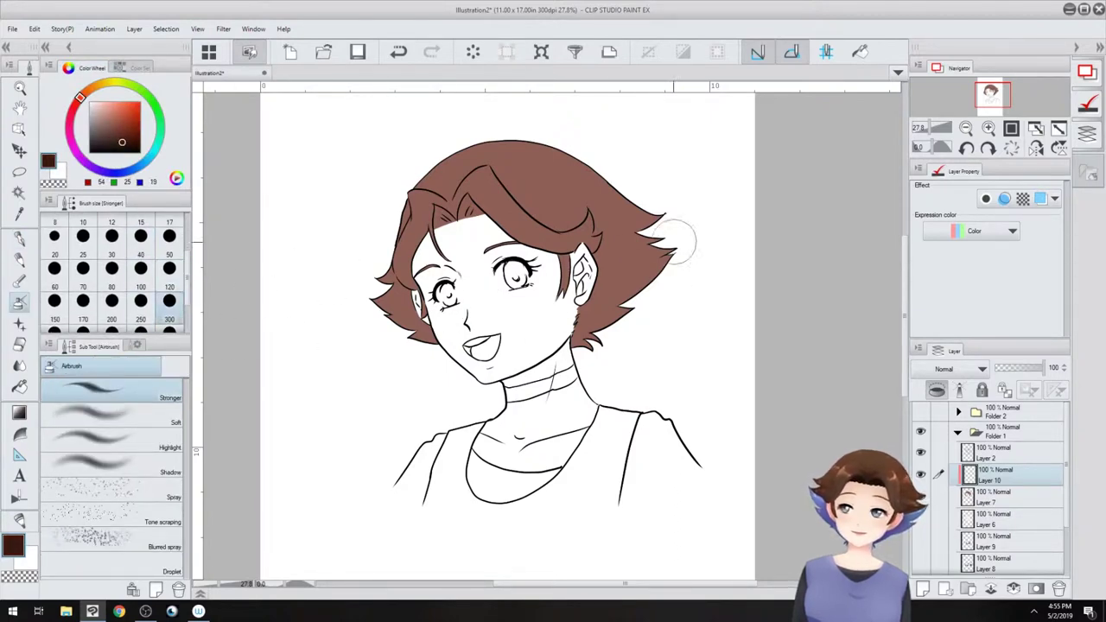
drag(674, 242, 583, 298)
click(112, 422)
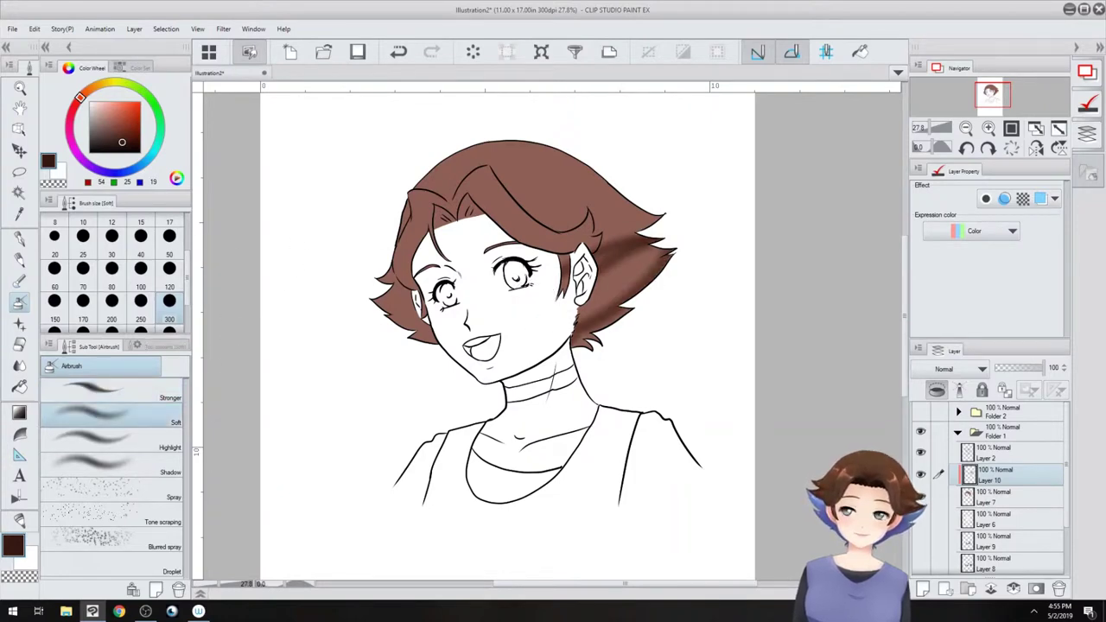
mouse_move(658, 251)
mouse_down()
mouse_move(600, 325)
mouse_move(574, 335)
mouse_move(593, 246)
mouse_move(537, 280)
mouse_move(530, 373)
mouse_up()
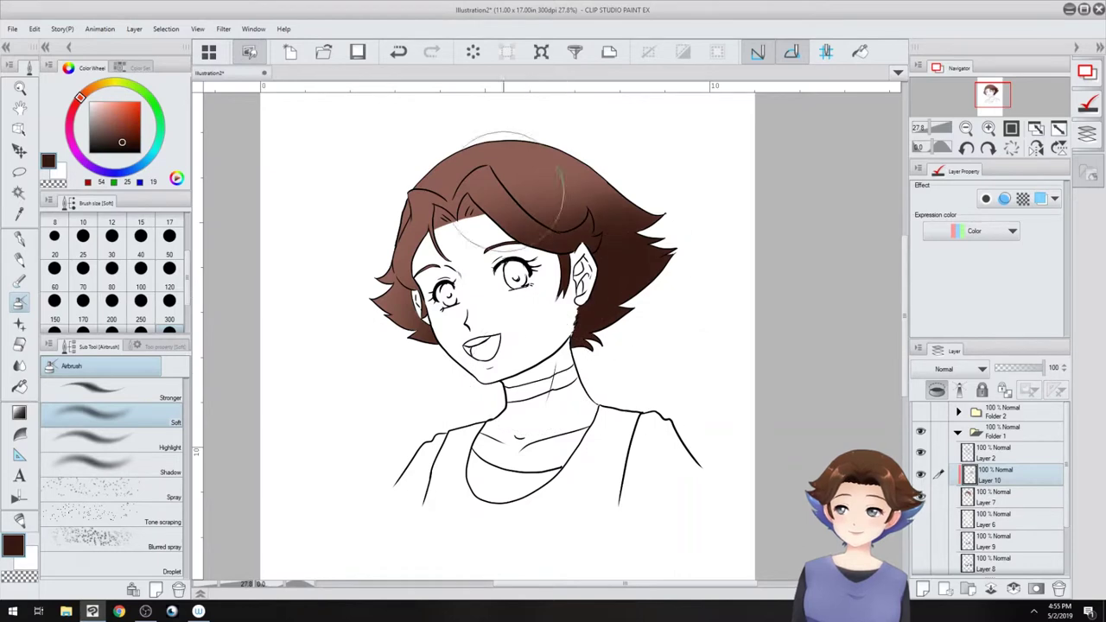
- Airbrush a pale pink highlight over the front and crown of the hair and set the layer's opacity to 24%
alt+click(502, 190)
click(99, 107)
click(98, 102)
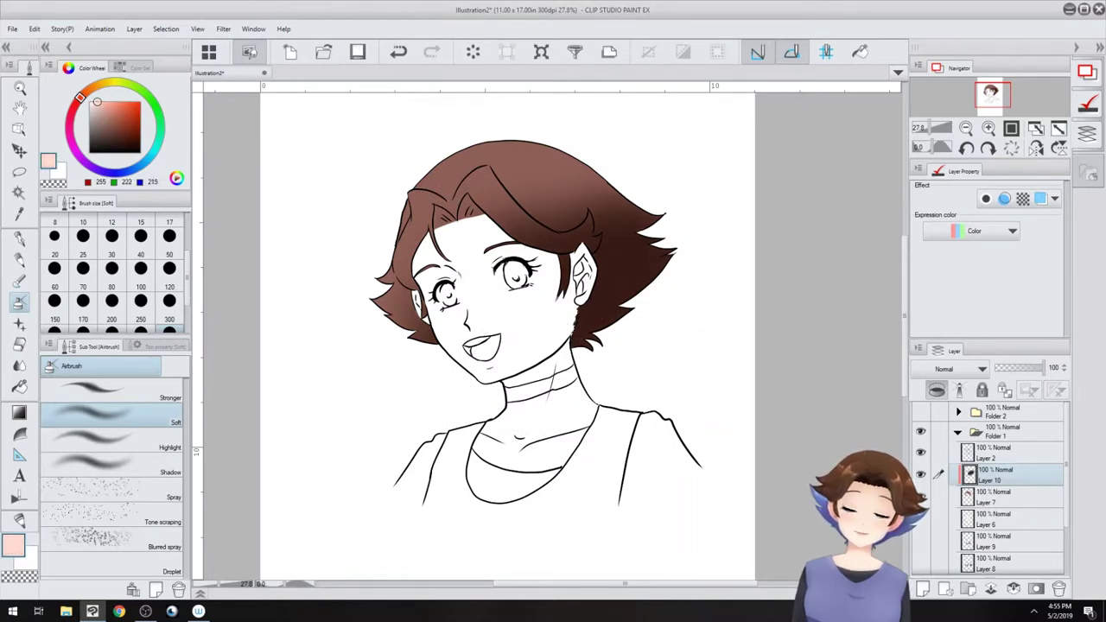
mouse_move(444, 124)
mouse_down()
mouse_move(370, 221)
mouse_move(439, 151)
mouse_up()
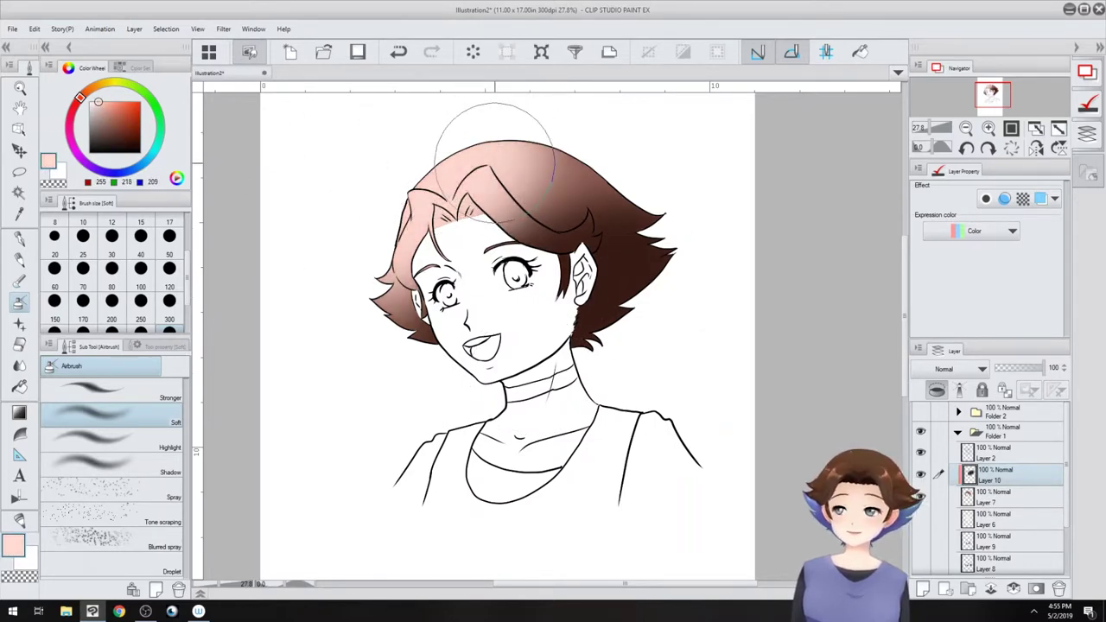
drag(1043, 367, 1011, 367)
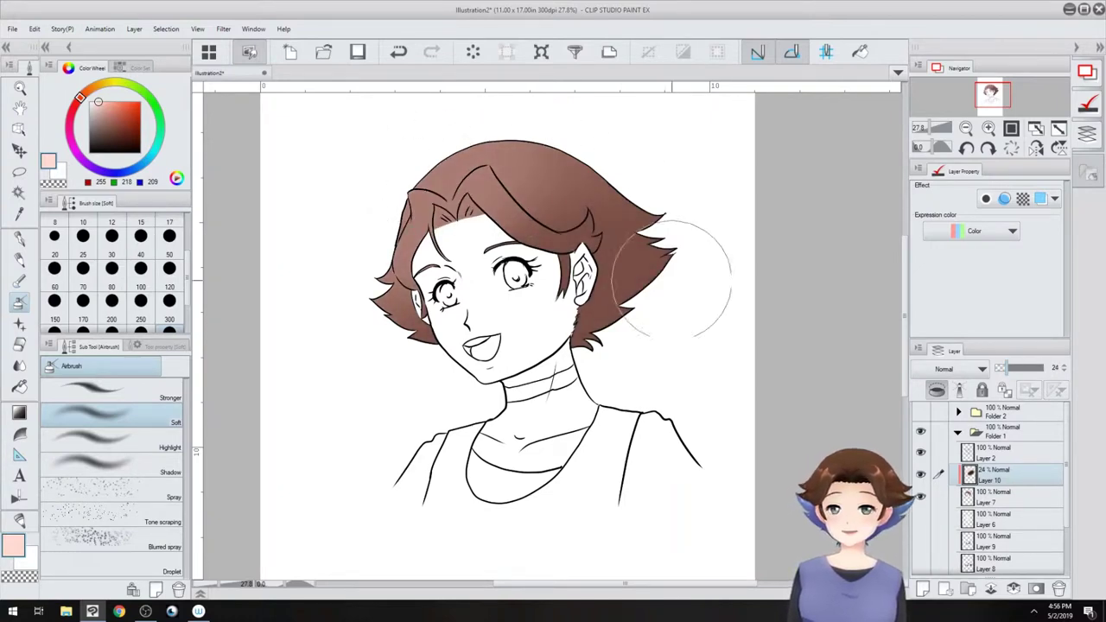
- Compare the hair with and without the gradient on Layer 10
click(920, 474)
click(920, 474)
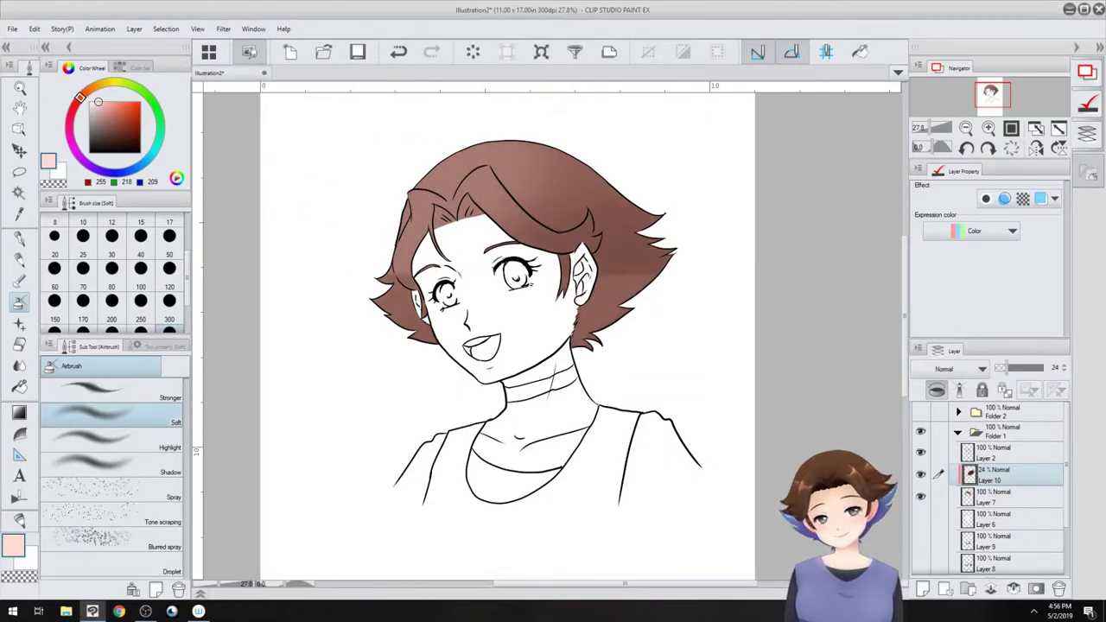
click(920, 473)
click(920, 474)
click(919, 474)
click(920, 473)
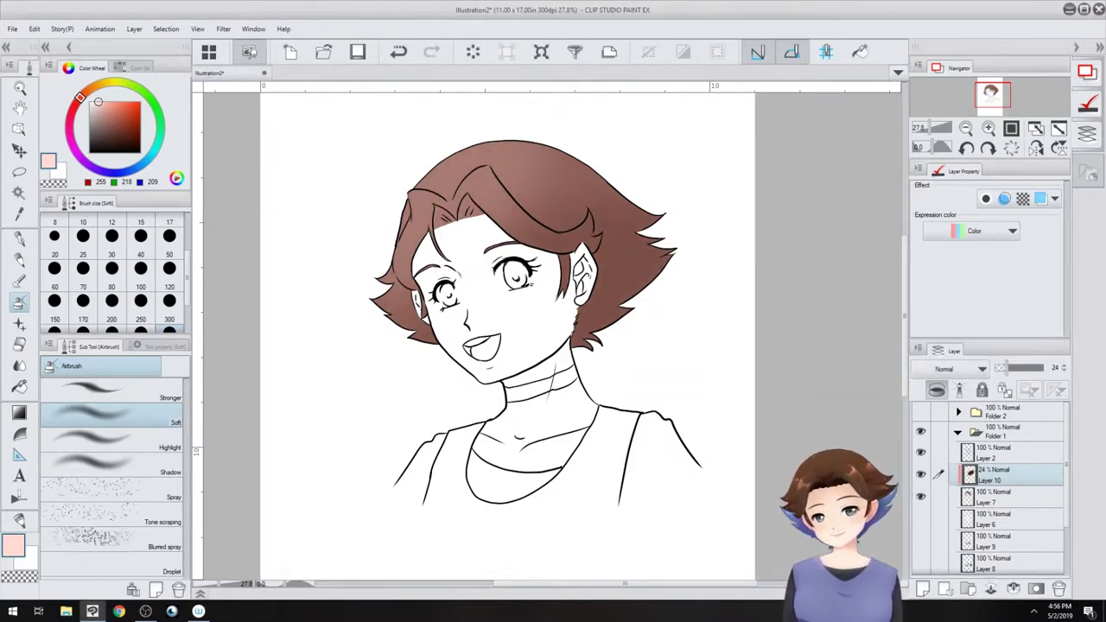
- Hide Layer 10, show the skin layer, Layer 6, and add a new clipped layer directly above it
click(920, 473)
click(920, 518)
click(1002, 519)
click(922, 588)
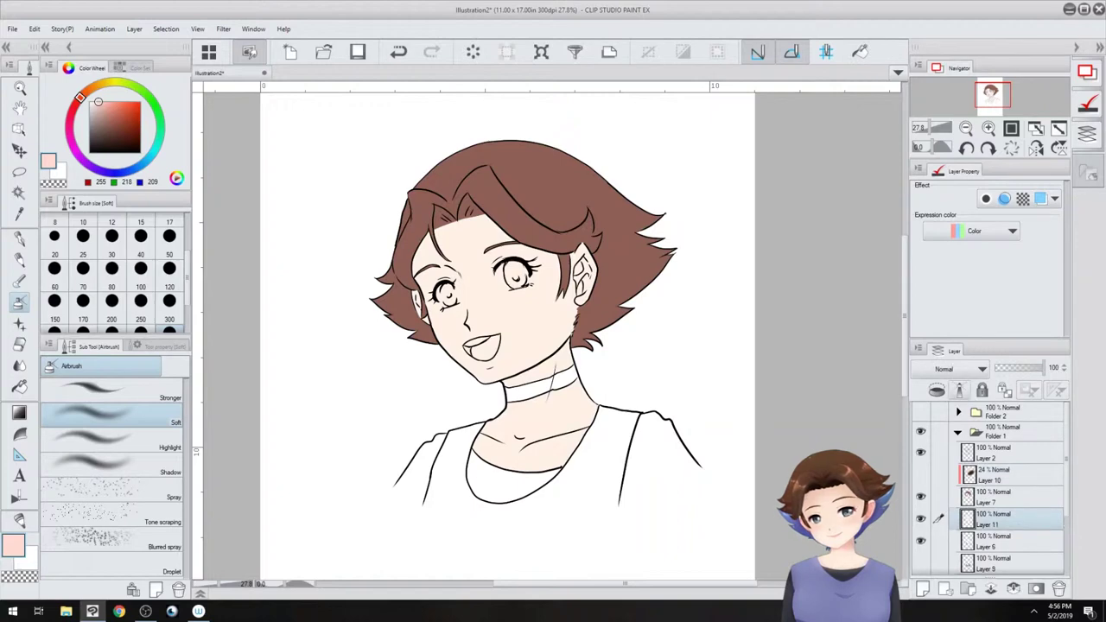
click(937, 390)
- Airbrush tan shading (RGB 204, 168, 140) along the forehead, the ear side of the face and the neck
alt+click(535, 324)
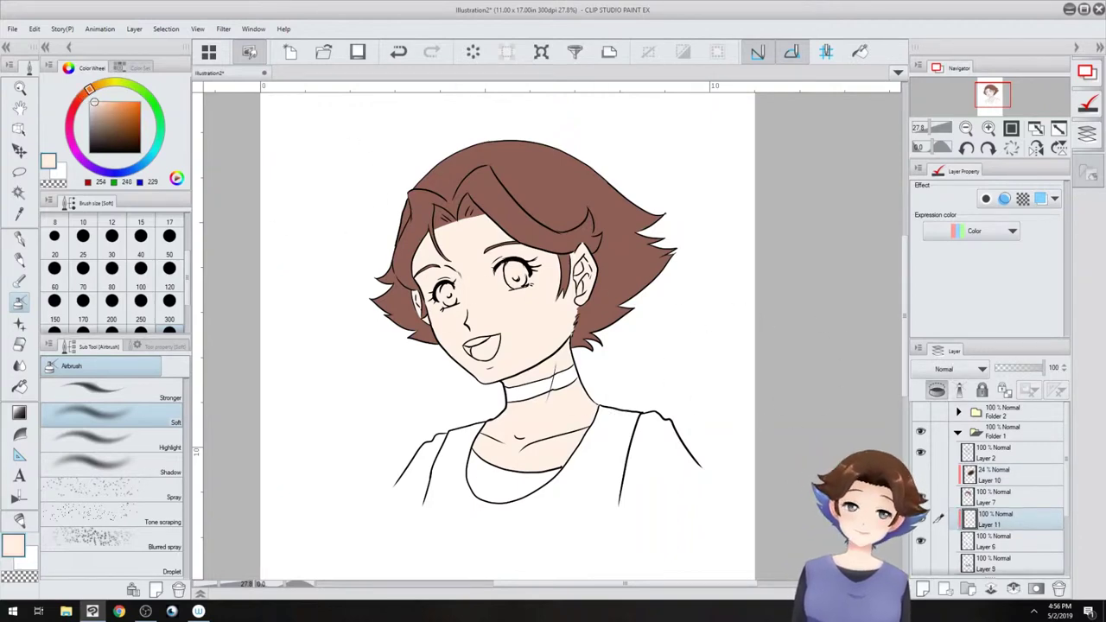
drag(100, 106, 105, 111)
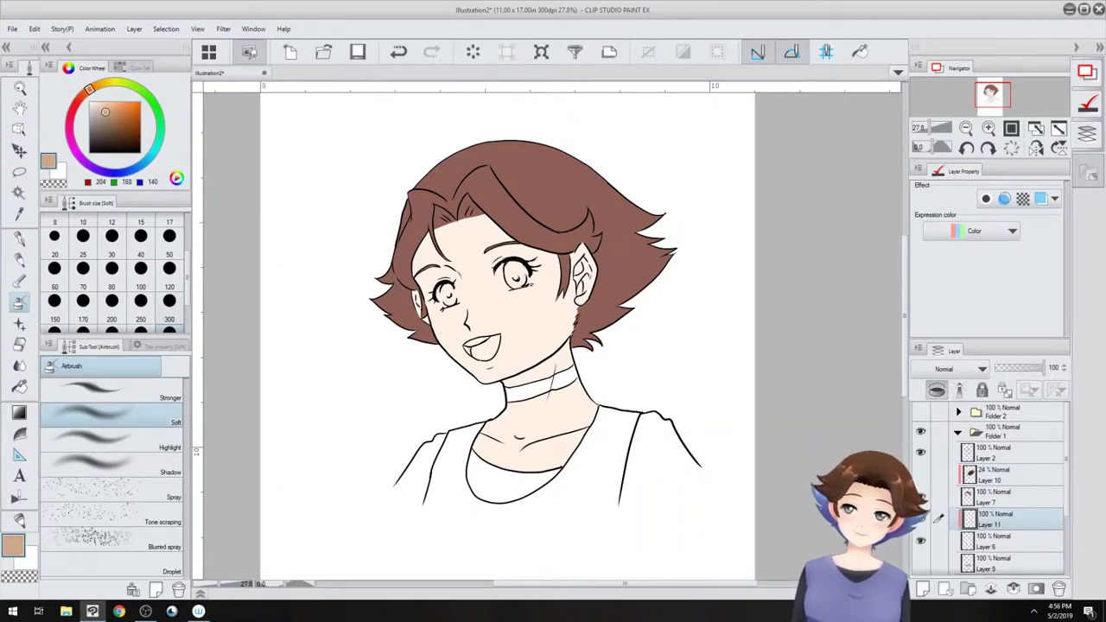
mouse_move(445, 226)
mouse_down()
mouse_move(421, 216)
mouse_move(411, 247)
mouse_up()
mouse_move(477, 396)
mouse_down()
mouse_move(544, 345)
mouse_move(553, 431)
mouse_move(561, 363)
mouse_move(537, 281)
mouse_move(566, 298)
mouse_up()
- Airbrush white highlights on the face and neck and set the skin gradient layer's opacity to 27%
alt+click(446, 260)
alt+click(297, 219)
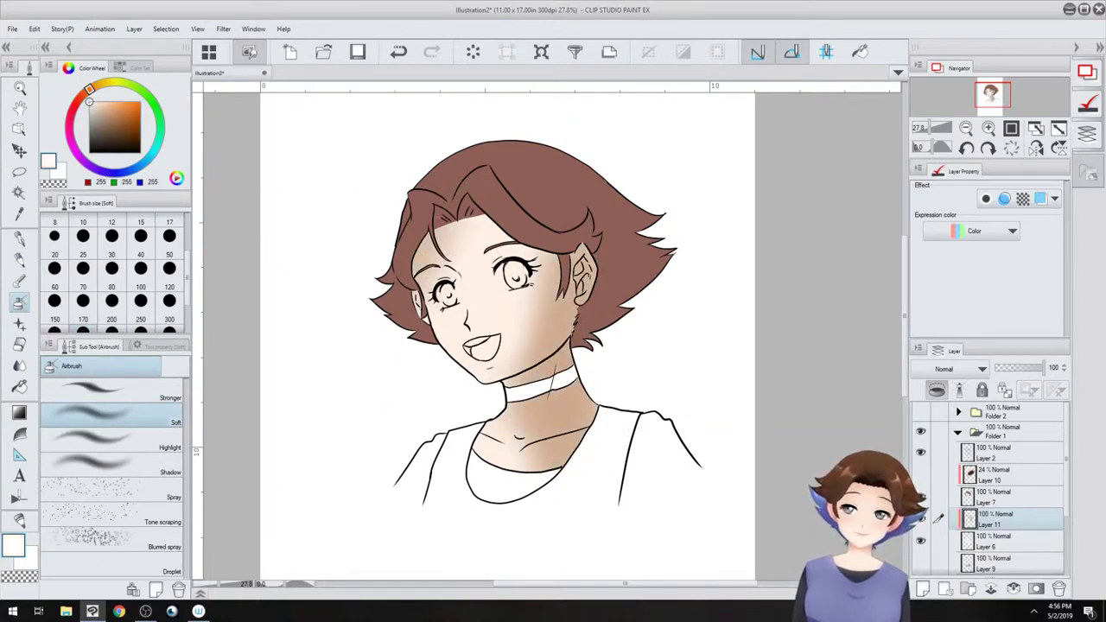
mouse_move(464, 279)
mouse_down()
mouse_move(471, 254)
mouse_move(490, 279)
mouse_up()
drag(497, 398, 505, 440)
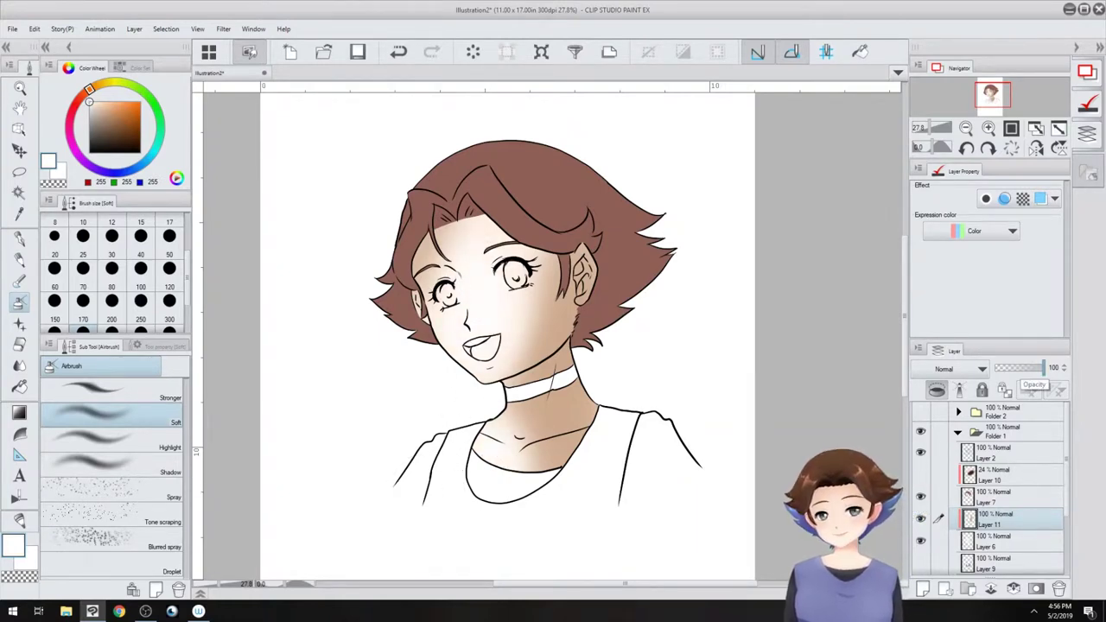
drag(1044, 367, 1009, 367)
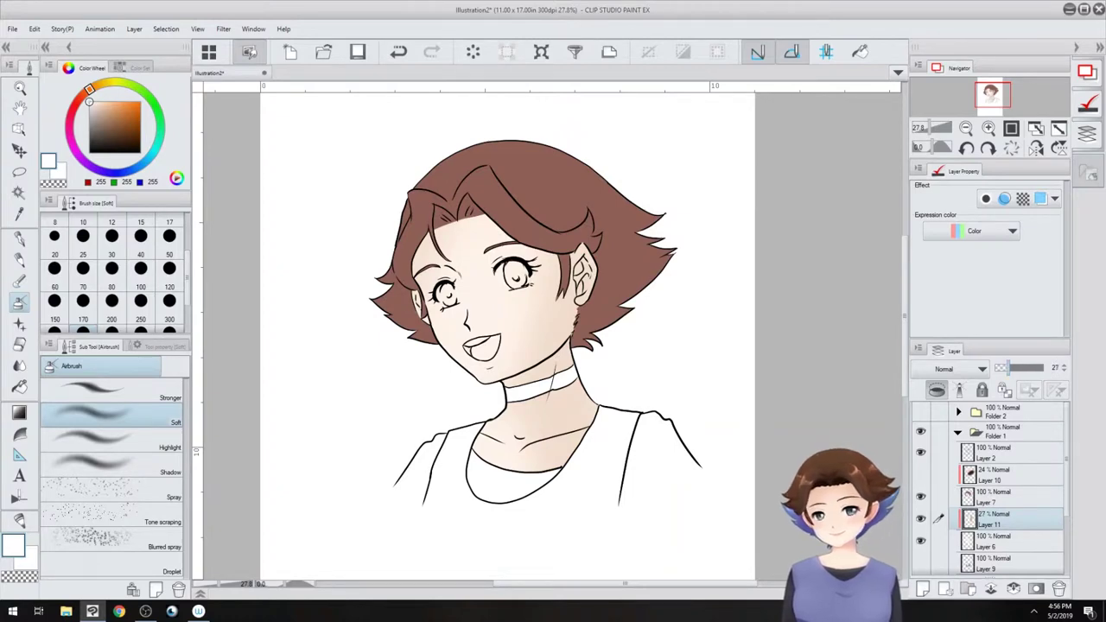
- Hide Layer 11, show the shirt layer, Layer 9, and add a new clipped layer directly above it
scroll(990, 488, down, 3)
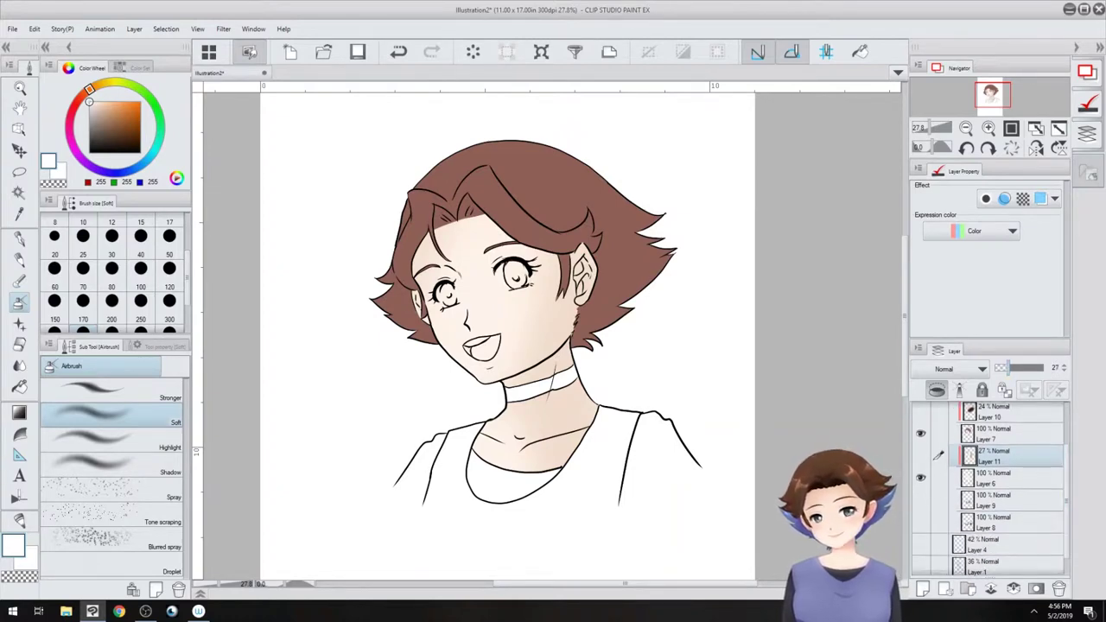
click(920, 456)
click(920, 499)
click(1006, 499)
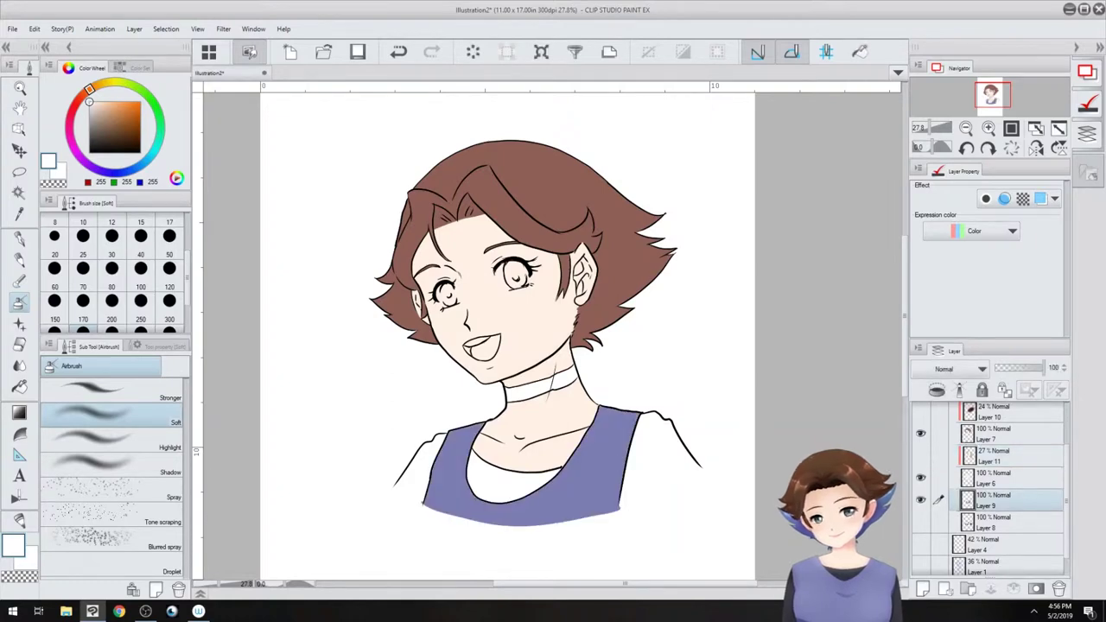
click(922, 589)
click(936, 389)
- Airbrush a darker shade of the shirt's purple over its shoulder side, lower part and neckline edge
alt+click(594, 449)
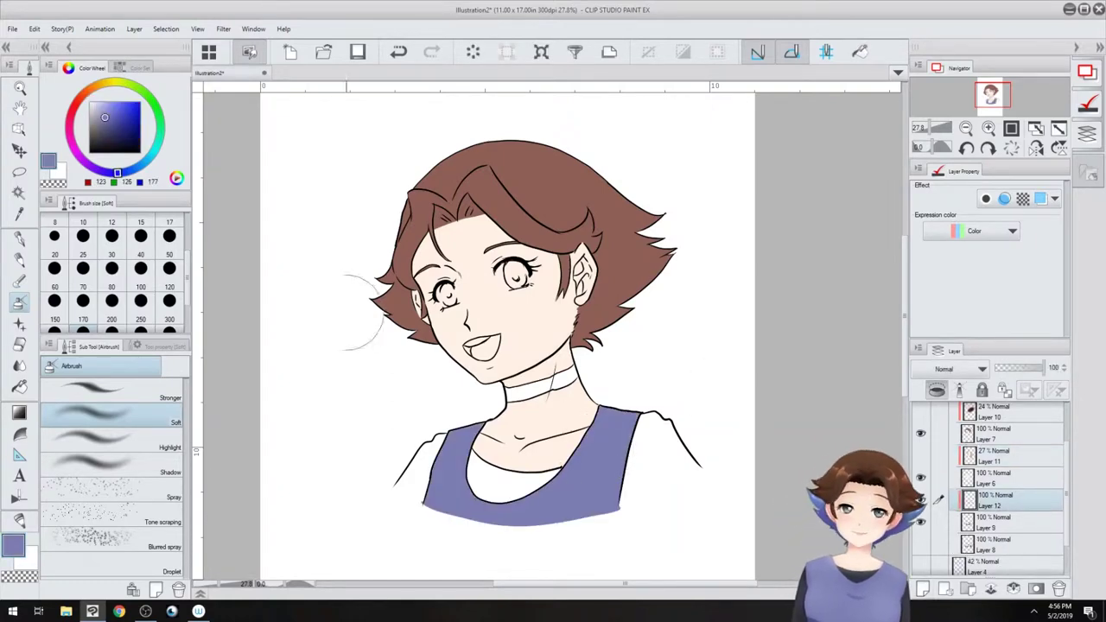
drag(110, 121, 118, 131)
mouse_move(617, 399)
mouse_down()
mouse_move(662, 424)
mouse_move(561, 427)
mouse_move(488, 479)
mouse_move(620, 471)
mouse_move(574, 525)
mouse_up()
drag(484, 484, 458, 436)
- Airbrush near-white highlights (RGB 250, 250, 255) across the shirt and set the layer's opacity to 33%
alt+click(448, 450)
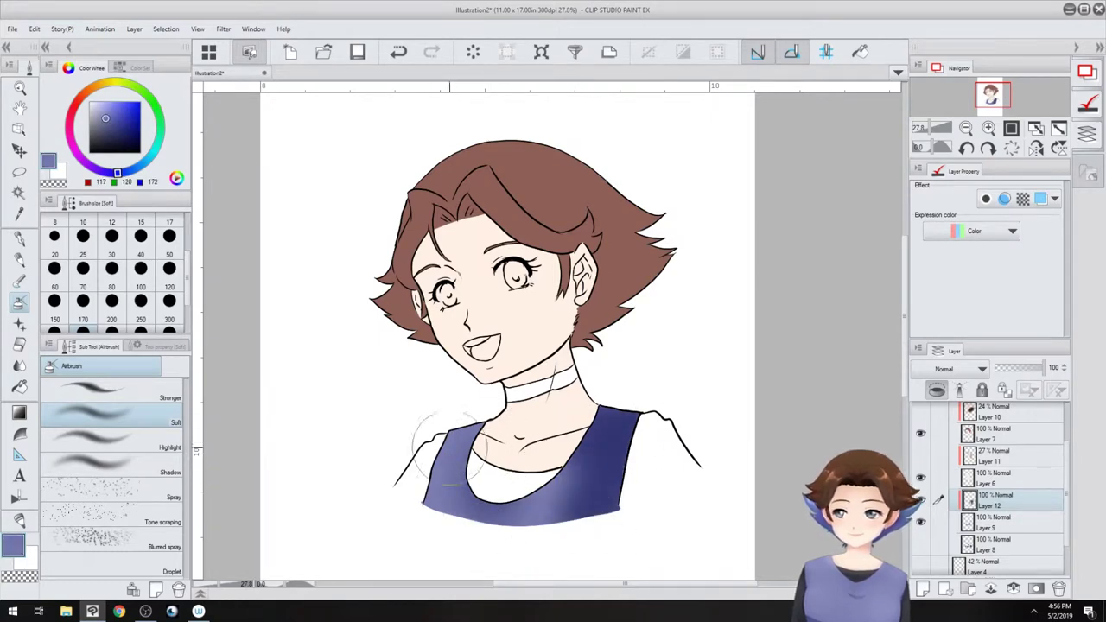
drag(109, 120, 90, 102)
mouse_move(417, 413)
mouse_down()
mouse_move(432, 501)
mouse_move(547, 524)
mouse_move(609, 491)
mouse_up()
click(1011, 368)
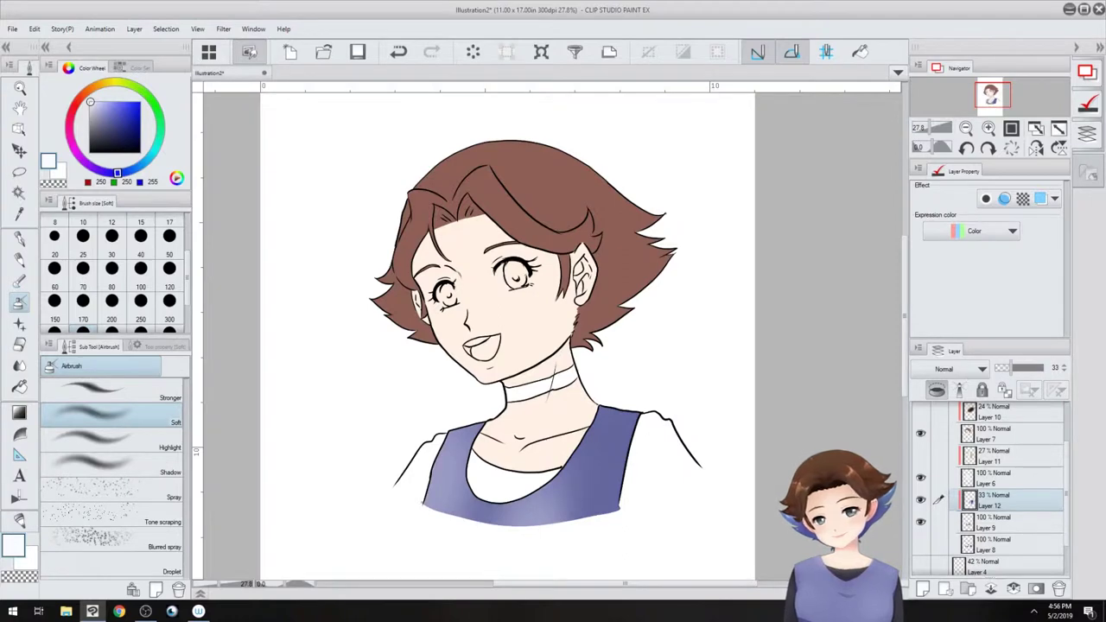
- Hide Layer 12, show the near-black clothing layer, Layer 8, and add a new clipped layer directly above it
click(921, 500)
click(921, 544)
click(1002, 545)
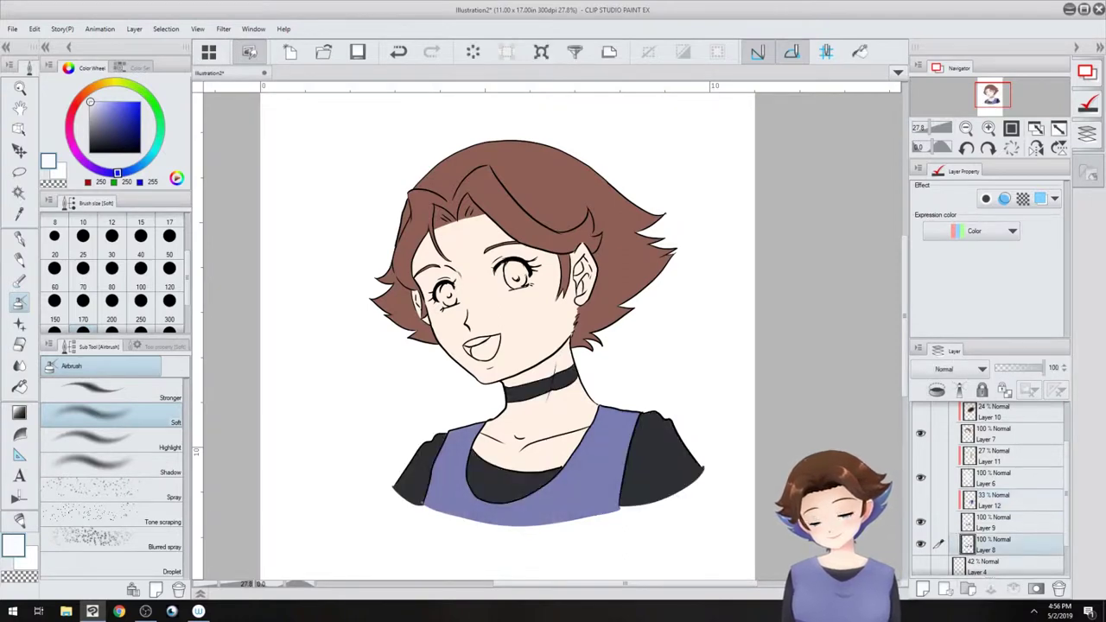
click(922, 589)
click(936, 391)
- Airbrush pure black shading over the sleeves, the undershirt and the choker
alt+click(669, 442)
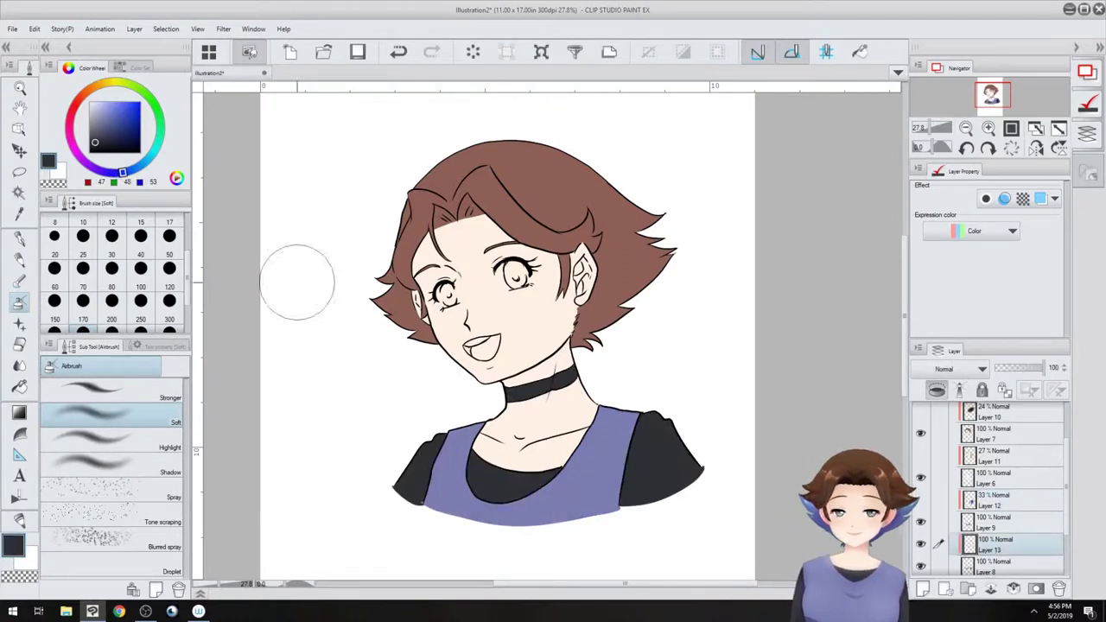
click(89, 152)
mouse_move(428, 442)
mouse_down()
mouse_move(462, 502)
mouse_move(538, 487)
mouse_up()
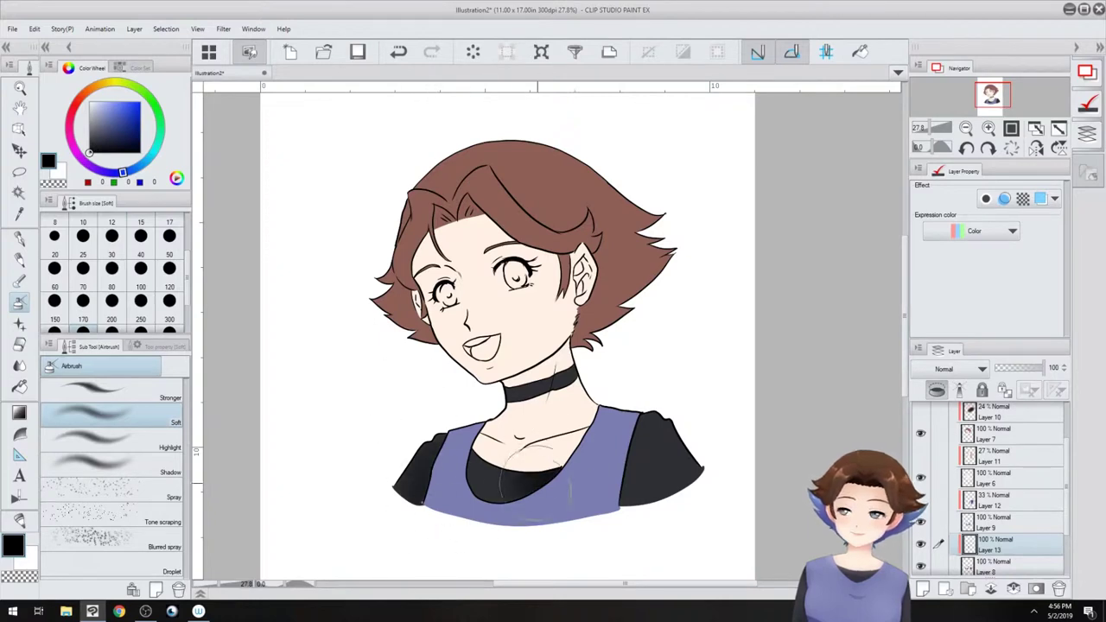
drag(577, 378, 552, 382)
drag(678, 404, 698, 486)
- Airbrush grey highlights (RGB 153, 153, 153) on the sleeves, undershirt and choker and set the layer's opacity to 27%
alt+click(400, 485)
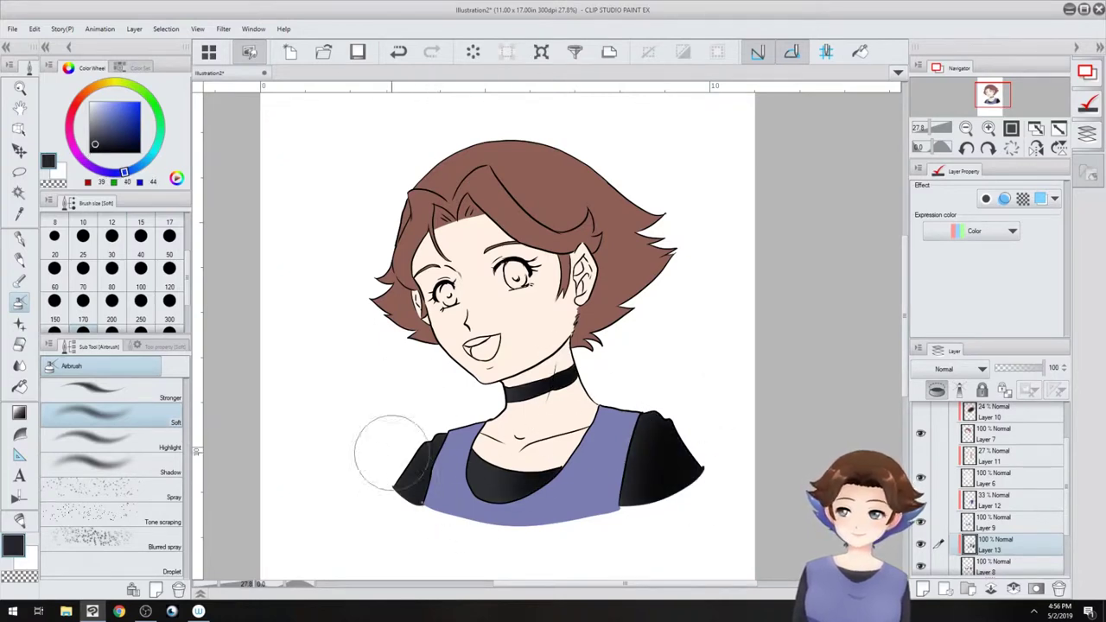
drag(89, 146, 89, 123)
drag(399, 410, 368, 555)
drag(487, 461, 496, 497)
drag(509, 393, 510, 426)
mouse_move(656, 453)
mouse_down()
mouse_move(643, 446)
mouse_move(654, 490)
mouse_up()
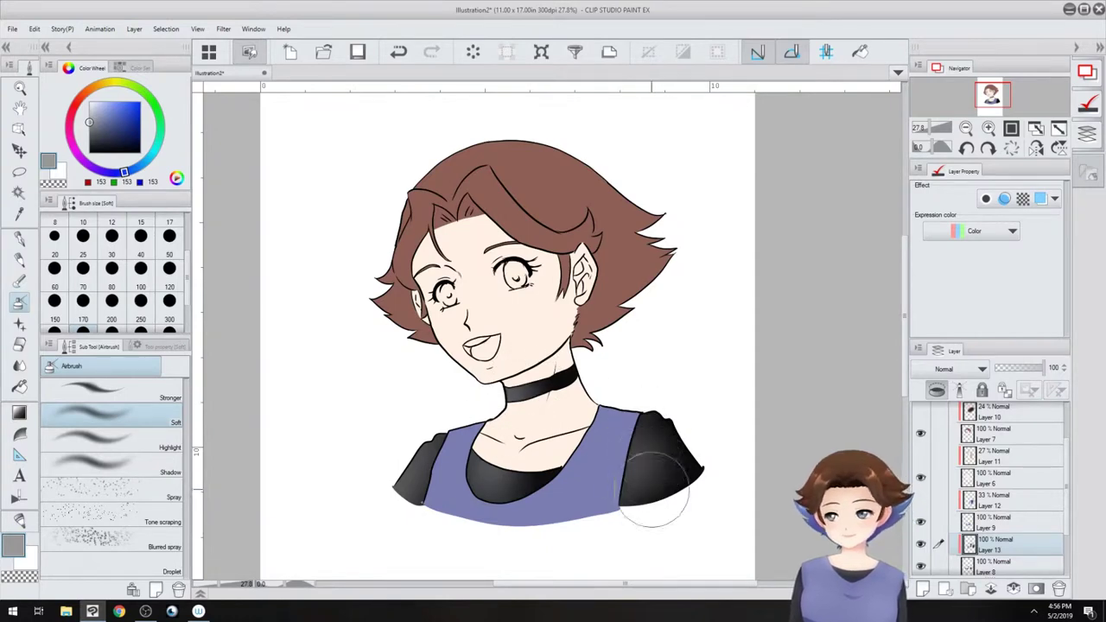
drag(1043, 368, 1007, 367)
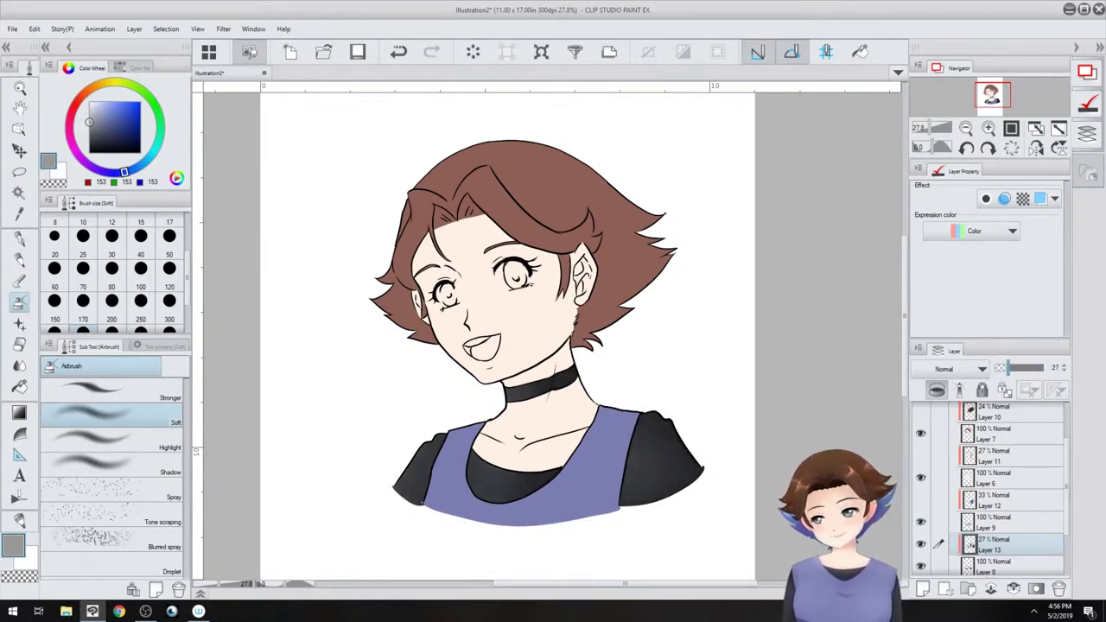
- Add a new clipped layer directly above the hair gradient layer, Layer 10
scroll(990, 488, up, 3)
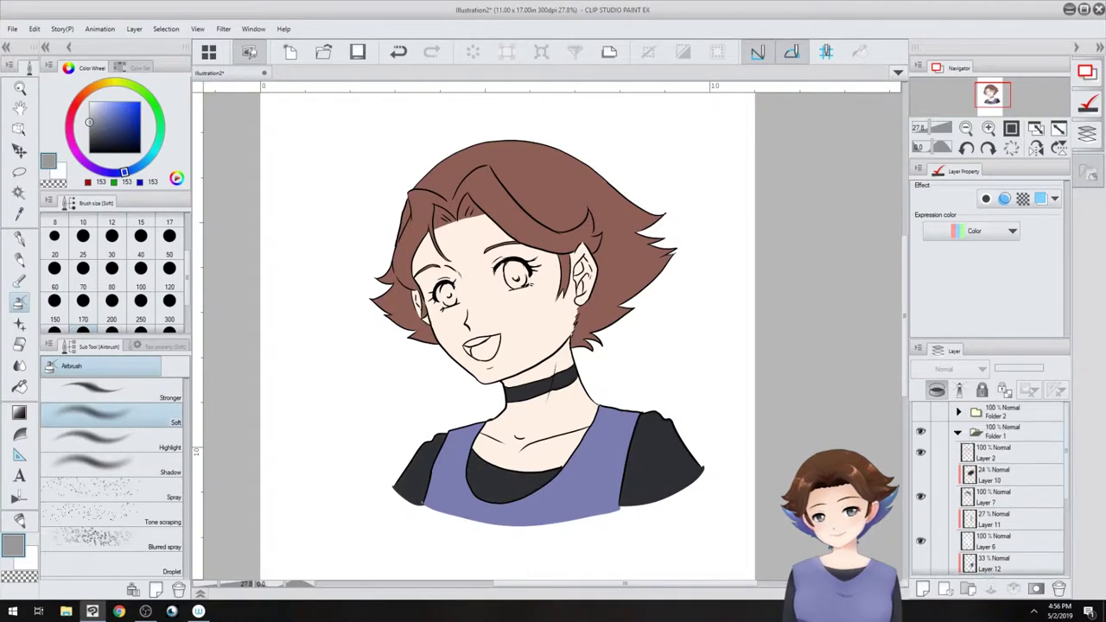
click(991, 475)
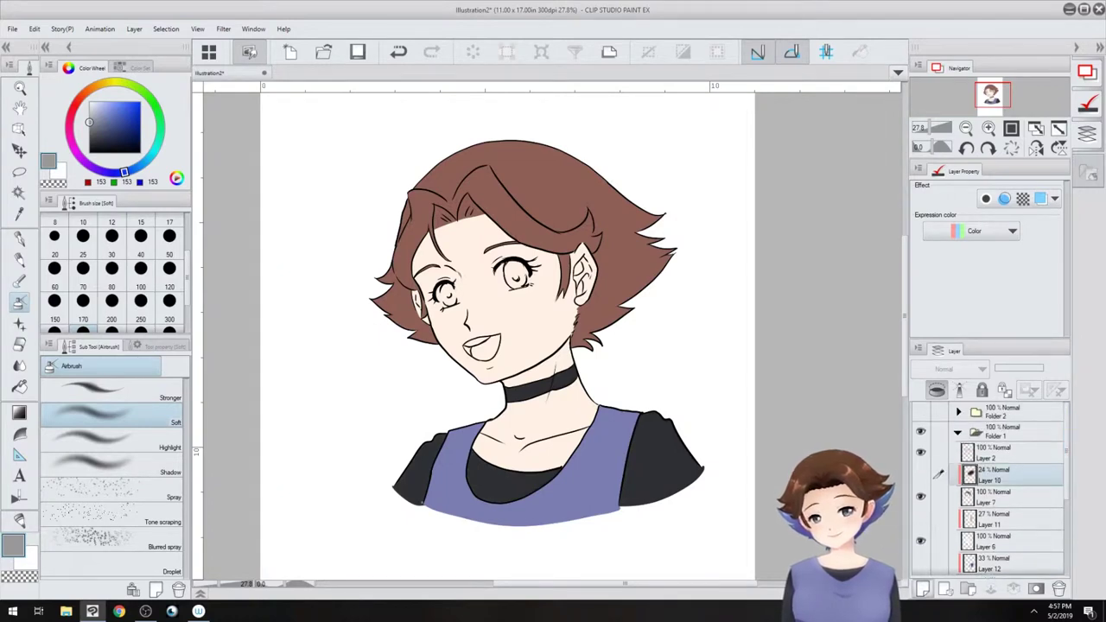
key(ctrl+shift+n)
click(936, 390)
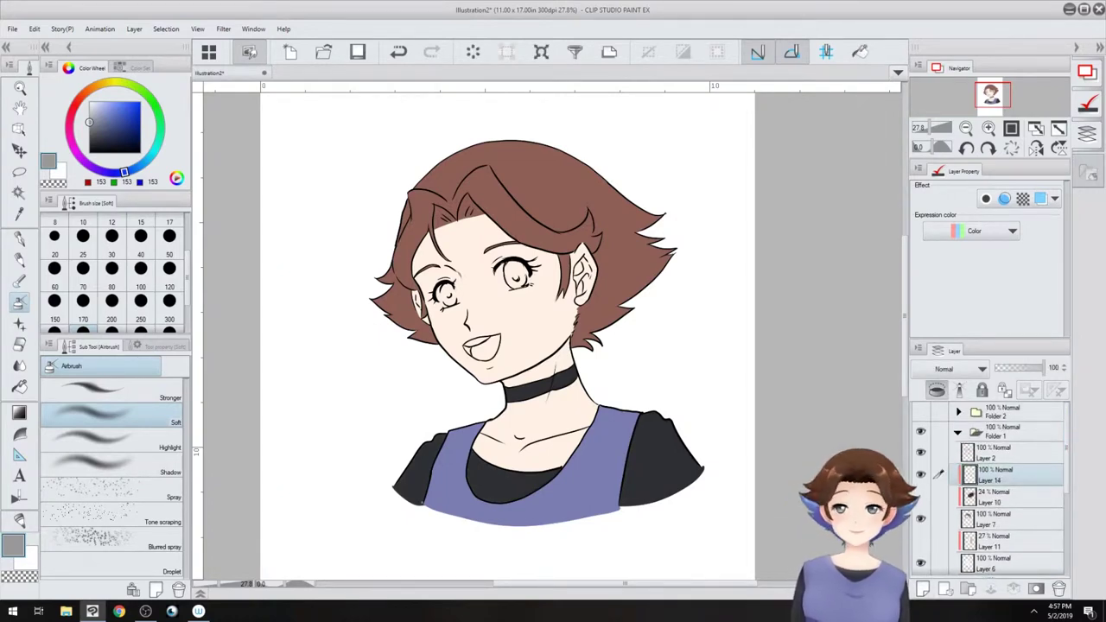
- Outline jagged borders for light-blue hair tips on both sides of the head with the G-pen
click(134, 67)
click(122, 105)
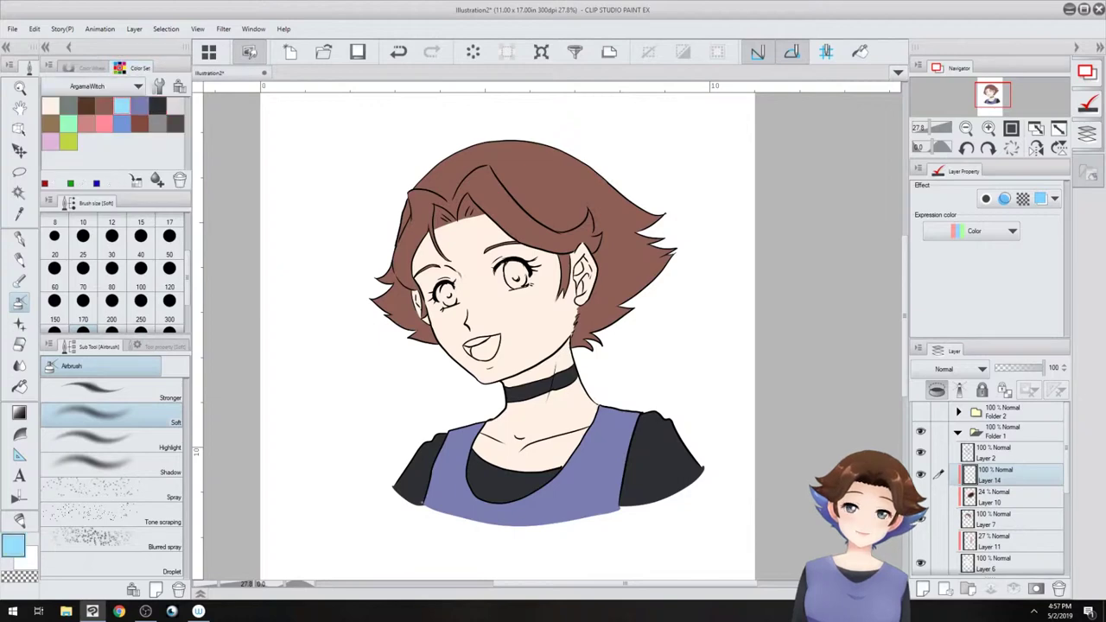
key(p)
scroll(629, 347, up, 2)
drag(593, 388, 671, 429)
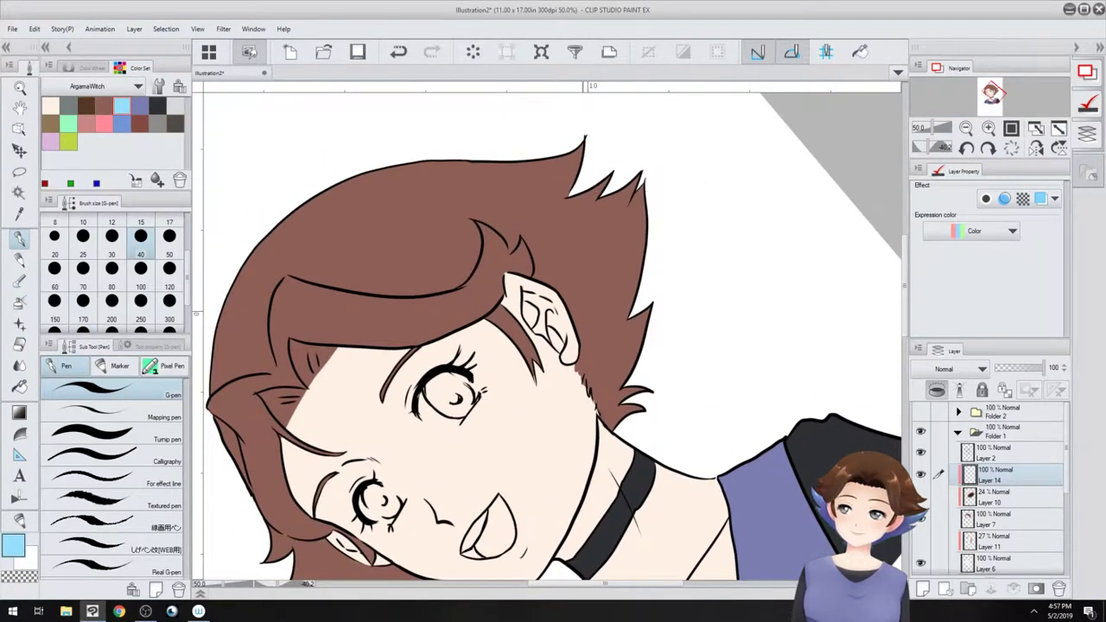
mouse_move(586, 194)
mouse_down()
mouse_move(564, 249)
mouse_move(591, 222)
mouse_move(564, 295)
mouse_up()
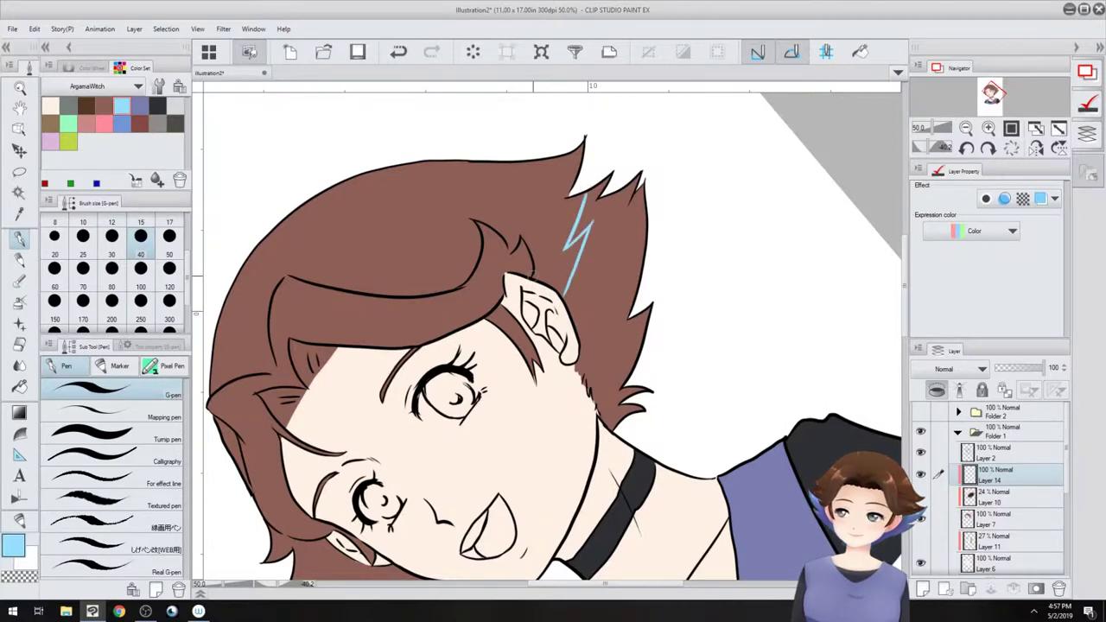
drag(587, 415, 659, 241)
drag(357, 421, 425, 385)
- Fill the outlined lower hair tips on both sides of the head with light blue
key(g)
click(439, 409)
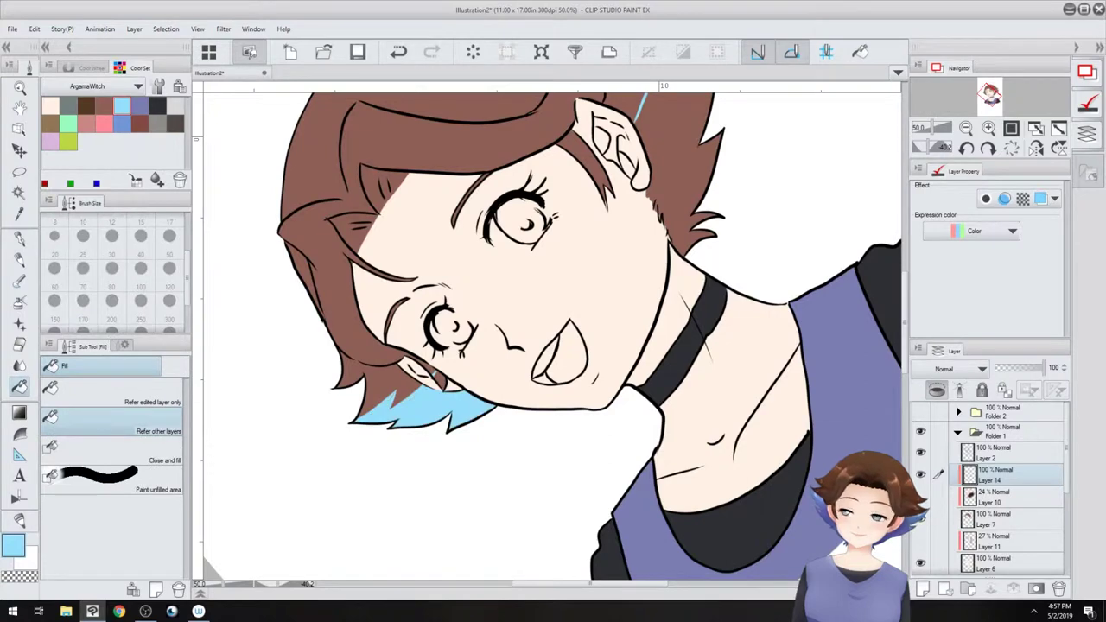
click(663, 116)
key(e)
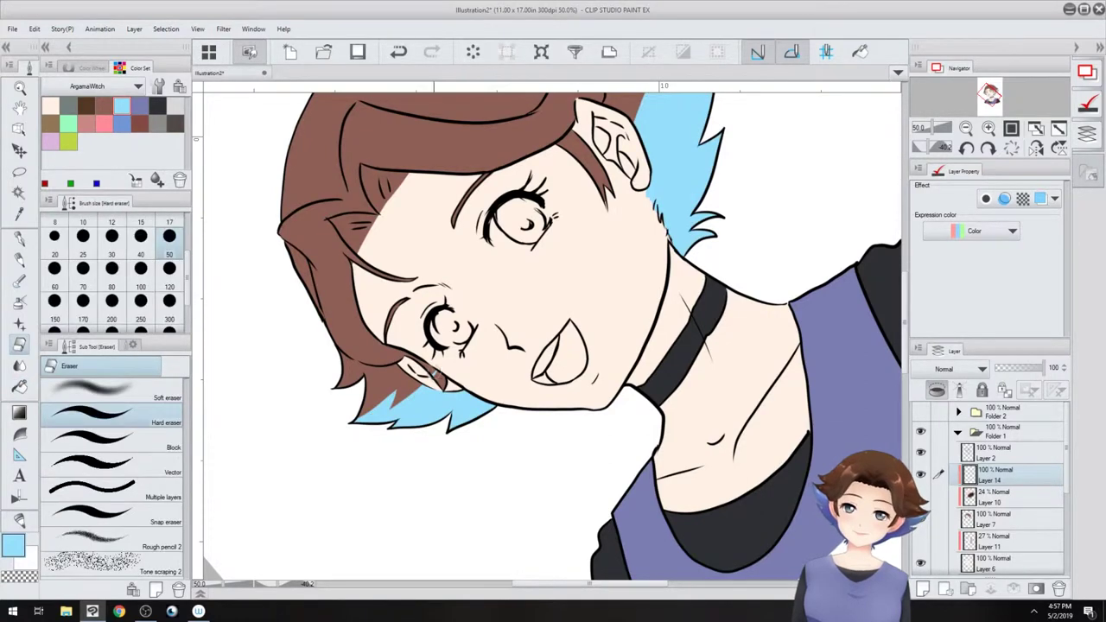
drag(453, 264, 378, 404)
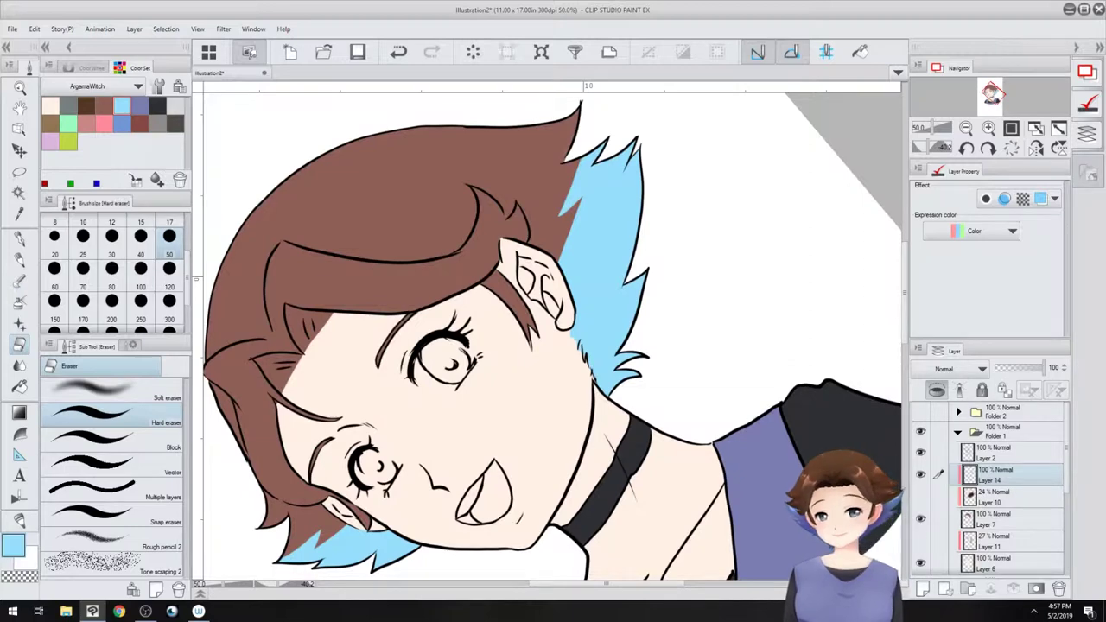
- Hide the light-blue hair tip layer, Layer 14, and add a new clipped layer directly above it
click(921, 474)
click(924, 589)
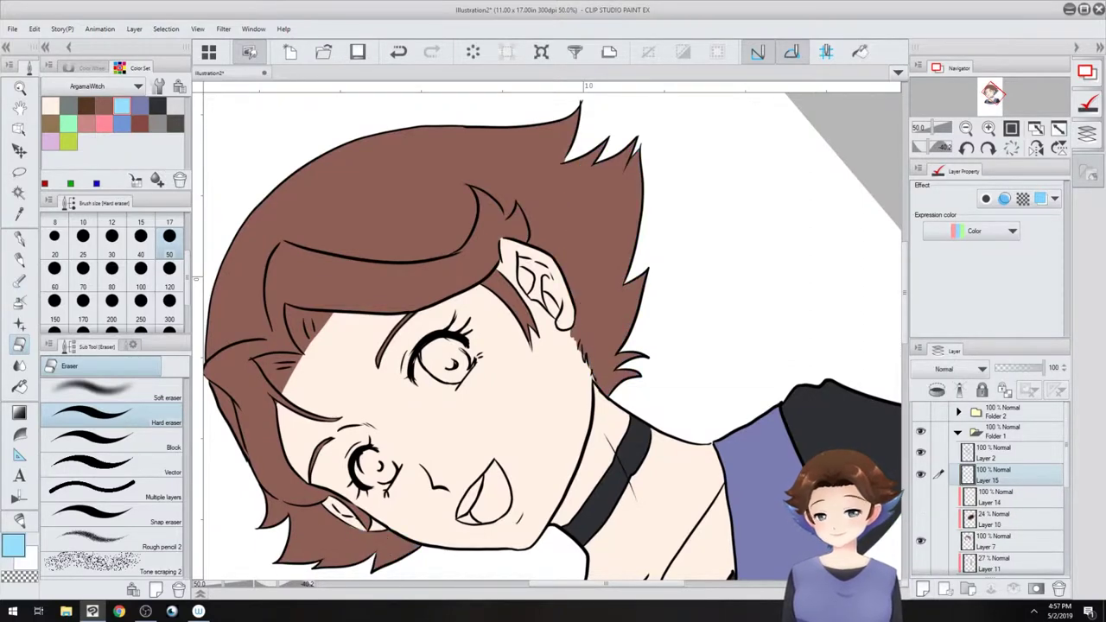
click(936, 390)
- Outline the shadow shape on the front lock at the left of the face with the G-pen in blue-violet
drag(674, 294, 659, 407)
click(50, 141)
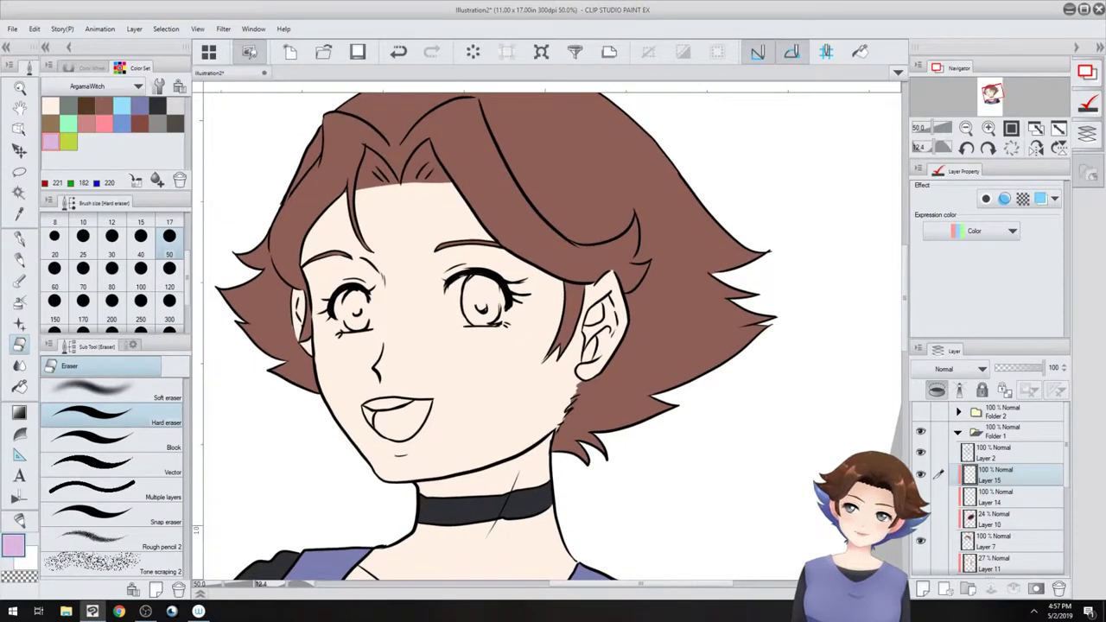
drag(429, 362, 482, 383)
key(ctrl+at)
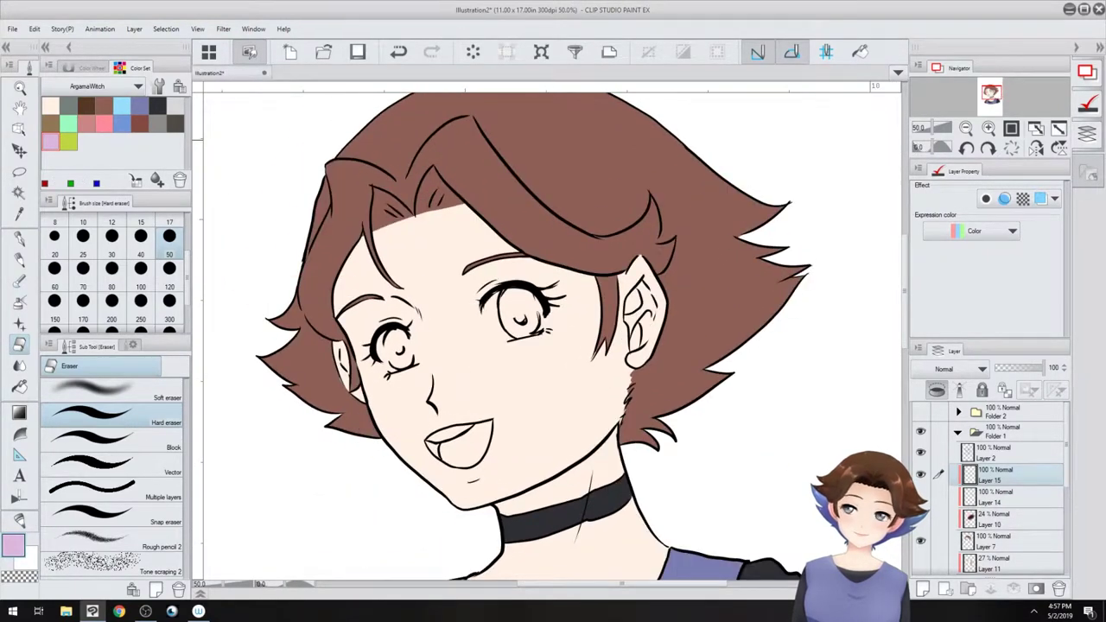
click(140, 106)
click(19, 239)
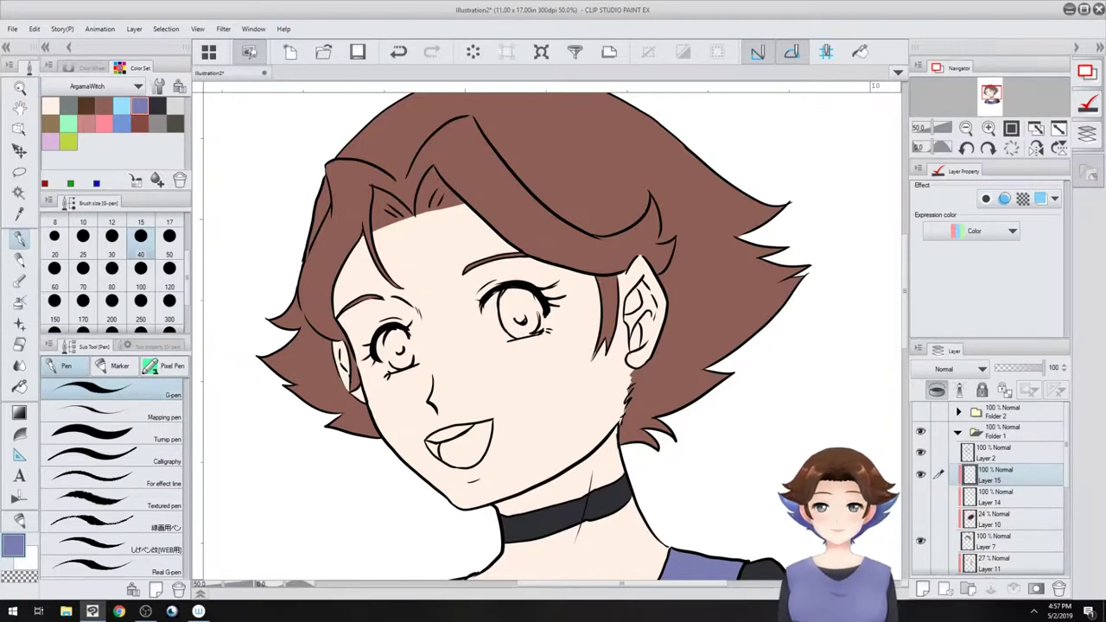
mouse_move(399, 178)
mouse_down()
mouse_move(351, 173)
mouse_move(323, 278)
mouse_move(332, 336)
mouse_move(316, 320)
mouse_move(319, 268)
mouse_move(320, 302)
mouse_up()
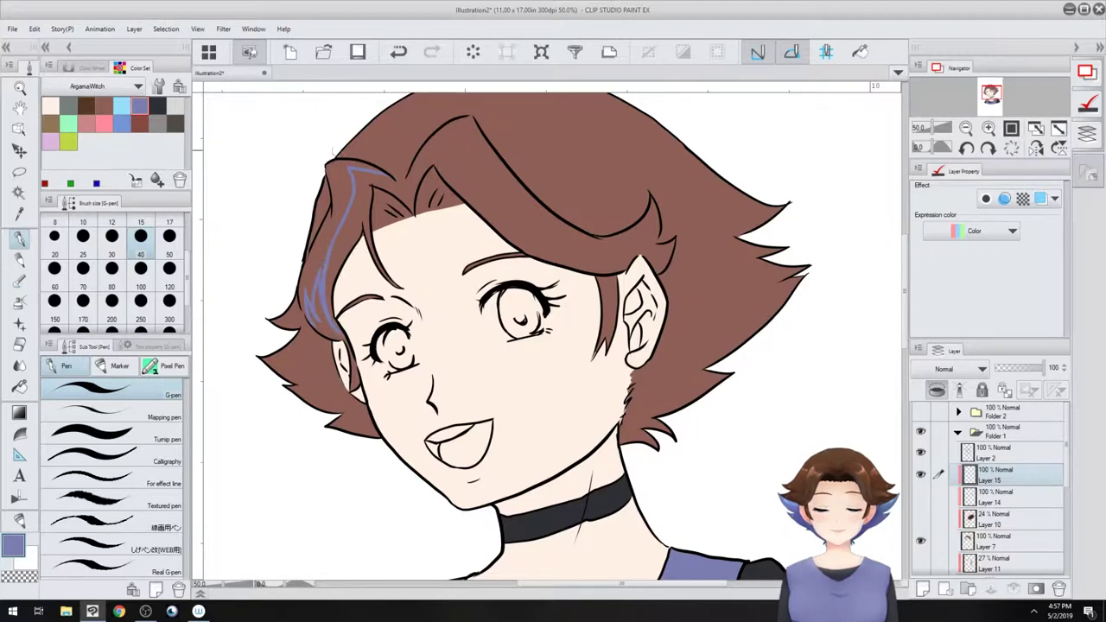
mouse_move(337, 181)
mouse_down()
mouse_move(339, 207)
mouse_move(349, 202)
mouse_up()
- Outline jagged shadow edges on the swept fringe, at the parting and on the flicked hair left of the face
mouse_move(458, 118)
mouse_down()
mouse_move(472, 172)
mouse_move(557, 232)
mouse_move(517, 226)
mouse_up()
drag(516, 226, 545, 259)
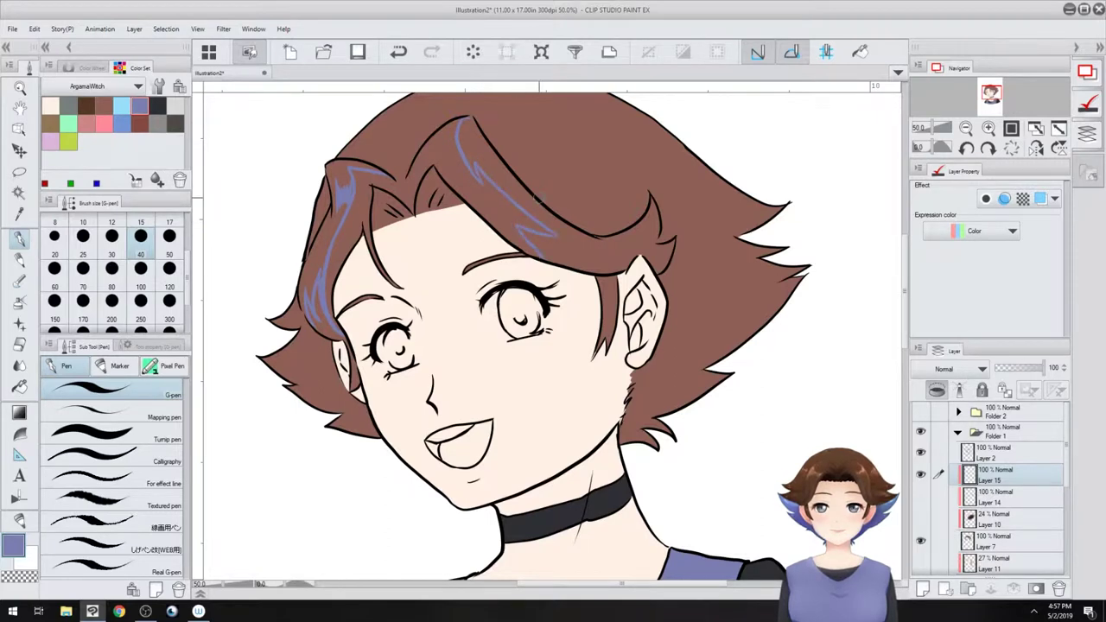
drag(539, 198, 505, 293)
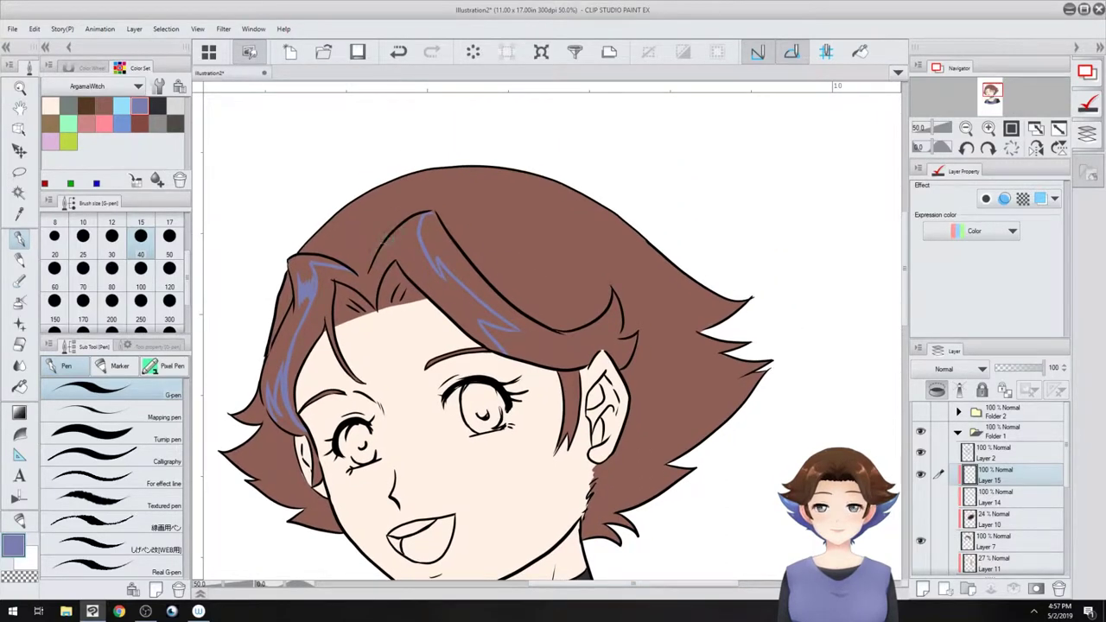
drag(387, 241, 378, 283)
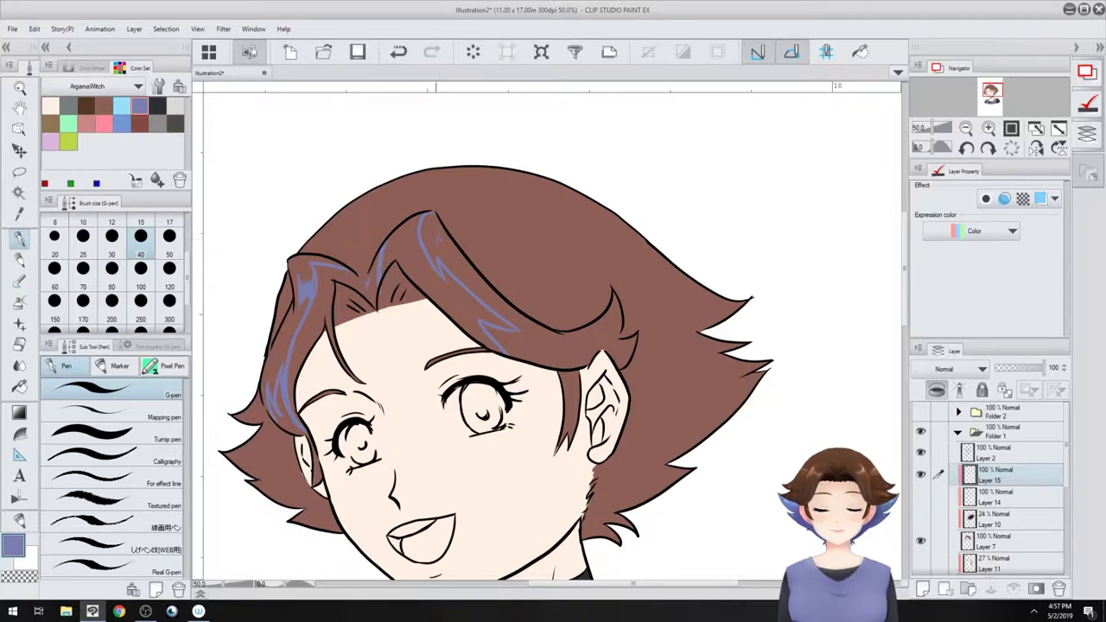
drag(433, 251, 528, 148)
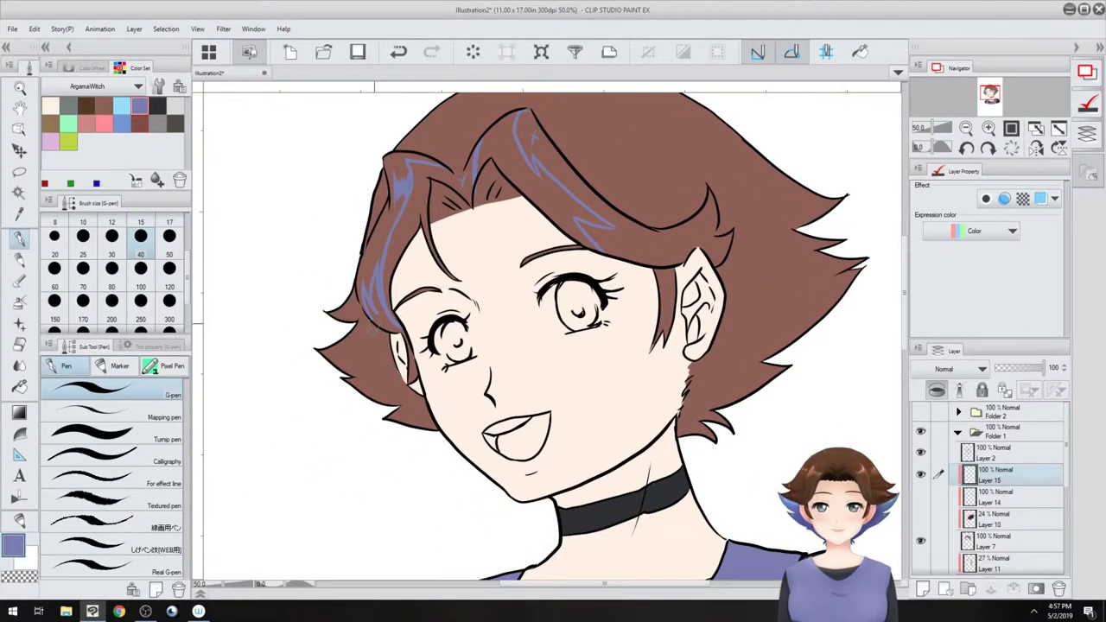
mouse_move(372, 331)
mouse_down()
mouse_move(343, 345)
mouse_move(382, 372)
mouse_move(364, 393)
mouse_up()
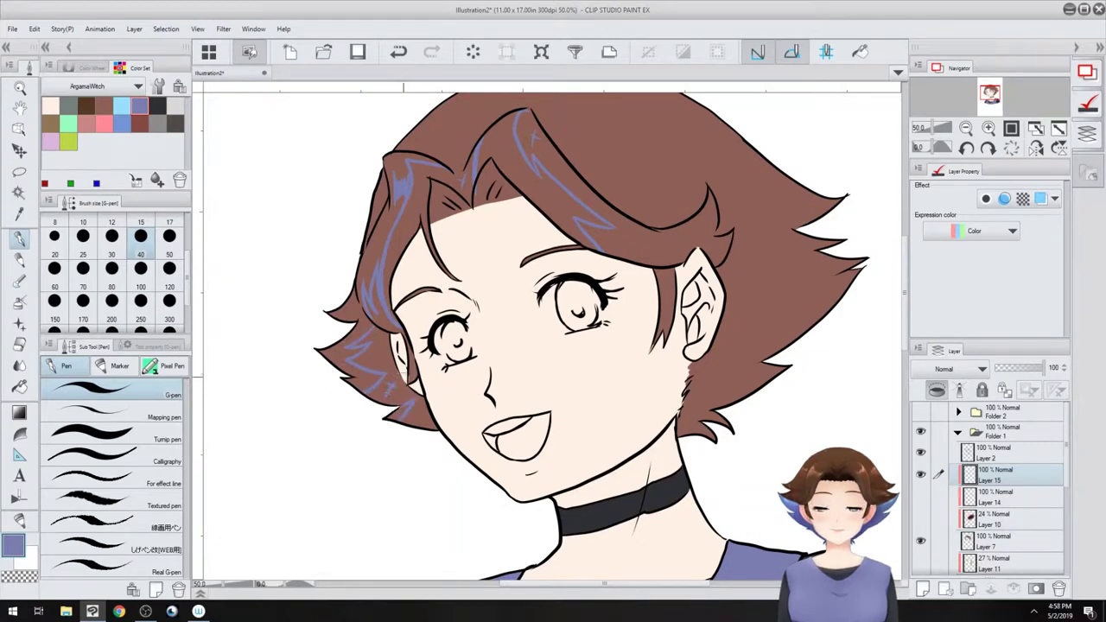
- Outline the shadow edge across the crown and down through the flicked tips at the right of the head
drag(427, 331, 264, 446)
drag(264, 372, 407, 464)
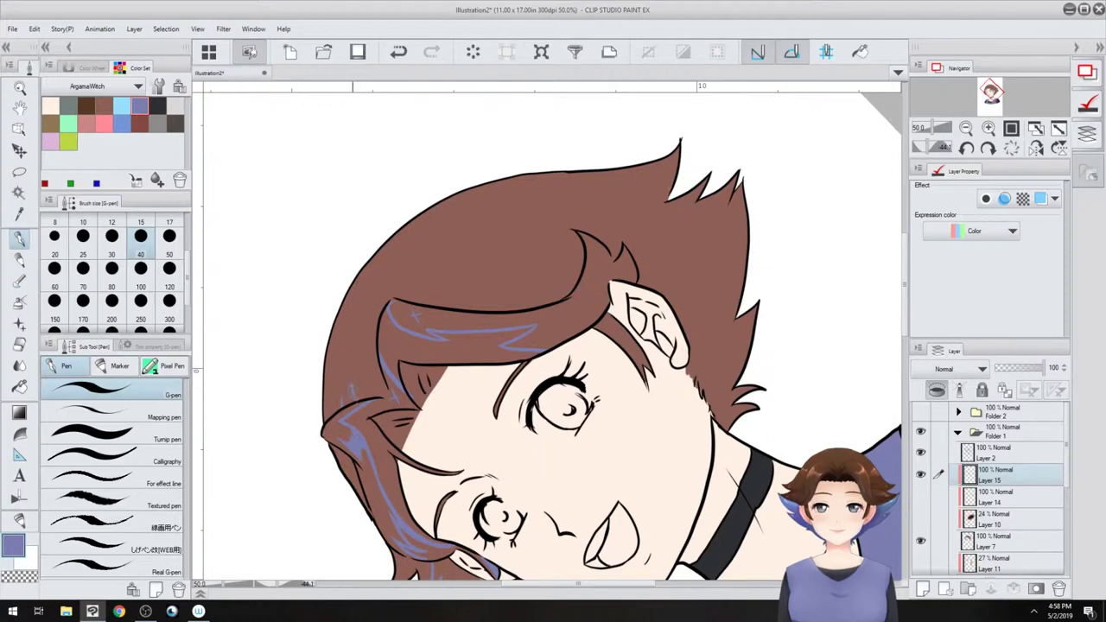
mouse_move(351, 399)
mouse_down()
mouse_move(379, 298)
mouse_move(432, 252)
mouse_move(422, 259)
mouse_move(589, 182)
mouse_up()
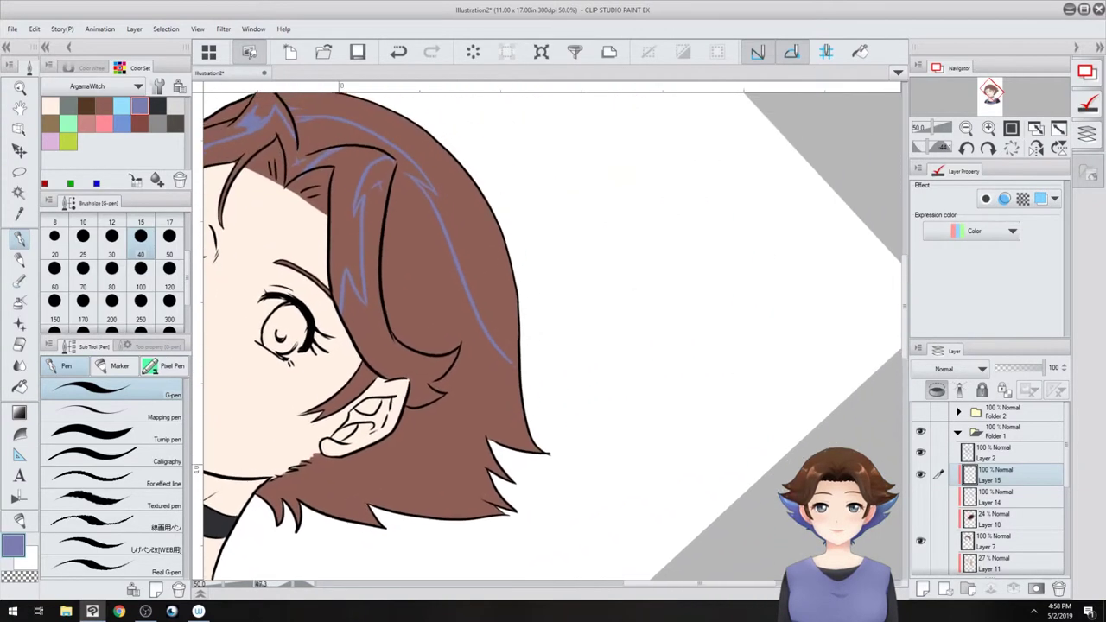
mouse_move(467, 233)
mouse_down()
mouse_move(442, 242)
mouse_move(475, 373)
mouse_move(444, 290)
mouse_up()
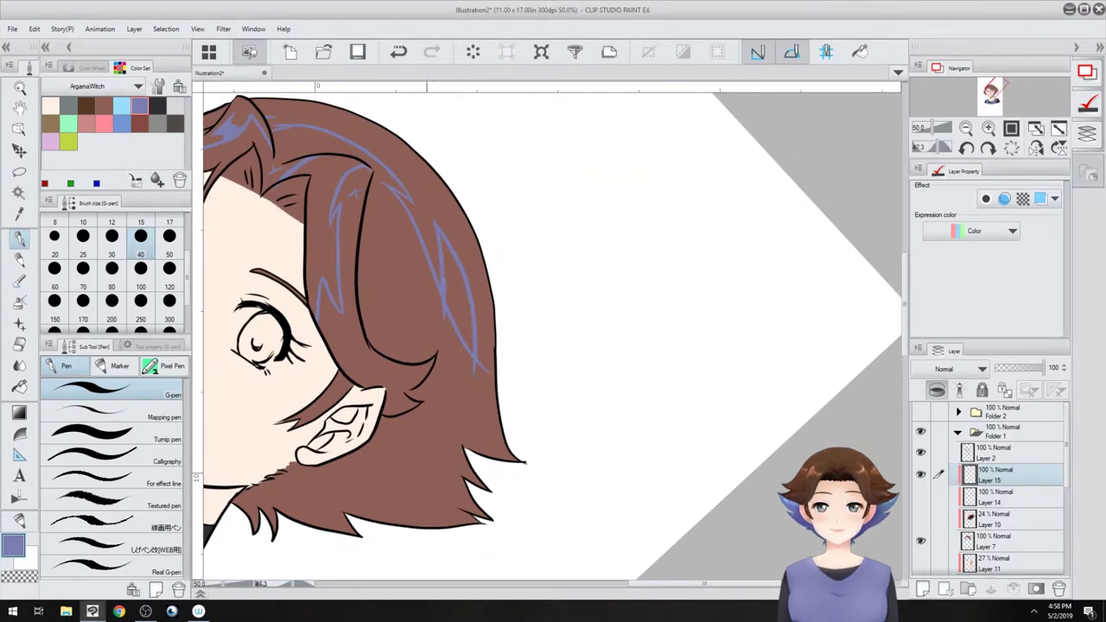
drag(482, 370, 491, 439)
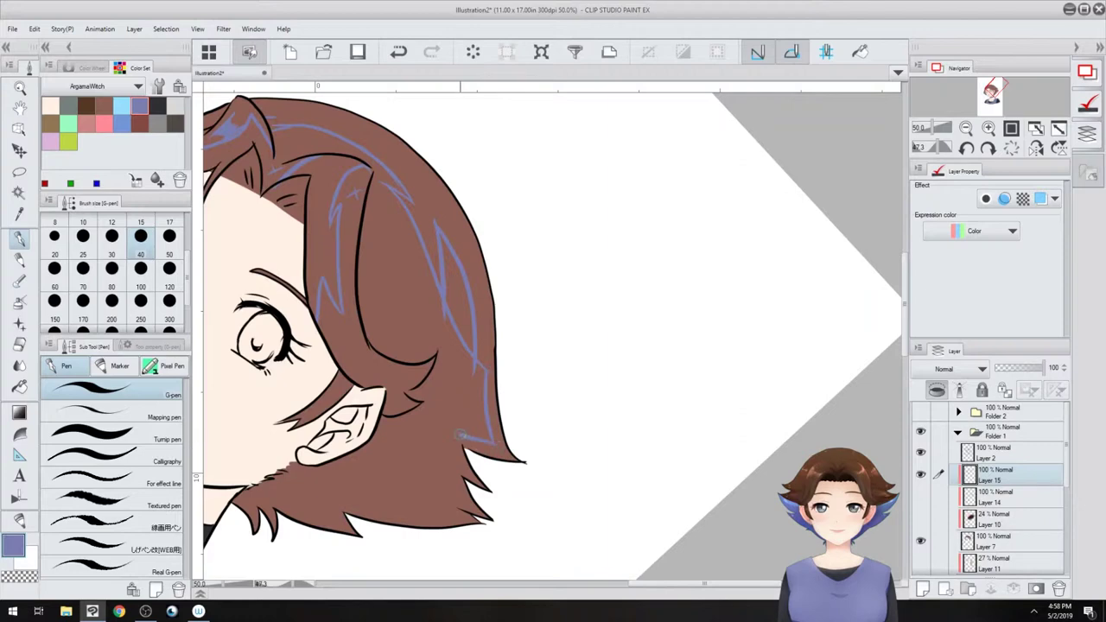
drag(385, 500, 506, 408)
key(ctrl+@)
drag(440, 415, 501, 350)
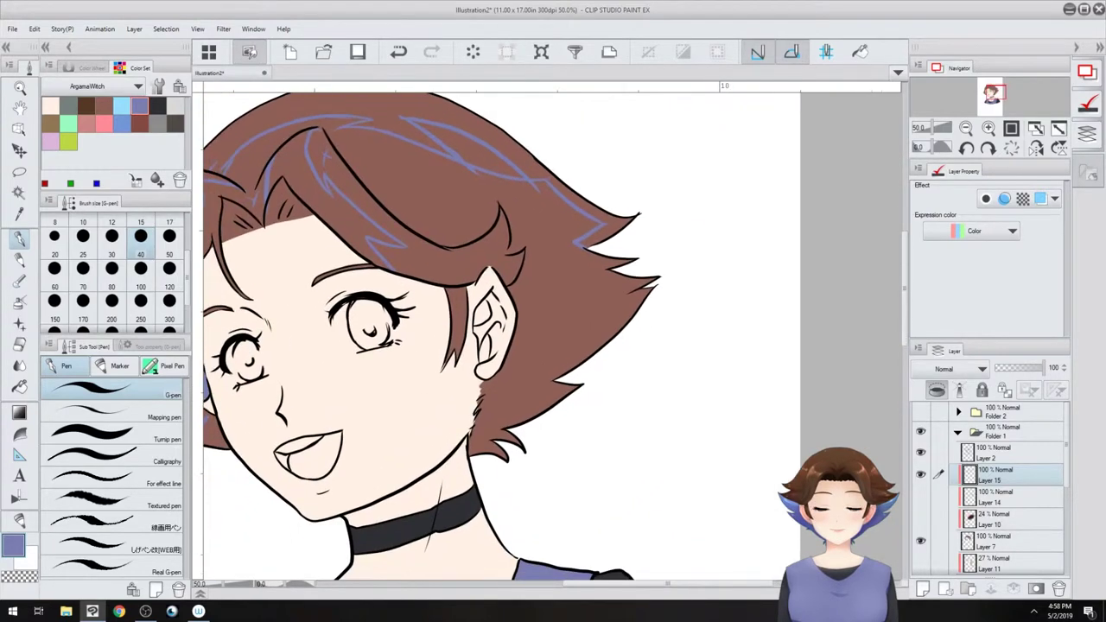
mouse_move(584, 245)
mouse_down()
mouse_move(583, 271)
mouse_move(622, 284)
mouse_move(609, 292)
mouse_move(643, 296)
mouse_up()
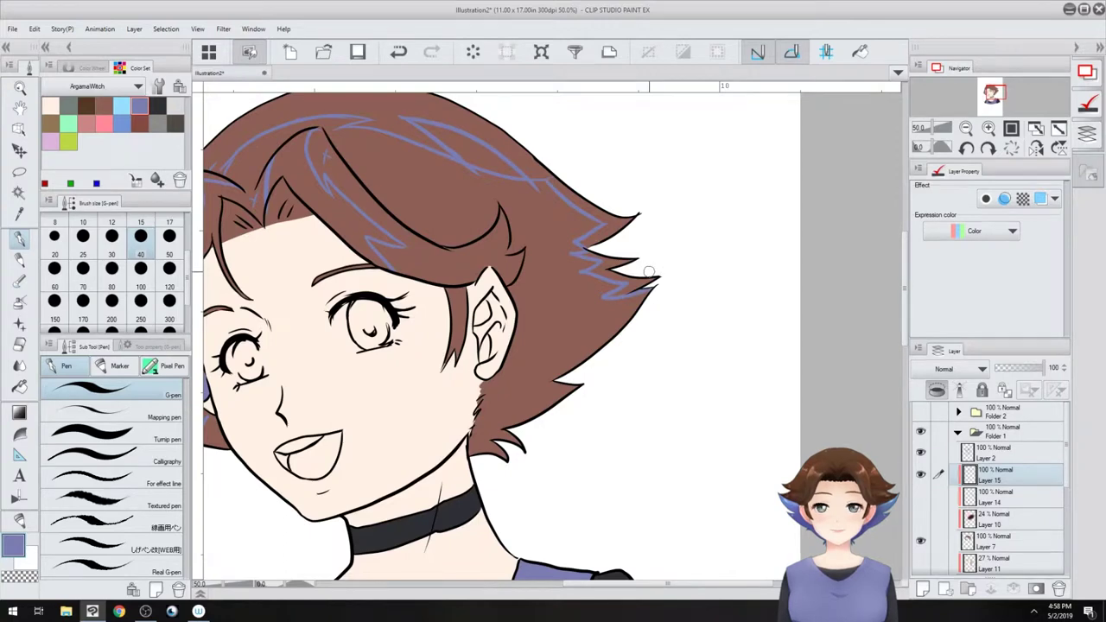
- Fill all the outlined hair shadow areas, including the fringe and the flicks left of the face, with blue-violet
key(g)
click(418, 196)
click(479, 156)
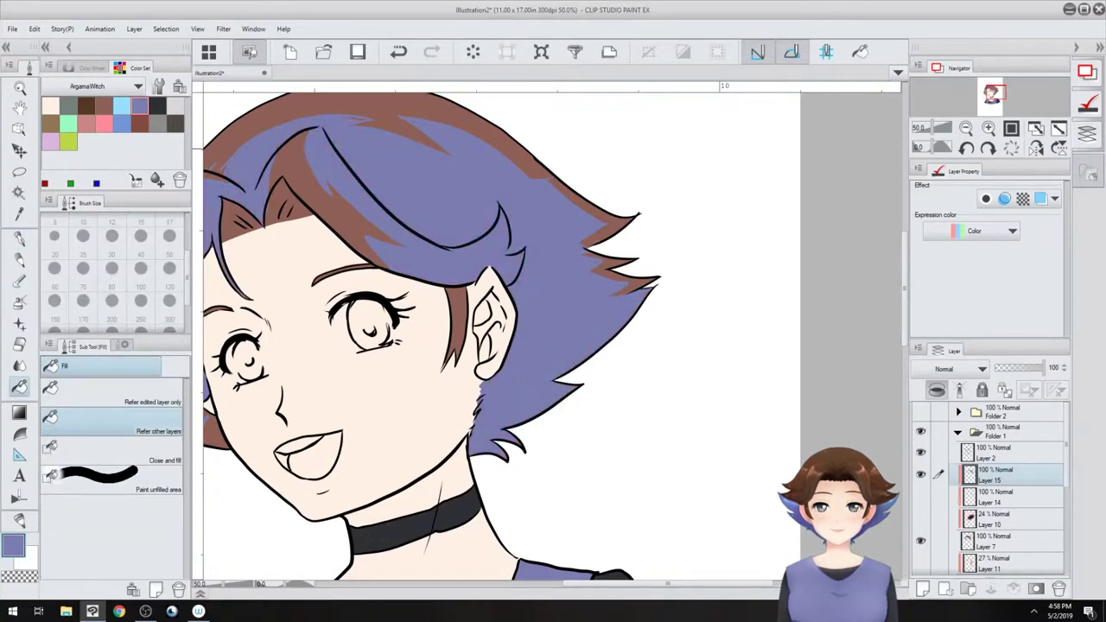
drag(423, 149, 566, 162)
click(437, 225)
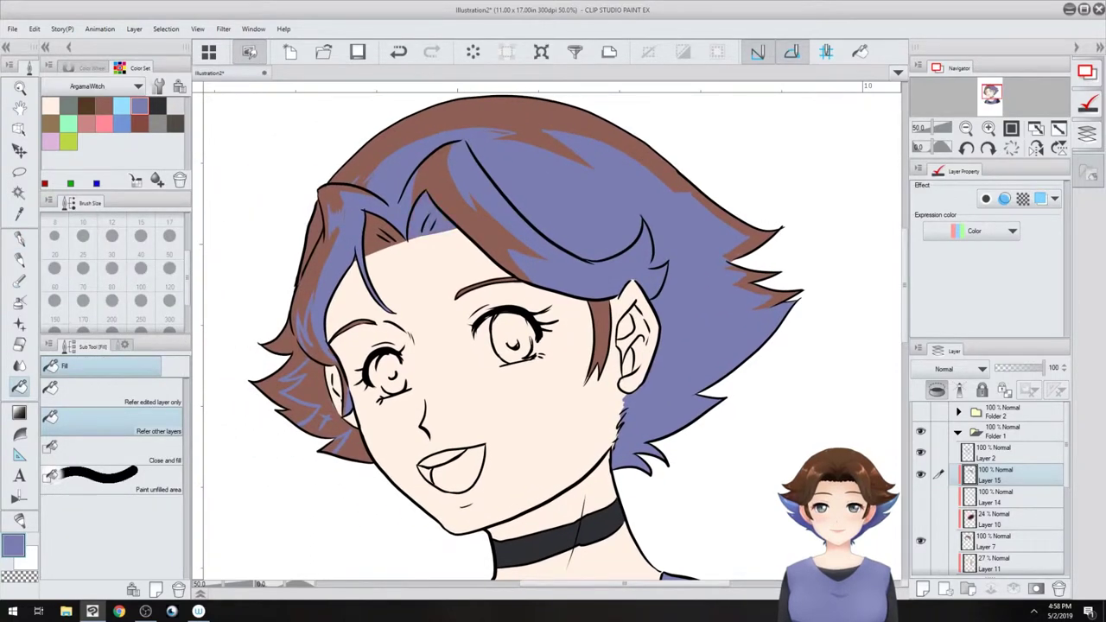
click(379, 235)
click(316, 395)
click(353, 447)
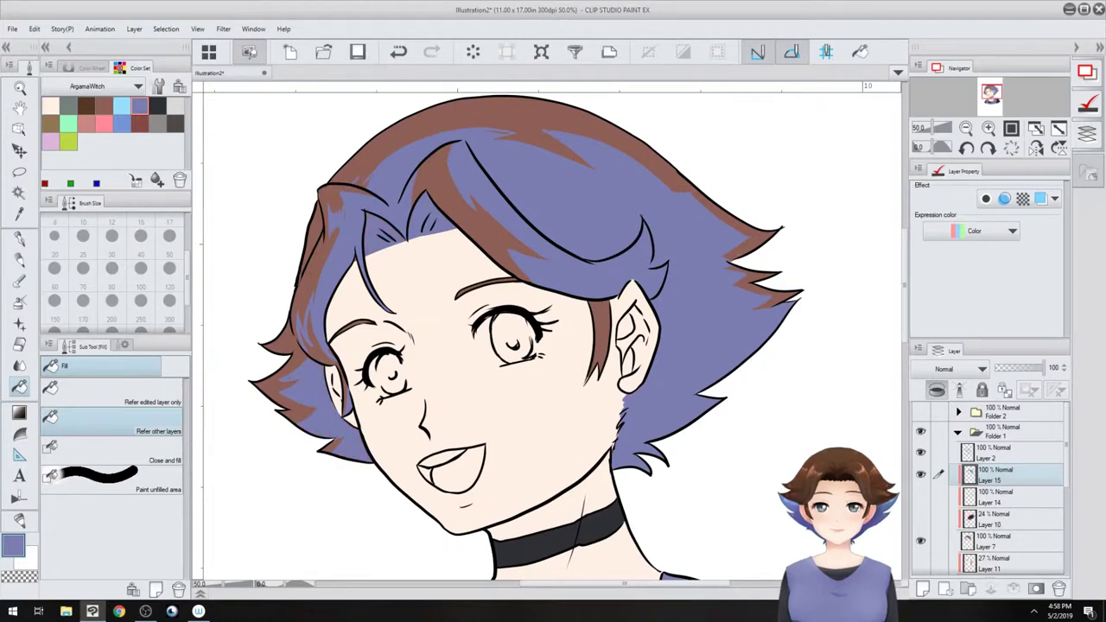
click(317, 349)
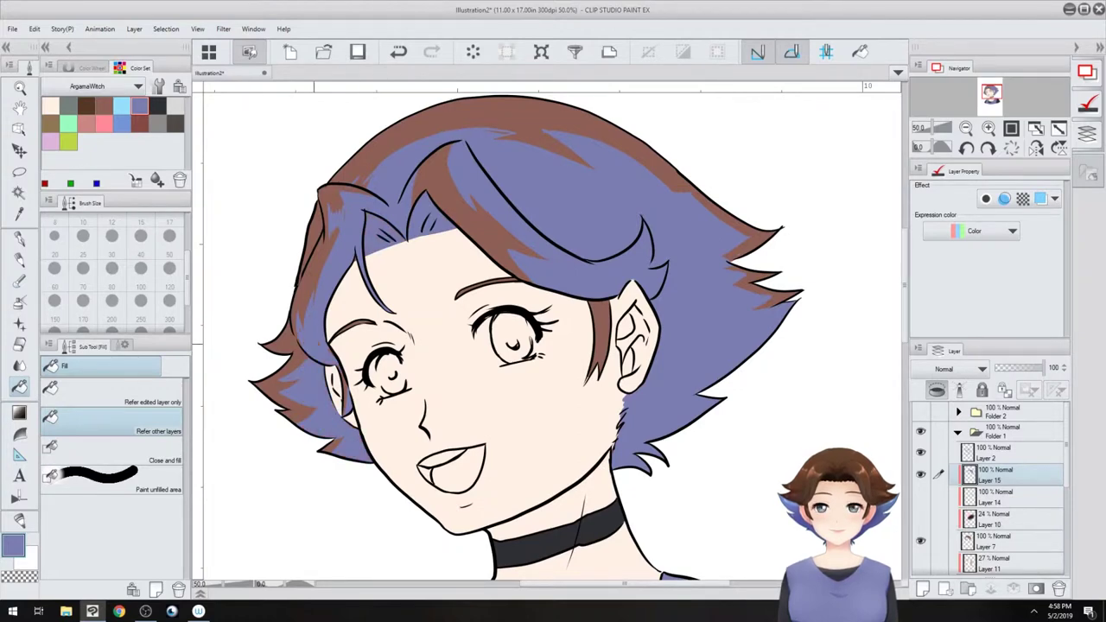
- Draw blue-violet shading on the strand in front of the ear and feather the hair shadow edges with thin G-pen strokes
key(p)
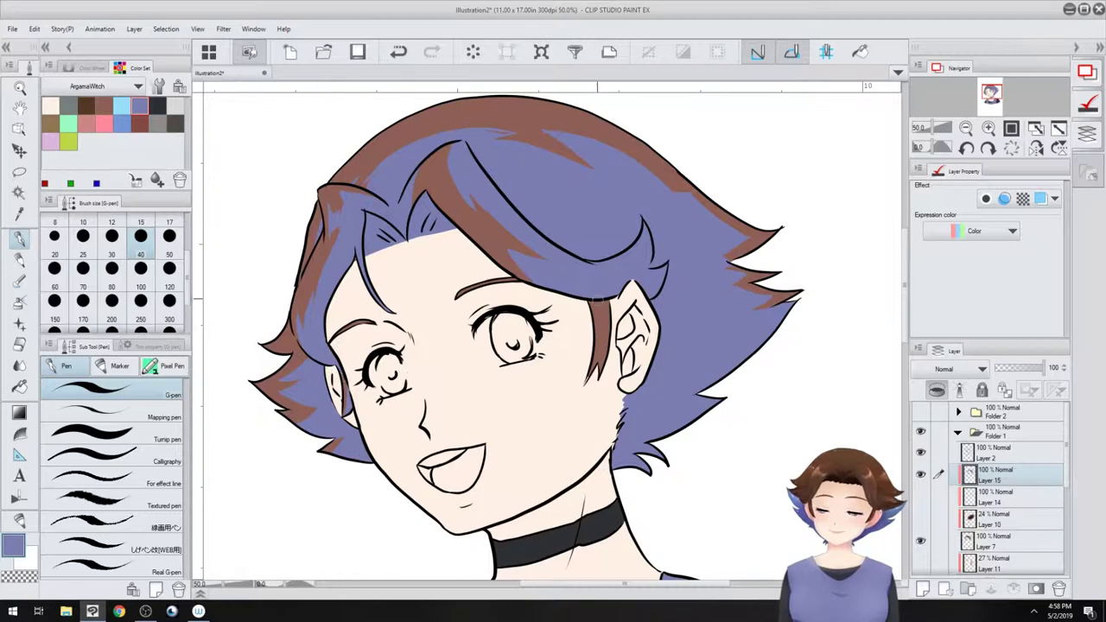
drag(605, 304, 600, 372)
drag(608, 327, 605, 291)
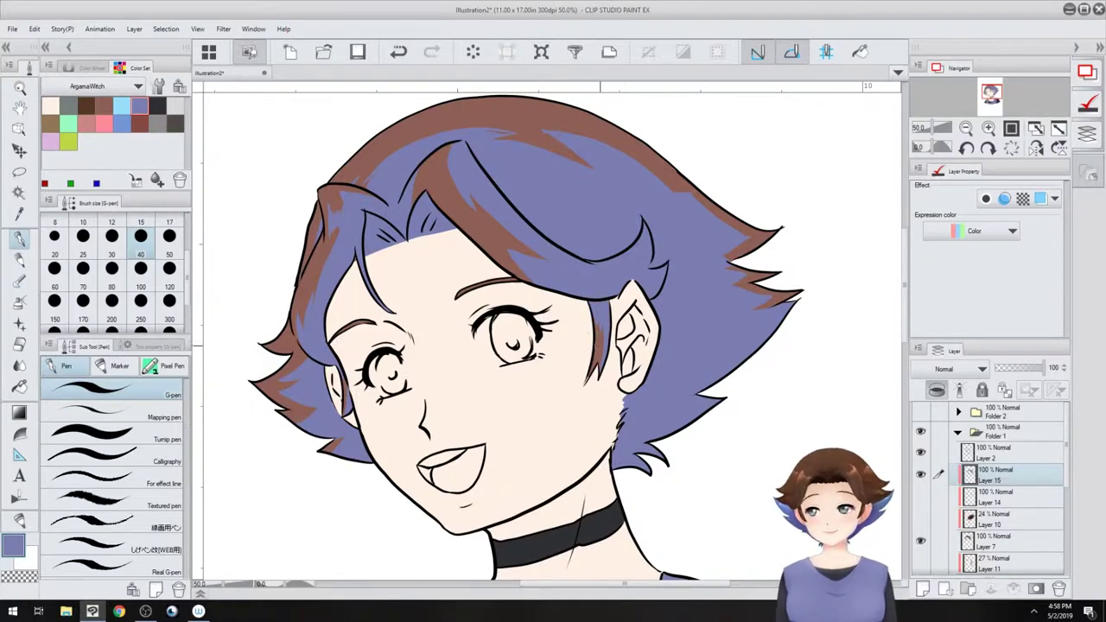
drag(337, 518, 463, 353)
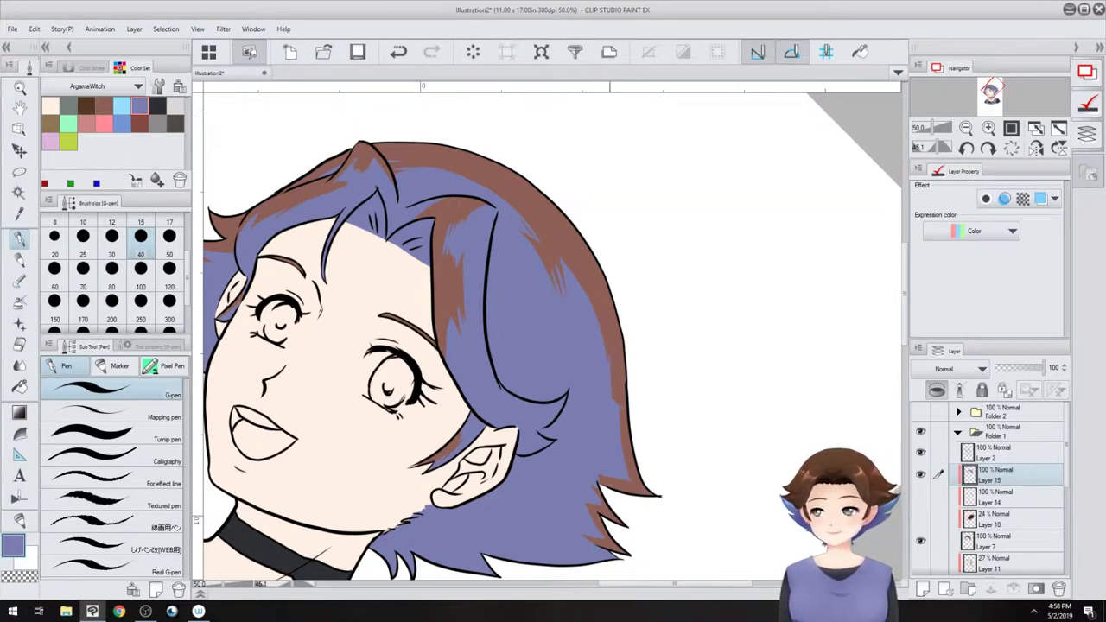
- Set the hair shadow layer's blending mode to Linear burn and its opacity to 55%
click(950, 369)
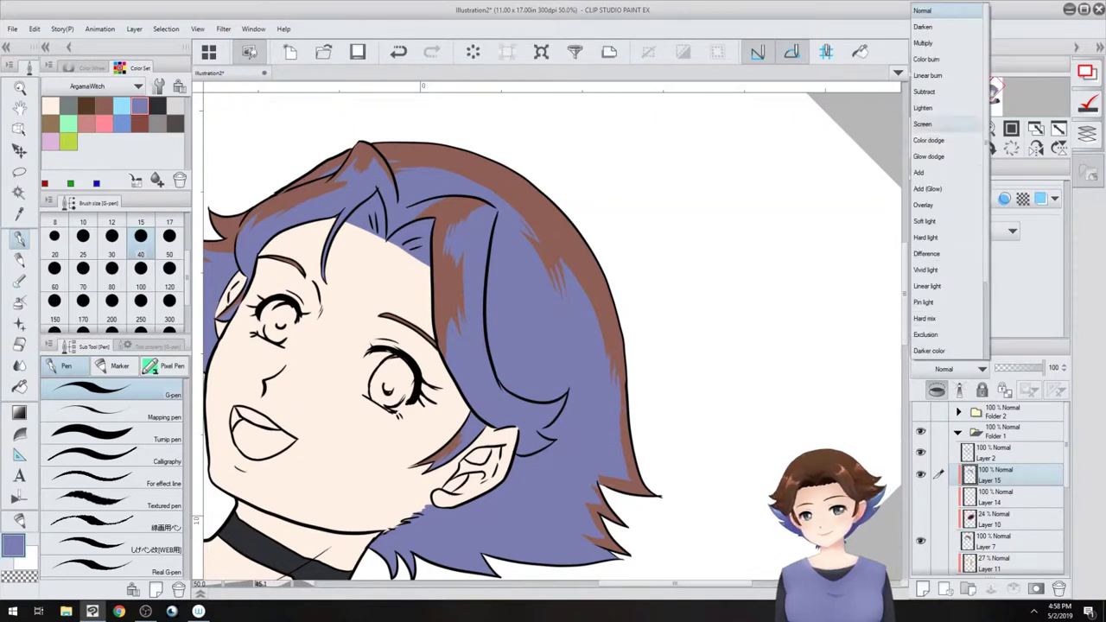
click(928, 75)
drag(656, 397, 639, 319)
mouse_move(474, 395)
mouse_down()
mouse_move(595, 265)
mouse_move(565, 311)
mouse_up()
key(ctrl+at)
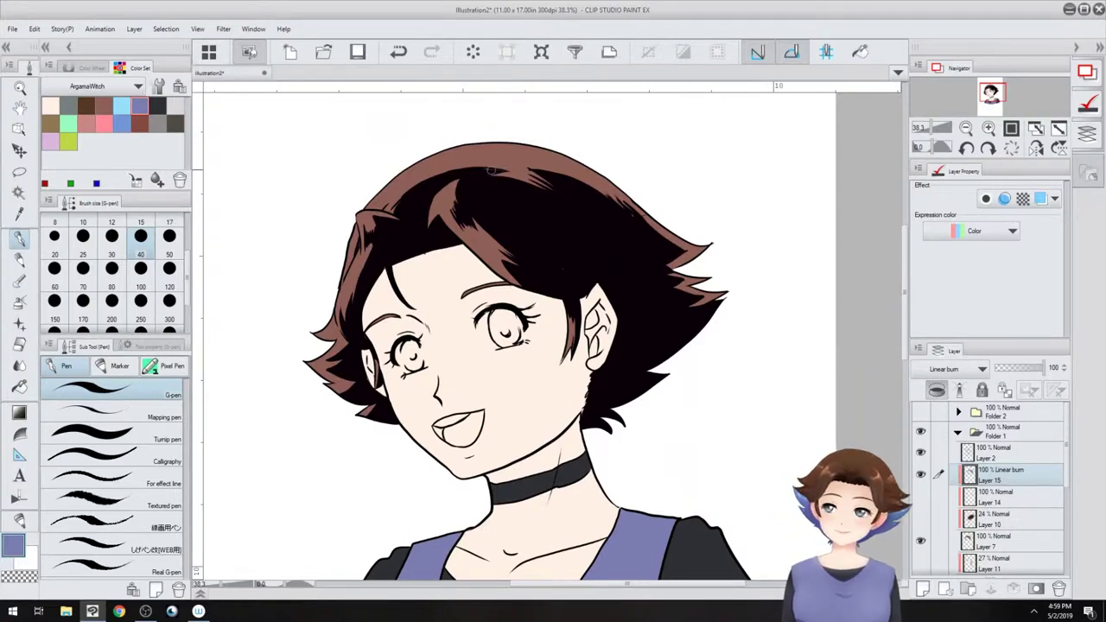
drag(1044, 367, 1028, 367)
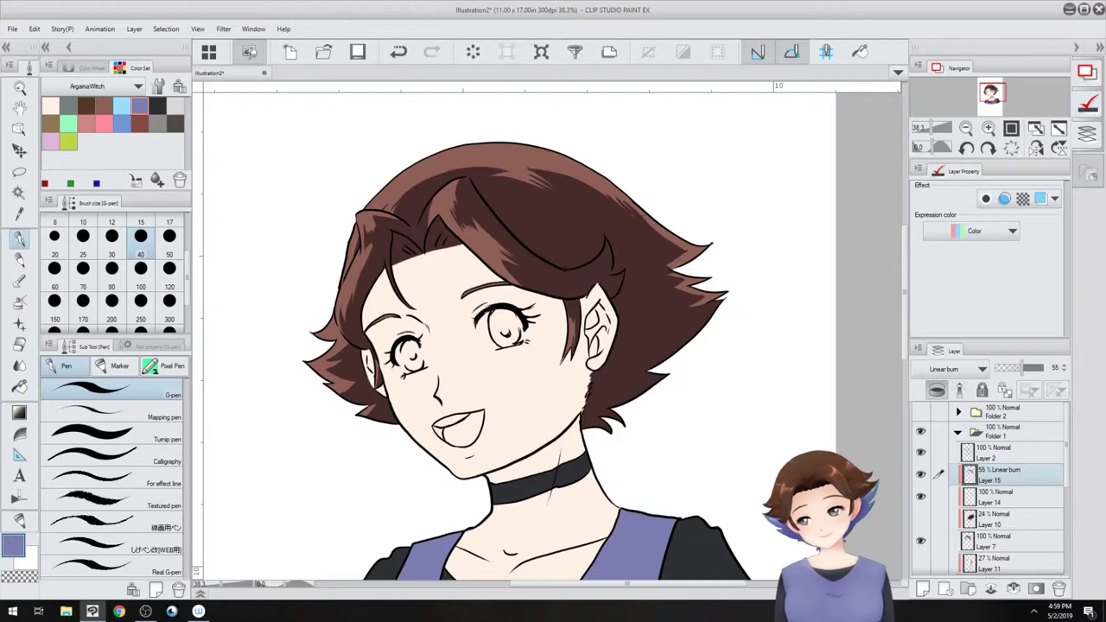
- Show the light-blue hair tip layer, Layer 14, and the hair gradient layer, Layer 10
click(920, 496)
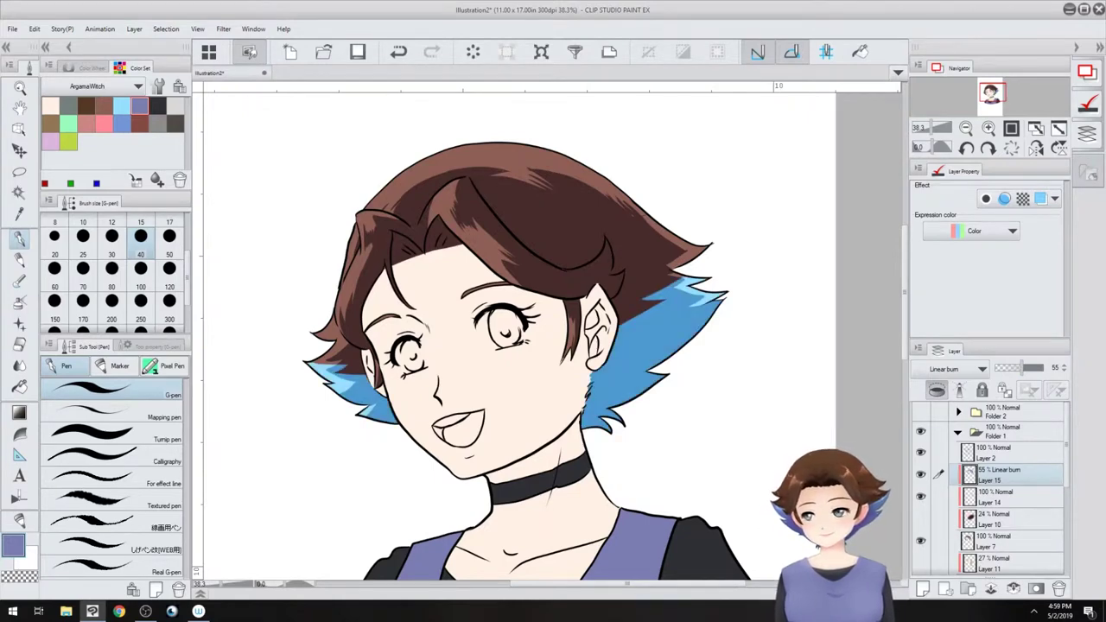
click(920, 518)
click(920, 518)
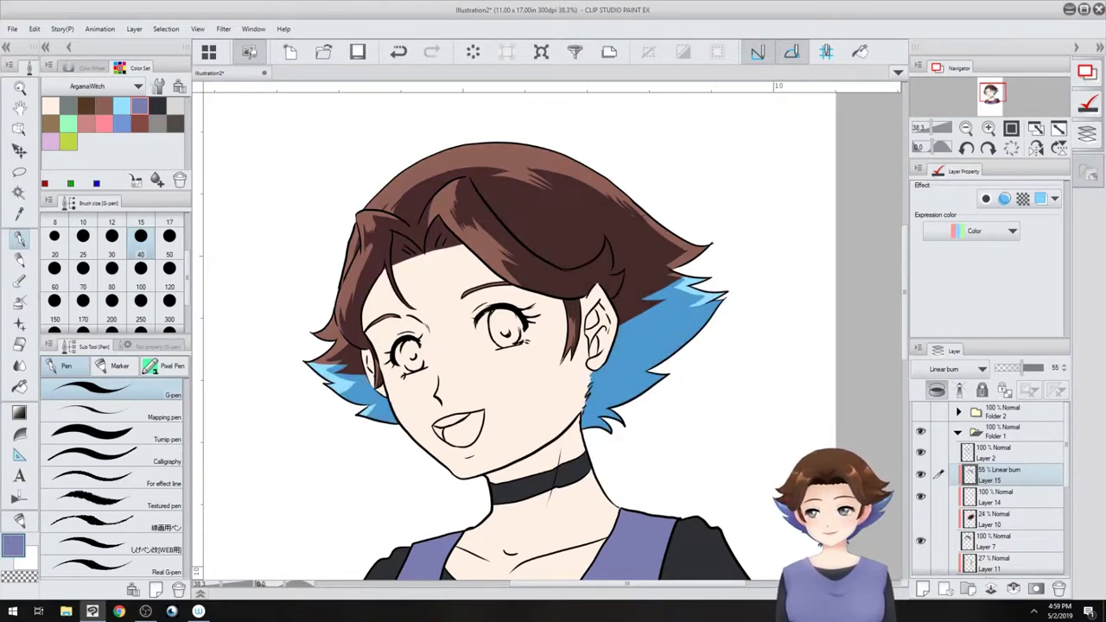
click(920, 518)
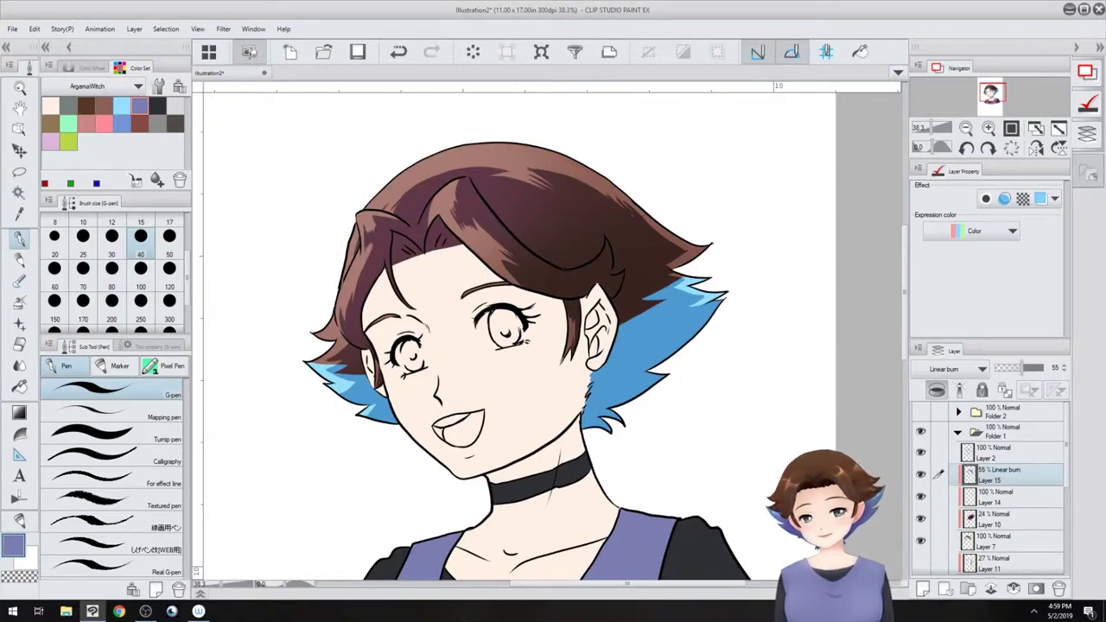
- Compare the hair with and without its gradient layer, Layer 10, and leave that layer hidden
click(920, 518)
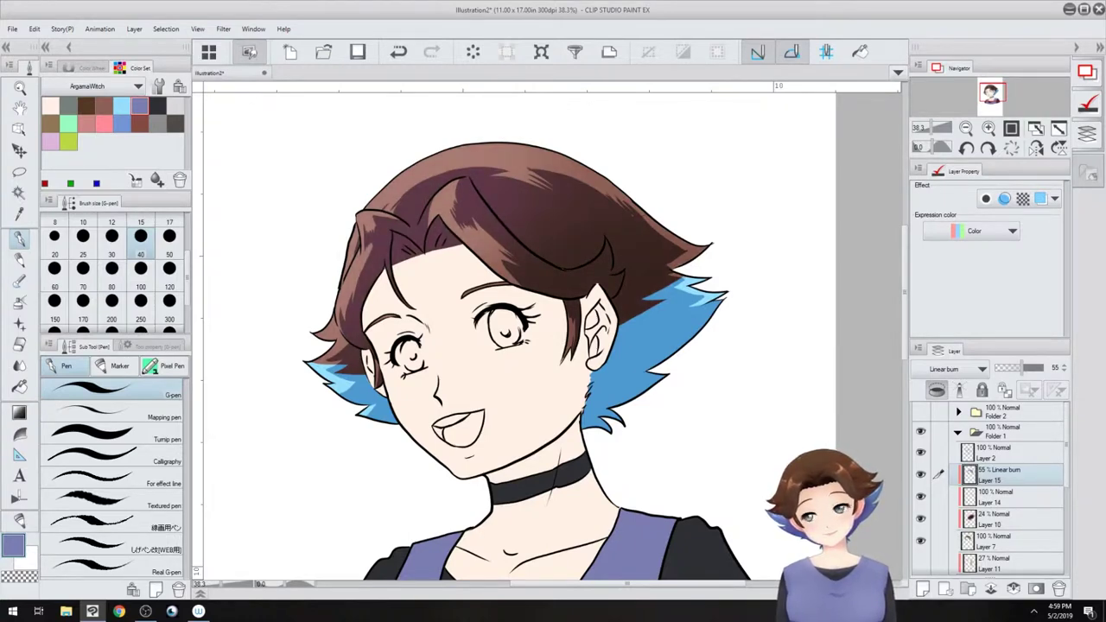
click(920, 518)
click(920, 518)
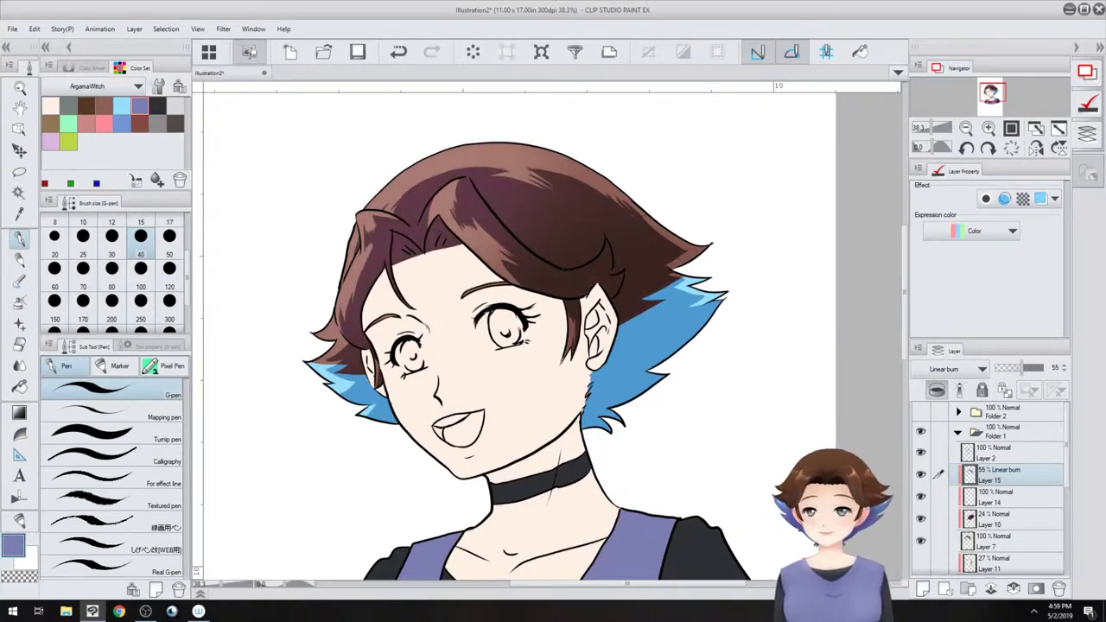
click(920, 518)
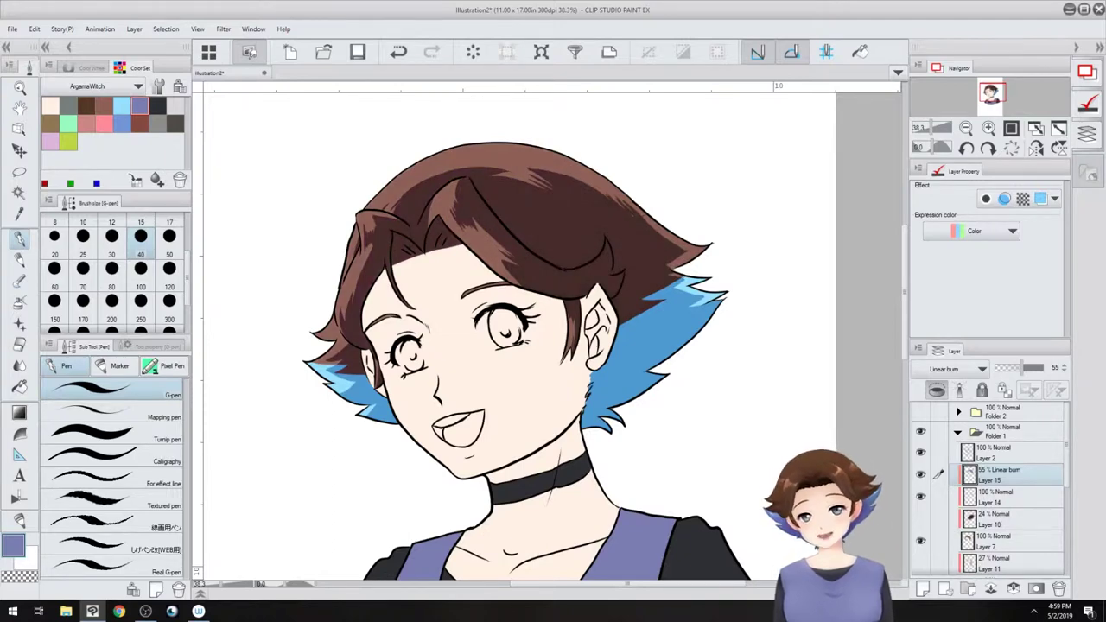
- On a new layer above the hair shadows, paint white Dense watercolor highlights on the crown, fringe and side strands
key(ctrl+shift+n)
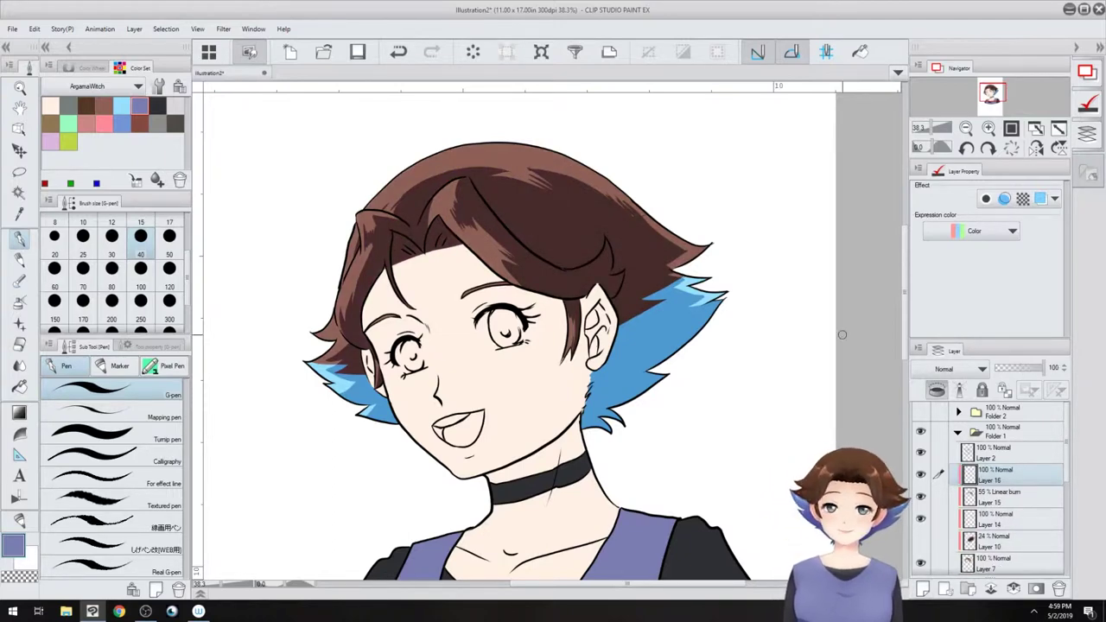
click(90, 68)
click(89, 102)
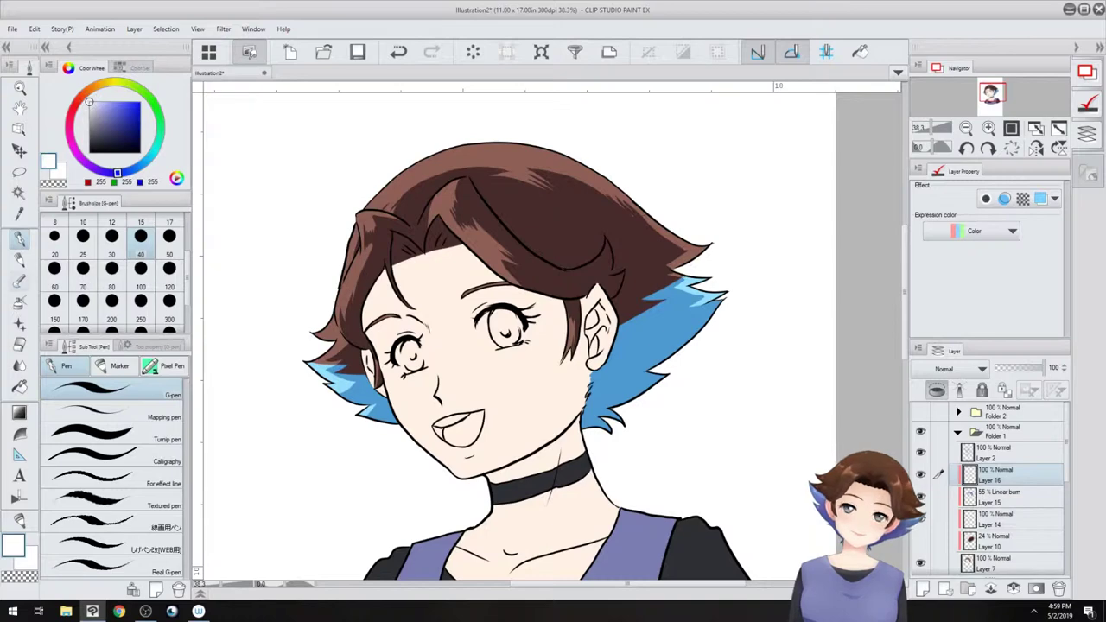
key(b)
drag(353, 232, 354, 285)
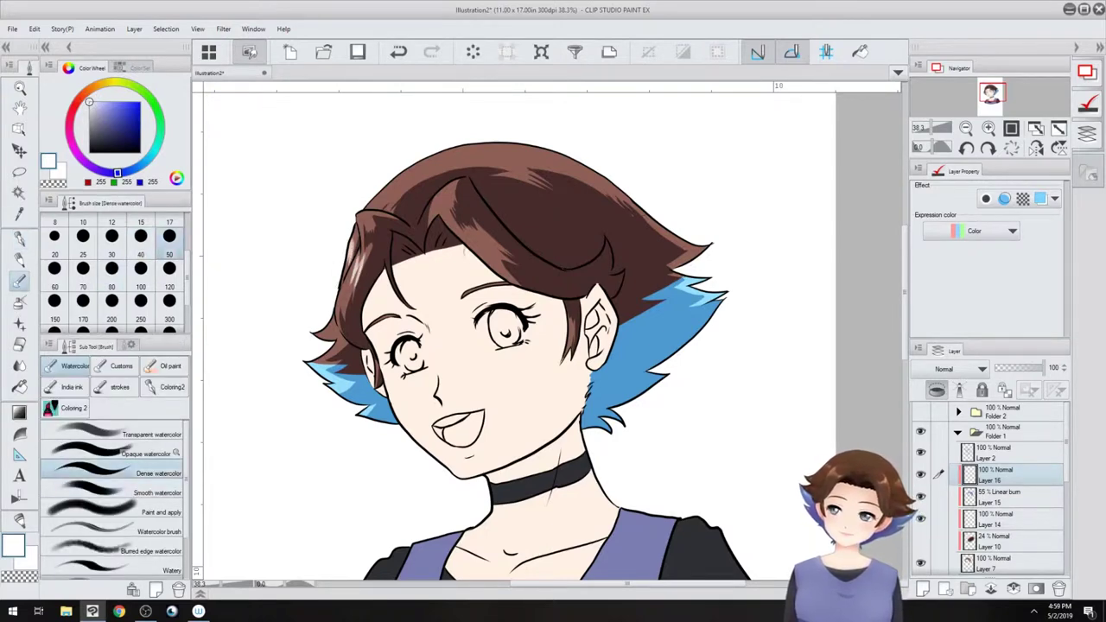
drag(458, 233, 494, 253)
drag(569, 318, 573, 338)
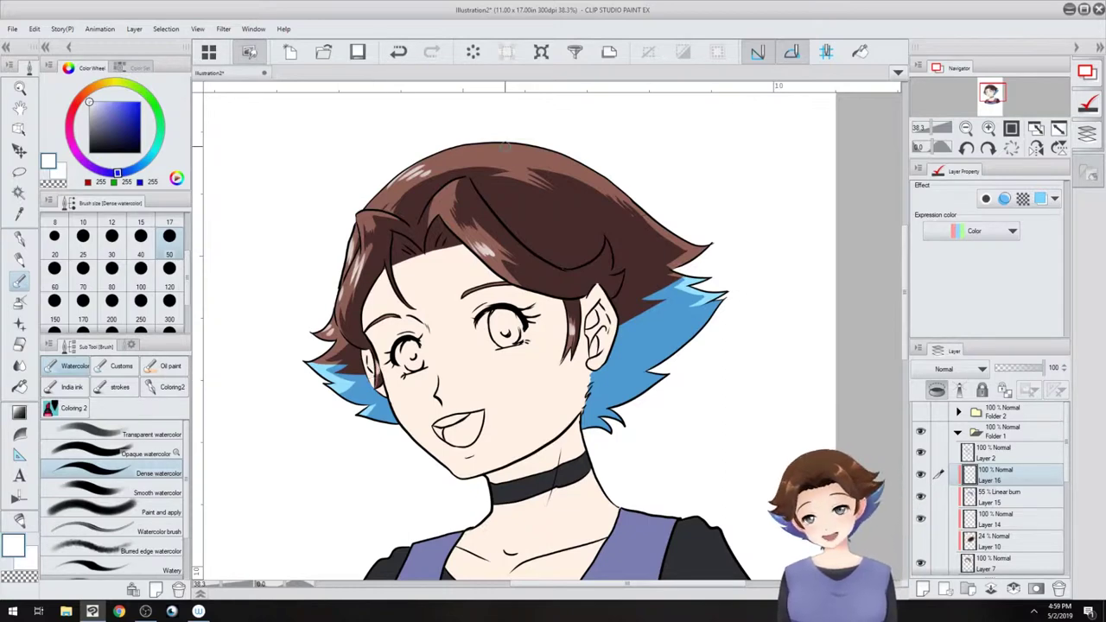
- Try Overlay on the hair highlight layer, and set its blending mode to Glow dodge
click(959, 369)
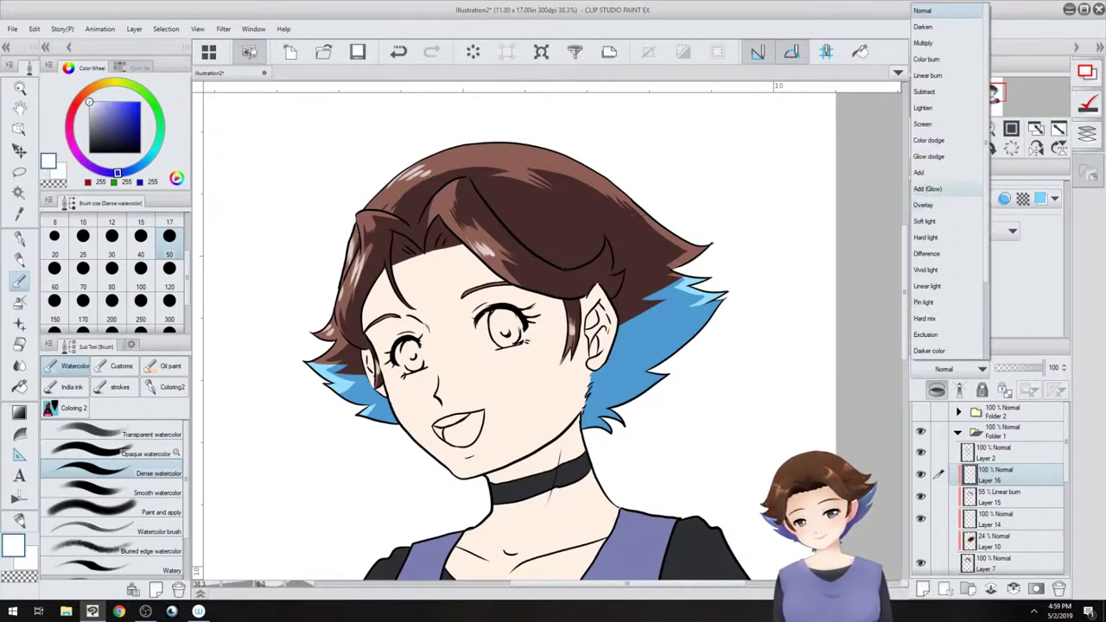
click(932, 205)
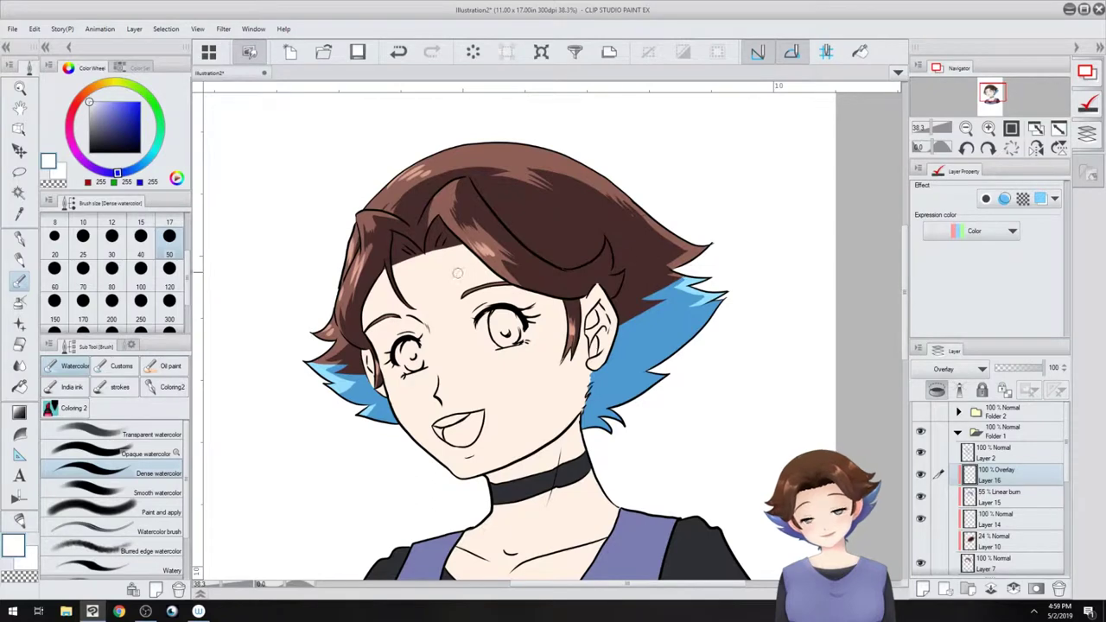
click(957, 369)
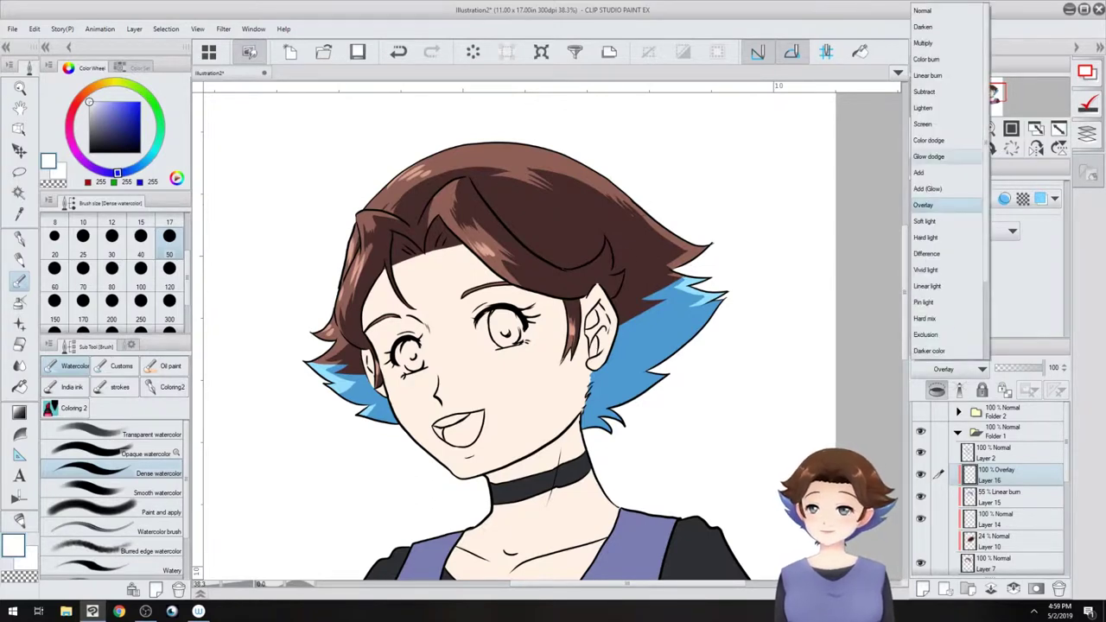
click(940, 156)
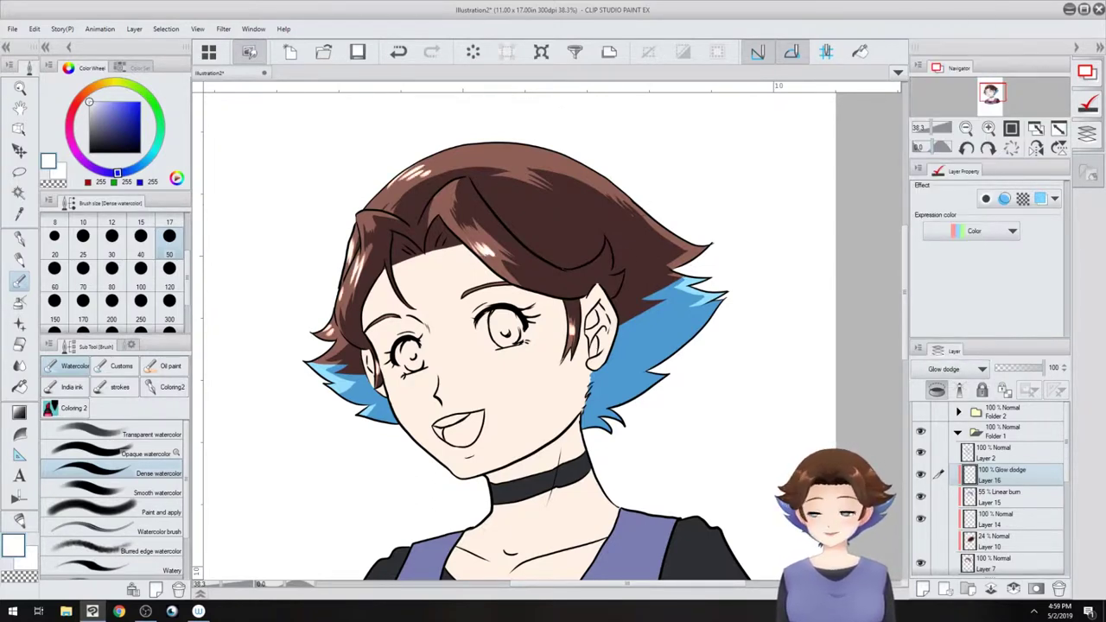
- Refine the white hair highlights with the Smooth watercolor brush at size 50
click(108, 490)
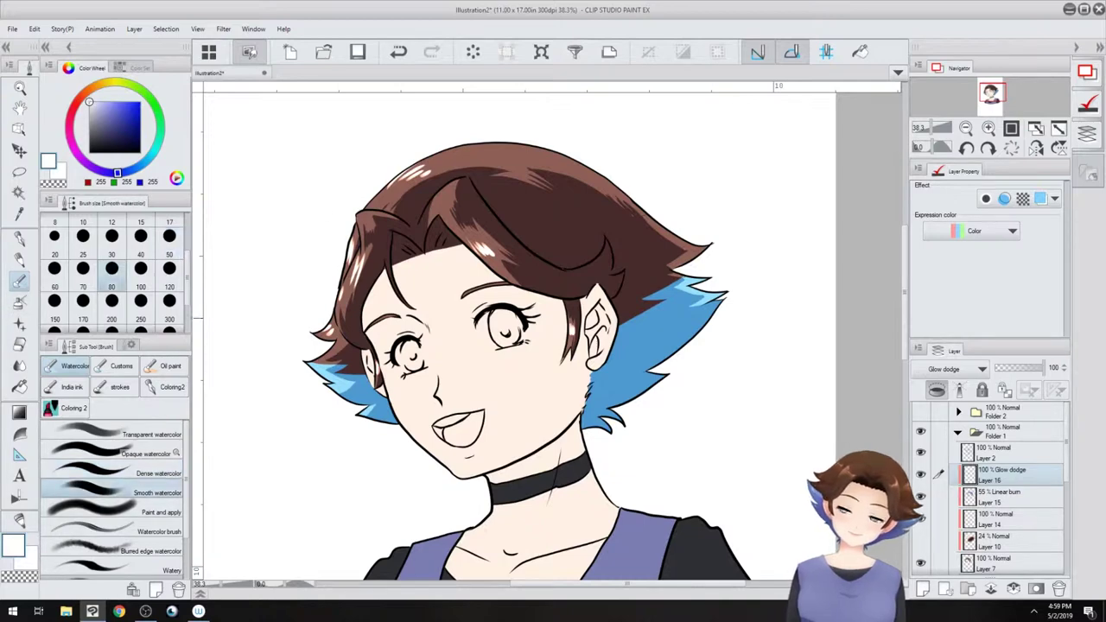
click(165, 247)
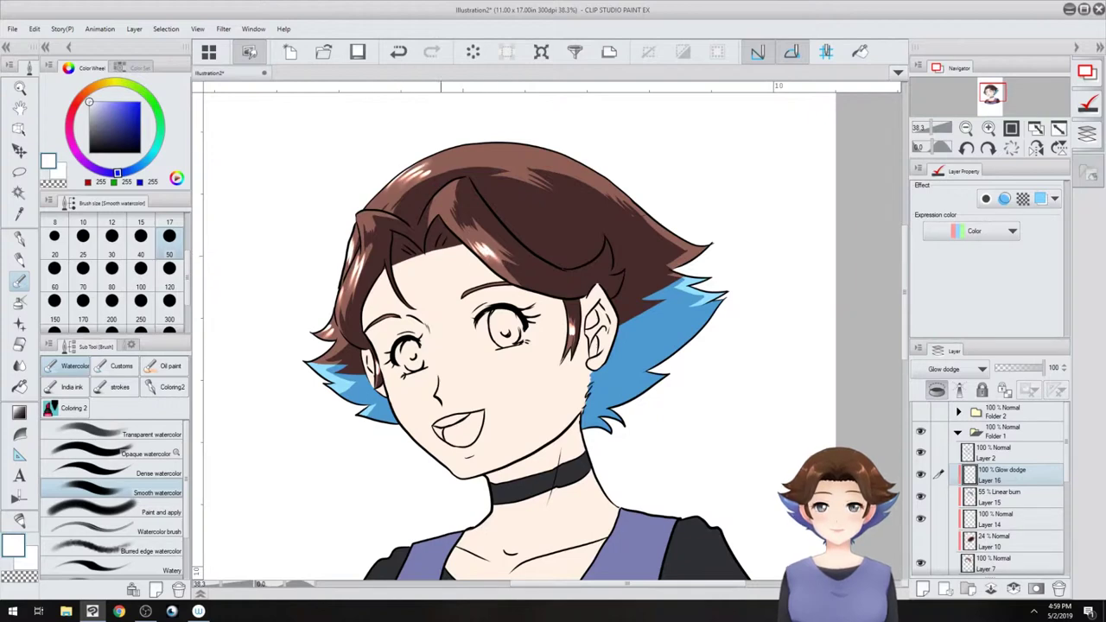
scroll(493, 288, up, 2)
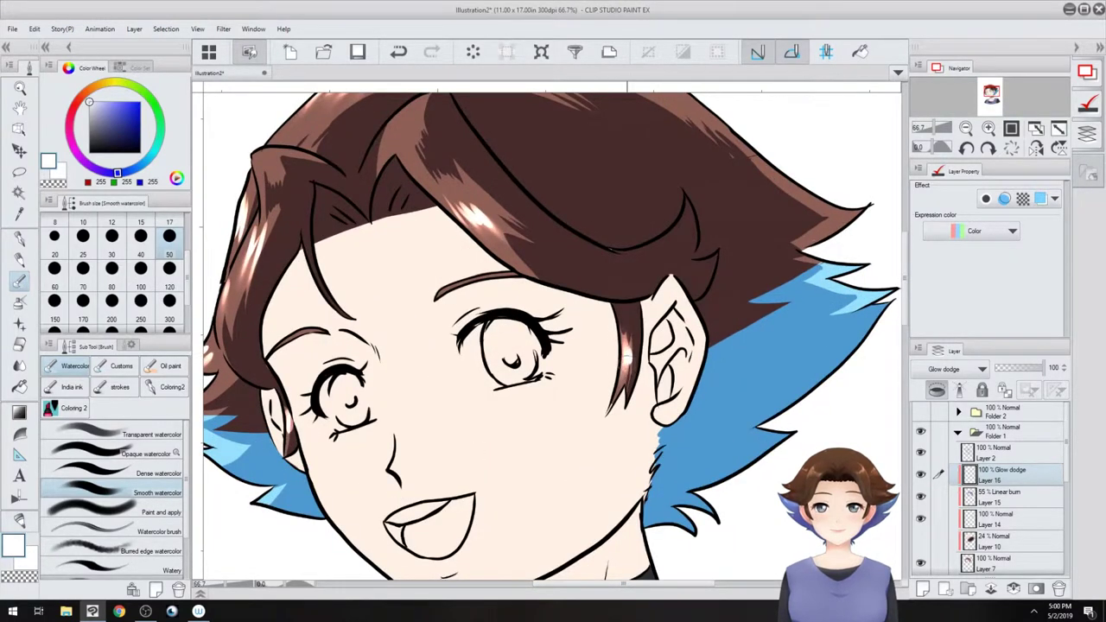
scroll(621, 362, down, 2)
scroll(533, 244, down, 1)
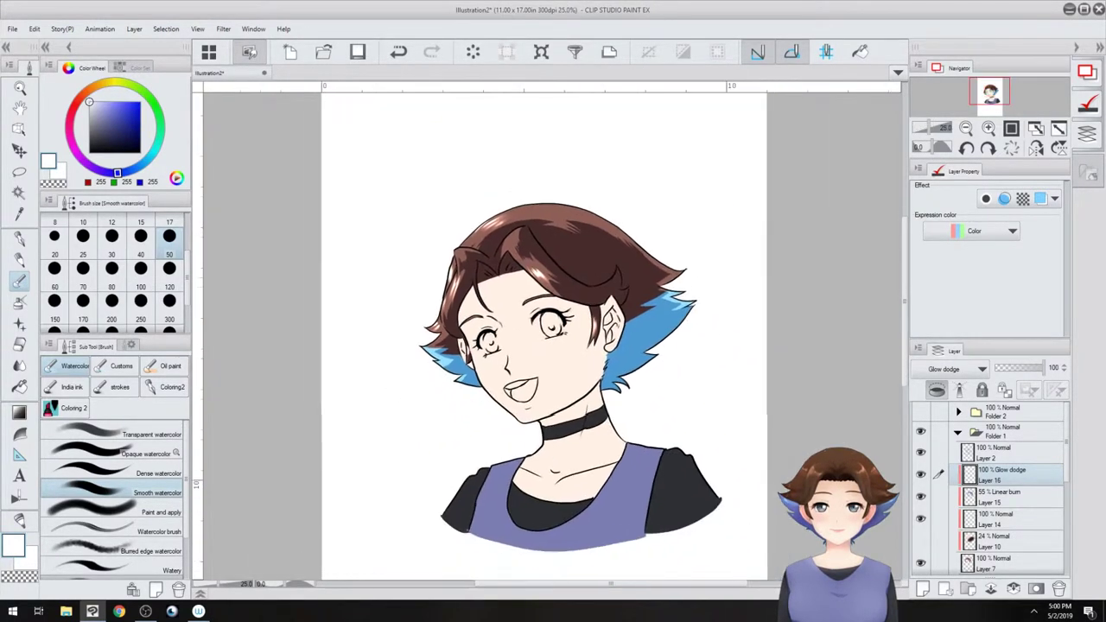
- Try the Overlay, Add and Add (Glow) blending modes on the hair highlight layer
click(957, 368)
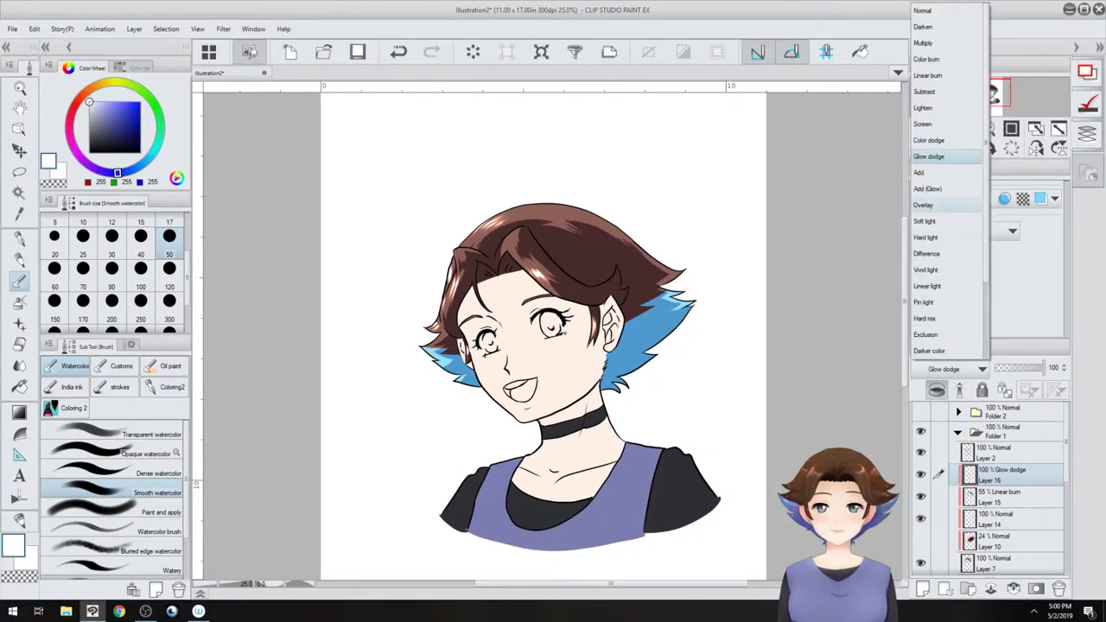
click(945, 205)
click(957, 369)
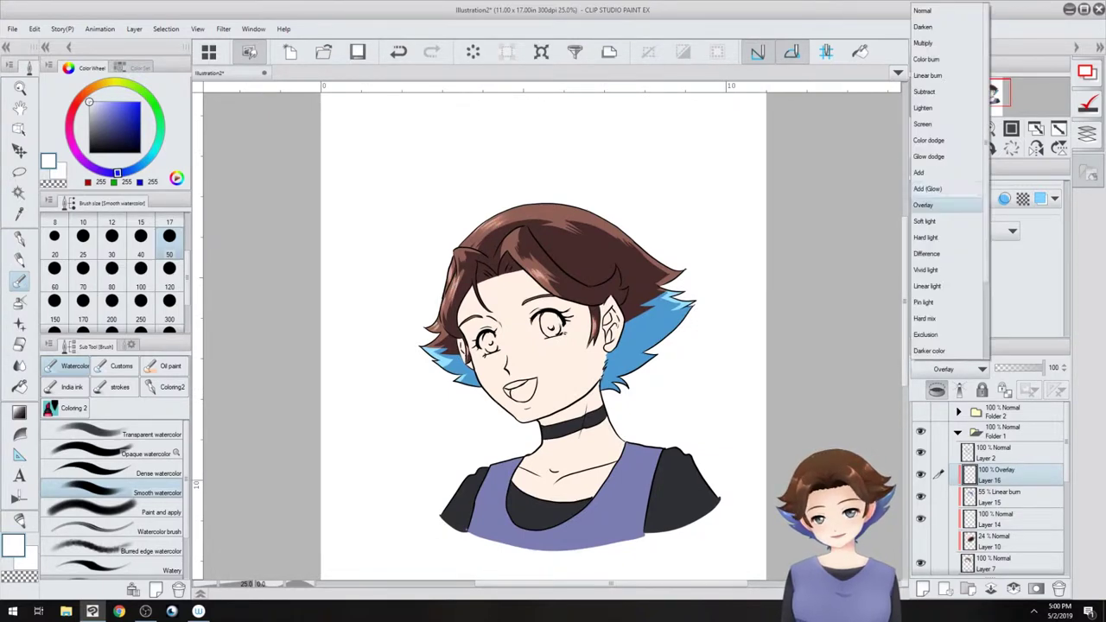
click(946, 172)
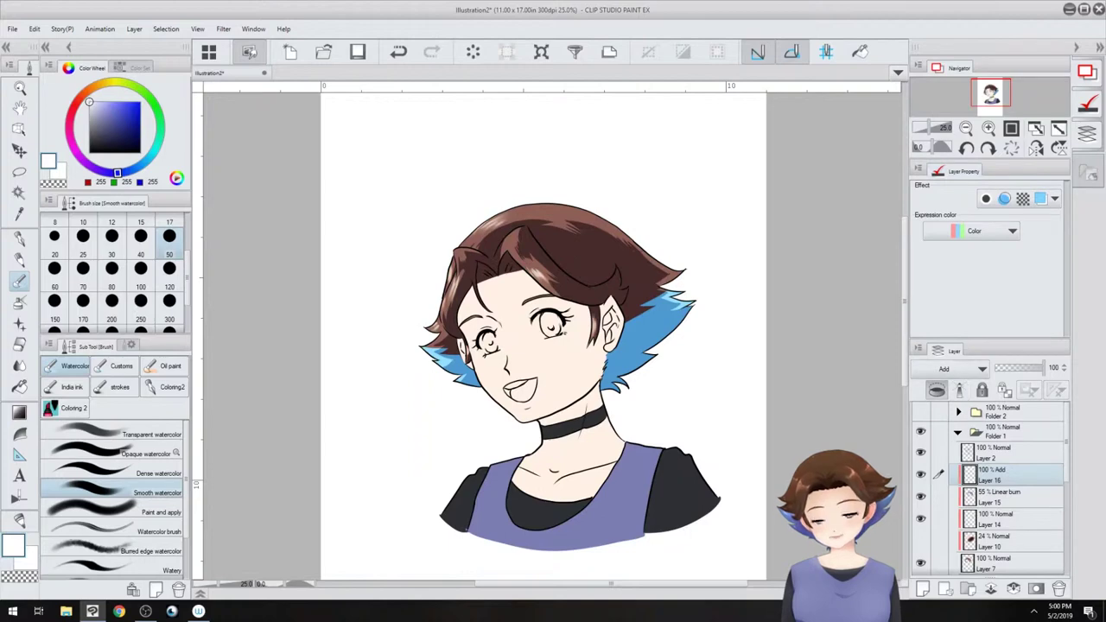
click(954, 369)
click(947, 189)
- Return the hair highlight layer to Glow dodge and lower its opacity to 91%
click(959, 368)
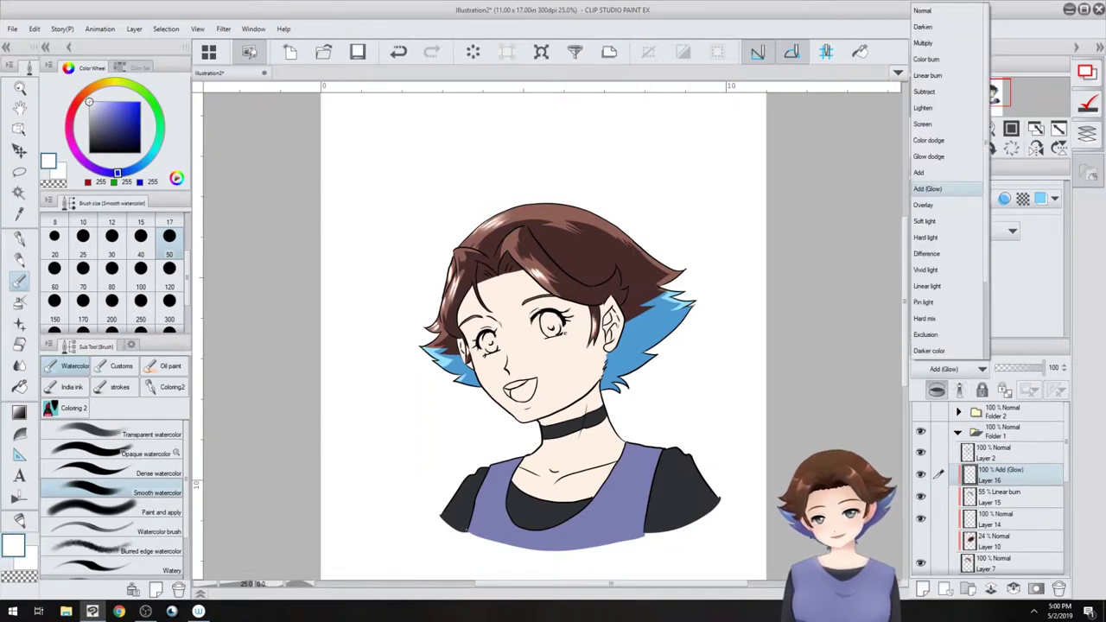
click(945, 156)
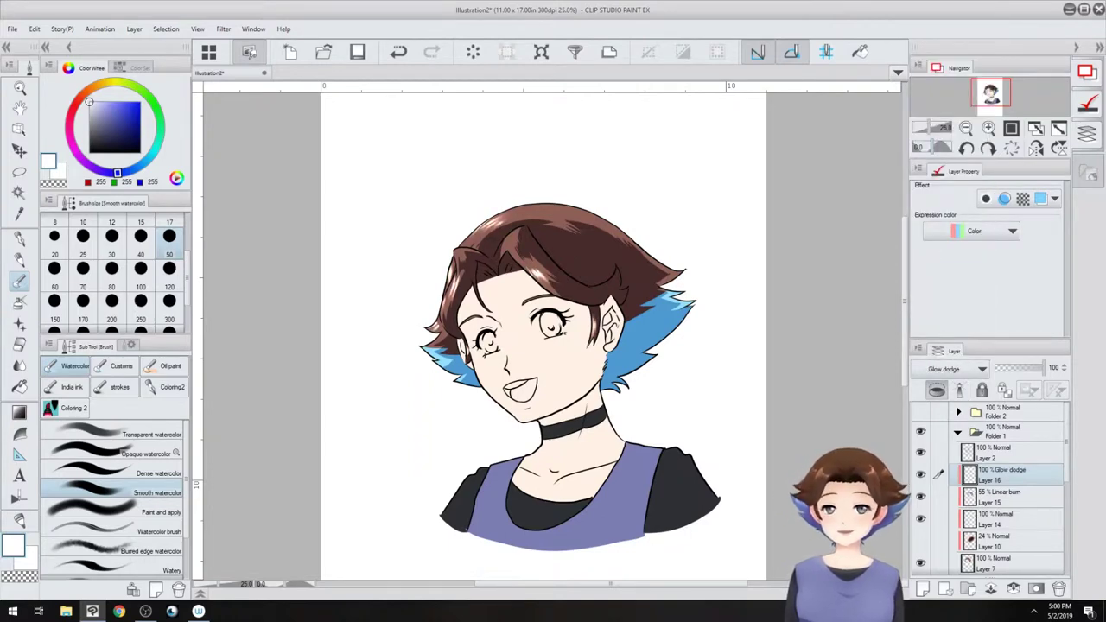
drag(1042, 368, 1032, 368)
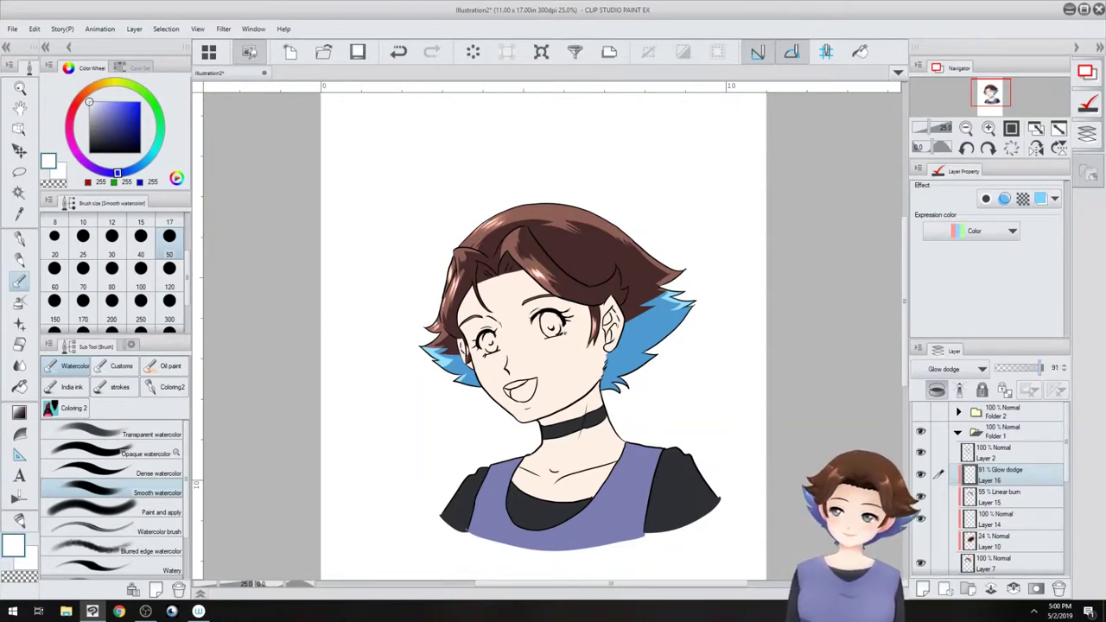
- Hide the hair gradient layer, Layer 10, and add a new clipped layer directly above Layer 11
scroll(990, 488, down, 3)
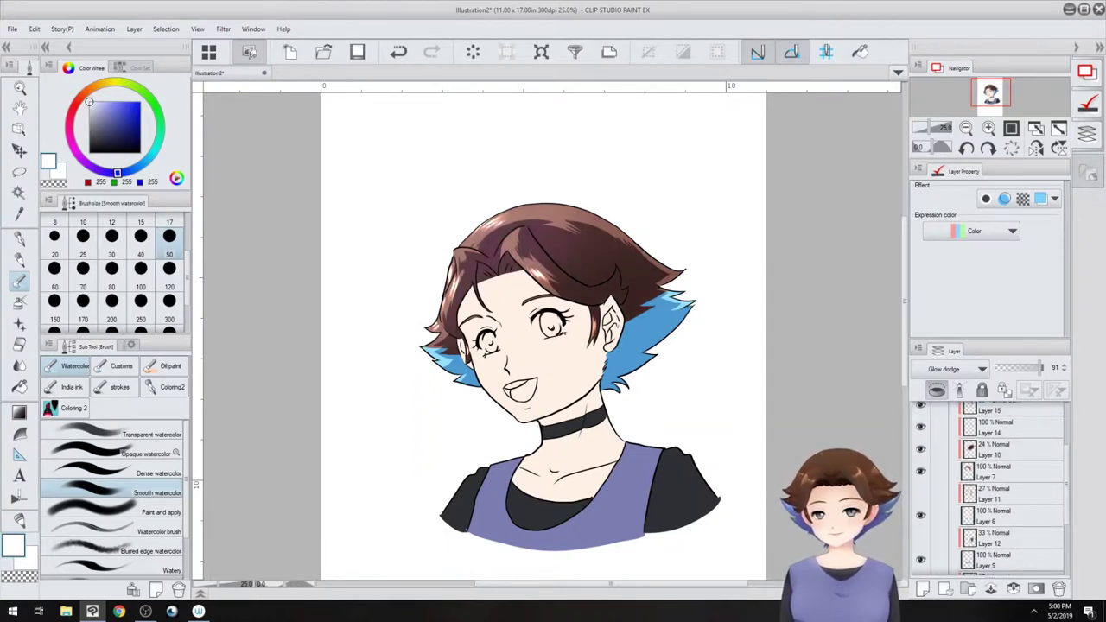
click(921, 449)
key(ctrl+shift+n)
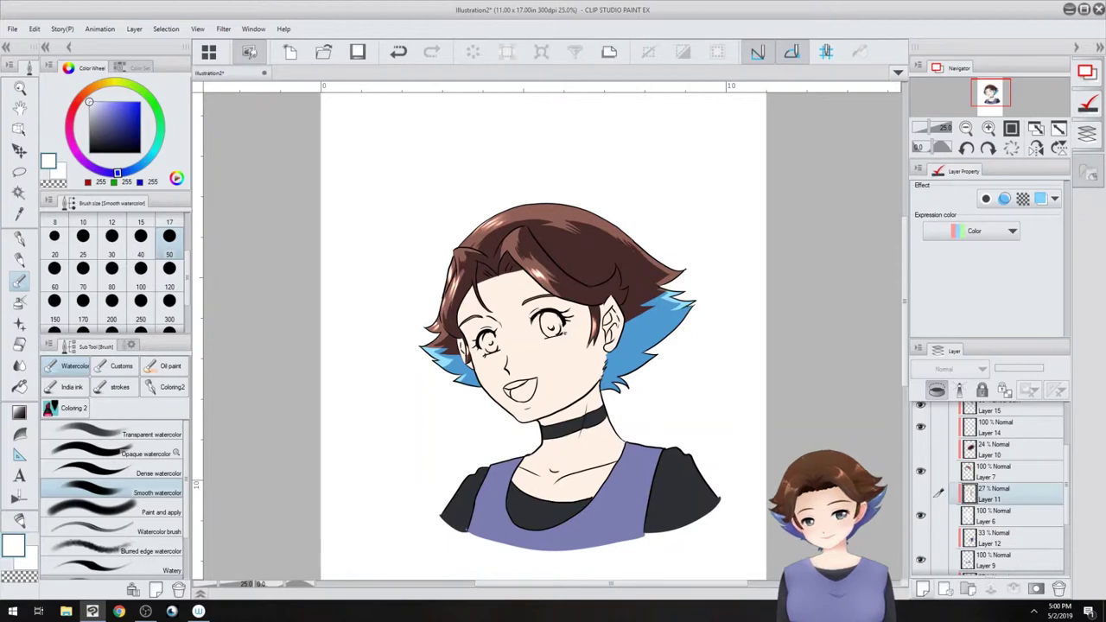
- Fill the tongue with salmon (223, 159, 134) and the inner mouth corner with dark reddish brown (158, 95, 70)
key(asciicircum)
key(asciicircum)
key(asciicircum)
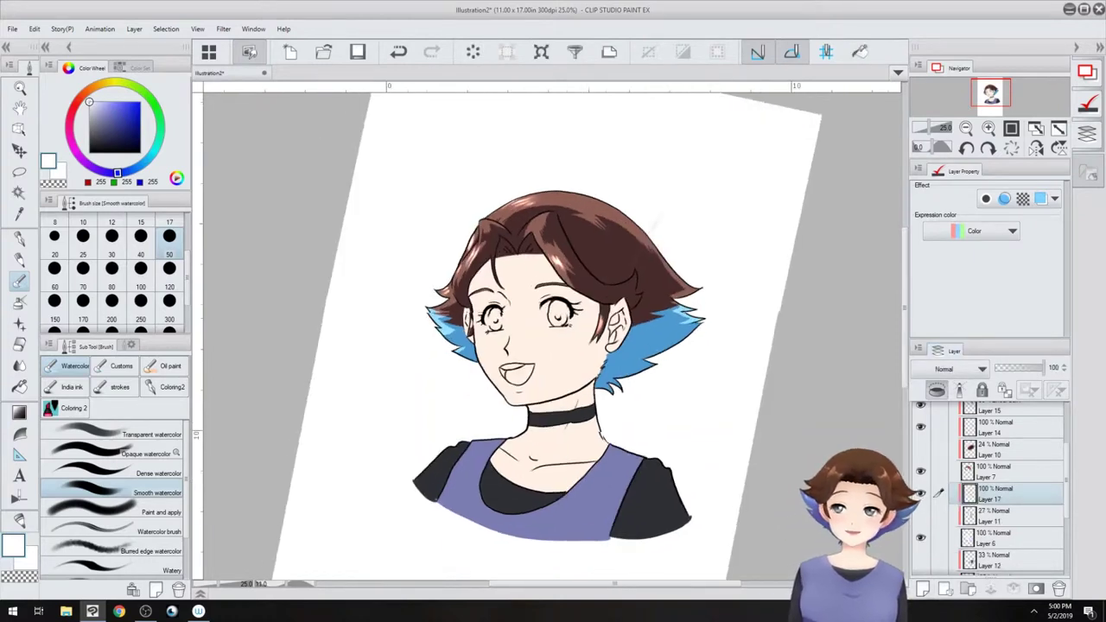
scroll(564, 352, up, 4)
key(minus)
key(minus)
key(minus)
key(minus)
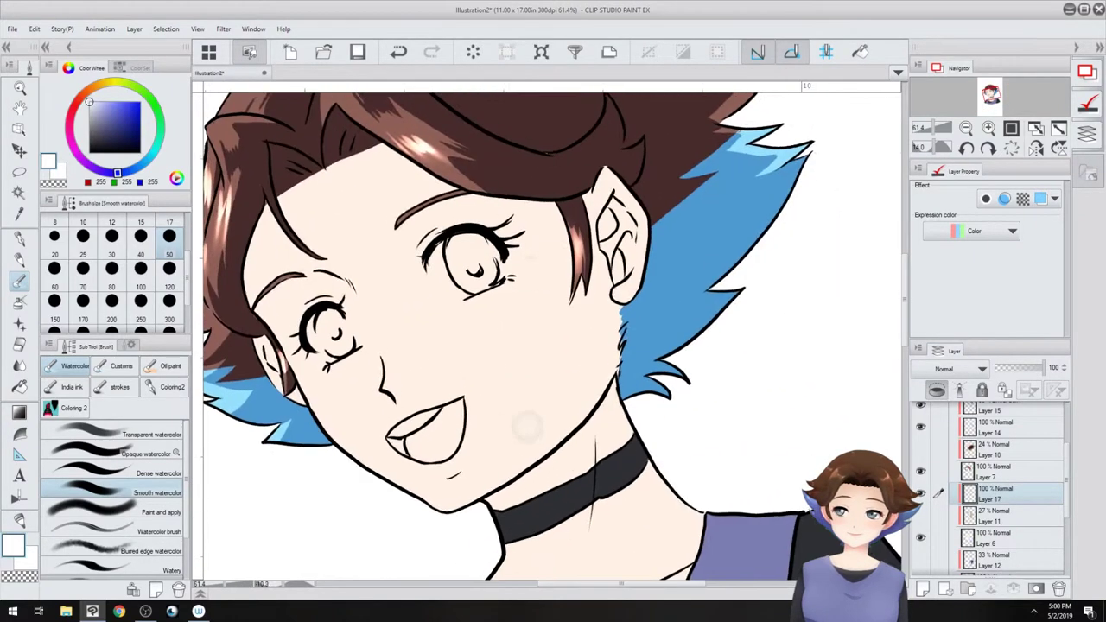
key(asciicircum)
key(asciicircum)
drag(521, 422, 594, 334)
key(g)
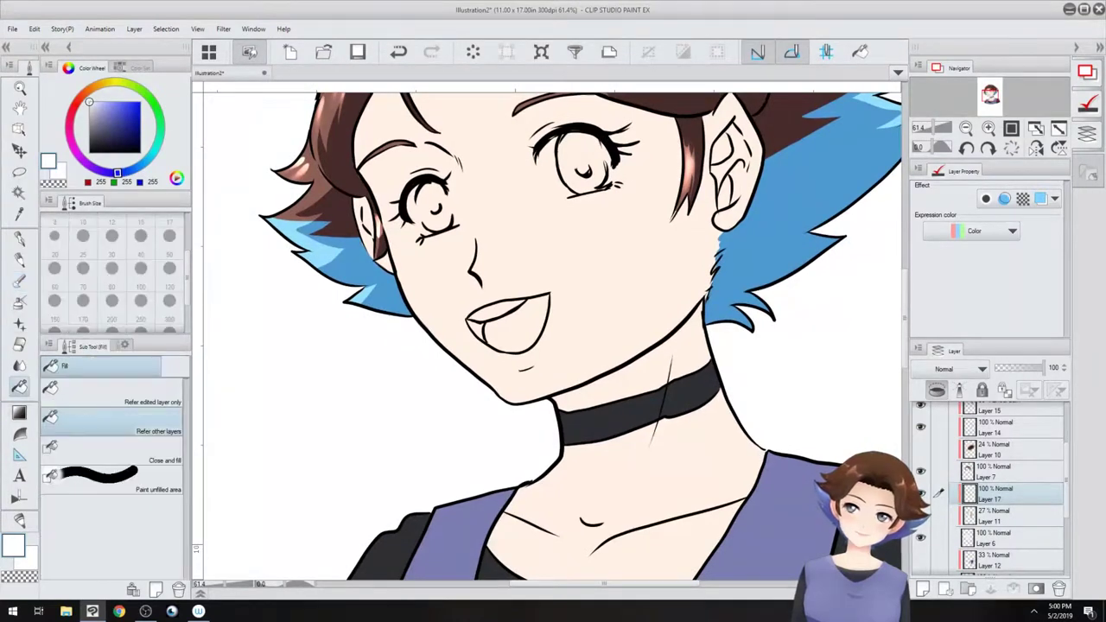
click(86, 91)
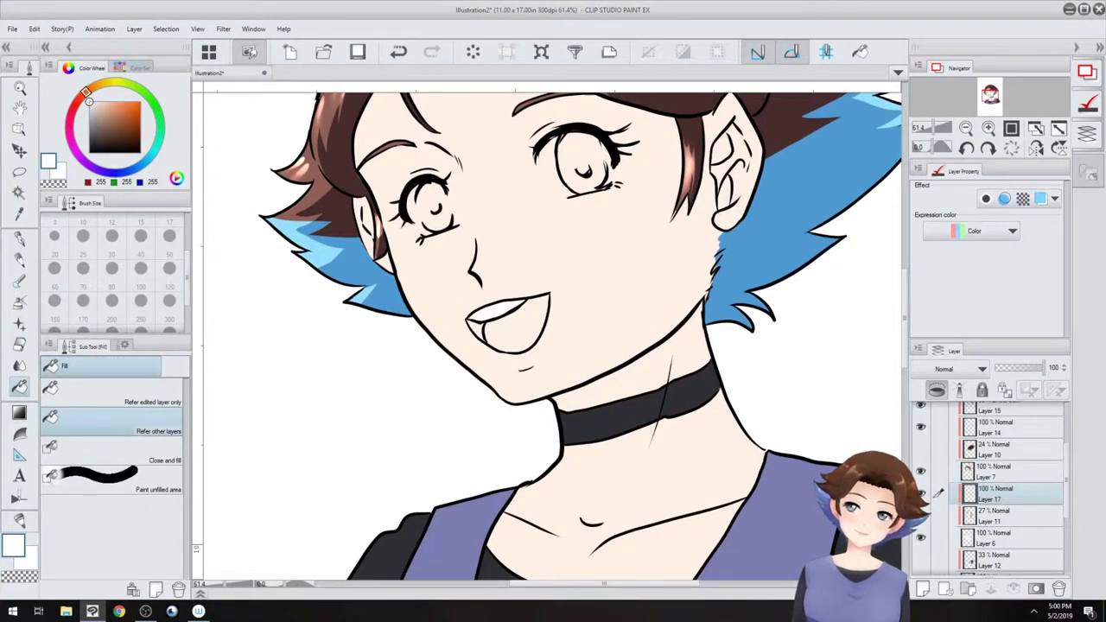
alt+click(552, 250)
click(84, 95)
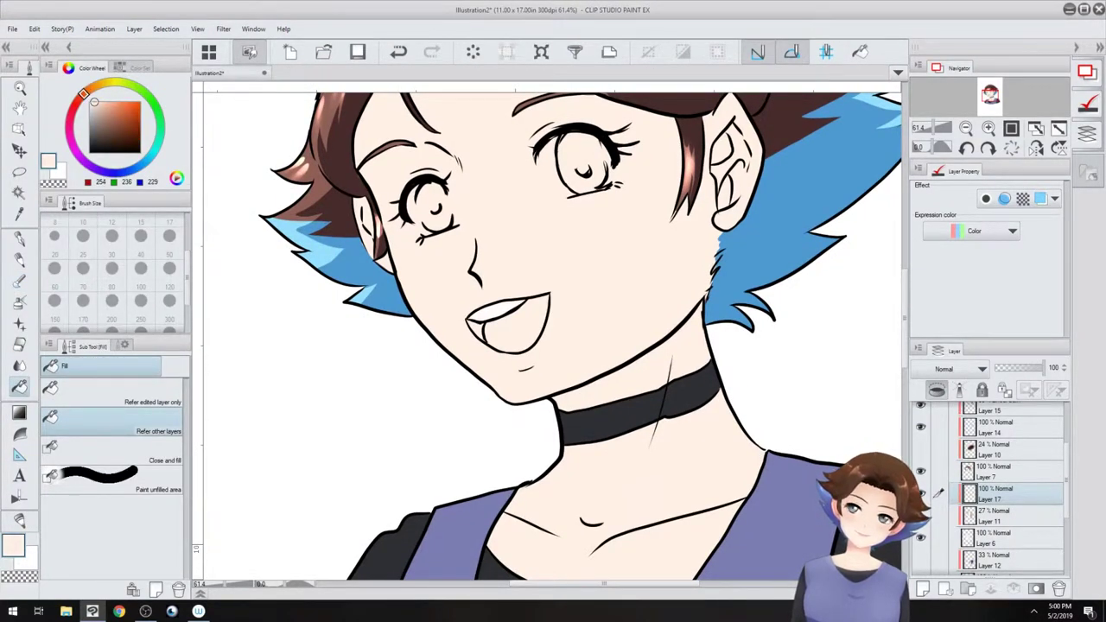
drag(109, 103, 108, 108)
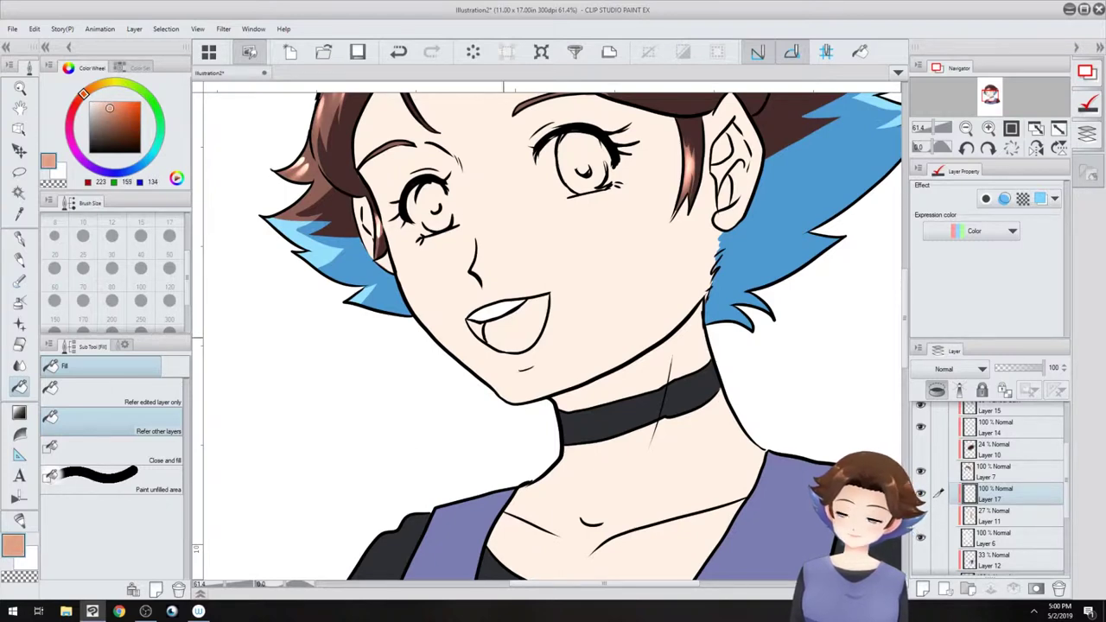
click(504, 336)
click(118, 120)
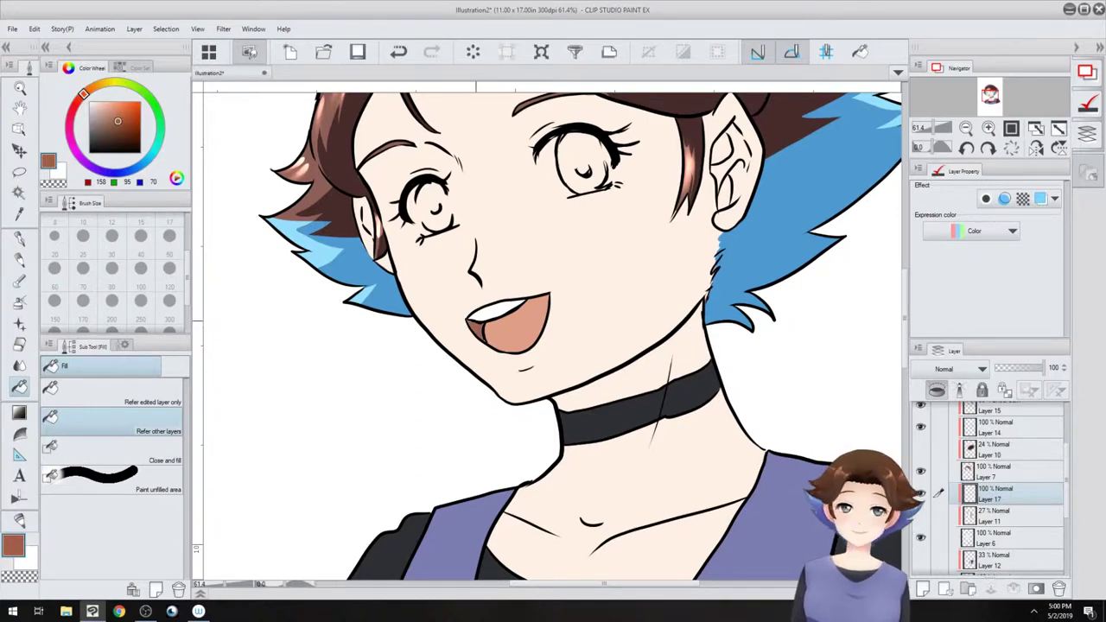
- Colour the insides of both eyes white, using the G-pen for the open edges and Fill for the enclosed areas
key(x)
key(p)
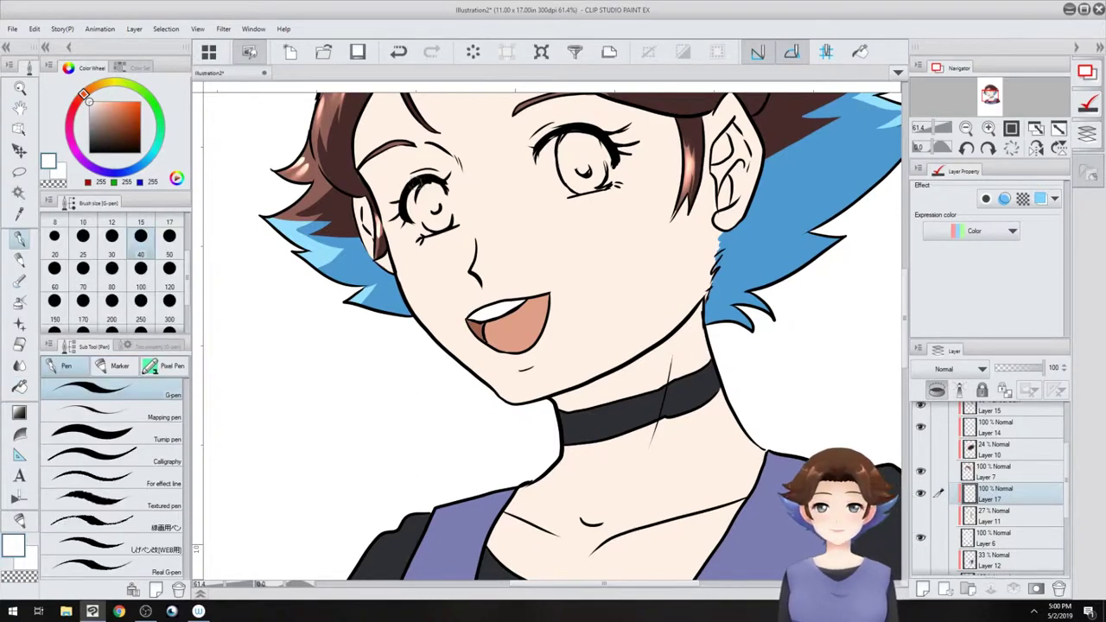
mouse_move(419, 218)
mouse_down()
mouse_move(422, 231)
mouse_move(450, 225)
mouse_move(439, 192)
mouse_move(433, 218)
mouse_up()
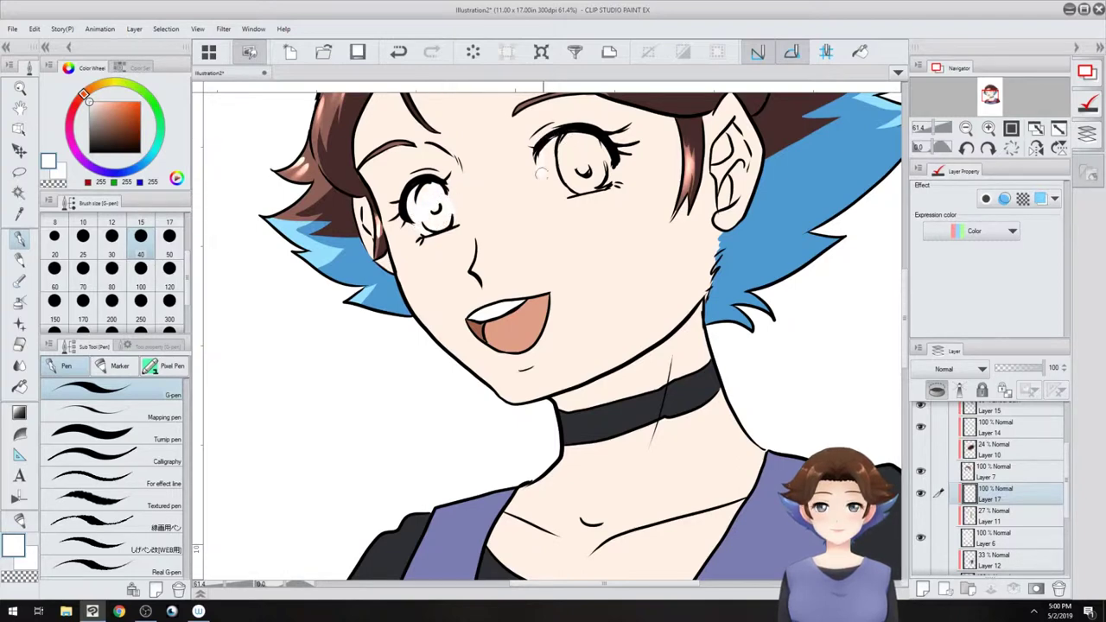
drag(542, 171, 567, 195)
key(g)
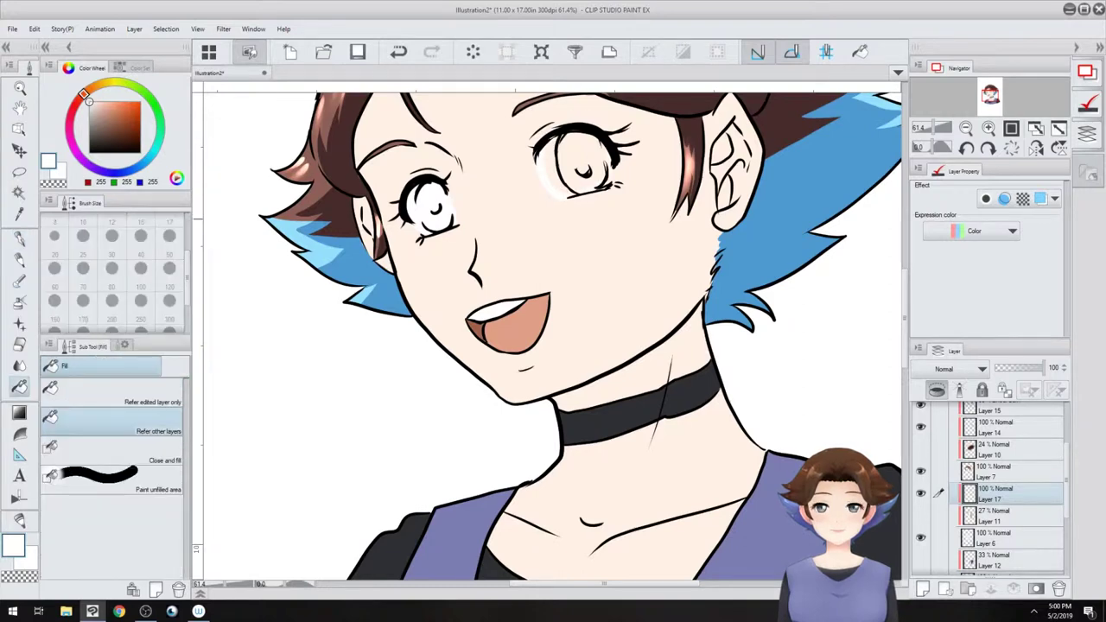
drag(558, 118, 500, 167)
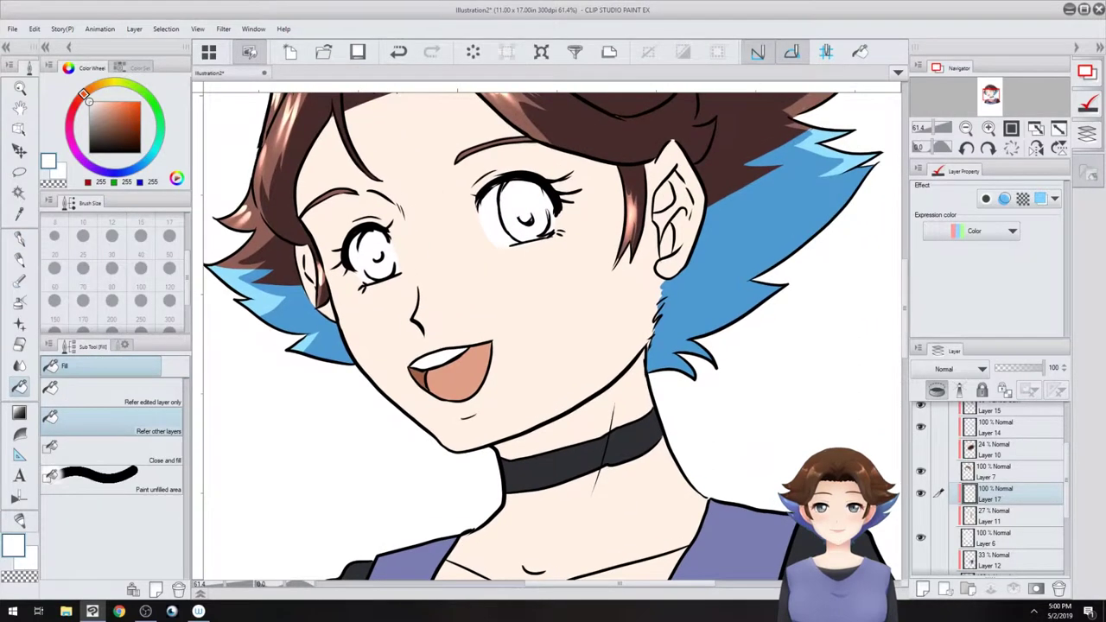
click(139, 68)
right_click(69, 102)
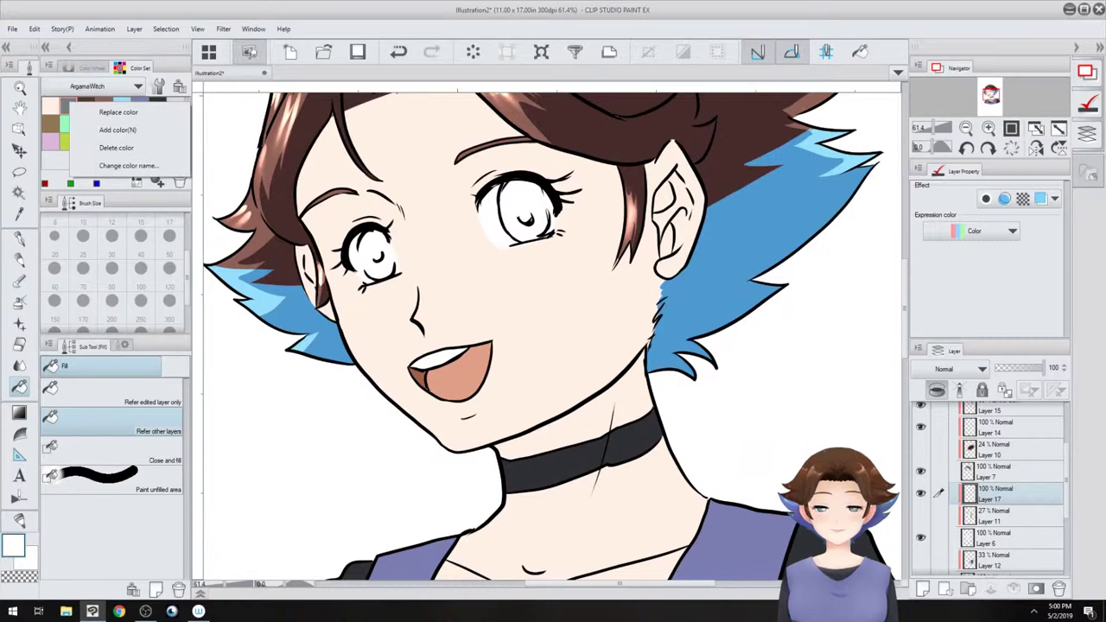
key(Escape)
key(p)
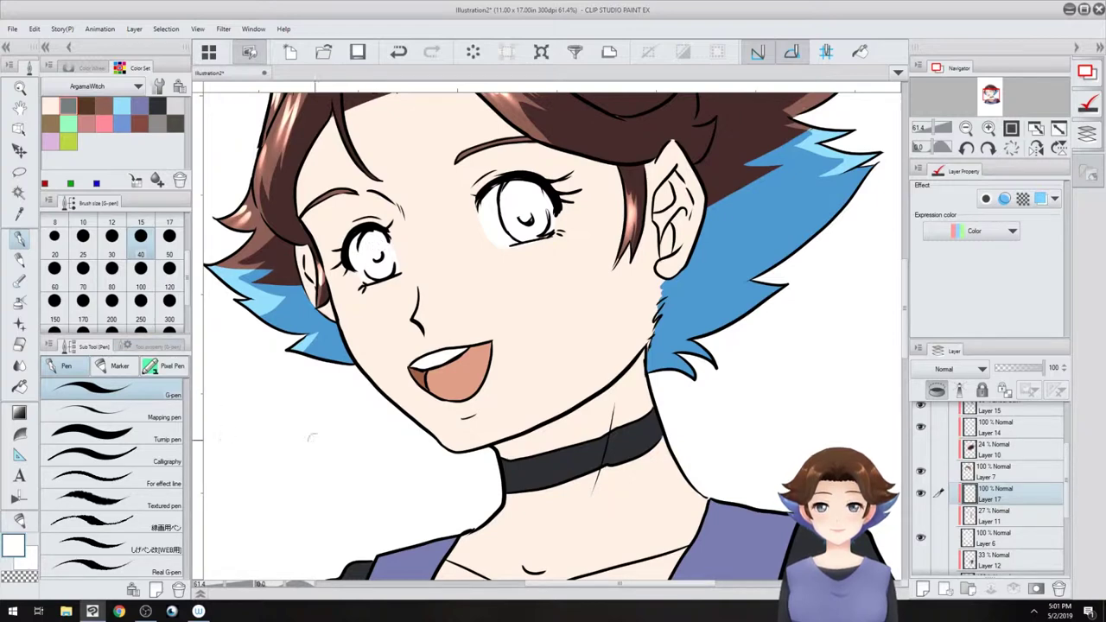
mouse_move(385, 380)
mouse_down()
mouse_move(476, 330)
mouse_move(521, 351)
mouse_up()
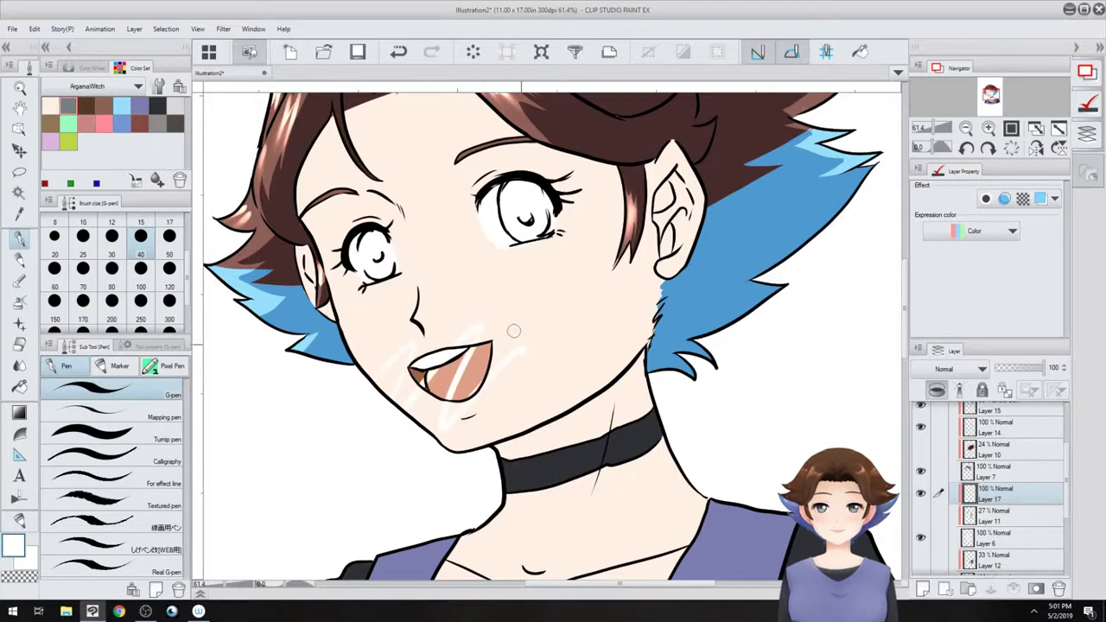
click(398, 52)
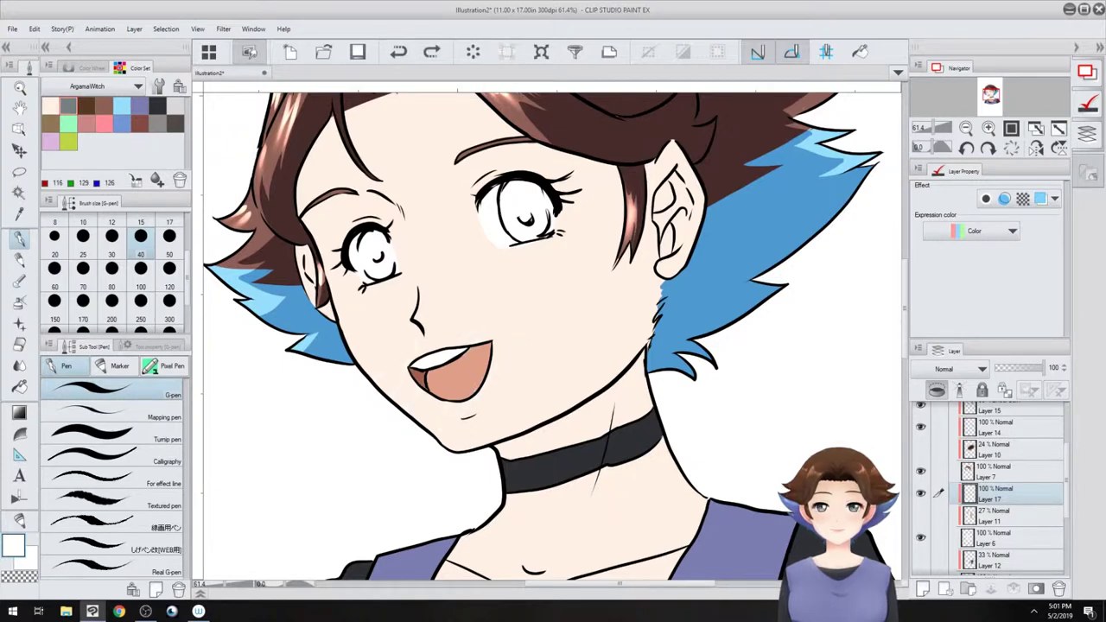
- Colour both irises grey-green (116, 129, 126), closing their open edges with the G-pen and filling the insides
click(69, 105)
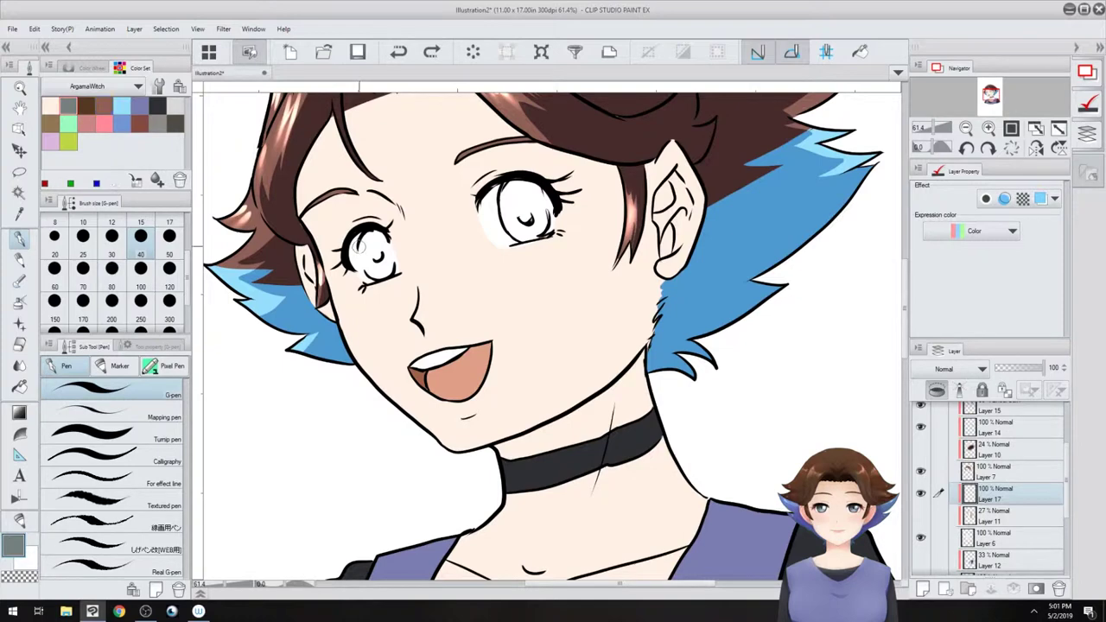
mouse_move(362, 244)
mouse_down()
mouse_move(356, 260)
mouse_move(372, 279)
mouse_move(393, 268)
mouse_move(388, 251)
mouse_move(392, 259)
mouse_up()
mouse_move(539, 181)
mouse_down()
mouse_move(548, 218)
mouse_move(536, 233)
mouse_move(517, 232)
mouse_up()
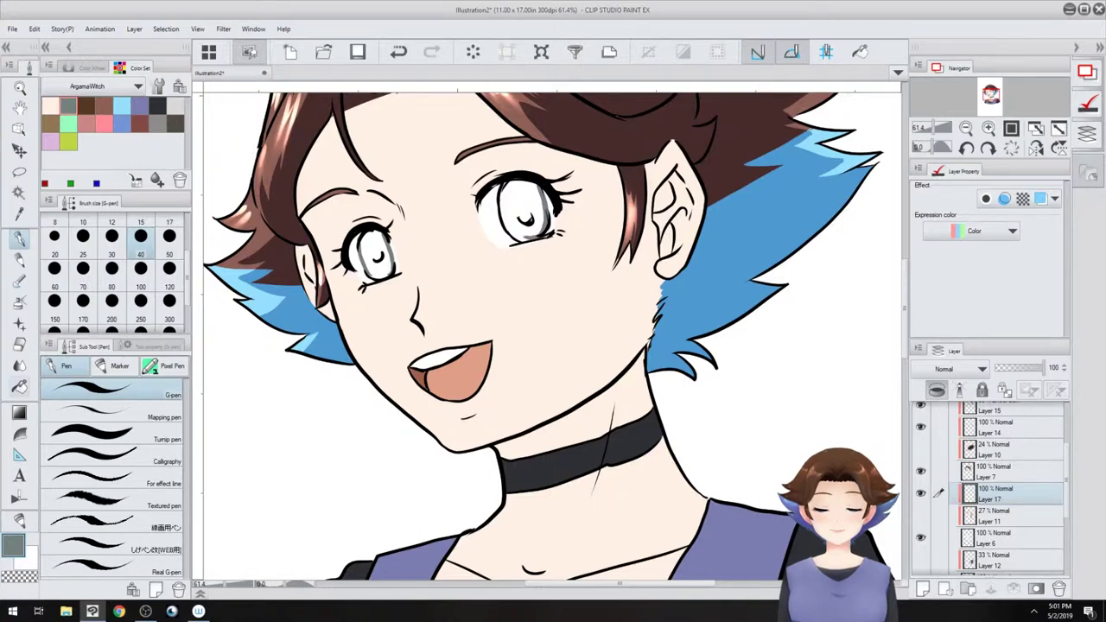
key(g)
click(375, 255)
click(525, 197)
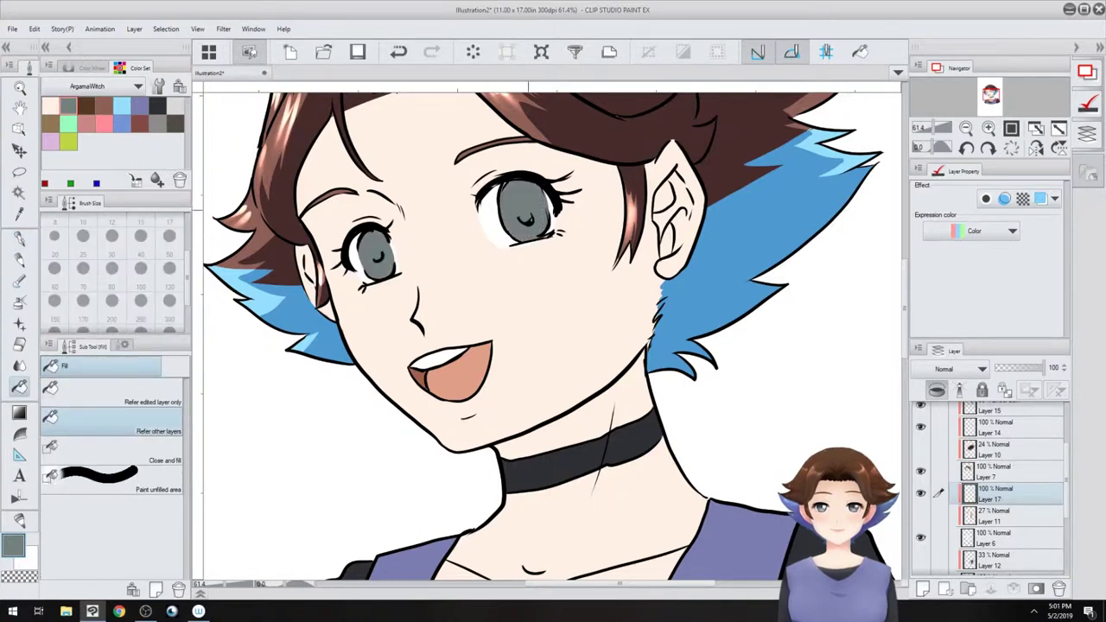
- Outline curved shadows across both irises with the G-pen in dark green (40, 51, 48) and fill their upper parts
key(p)
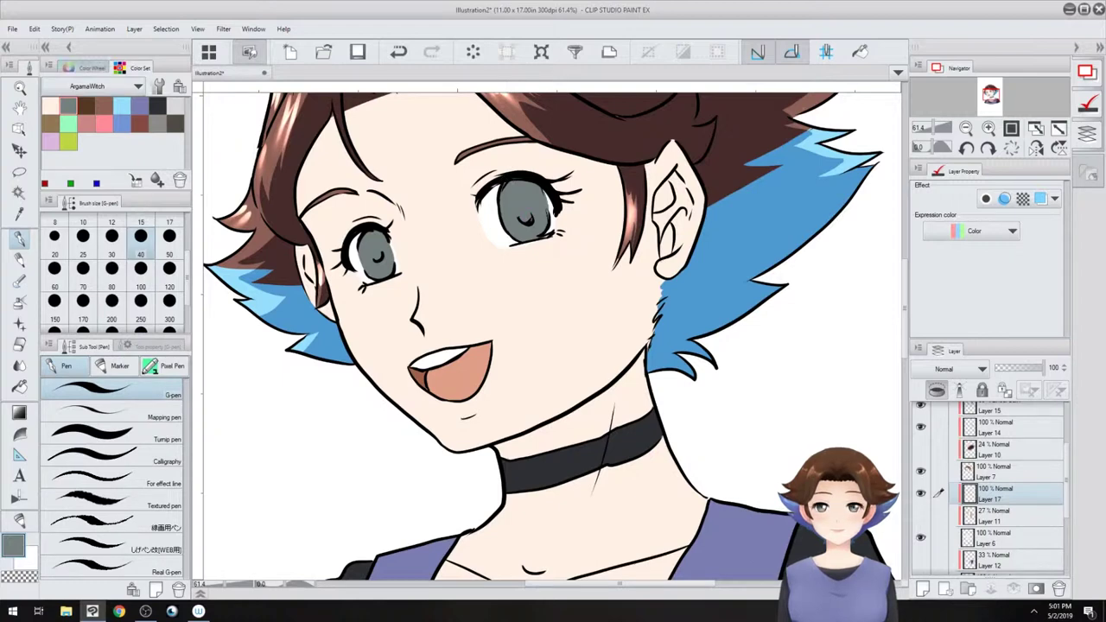
click(90, 67)
drag(98, 135, 101, 142)
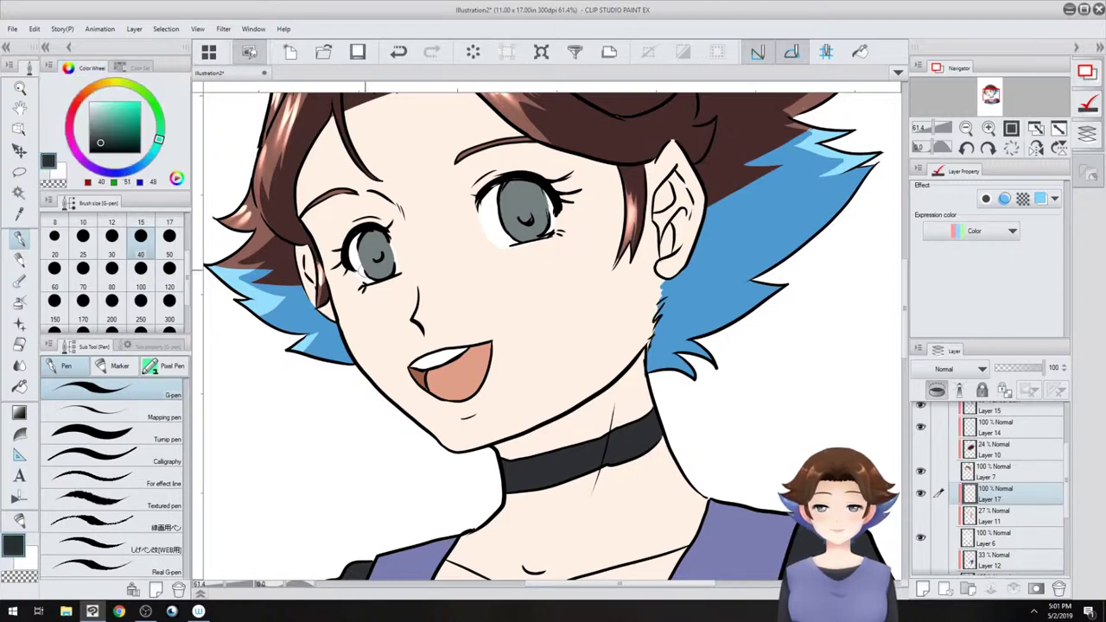
scroll(371, 185, up, 5)
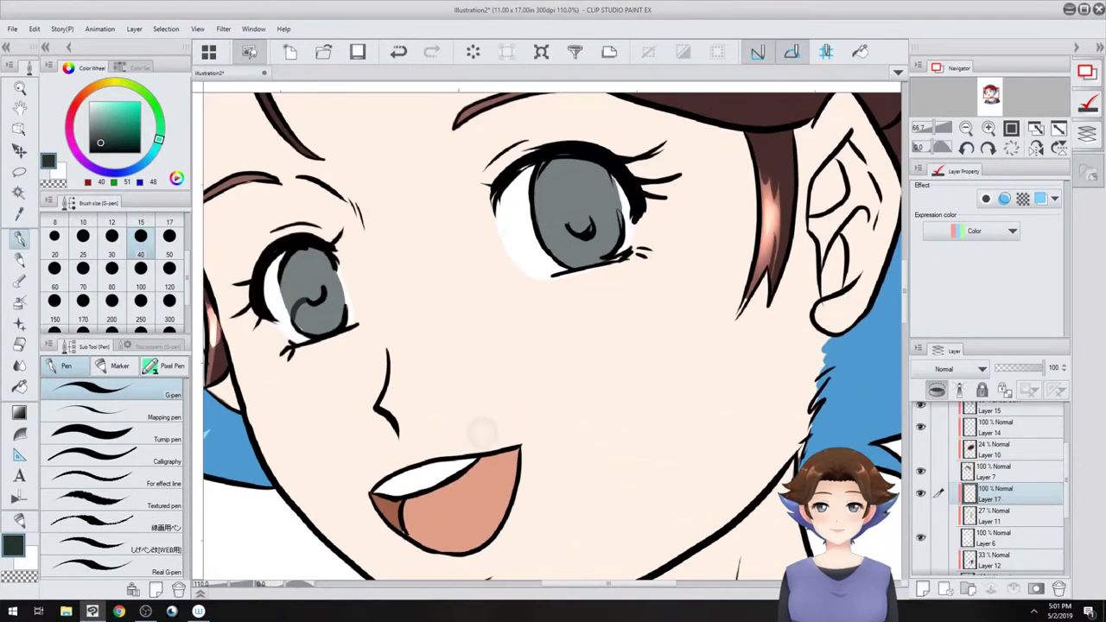
drag(482, 432, 530, 450)
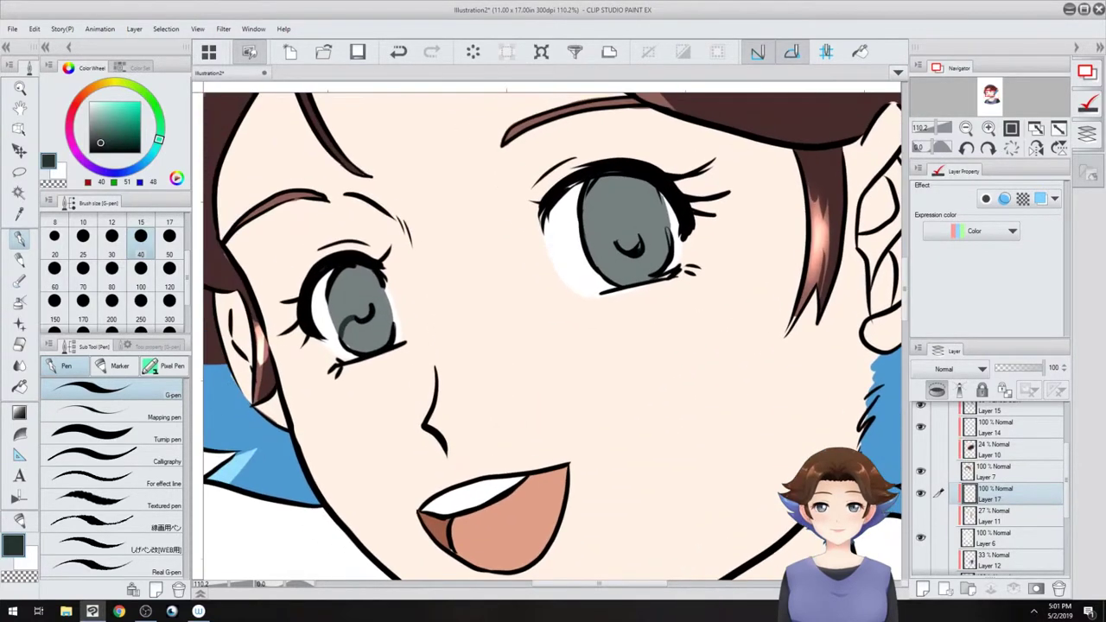
mouse_move(371, 309)
mouse_down()
mouse_move(394, 328)
mouse_move(393, 301)
mouse_move(350, 261)
mouse_move(329, 283)
mouse_move(339, 338)
mouse_up()
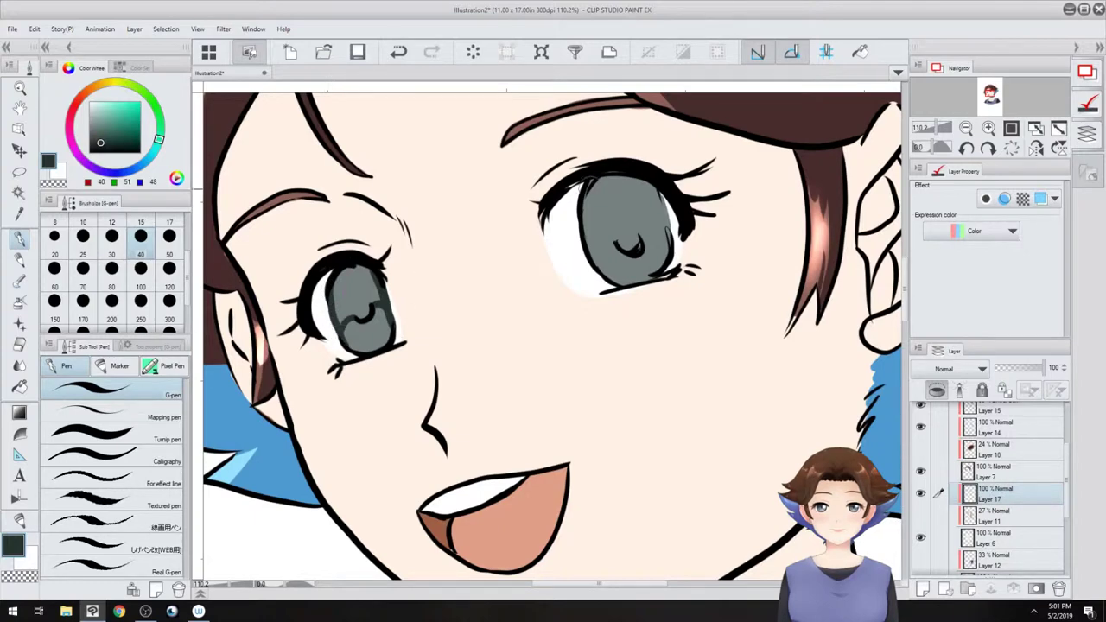
mouse_move(590, 238)
mouse_down()
mouse_move(633, 252)
mouse_move(644, 222)
mouse_move(659, 226)
mouse_move(671, 250)
mouse_move(643, 181)
mouse_up()
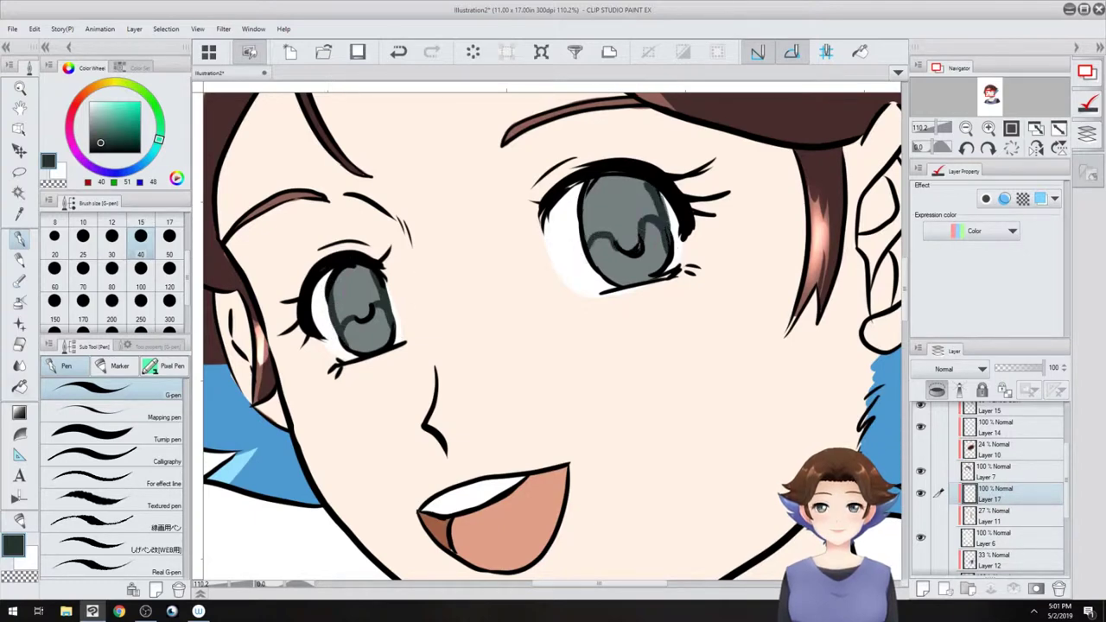
click(19, 387)
click(356, 288)
click(622, 207)
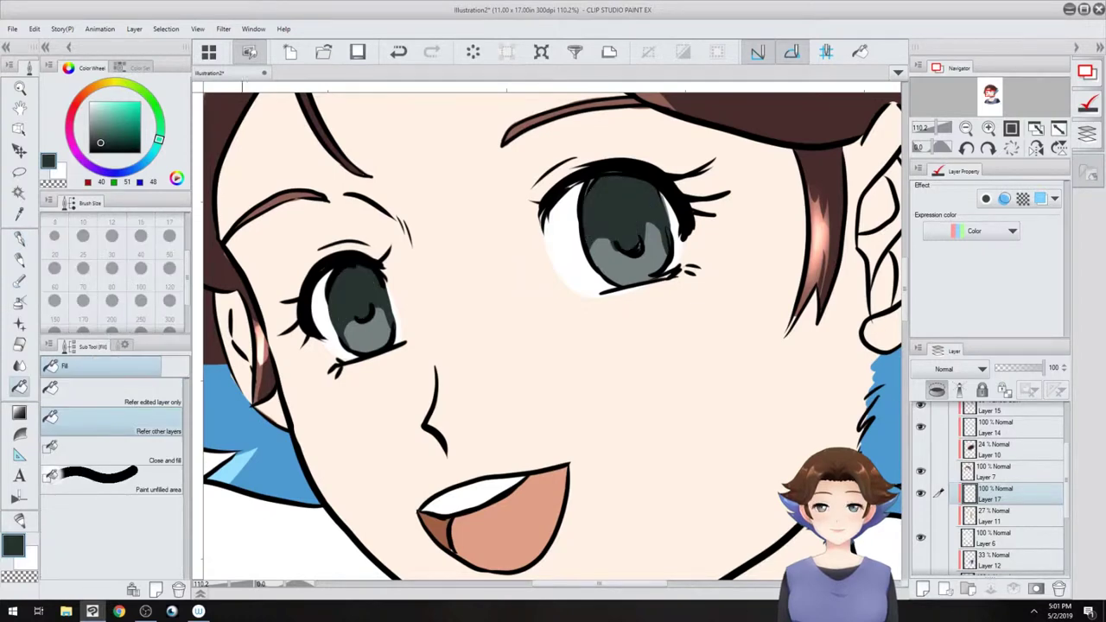
key(p)
drag(636, 238, 634, 243)
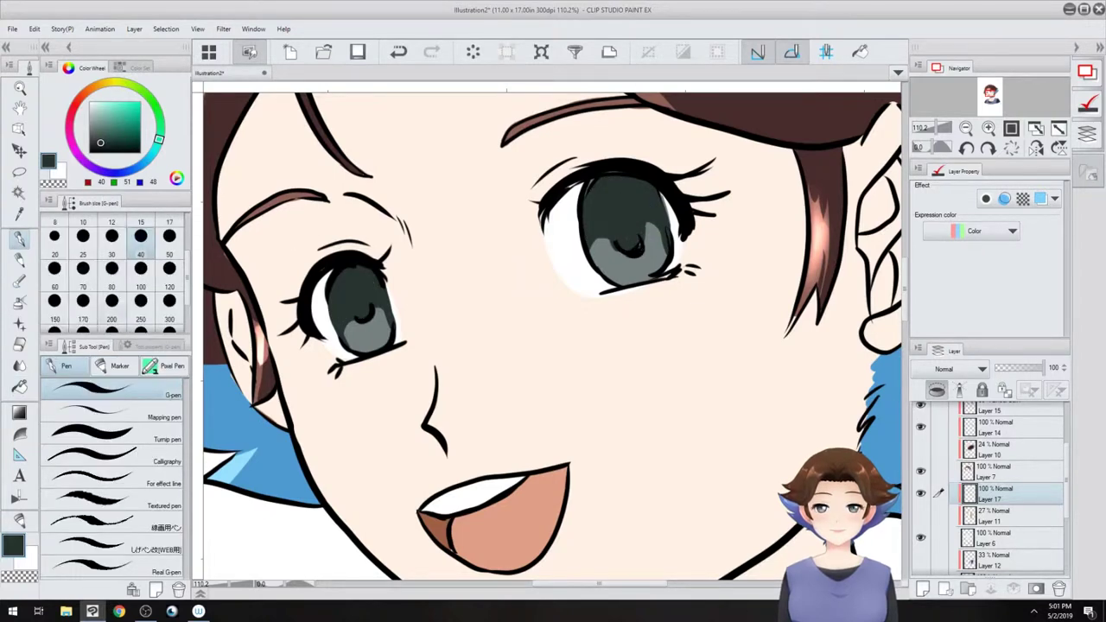
- Blend the dark green shadow into the lighter lower part of both irises with the Smooth watercolor brush at size 25
key(p)
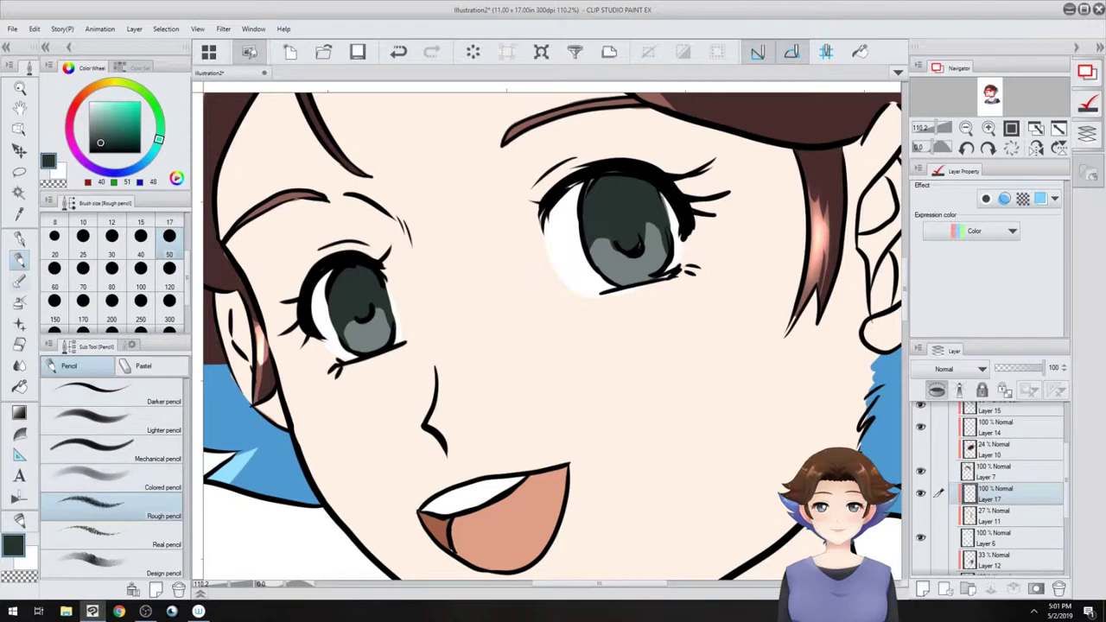
key(b)
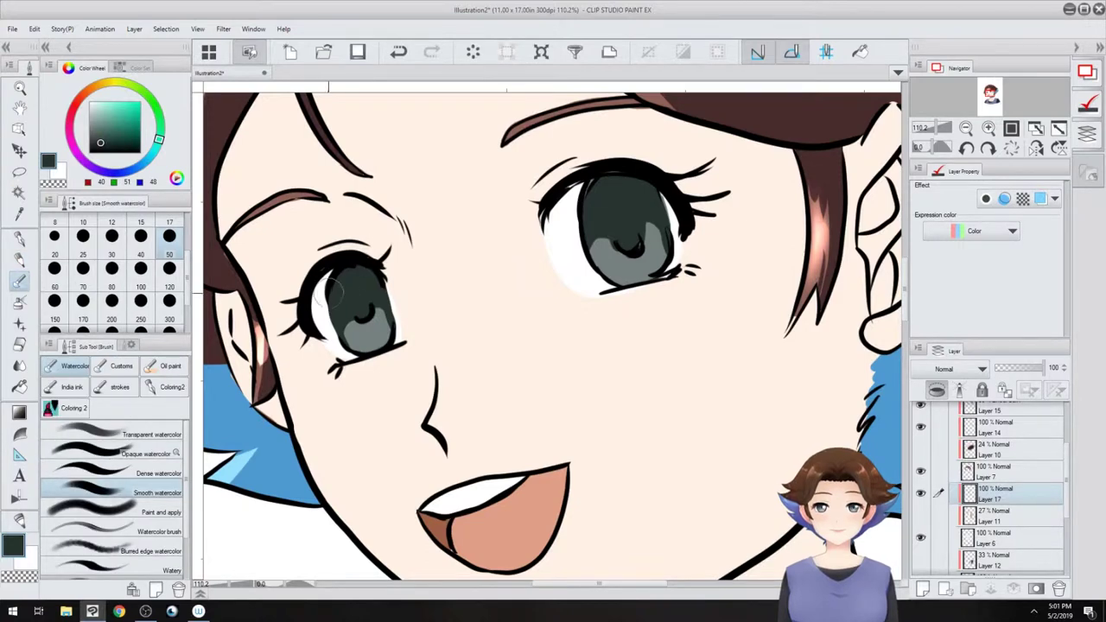
click(83, 245)
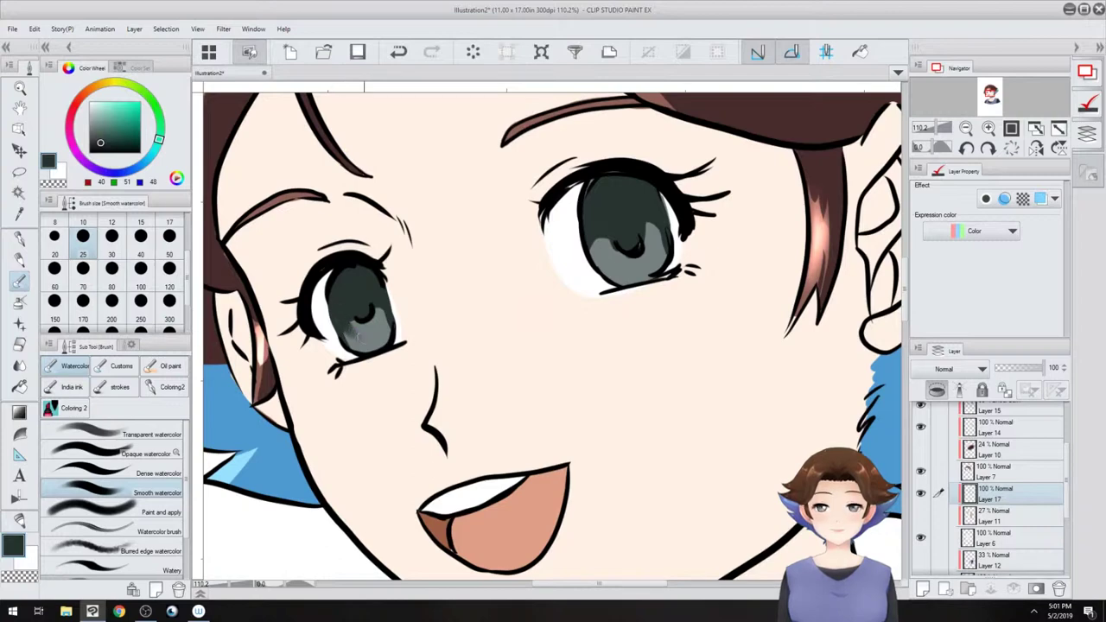
mouse_move(355, 333)
mouse_down()
mouse_move(380, 318)
mouse_move(342, 332)
mouse_move(359, 341)
mouse_move(385, 302)
mouse_move(383, 315)
mouse_up()
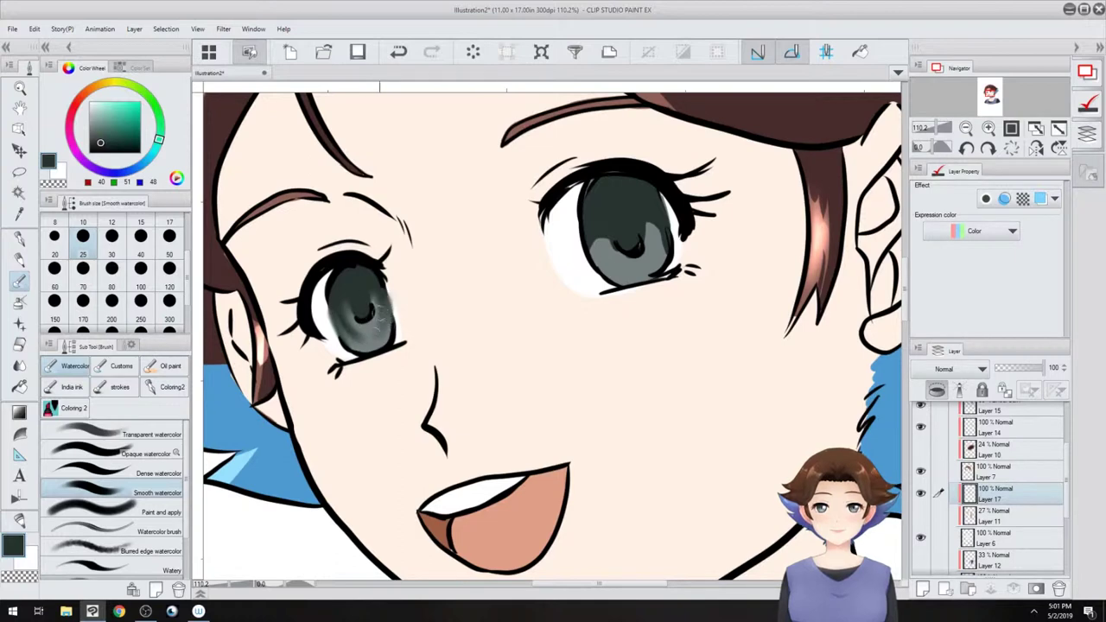
mouse_move(594, 230)
mouse_down()
mouse_move(623, 259)
mouse_move(596, 220)
mouse_move(598, 260)
mouse_move(580, 233)
mouse_move(593, 223)
mouse_move(641, 238)
mouse_move(652, 205)
mouse_move(655, 245)
mouse_move(641, 200)
mouse_up()
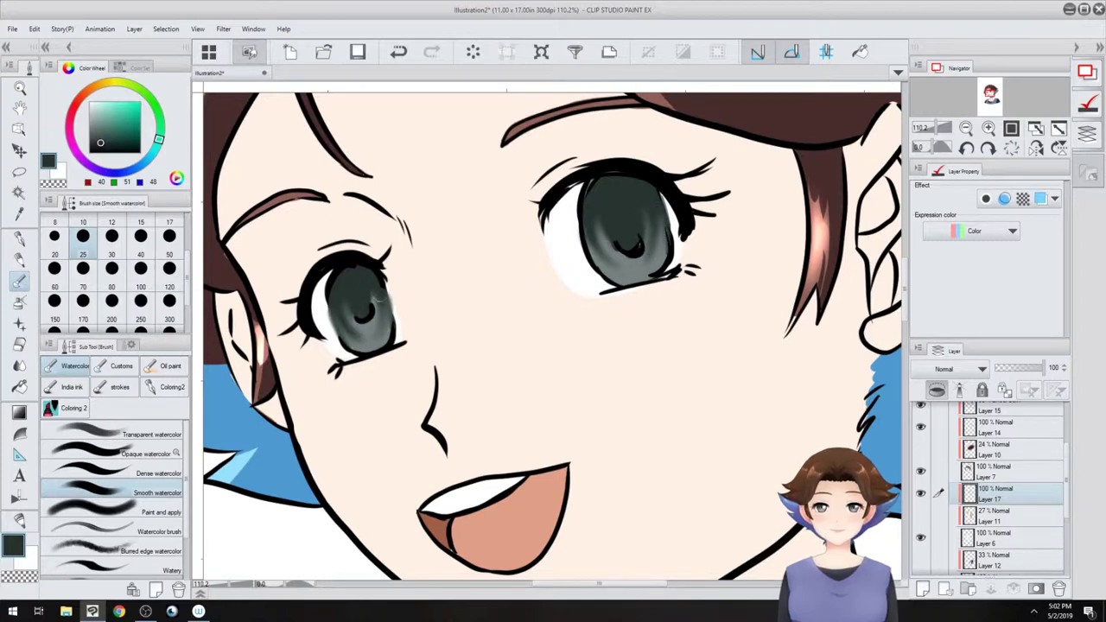
- Paint solid black pupils and a black shadow along the upper edge of both irises with the Dense watercolor brush
click(89, 153)
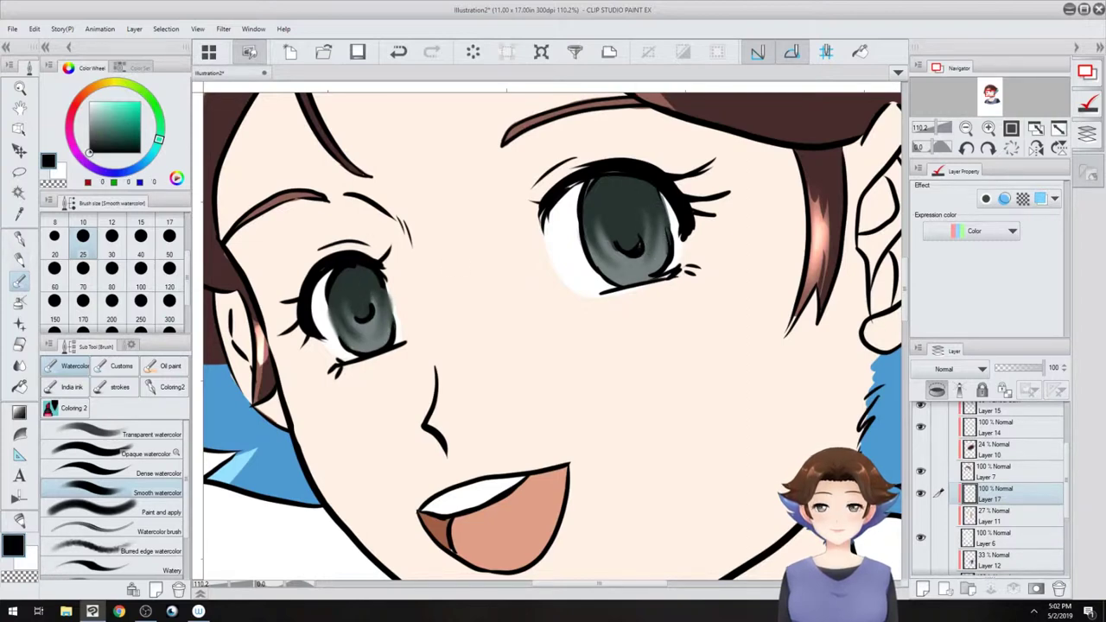
click(112, 472)
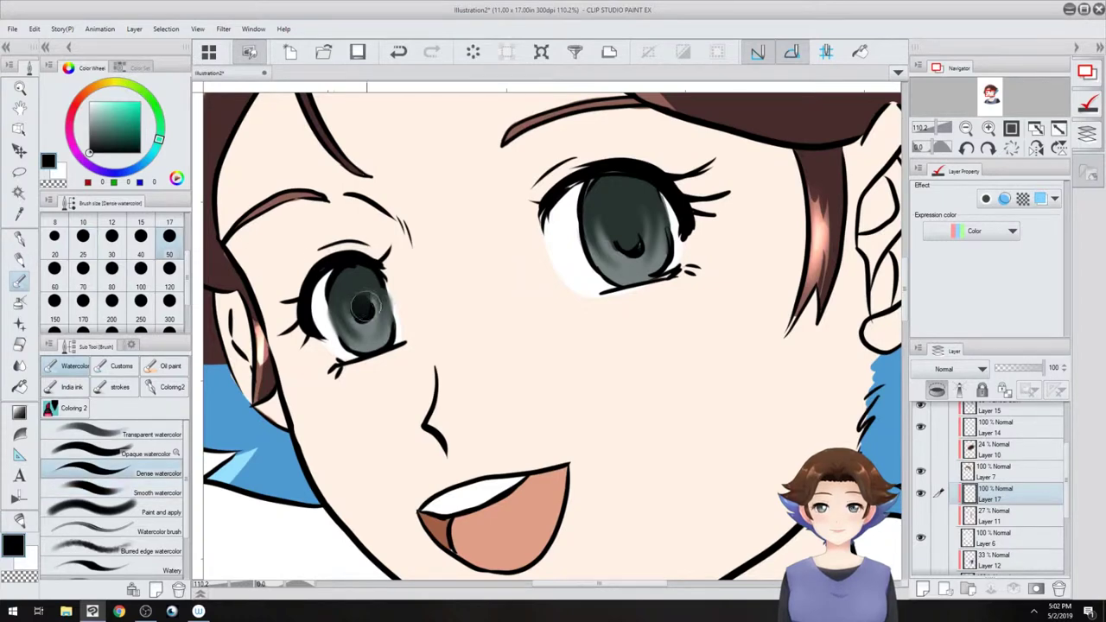
drag(363, 306, 363, 308)
drag(627, 231, 629, 244)
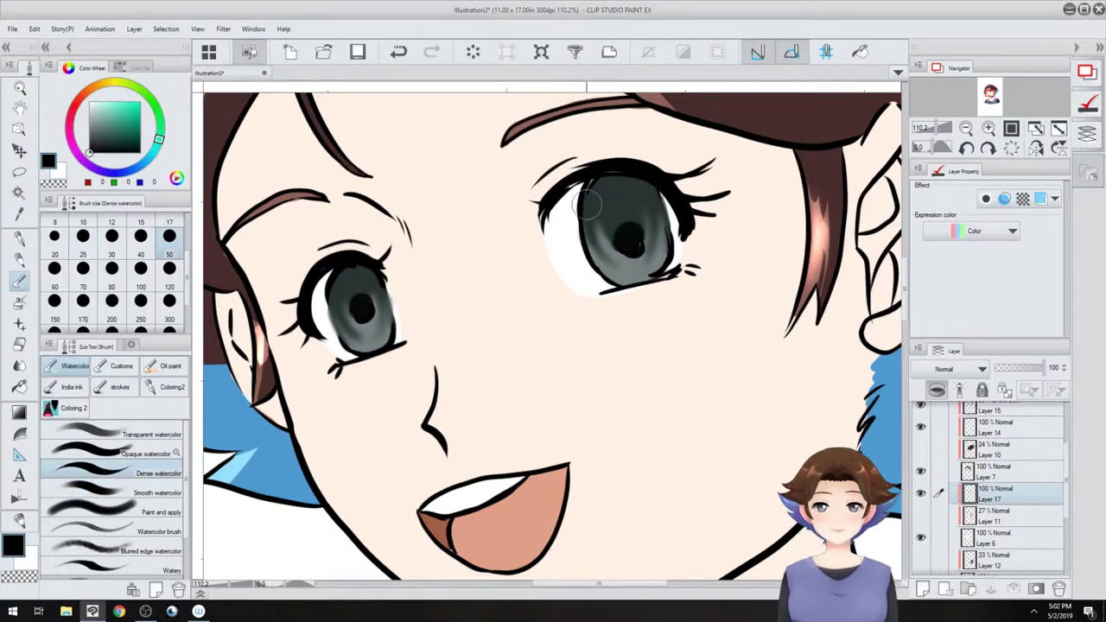
mouse_move(586, 205)
mouse_down()
mouse_move(651, 193)
mouse_move(621, 174)
mouse_up()
drag(332, 290, 370, 273)
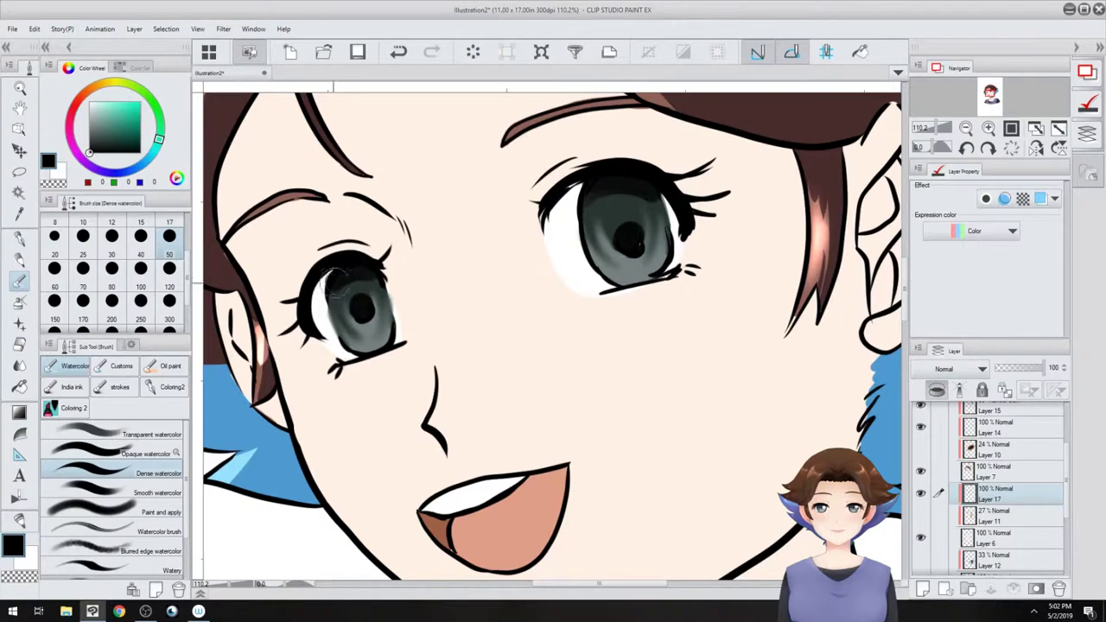
- Soften the black upper shadows into both irises with the Smooth watercolor brush
click(112, 491)
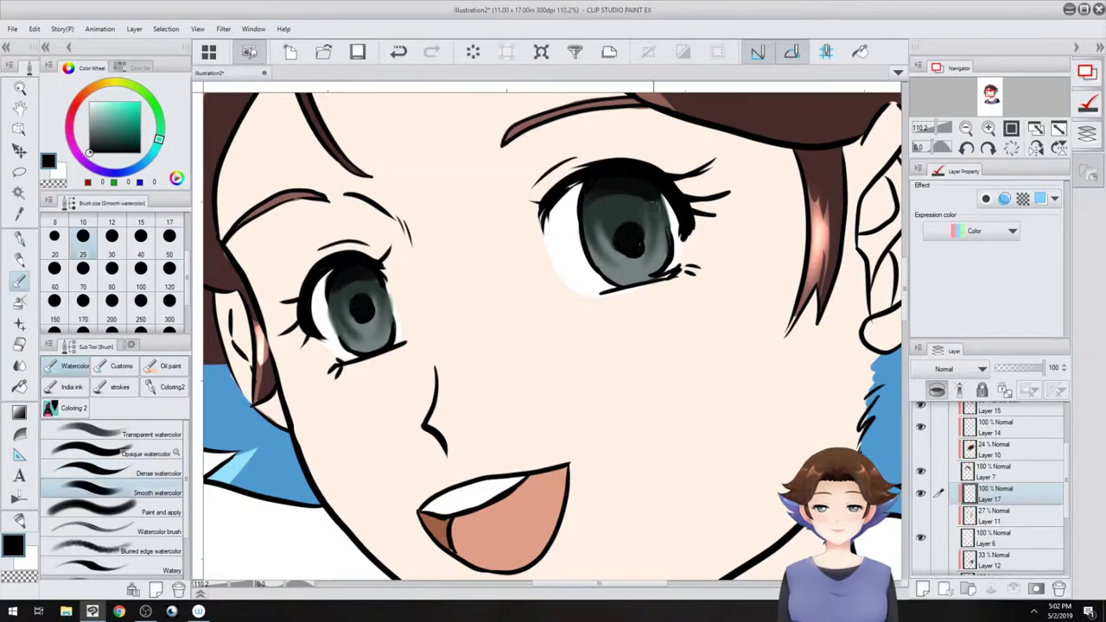
mouse_move(332, 289)
mouse_down()
mouse_move(360, 277)
mouse_move(345, 290)
mouse_move(376, 280)
mouse_move(336, 291)
mouse_move(382, 288)
mouse_up()
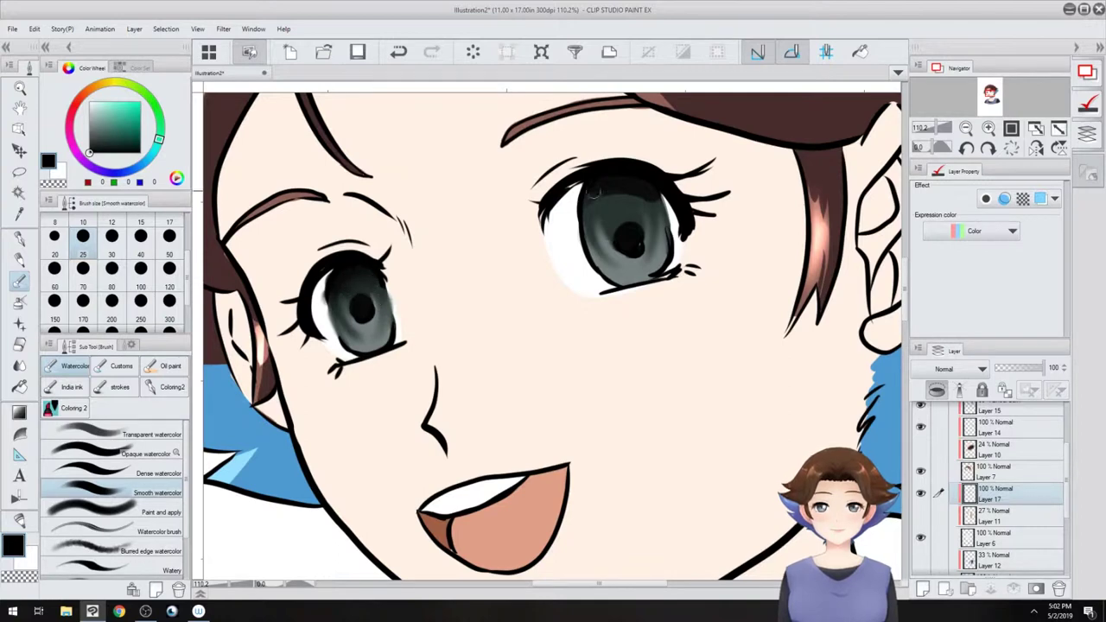
mouse_move(649, 195)
mouse_down()
mouse_move(620, 189)
mouse_move(600, 213)
mouse_move(633, 199)
mouse_move(612, 188)
mouse_move(618, 229)
mouse_up()
- Touch up the white area beside the larger eye's iris with the G-pen in white and the Hard eraser
key(p)
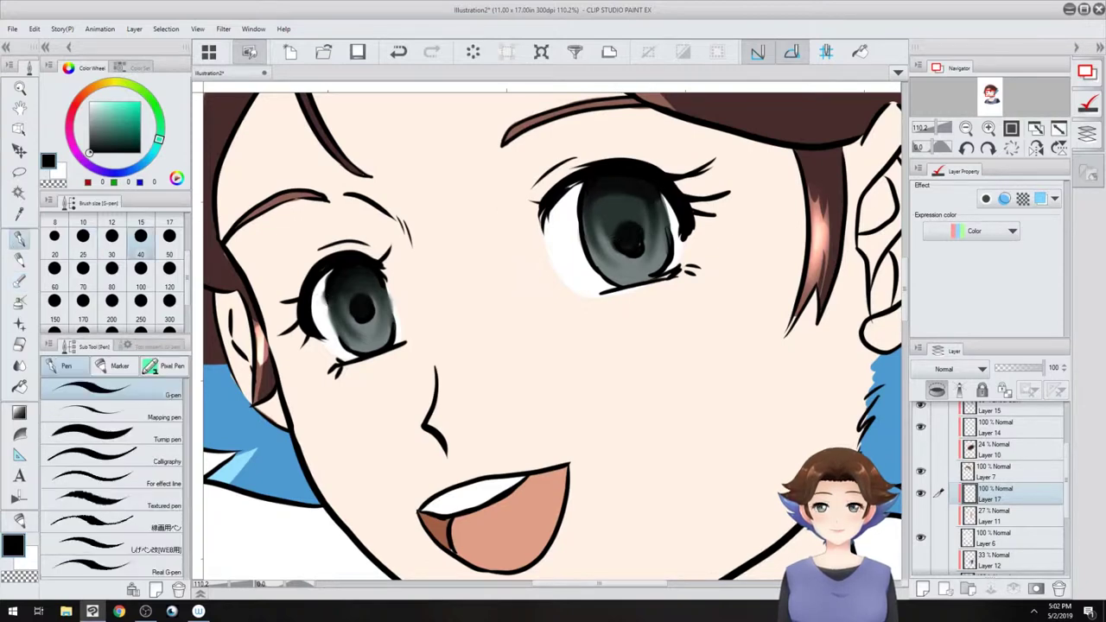
key(x)
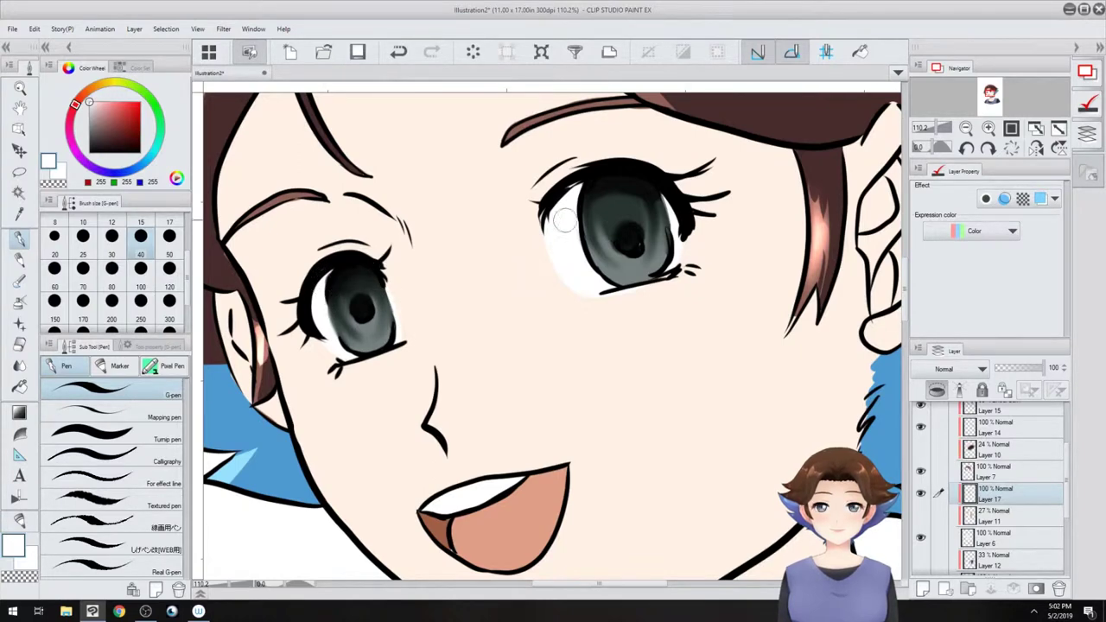
drag(581, 259, 594, 289)
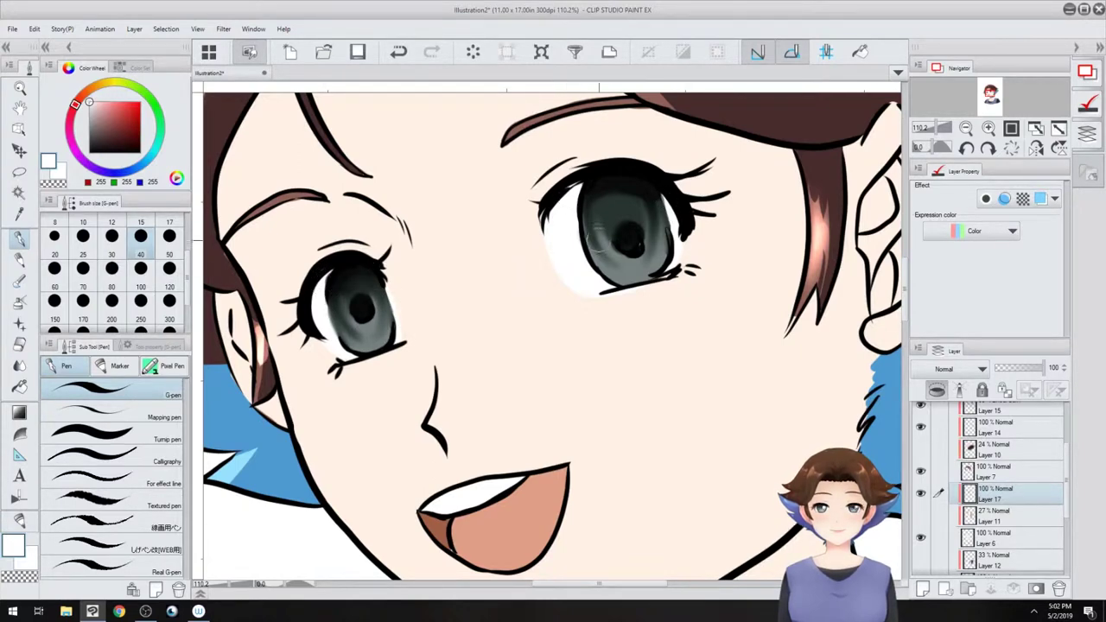
key(e)
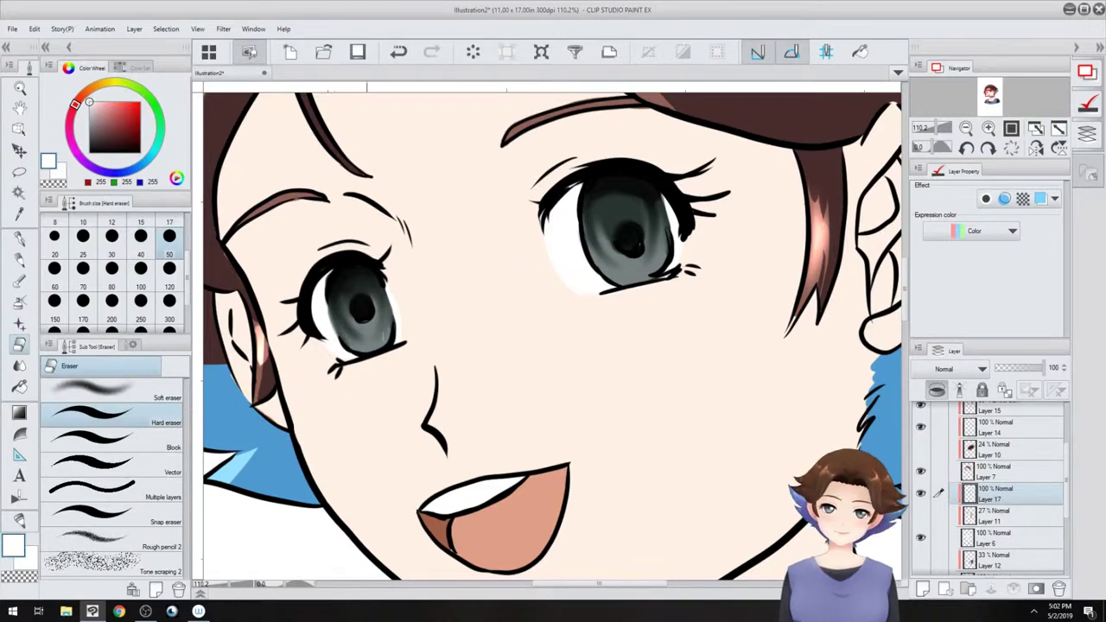
- Airbrush a pale green glow into the lower part of both irises with the Soft airbrush at size 25
alt+click(368, 327)
click(97, 106)
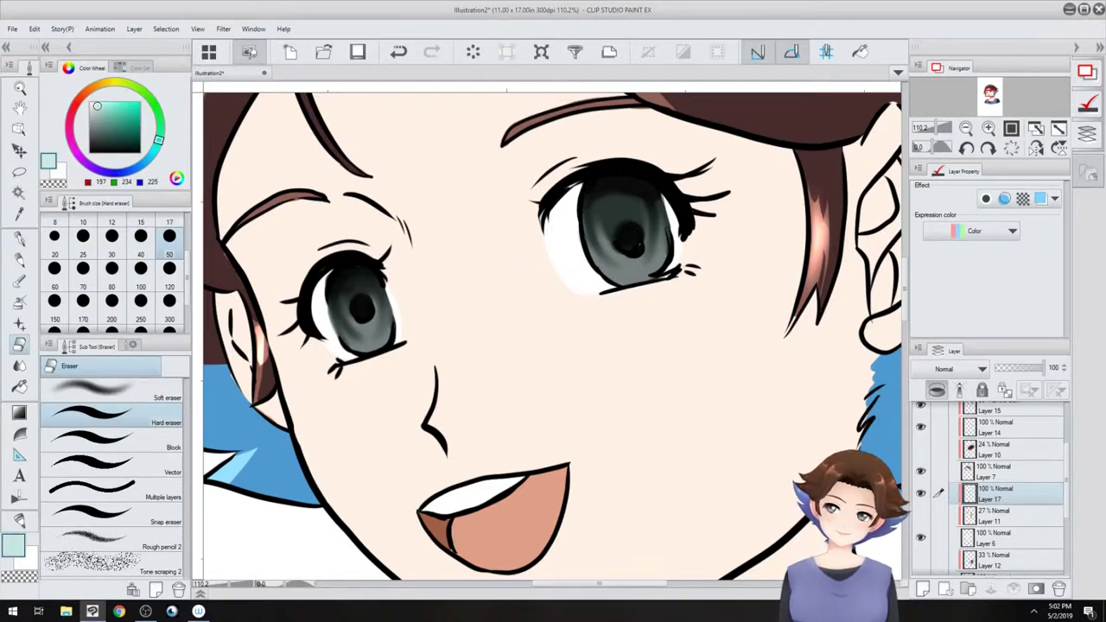
mouse_move(158, 139)
mouse_down()
mouse_move(148, 160)
mouse_move(157, 111)
mouse_up()
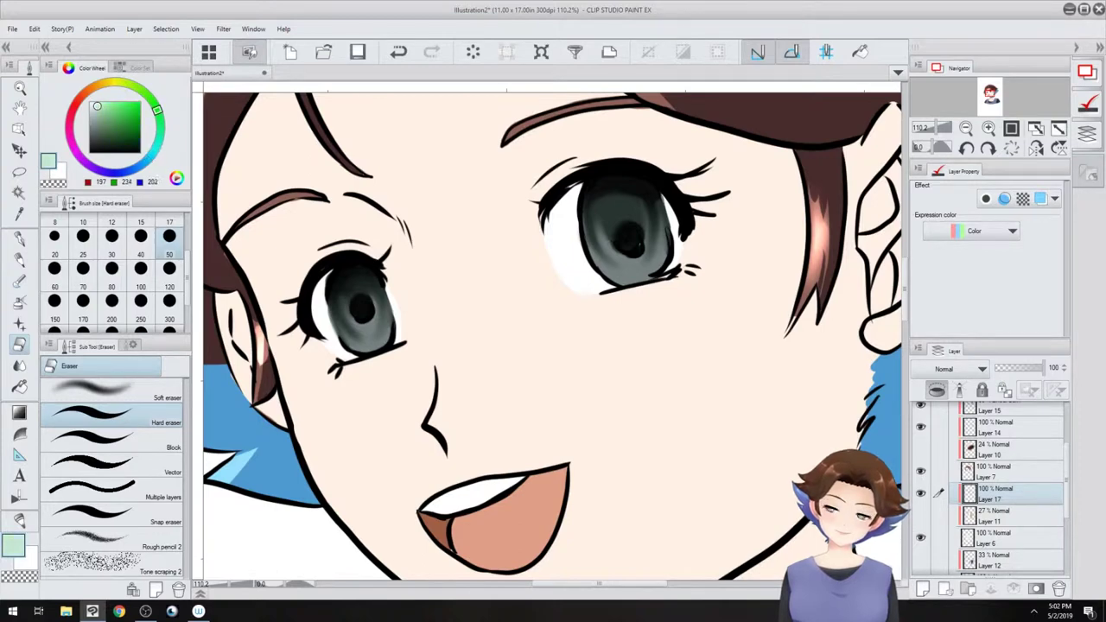
click(19, 302)
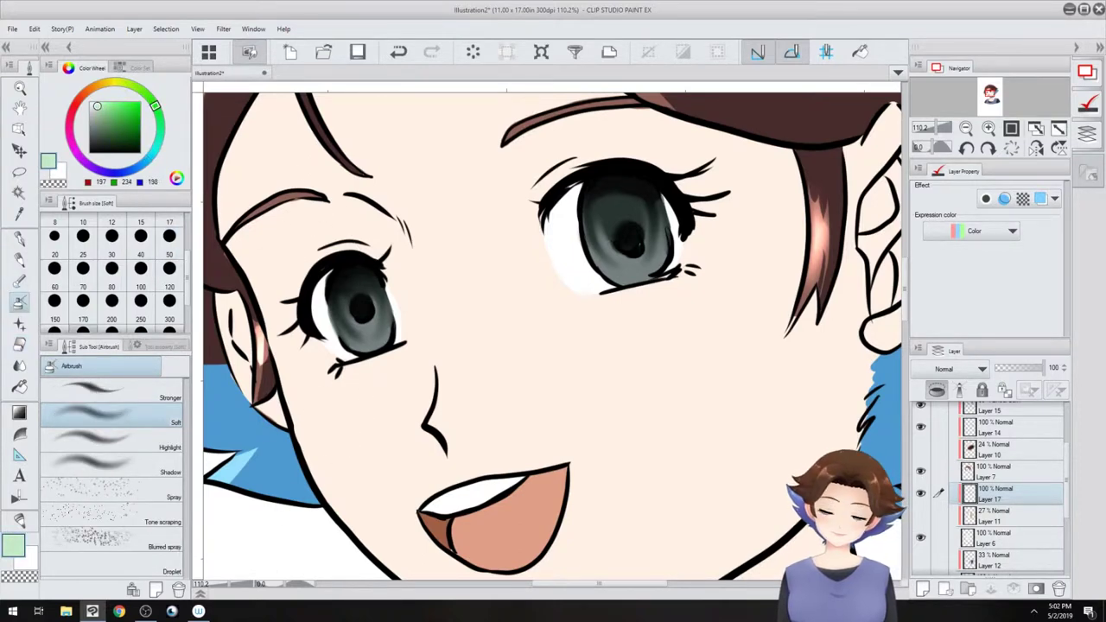
click(169, 244)
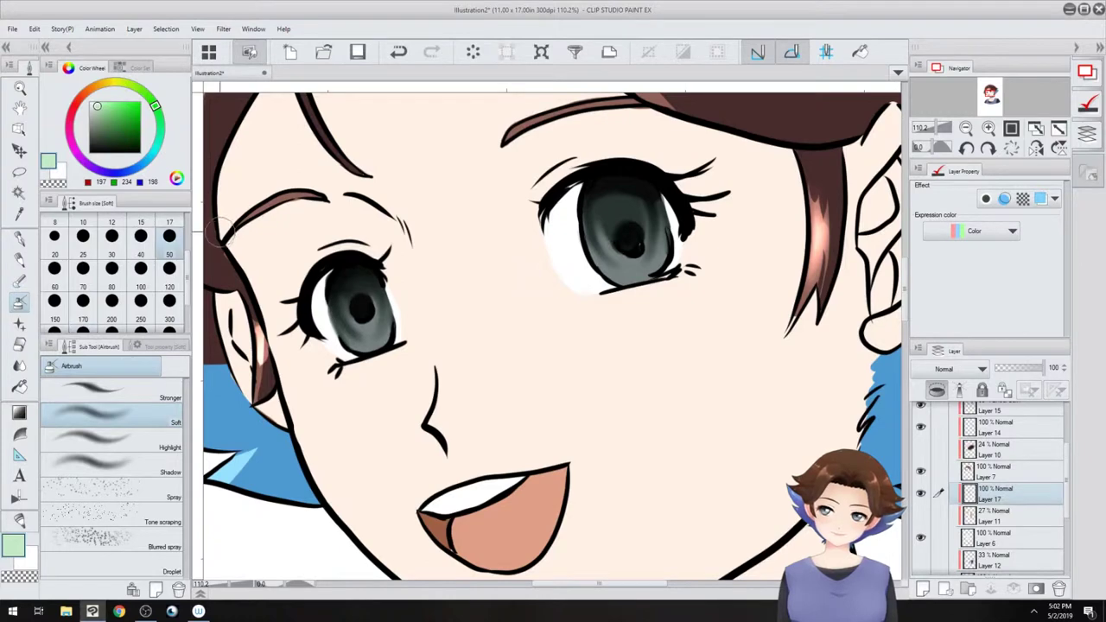
click(141, 246)
click(82, 245)
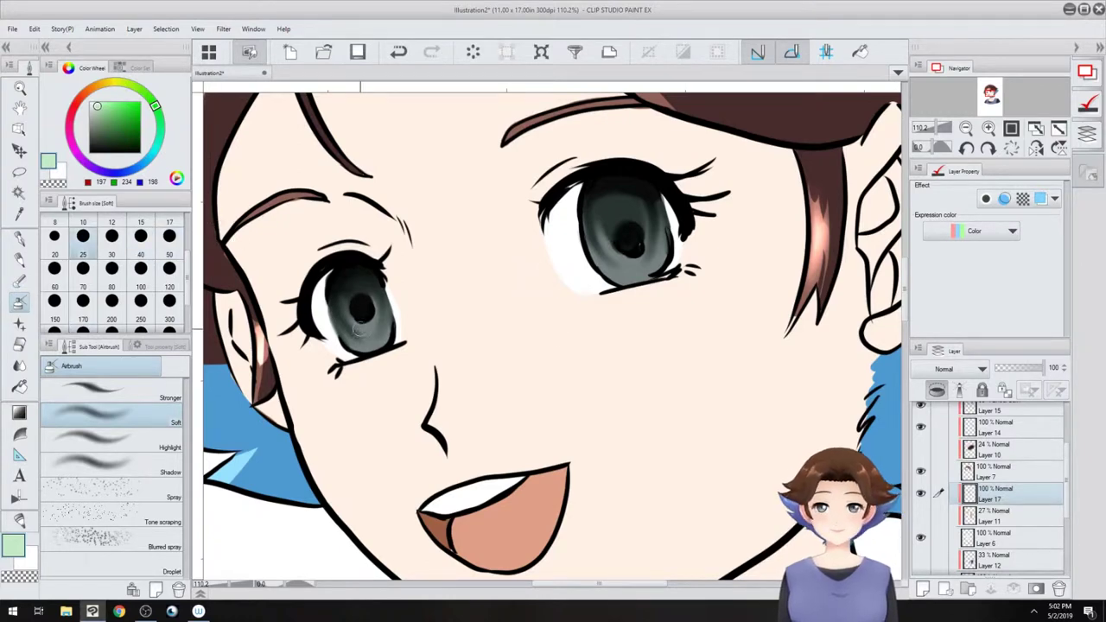
mouse_move(360, 328)
mouse_down()
mouse_move(352, 321)
mouse_move(367, 331)
mouse_move(354, 346)
mouse_move(367, 342)
mouse_move(350, 340)
mouse_up()
mouse_move(609, 254)
mouse_down()
mouse_move(645, 245)
mouse_move(621, 259)
mouse_move(627, 272)
mouse_move(611, 274)
mouse_move(643, 274)
mouse_up()
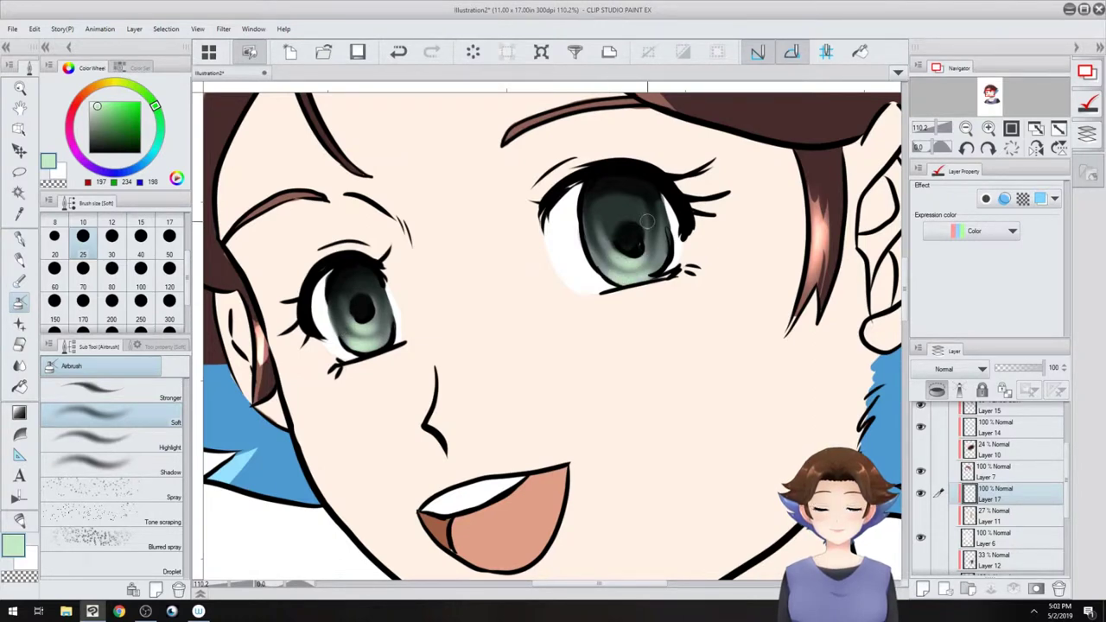
- Add a soft white highlight to the lower edge of both irises with the Soft airbrush
drag(101, 119, 70, 46)
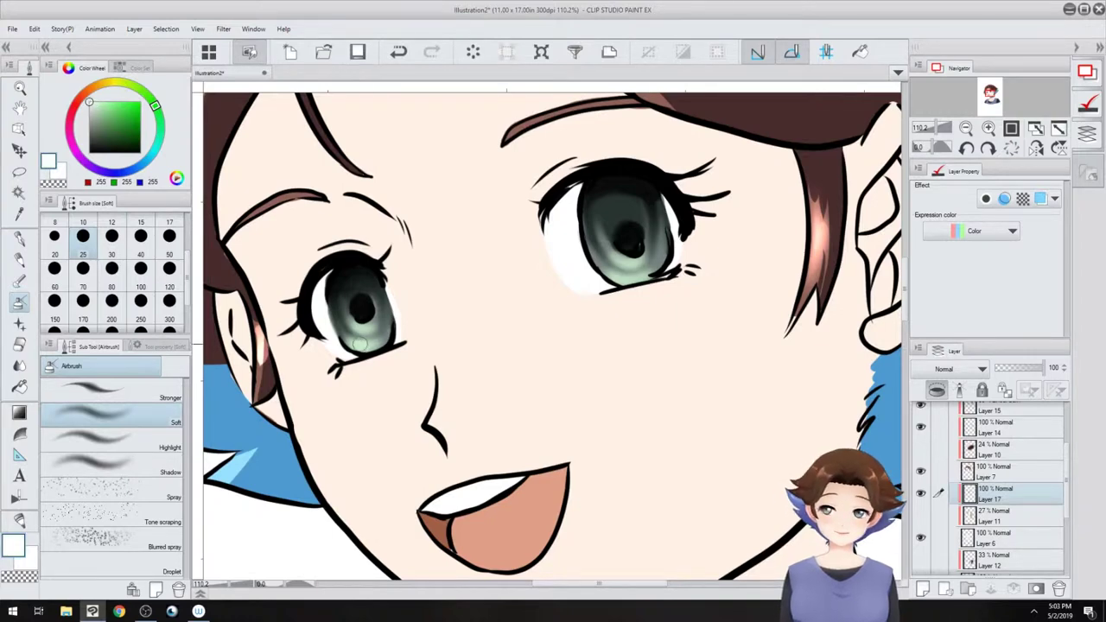
mouse_move(629, 271)
mouse_down()
mouse_move(625, 259)
mouse_move(624, 281)
mouse_move(540, 303)
mouse_move(535, 317)
mouse_up()
scroll(616, 316, down, 5)
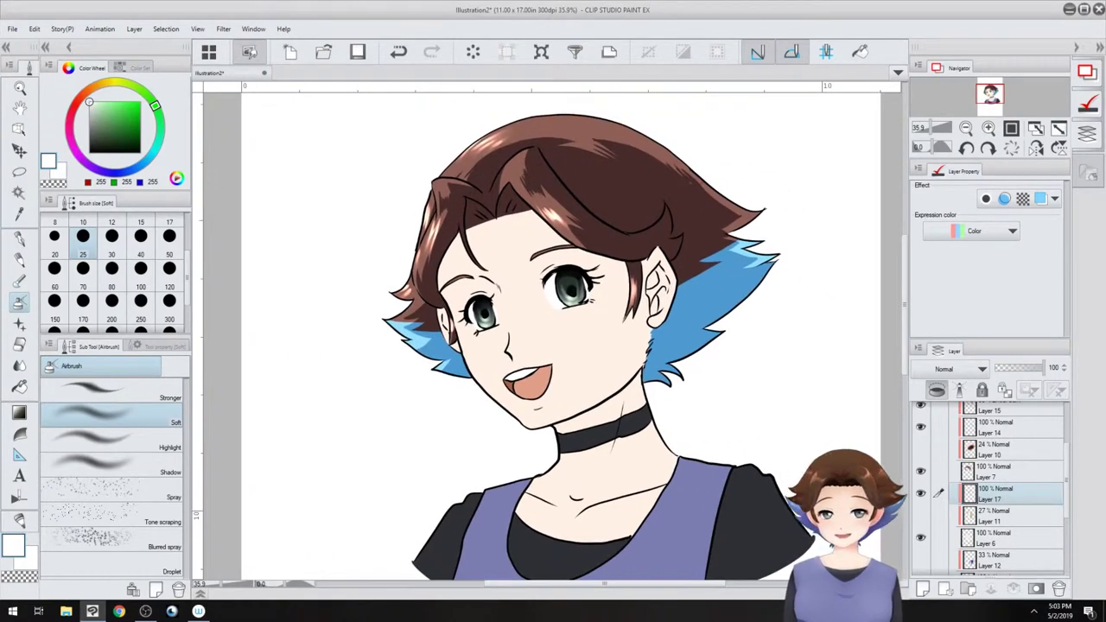
- Paint a lower lip along the underside of the mouth outline with the G-pen at size 40, using the dusty pink swatch
scroll(570, 397, up, 5)
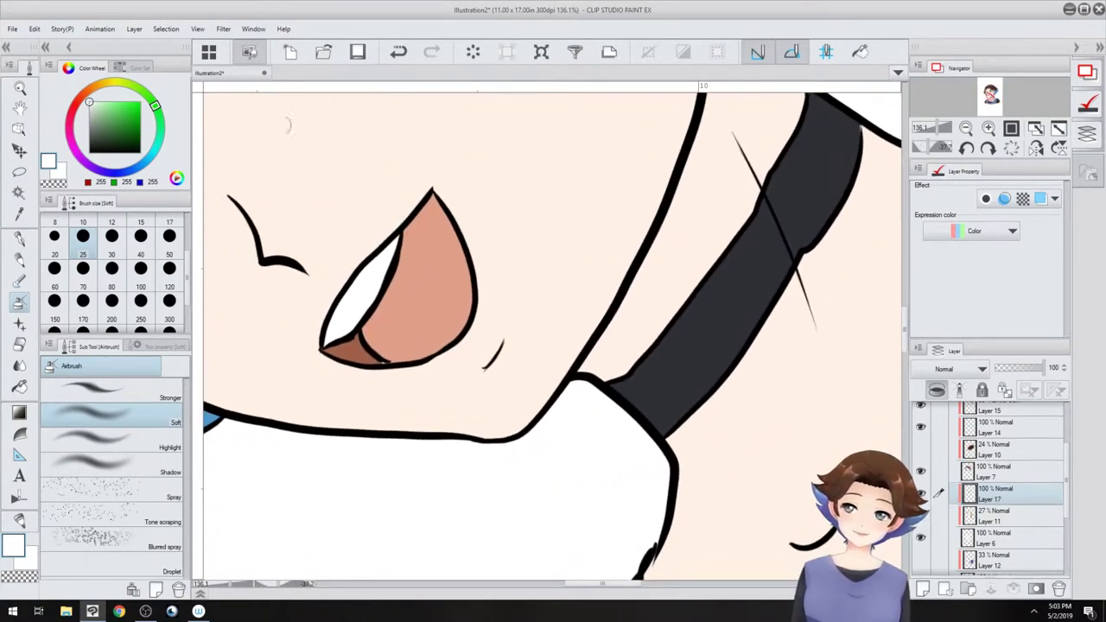
click(135, 67)
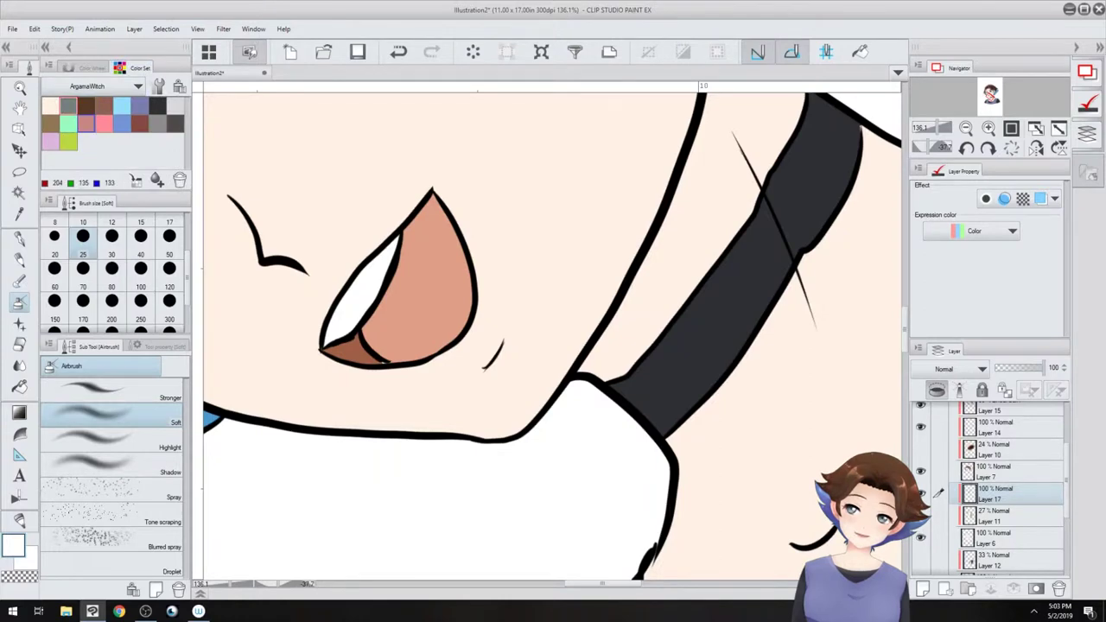
click(86, 124)
click(19, 239)
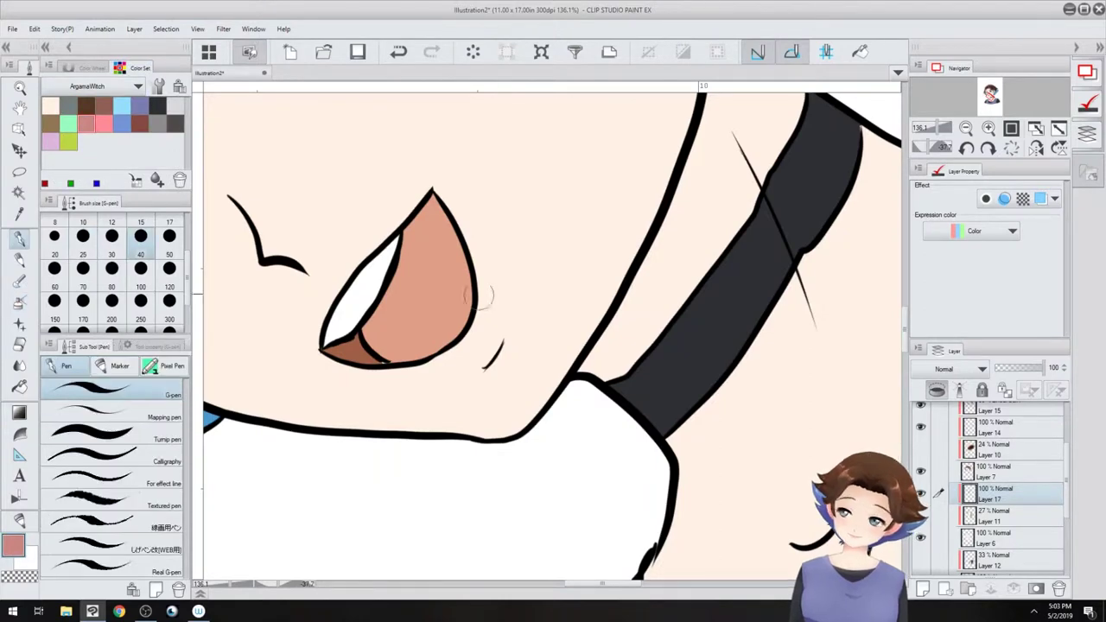
mouse_move(472, 252)
mouse_down()
mouse_move(486, 300)
mouse_move(479, 269)
mouse_move(478, 330)
mouse_up()
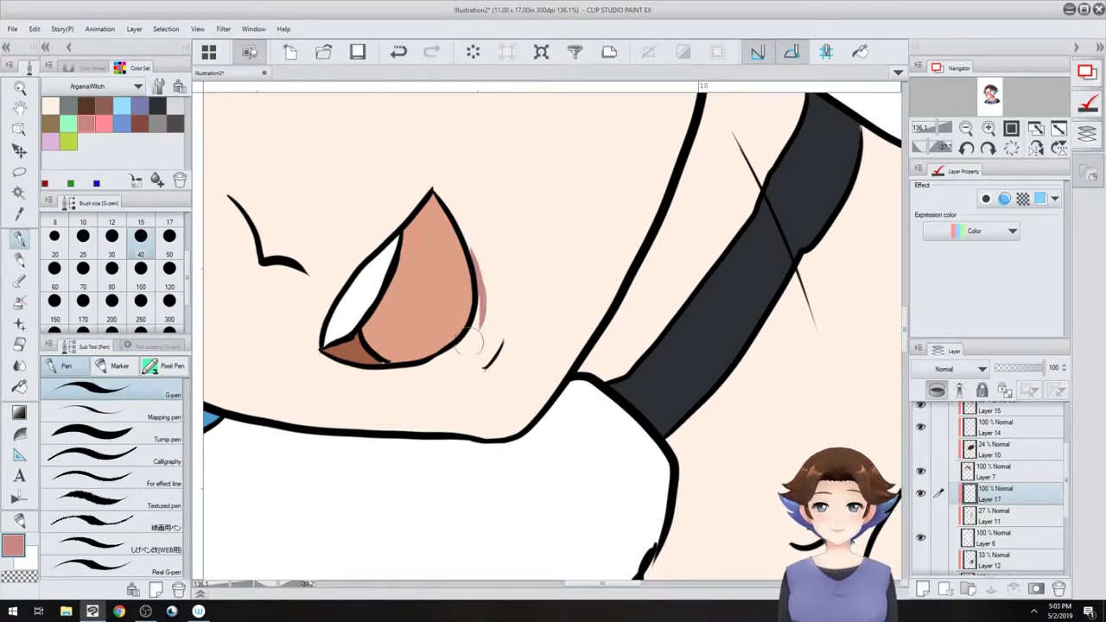
mouse_move(412, 369)
mouse_down()
mouse_move(484, 306)
mouse_move(454, 211)
mouse_move(475, 264)
mouse_move(466, 333)
mouse_move(409, 370)
mouse_move(484, 300)
mouse_move(465, 228)
mouse_move(426, 364)
mouse_move(373, 278)
mouse_move(326, 275)
mouse_up()
- Extend the pink lower lip toward both mouth corners and even out its thickness with the G-pen
key(e)
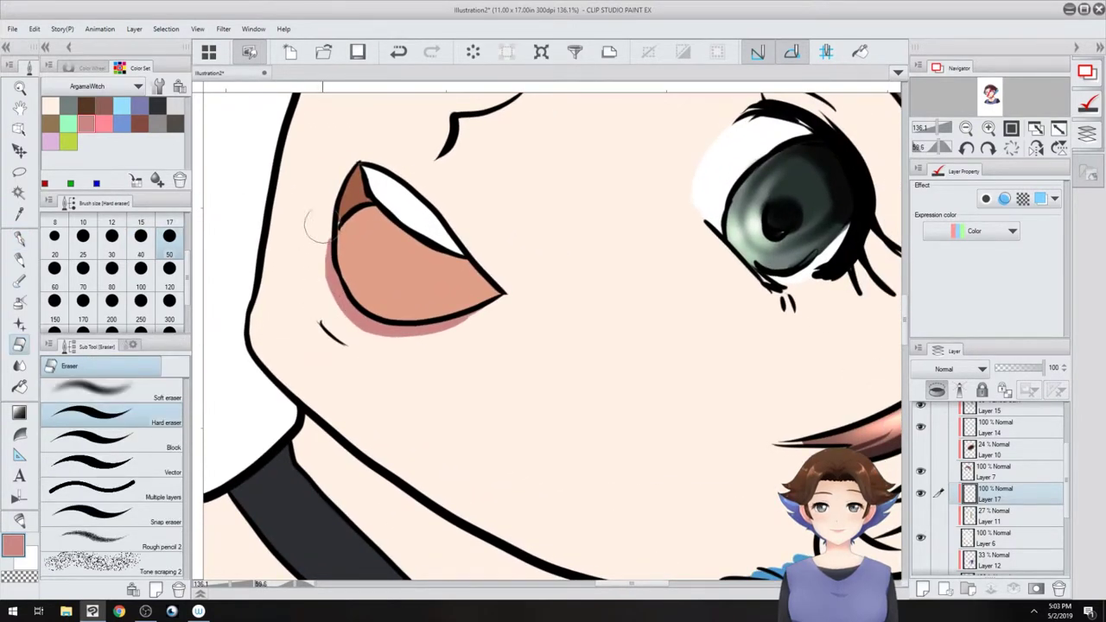
key(p)
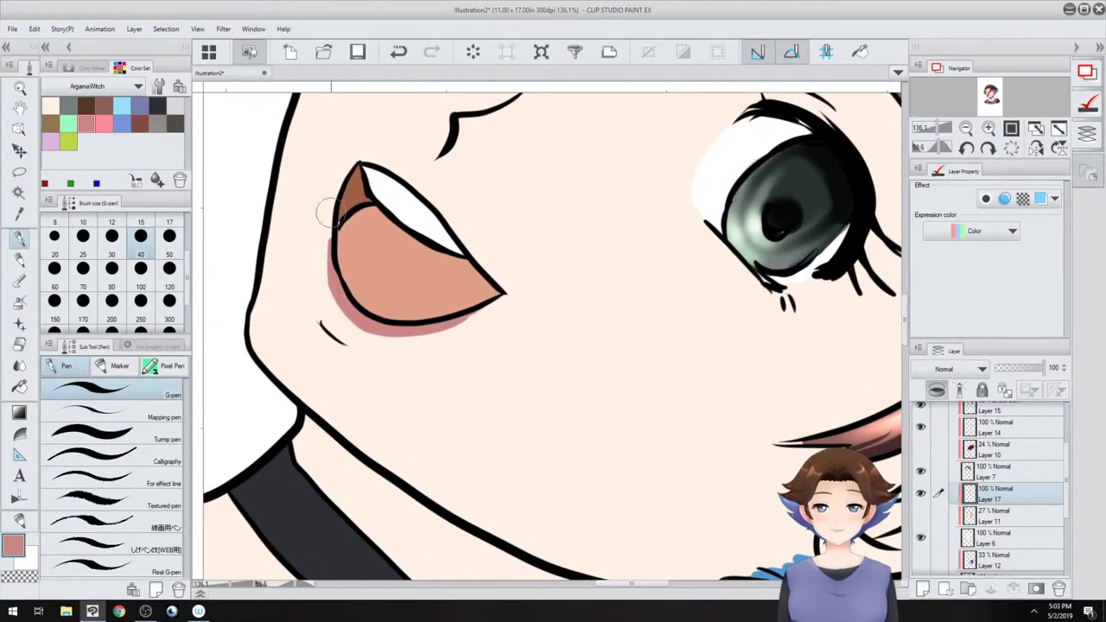
drag(330, 223, 337, 297)
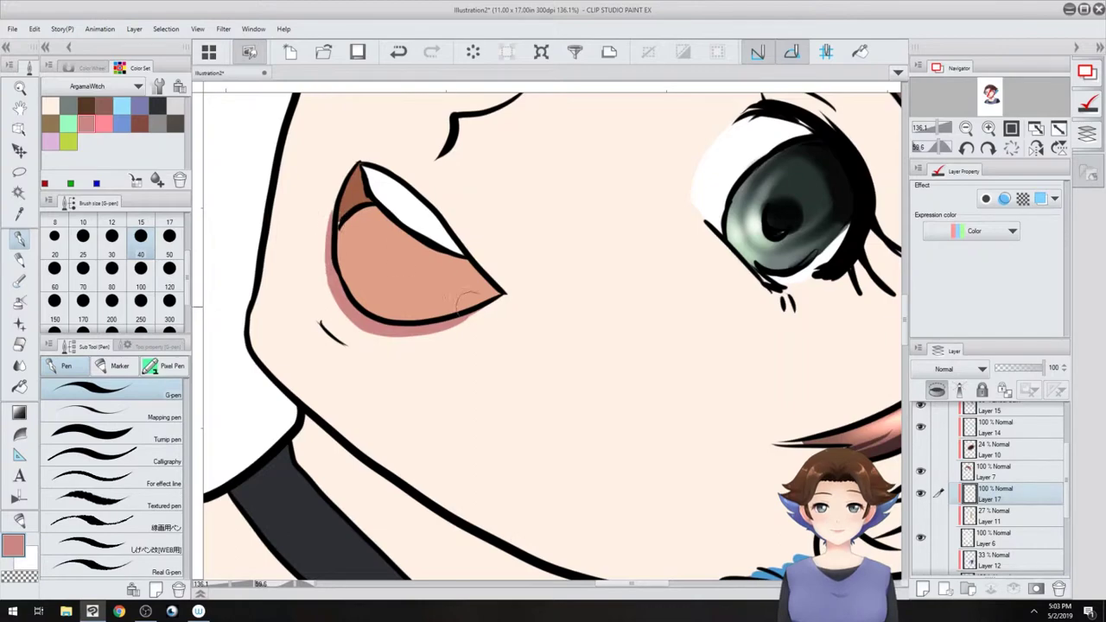
key(shift+space)
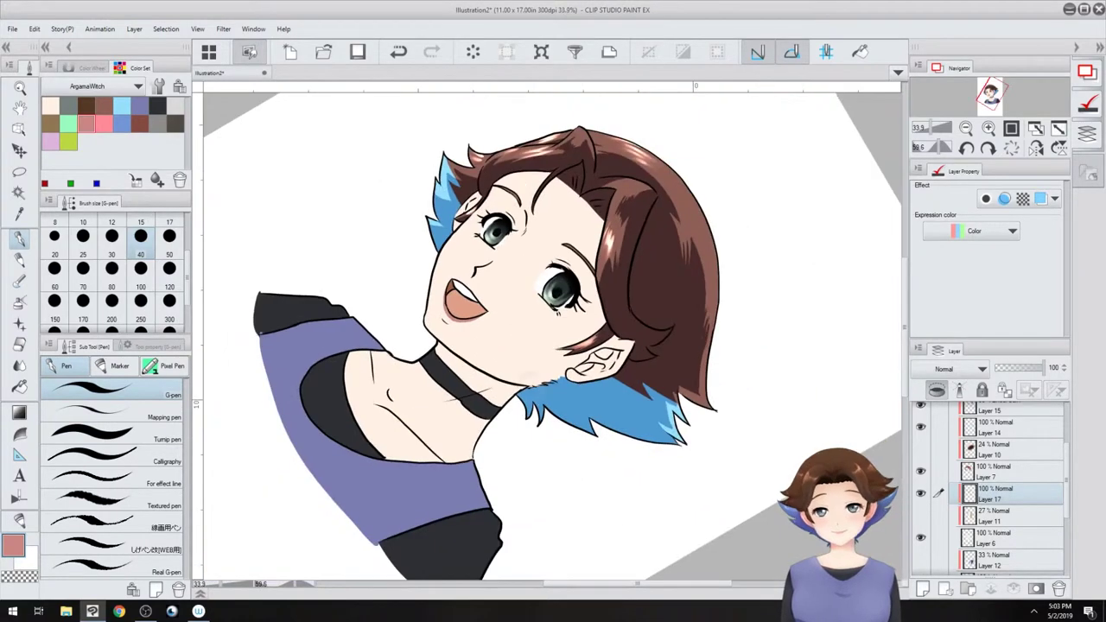
scroll(474, 426, up, 3)
key(shift+space)
drag(331, 423, 361, 477)
key(space)
mouse_move(361, 477)
mouse_down()
mouse_move(444, 341)
mouse_move(481, 317)
mouse_up()
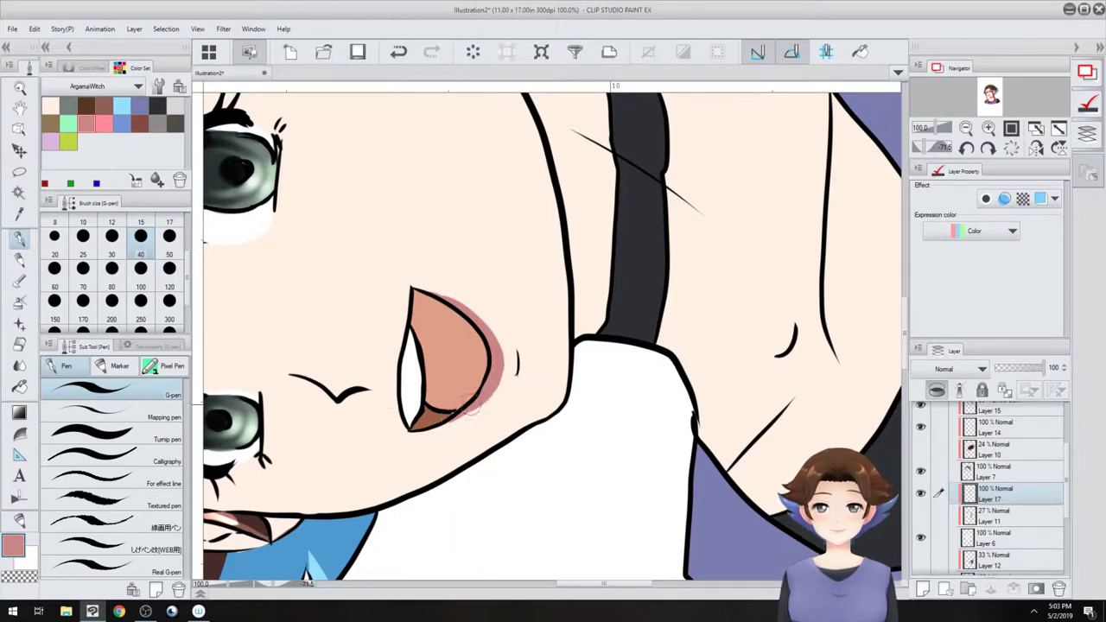
- Trim the lower lip's outer edge with the Hard eraser and fade its ends with the Soft eraser
key(e)
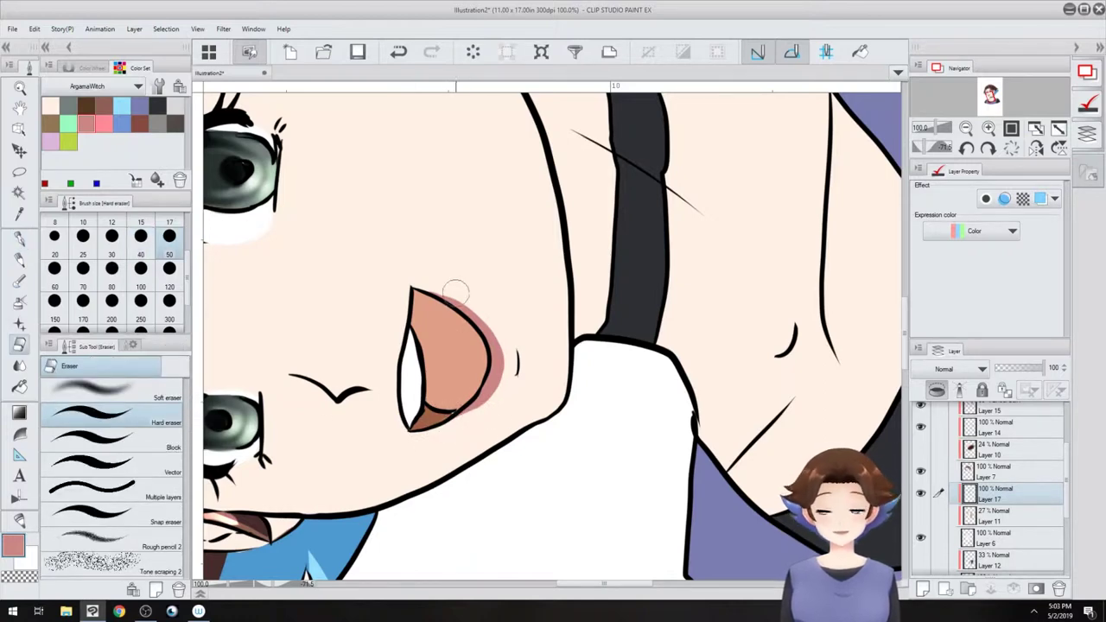
mouse_move(408, 219)
mouse_down()
mouse_move(642, 173)
mouse_move(553, 242)
mouse_up()
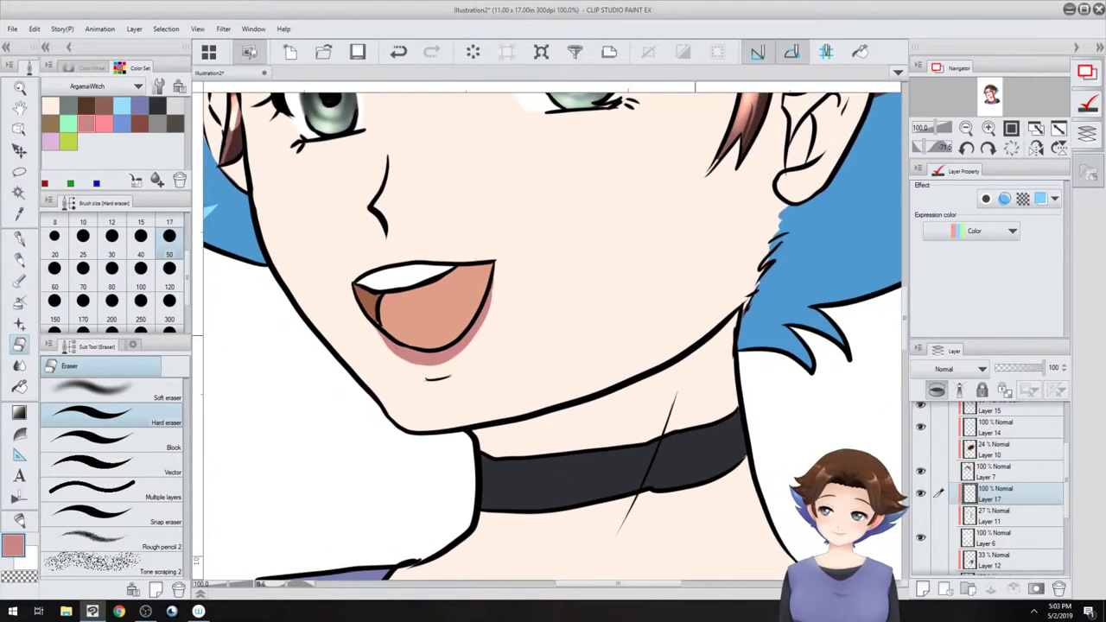
mouse_move(499, 267)
mouse_down()
mouse_move(497, 304)
mouse_move(432, 332)
mouse_up()
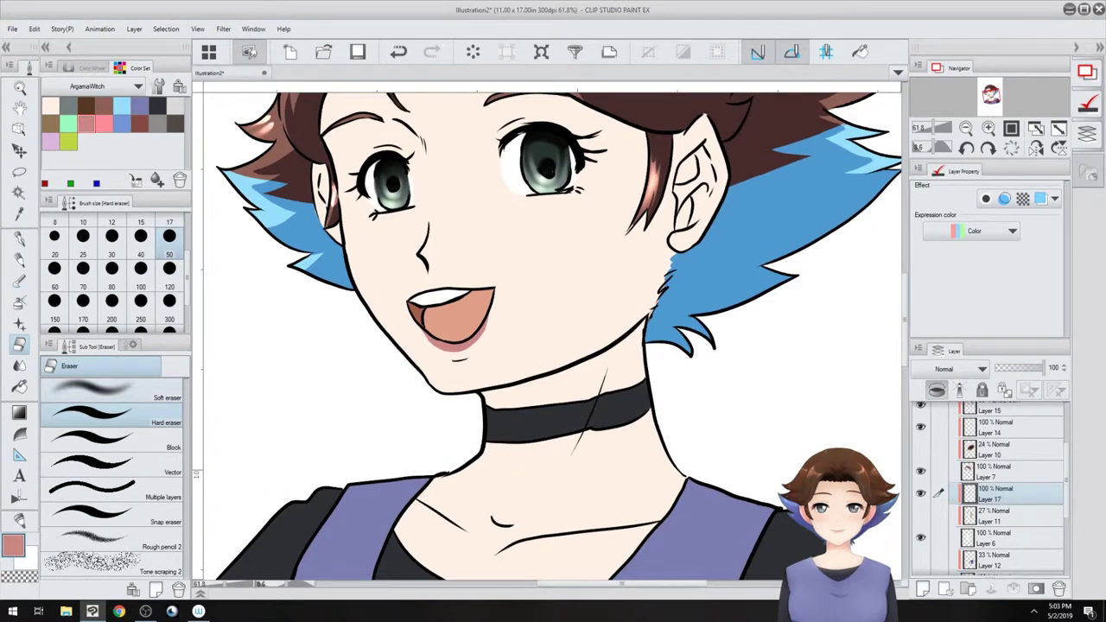
click(112, 390)
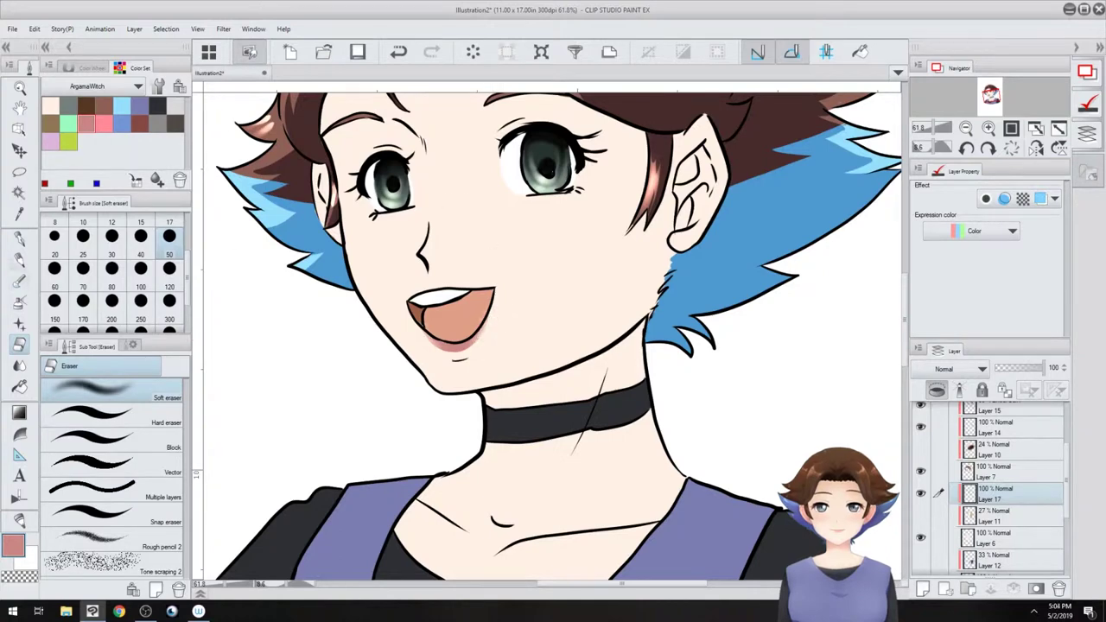
- Add a new layer directly above the 27% opacity Layer 11
key(b)
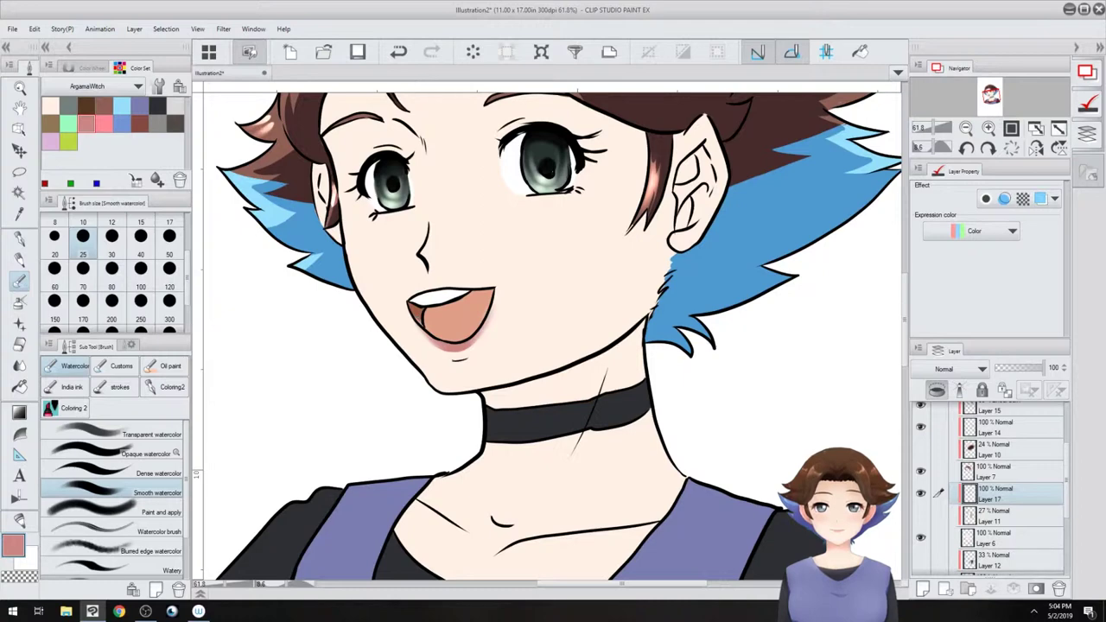
click(1007, 515)
click(922, 589)
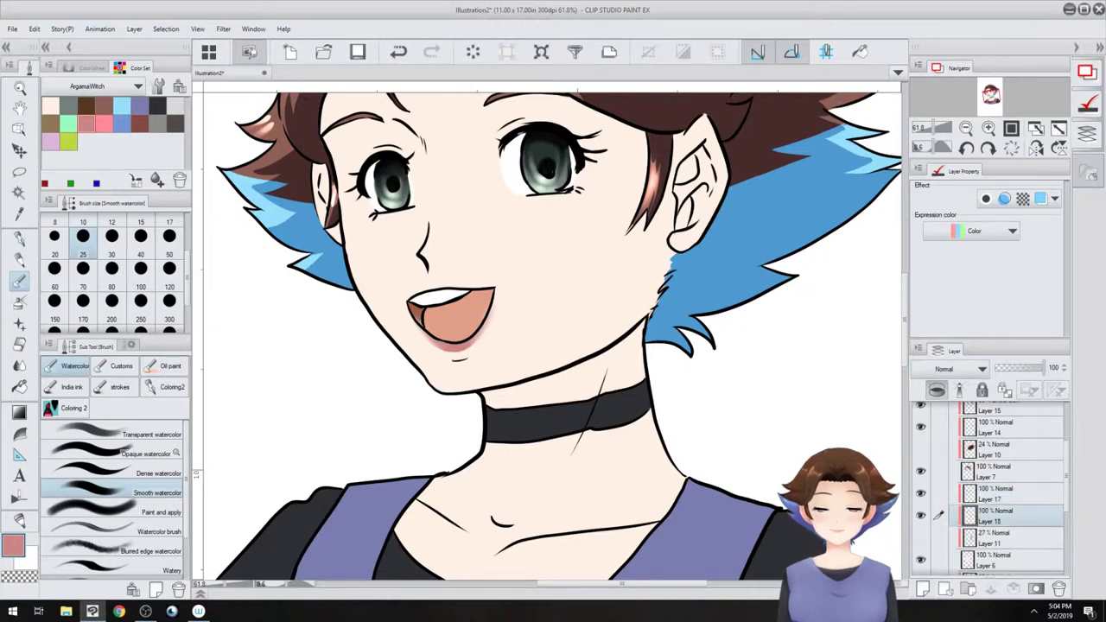
- Toggle the visibility of Layer 6 and Layer 11 to check what each one contains
click(920, 559)
click(920, 560)
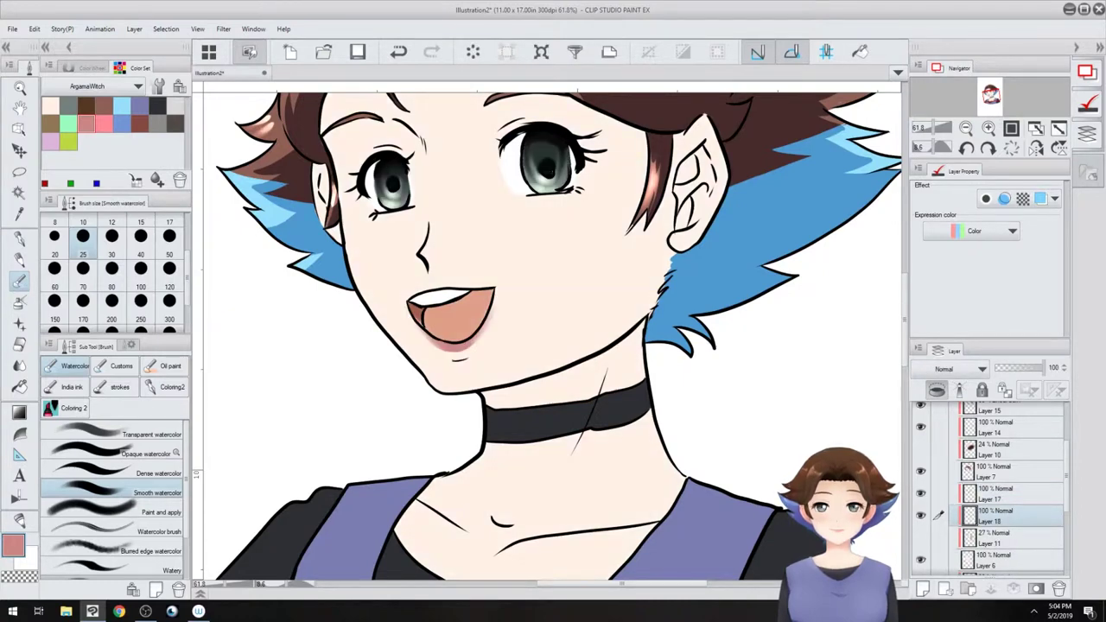
click(921, 538)
click(921, 538)
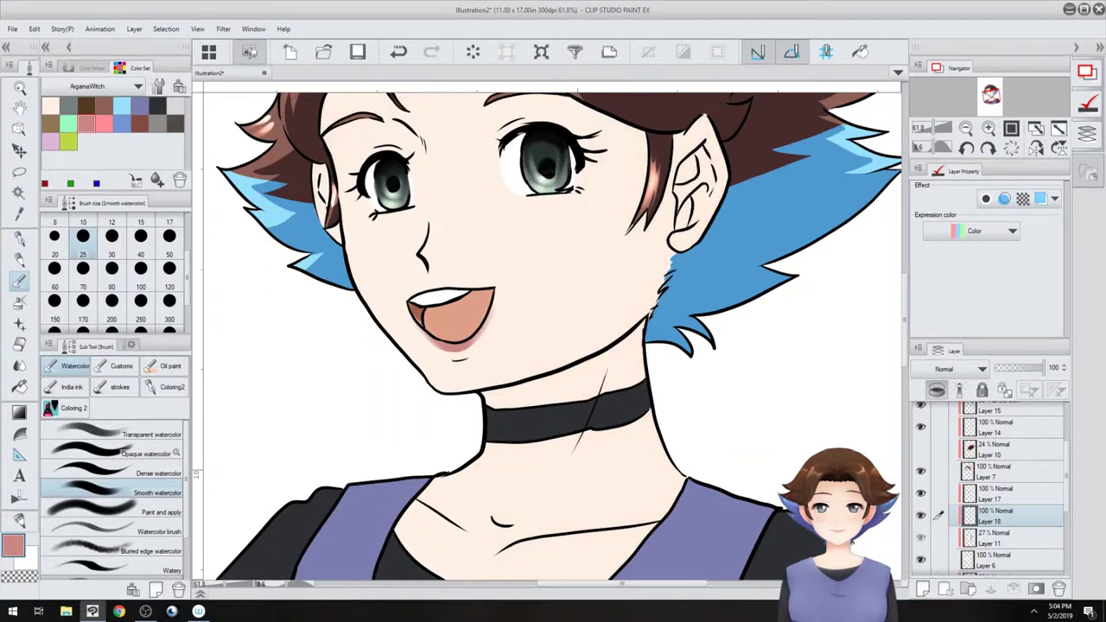
click(920, 538)
click(921, 538)
click(920, 559)
click(920, 560)
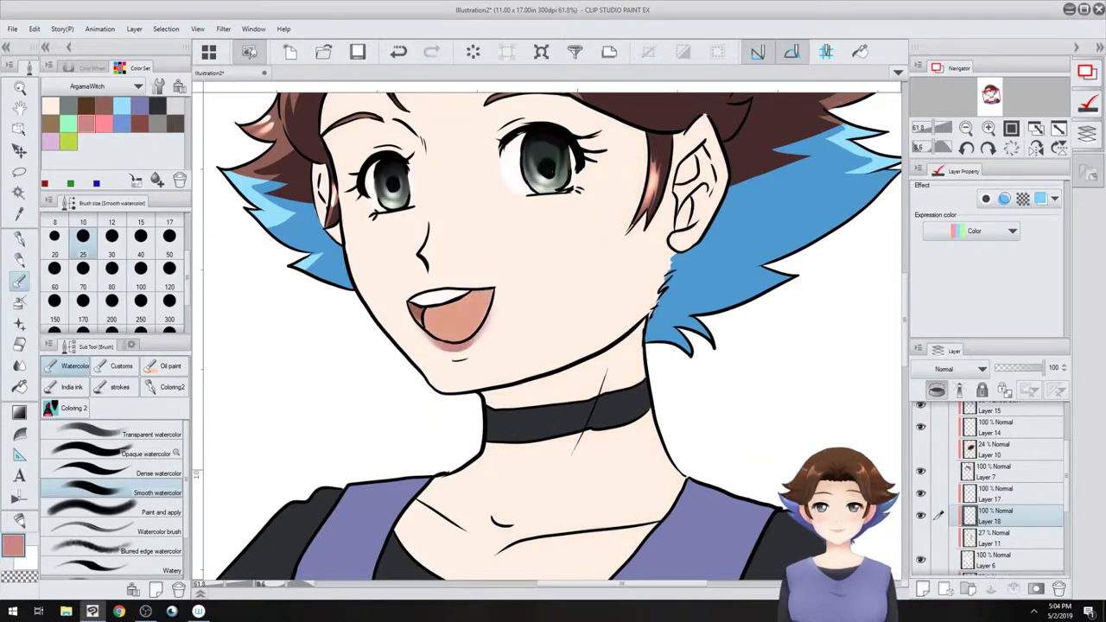
- Airbrush light pink (255, 175, 191) blush onto the cheek below the smaller eye with the Soft airbrush at size 120
scroll(473, 395, down, 2)
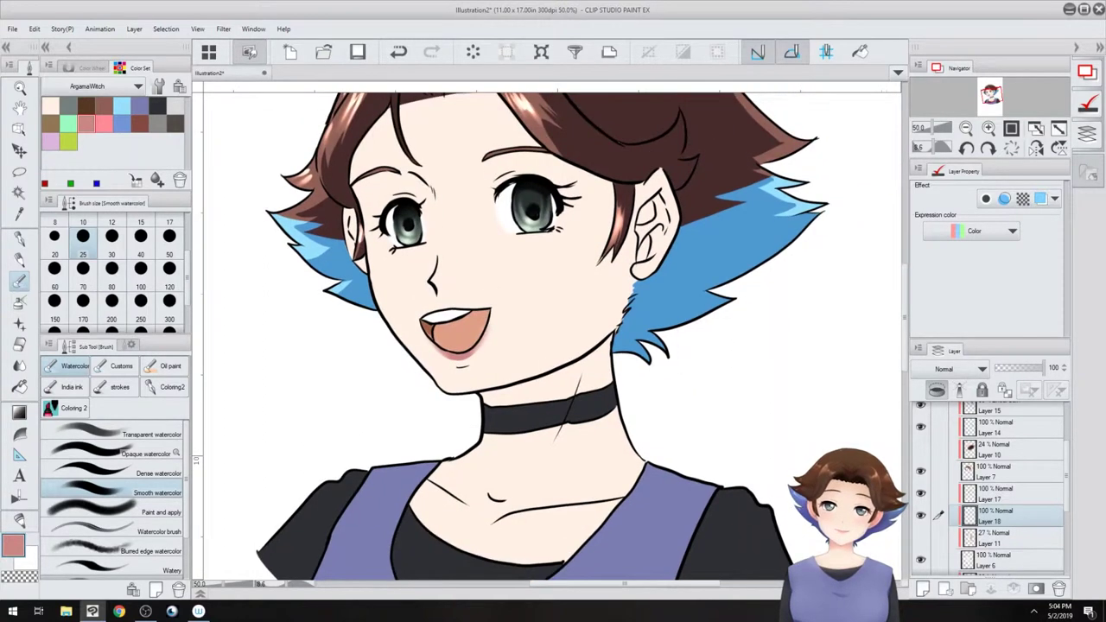
click(89, 68)
click(118, 101)
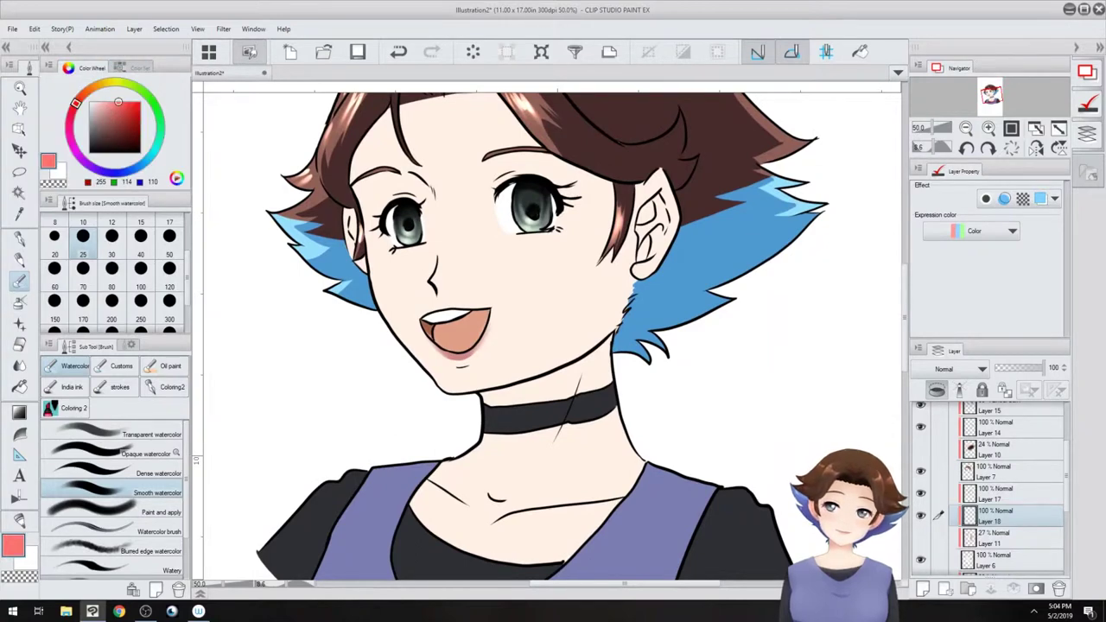
mouse_move(76, 103)
mouse_down()
mouse_move(71, 115)
mouse_move(107, 102)
mouse_up()
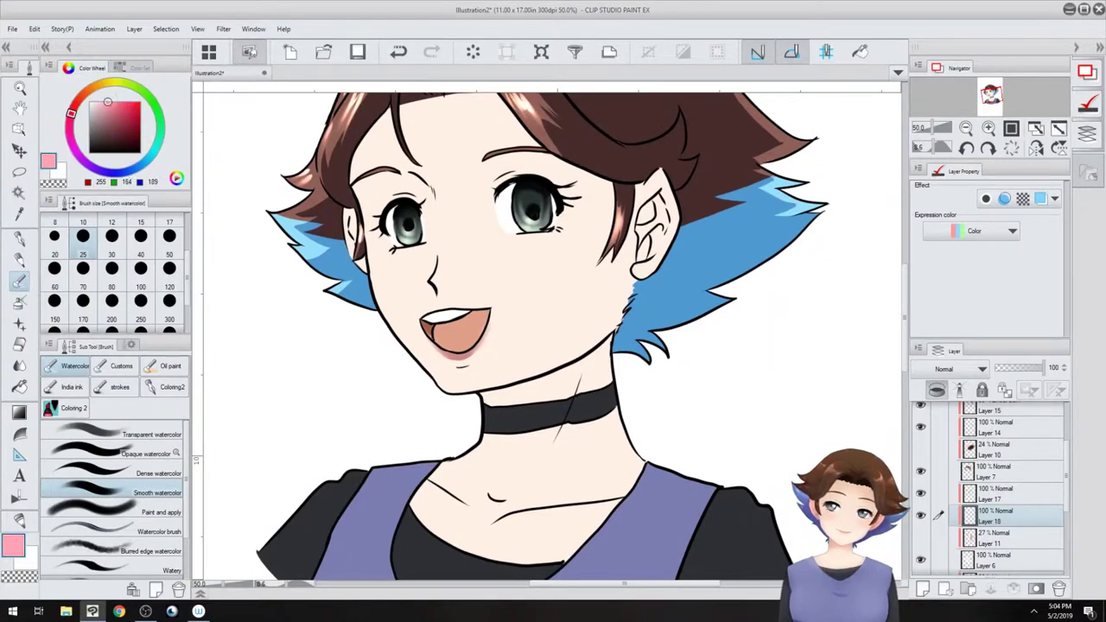
click(19, 301)
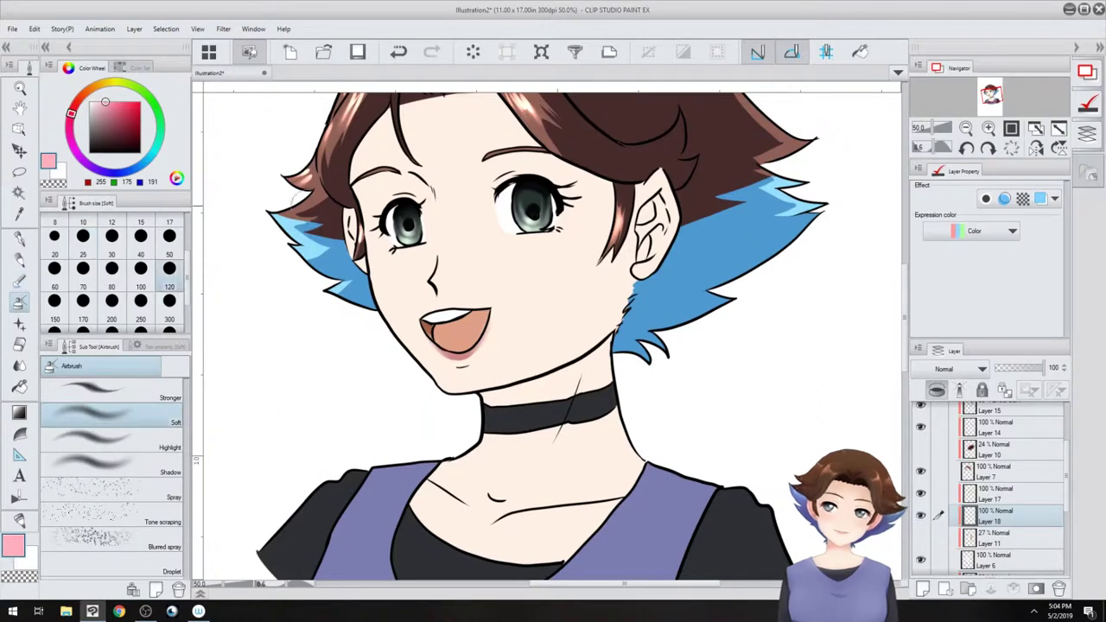
drag(384, 251, 399, 298)
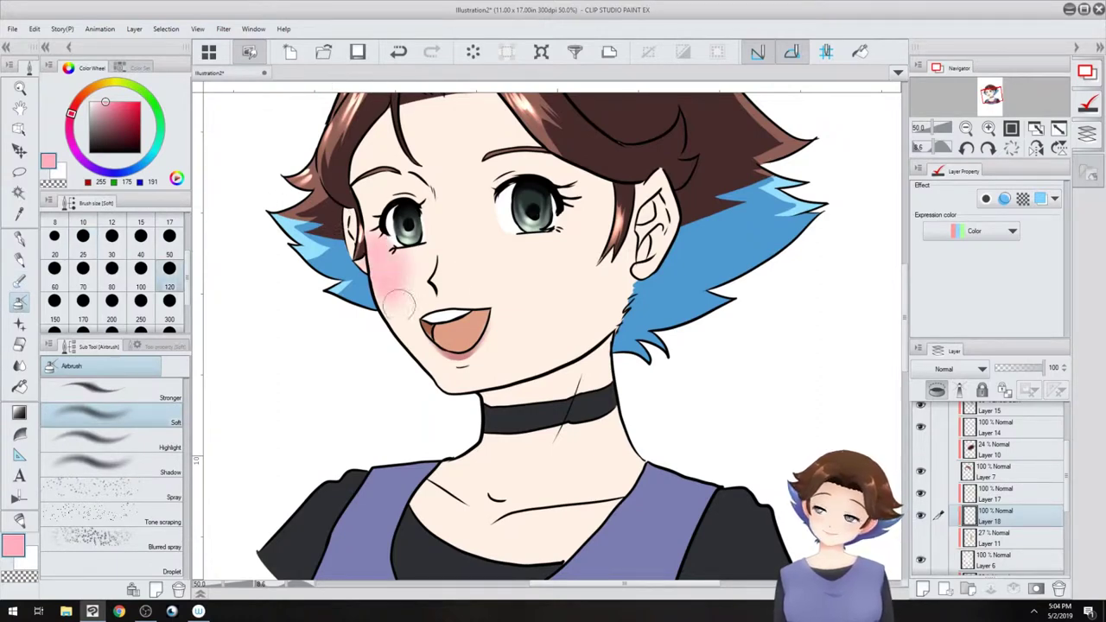
- Airbrush soft pink blush onto the cheeks, ears, neck and collarbones with the Soft airbrush at size 120
mouse_move(562, 259)
mouse_down()
mouse_move(536, 259)
mouse_move(553, 235)
mouse_move(600, 222)
mouse_move(575, 246)
mouse_move(591, 277)
mouse_up()
mouse_move(682, 181)
mouse_down()
mouse_move(672, 169)
mouse_move(658, 223)
mouse_up()
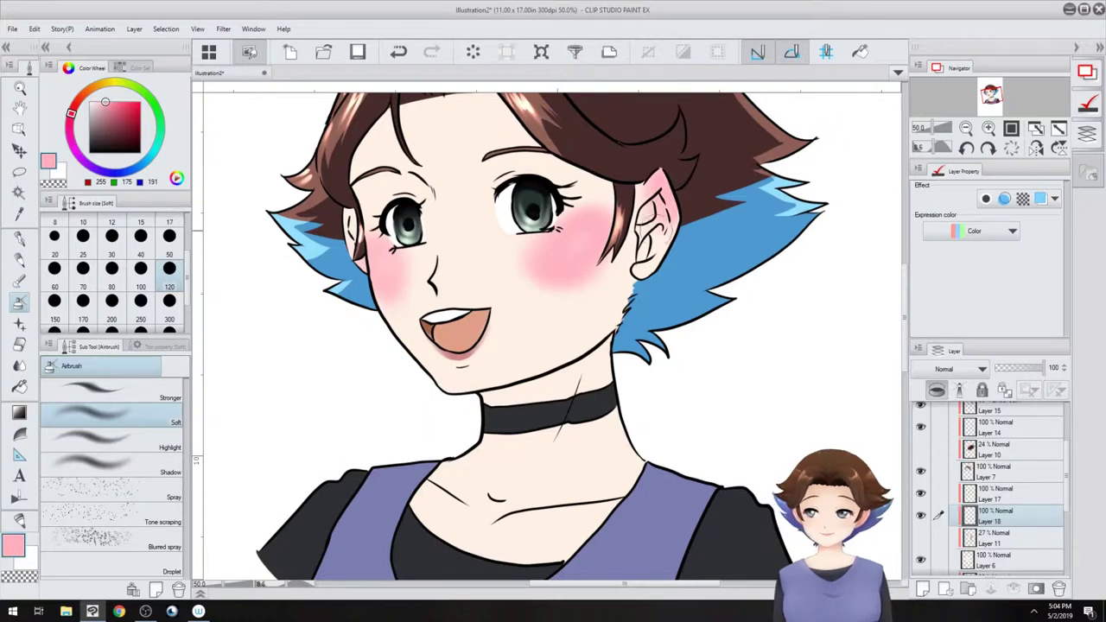
drag(510, 425, 532, 432)
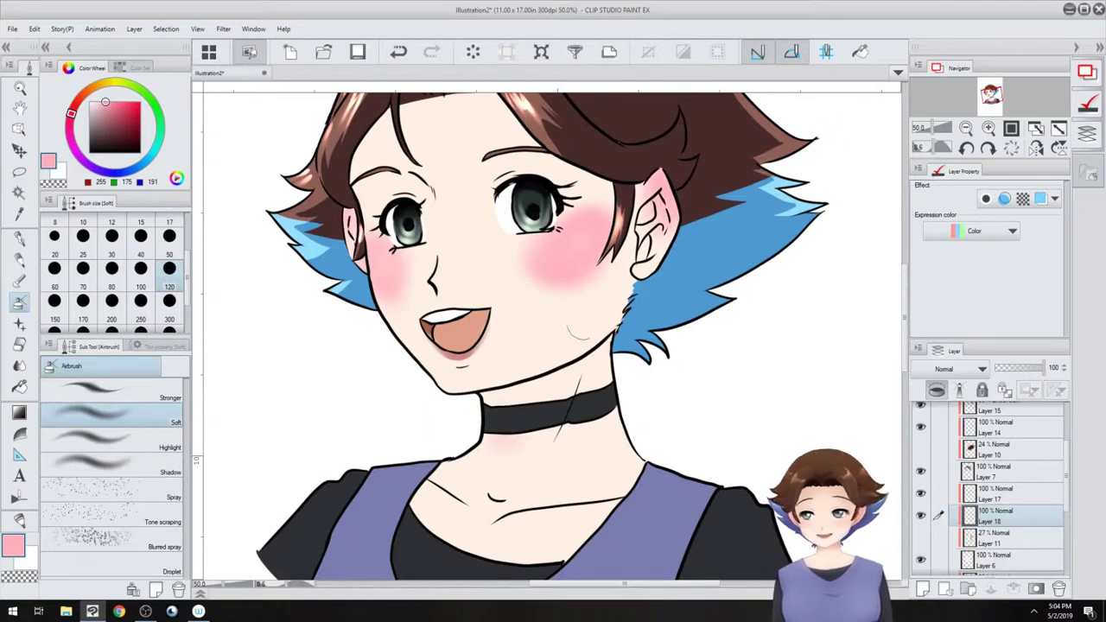
scroll(604, 328, down, 3)
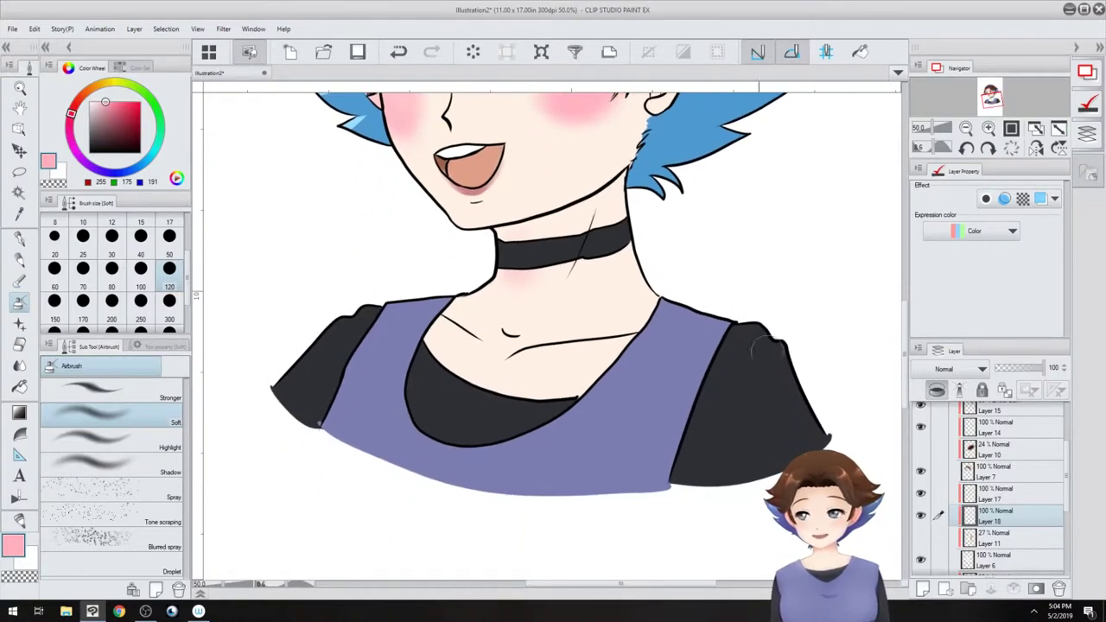
drag(549, 353, 594, 338)
drag(459, 332, 488, 348)
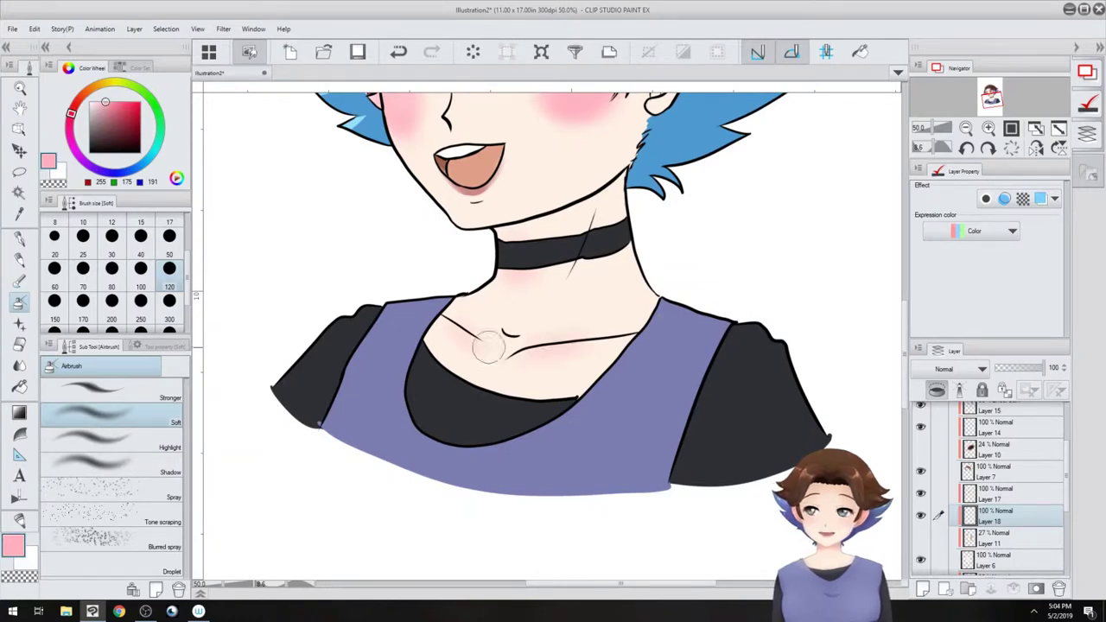
scroll(501, 330, up, 3)
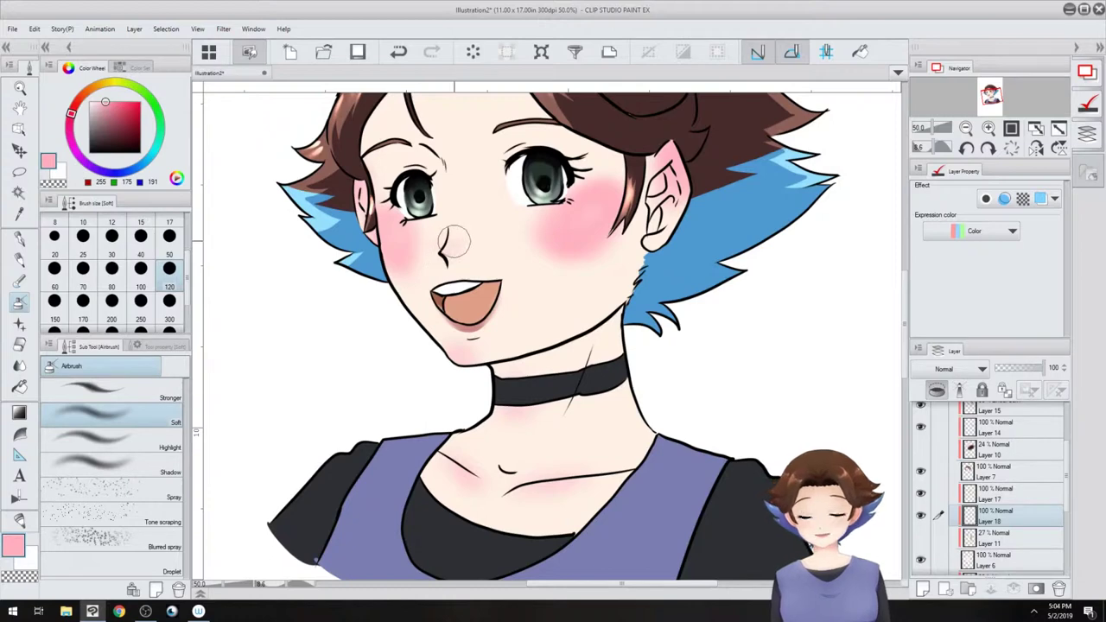
- Set the blush layer's blending mode to Linear burn and its opacity to 26%
click(946, 369)
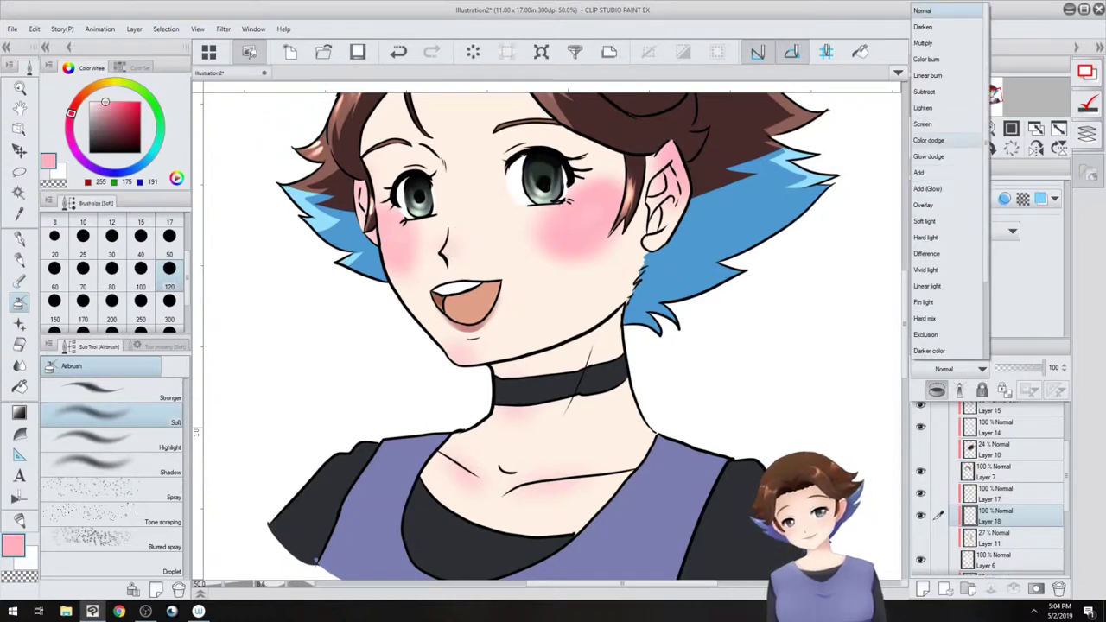
click(927, 75)
drag(1044, 368, 1015, 367)
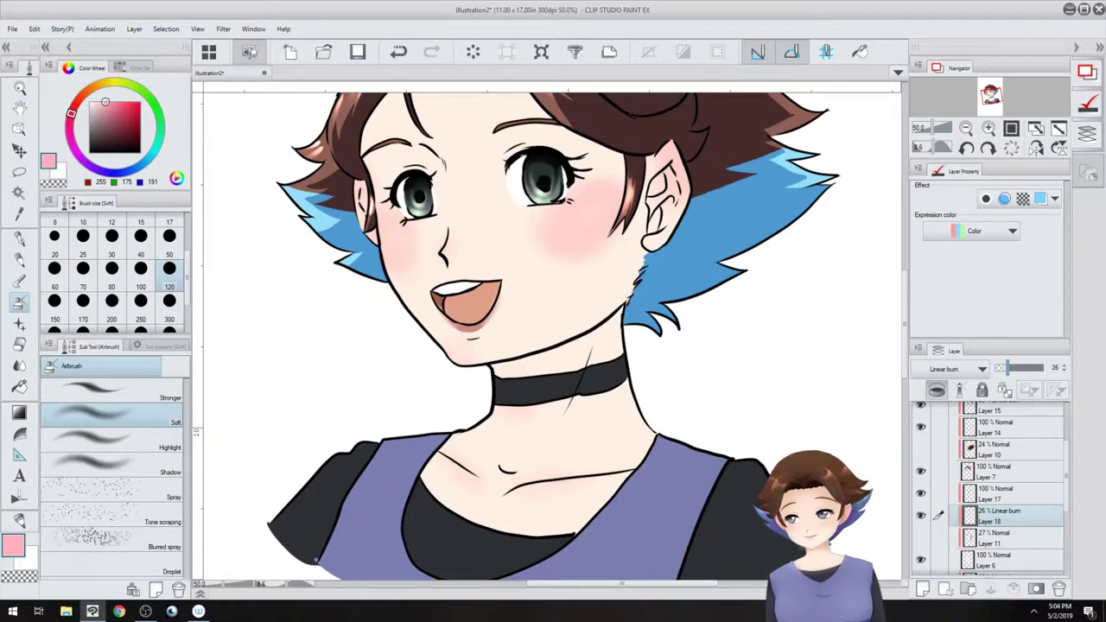
- Switch to the Smooth watercolor brush and set its size to 120
drag(552, 285, 537, 370)
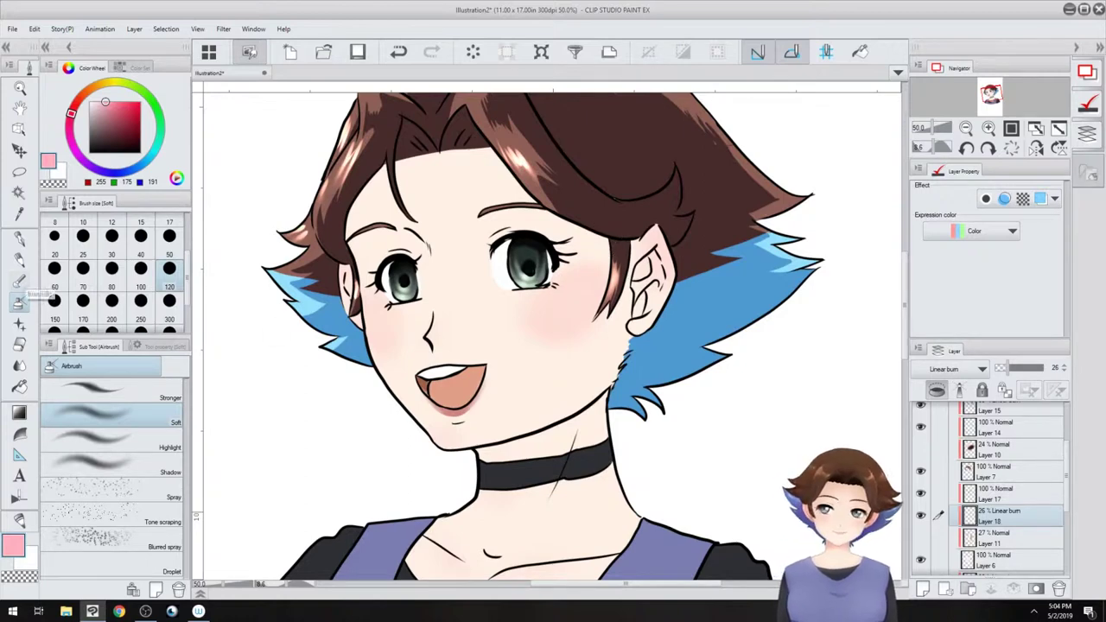
click(19, 281)
click(170, 305)
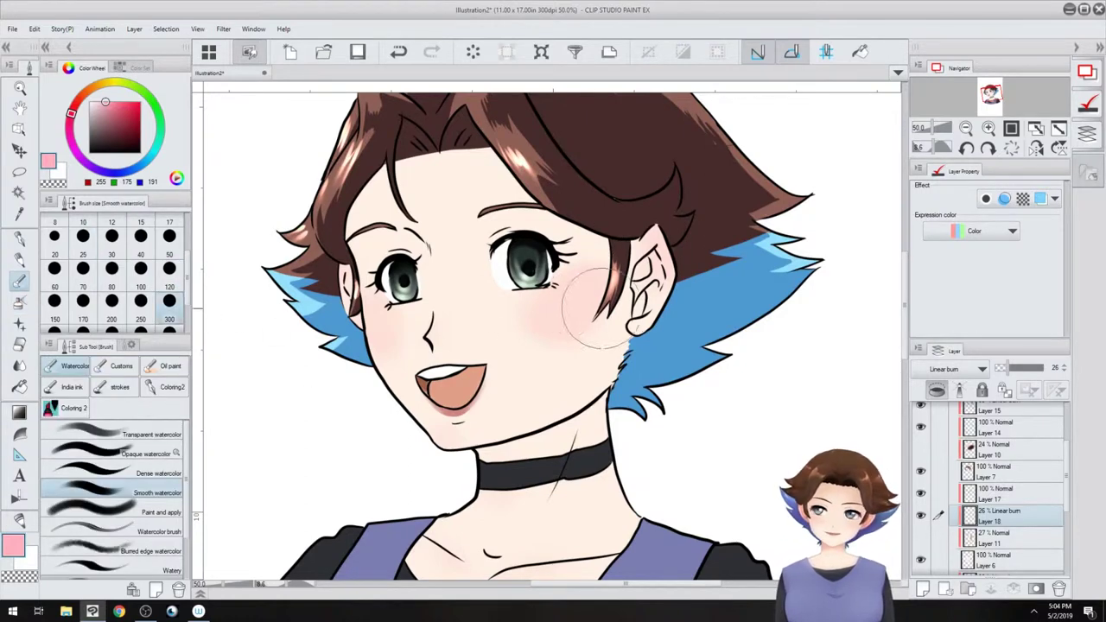
click(170, 273)
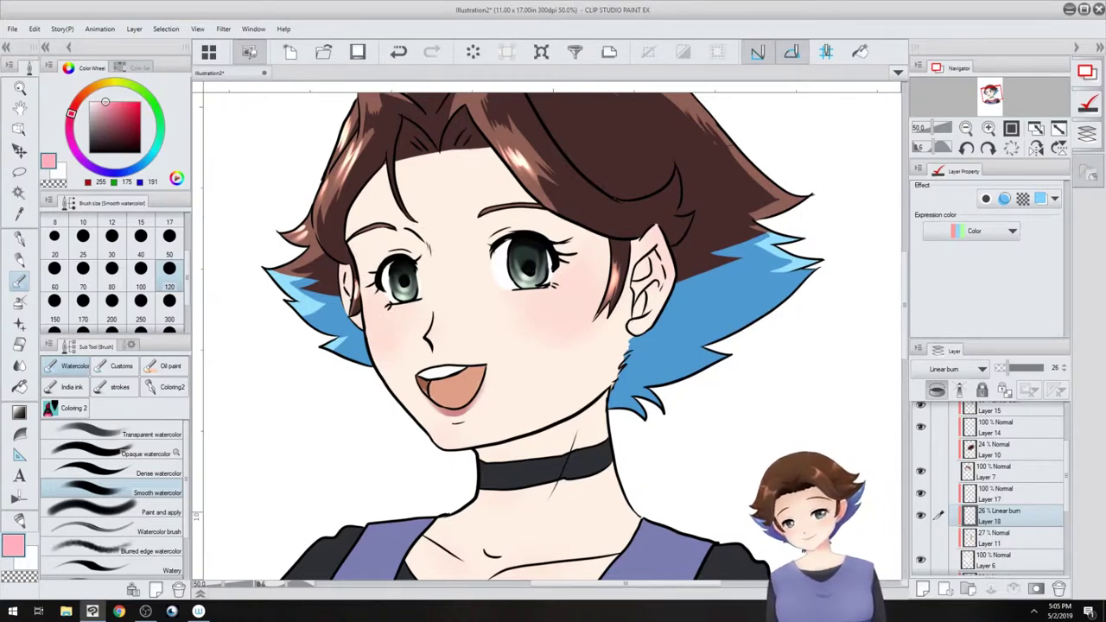
- Hide Layers 17 and 18, and add a new layer above them clipped to the layer below
click(921, 515)
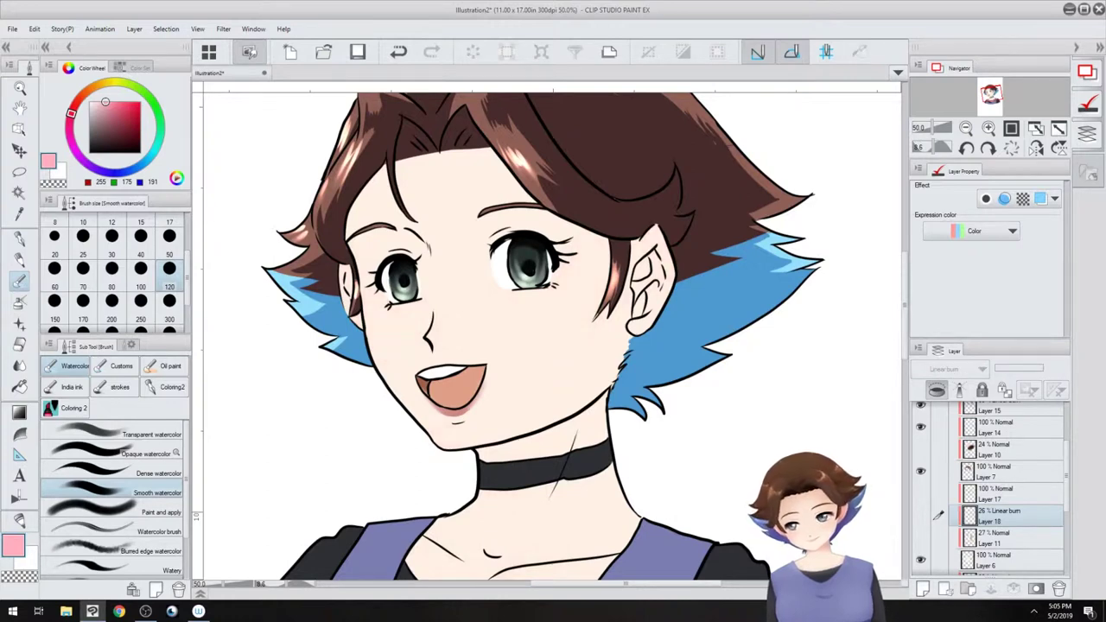
key(ctrl+z)
key(ctrl+y)
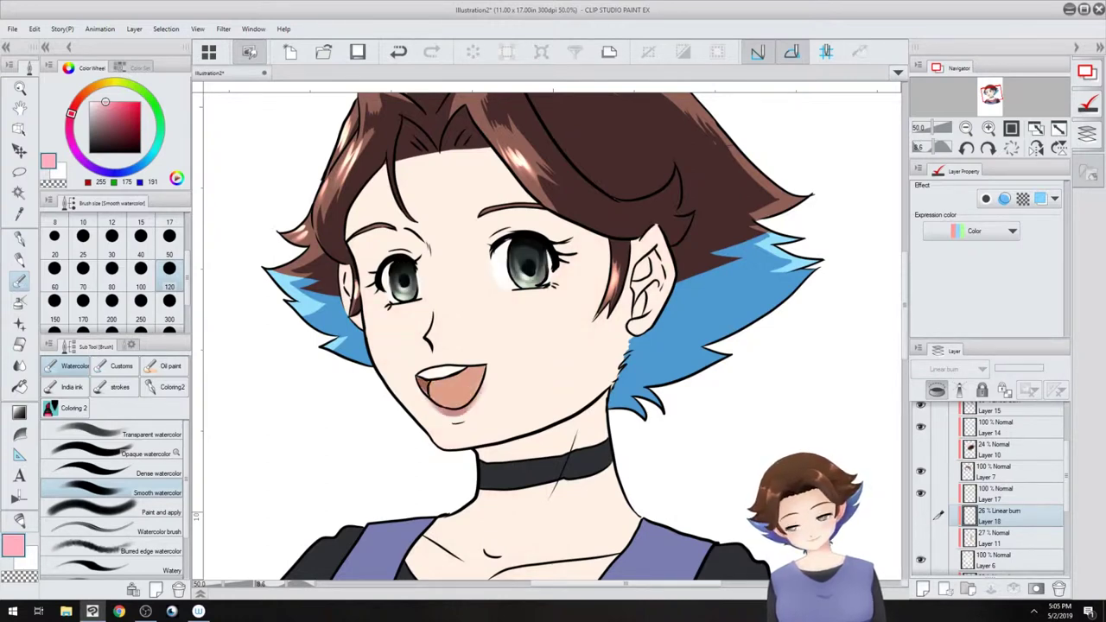
key(ctrl+z)
key(ctrl+z)
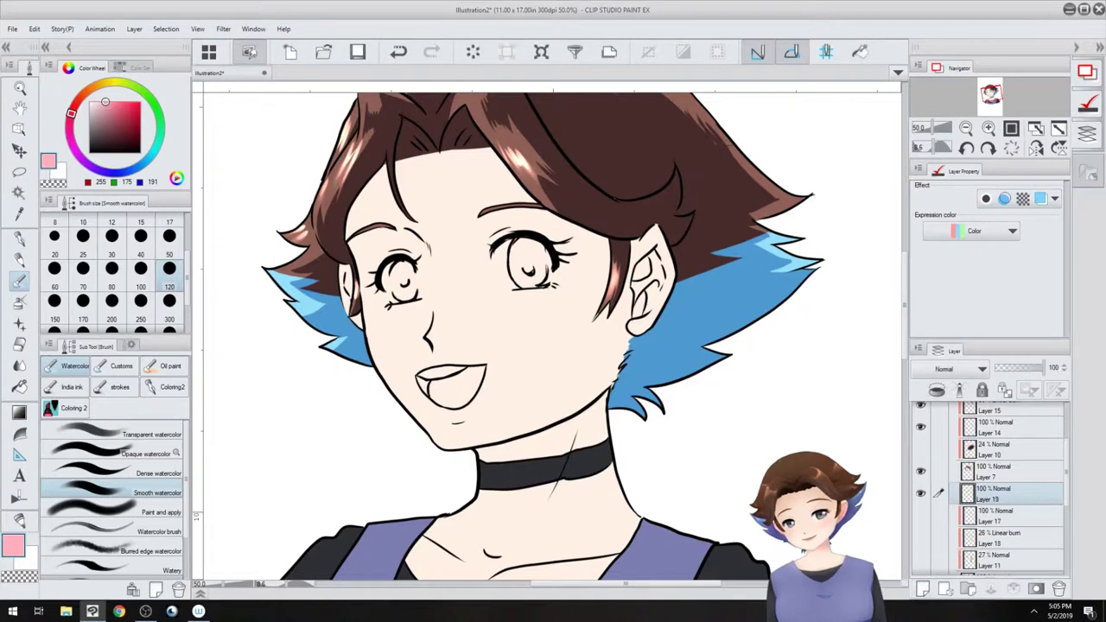
click(936, 390)
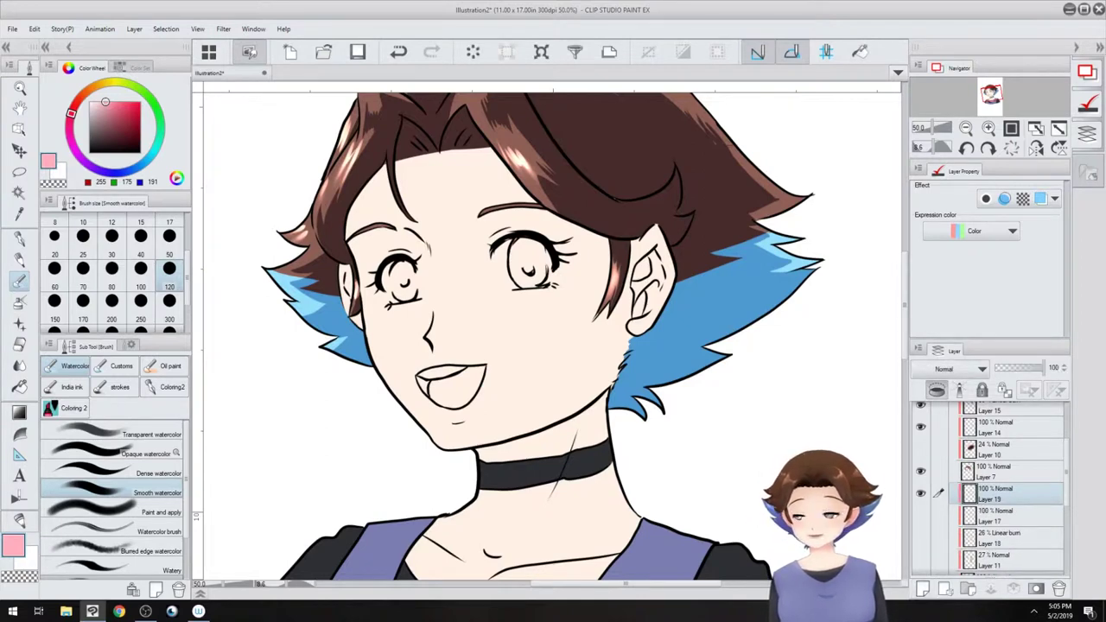
- Outline the shadow shapes on the forehead, along the hairline and down the cheek in light purple with the G-pen at size 40
click(138, 68)
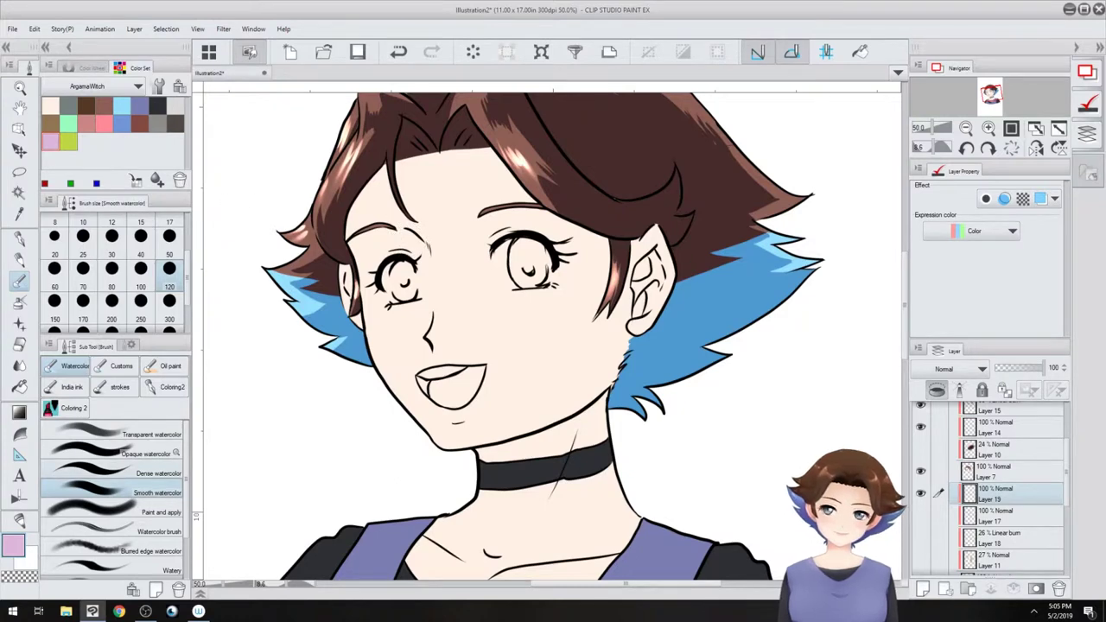
click(112, 470)
click(19, 240)
drag(553, 337, 567, 386)
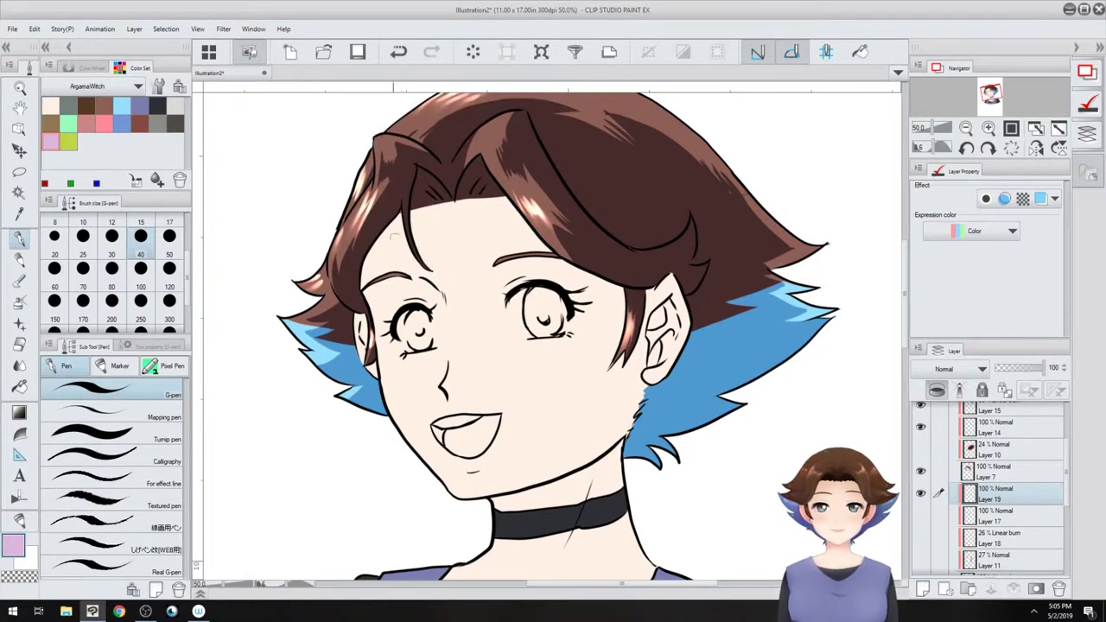
drag(447, 197, 367, 297)
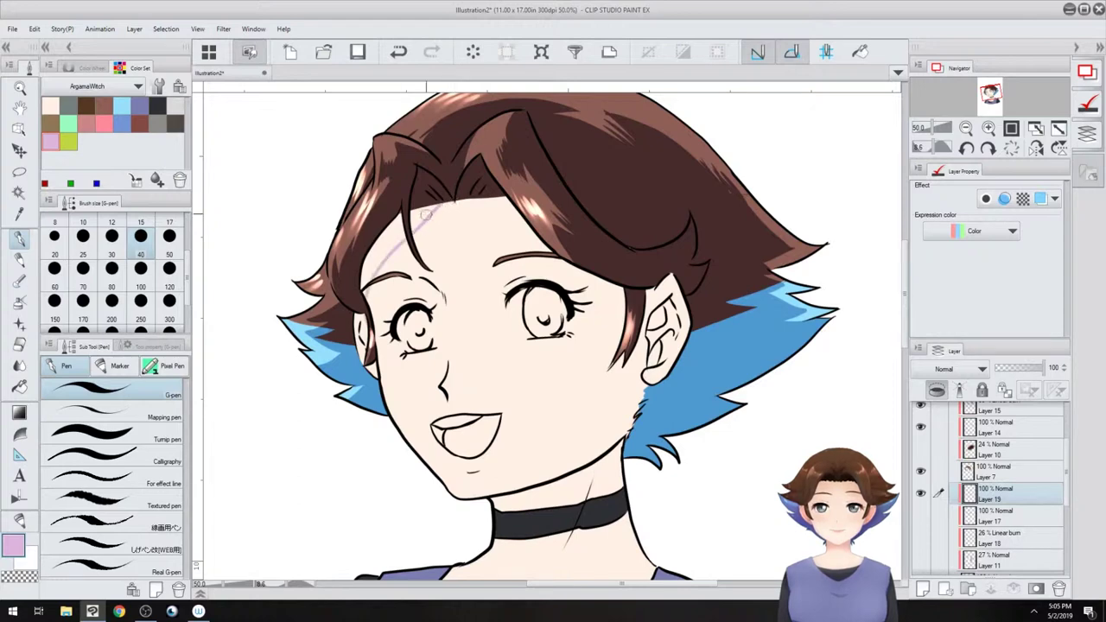
drag(423, 219, 454, 277)
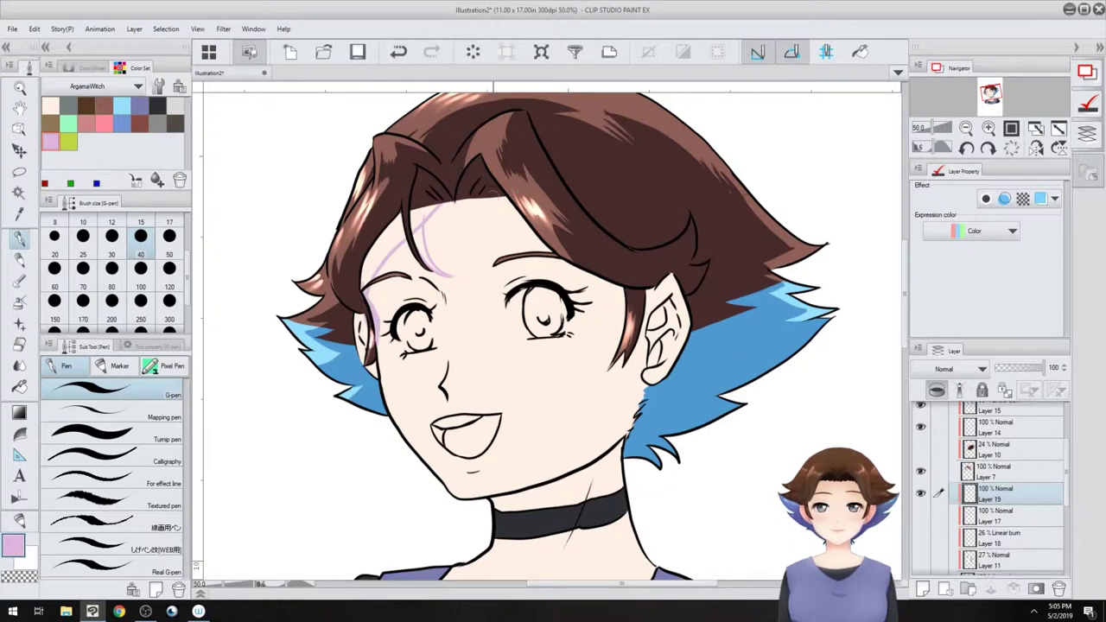
mouse_move(497, 197)
mouse_down()
mouse_move(553, 254)
mouse_move(594, 342)
mouse_move(574, 471)
mouse_up()
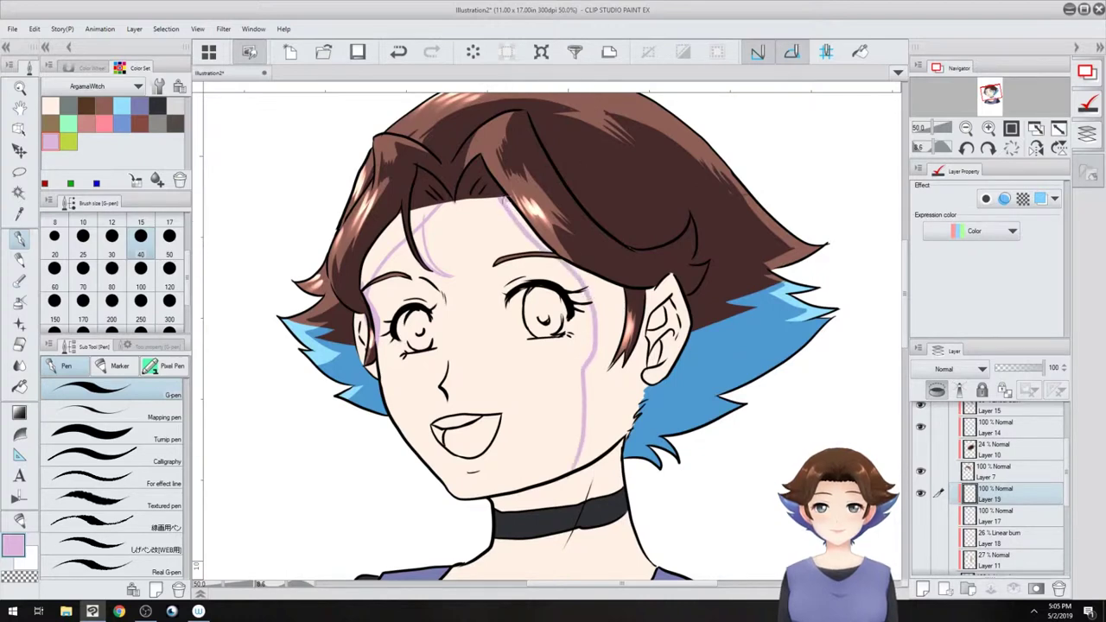
drag(504, 200, 544, 247)
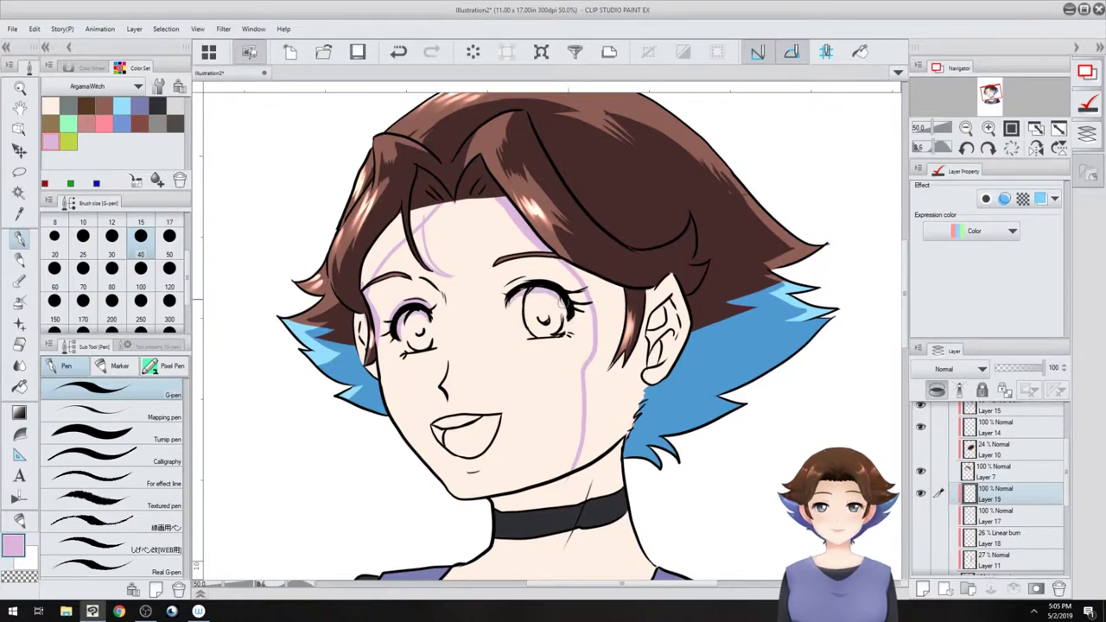
- Draw light purple shadows around the upper eyelids, under the eyebrows, beside the nose, in the mouth and below the lip
mouse_move(508, 292)
mouse_down()
mouse_move(537, 275)
mouse_move(567, 293)
mouse_up()
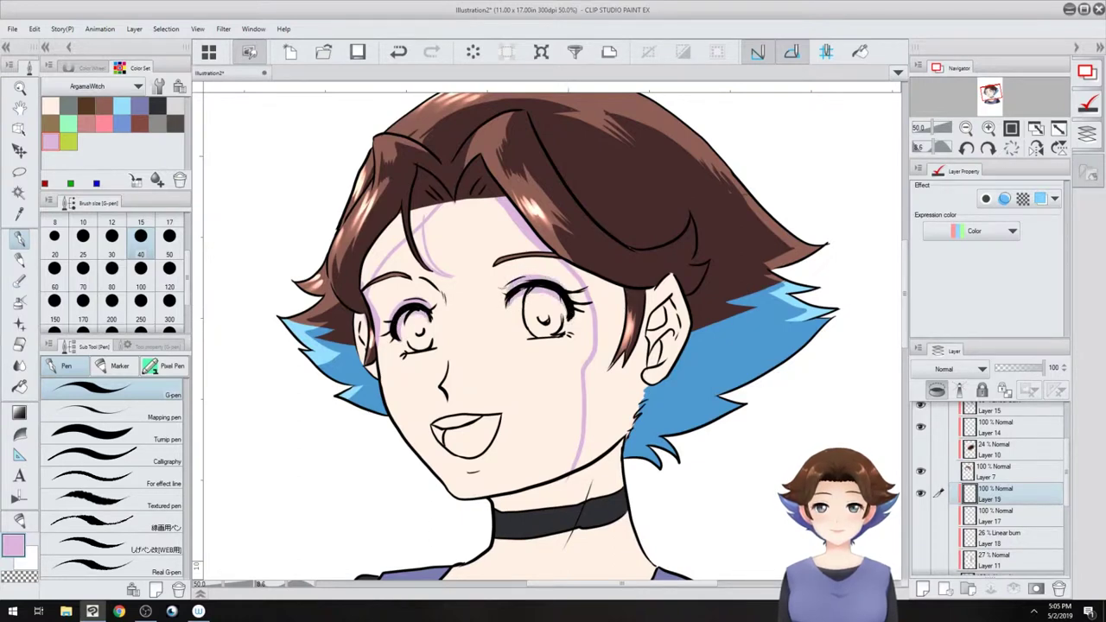
drag(493, 265, 531, 260)
drag(383, 278, 442, 293)
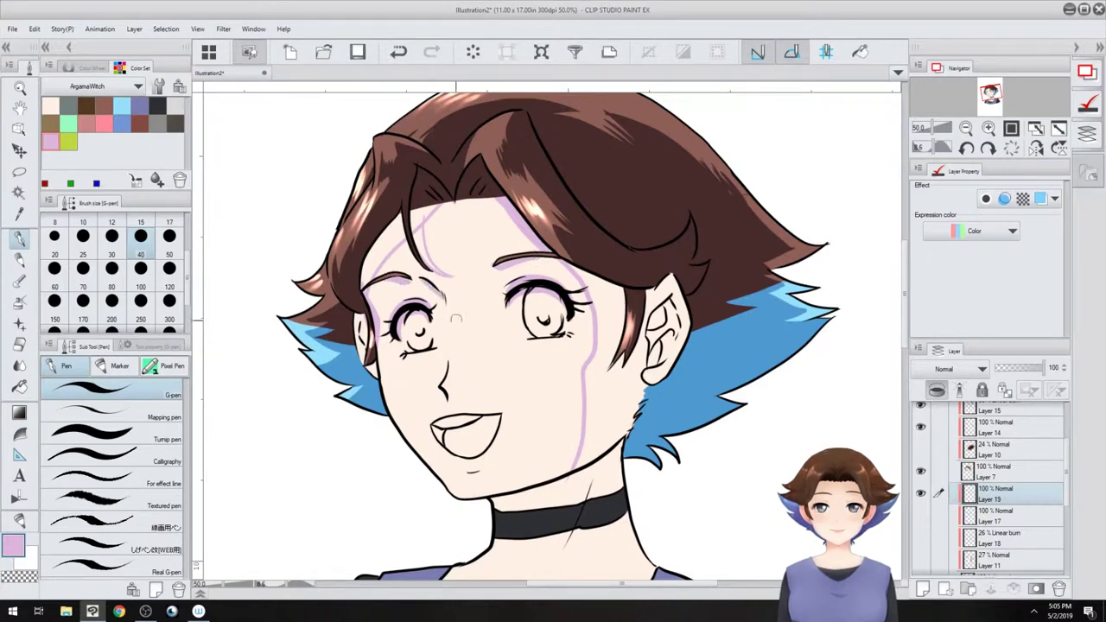
mouse_move(448, 392)
mouse_down()
mouse_move(452, 384)
mouse_move(459, 394)
mouse_move(449, 395)
mouse_move(478, 304)
mouse_up()
mouse_move(484, 358)
mouse_down()
mouse_move(520, 318)
mouse_move(522, 339)
mouse_move(519, 325)
mouse_move(551, 372)
mouse_up()
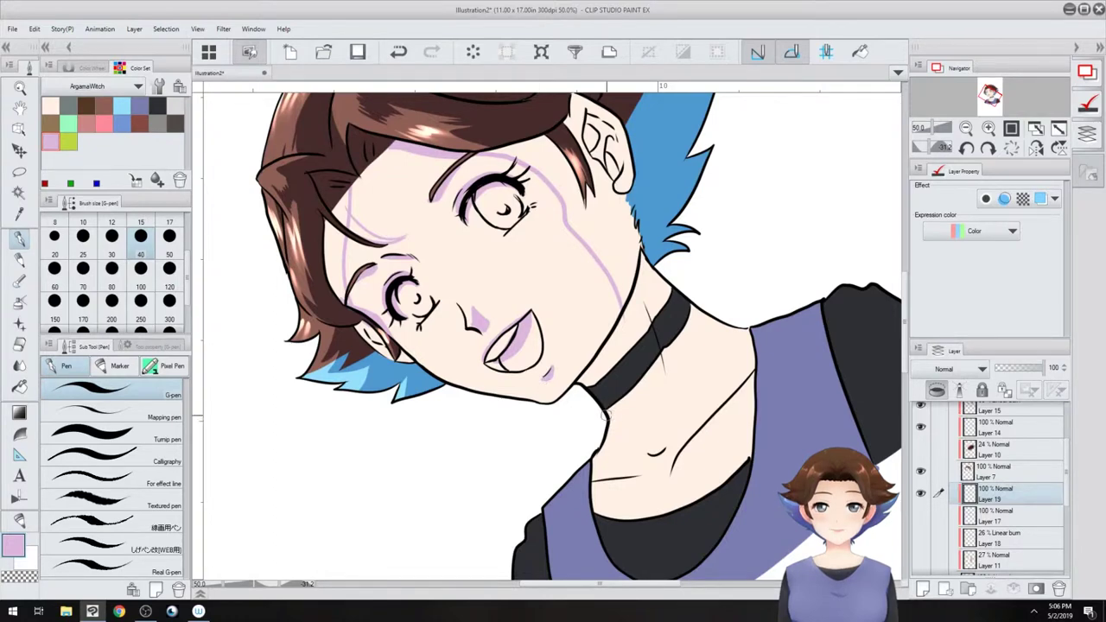
- Outline the light purple shadow shapes on the neck, around the choker and across the collarbones
mouse_move(604, 415)
mouse_down()
mouse_move(650, 400)
mouse_move(654, 278)
mouse_up()
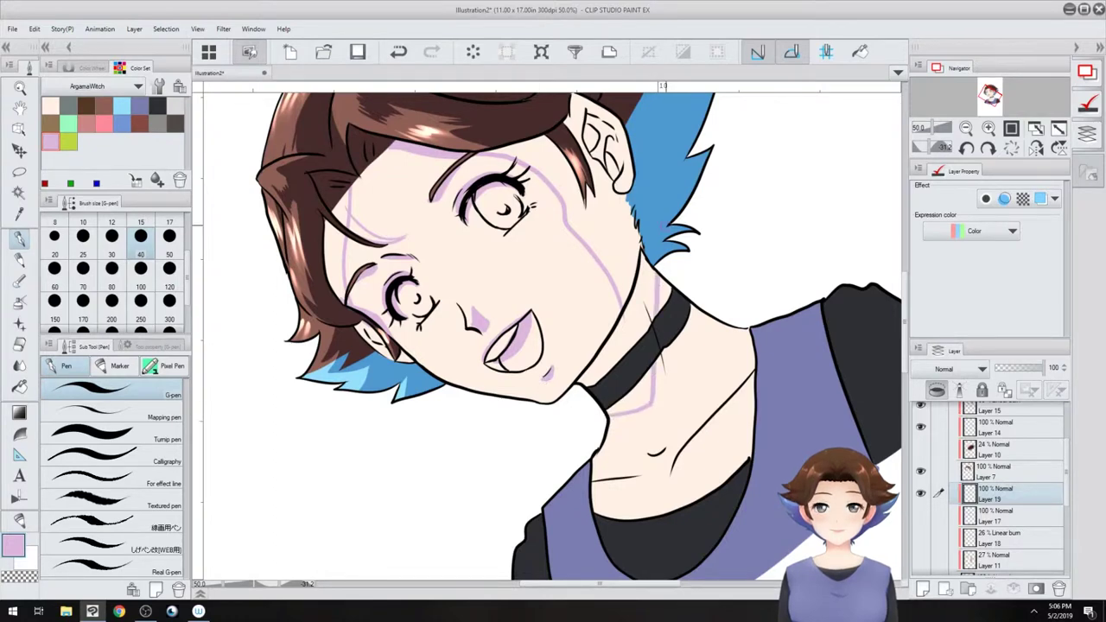
mouse_move(664, 225)
mouse_down()
mouse_move(728, 367)
mouse_move(640, 369)
mouse_up()
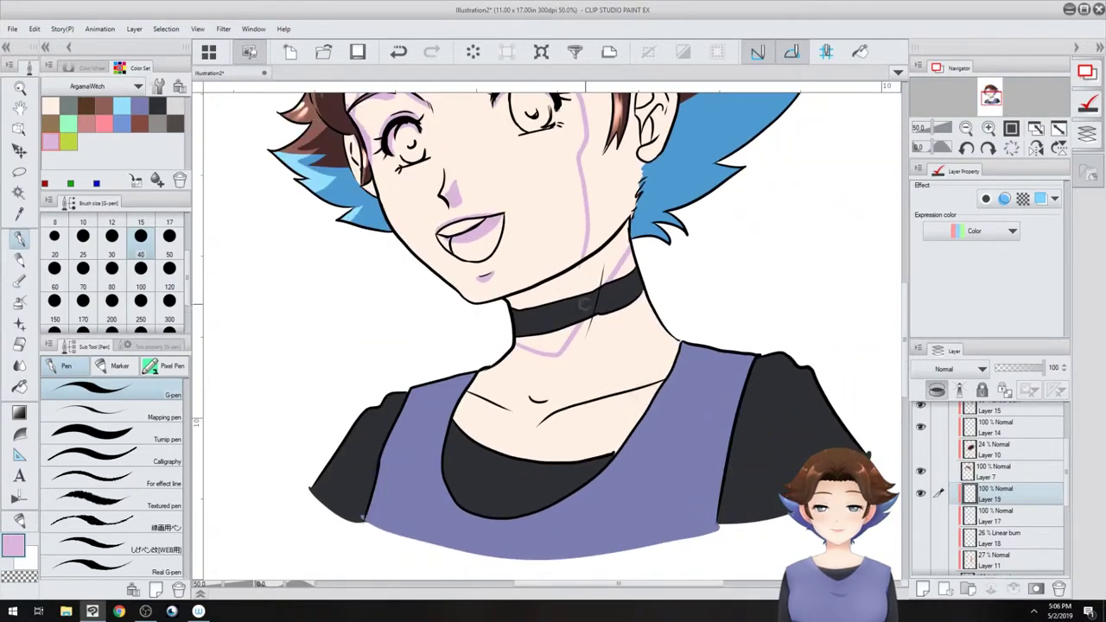
mouse_move(584, 304)
mouse_down()
mouse_move(568, 376)
mouse_move(598, 333)
mouse_move(613, 338)
mouse_move(627, 411)
mouse_move(575, 432)
mouse_move(557, 461)
mouse_up()
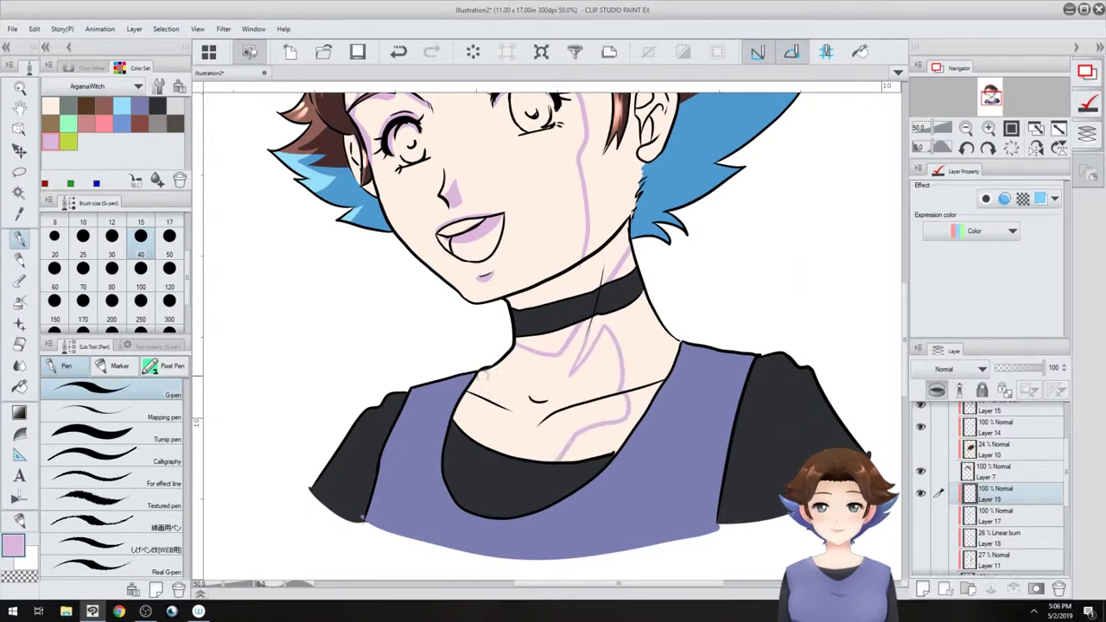
mouse_move(485, 374)
mouse_down()
mouse_move(497, 406)
mouse_move(480, 412)
mouse_move(480, 445)
mouse_up()
drag(530, 405, 534, 397)
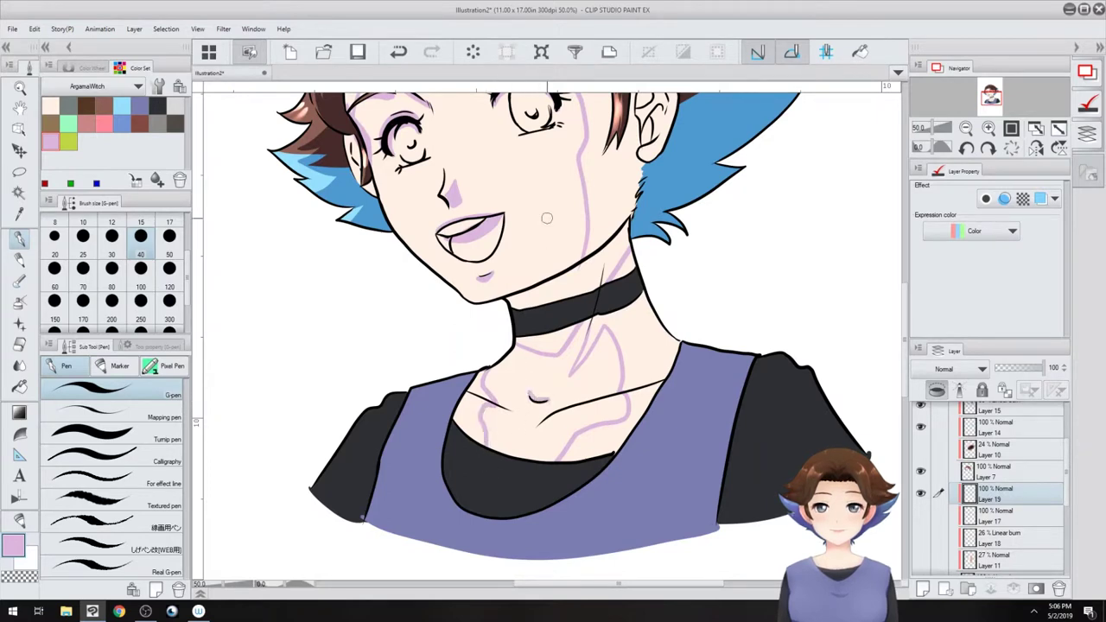
- Fill the outlined shadow areas on the cheek, neck and collarbones with light purple, referring to other layers
key(g)
click(611, 199)
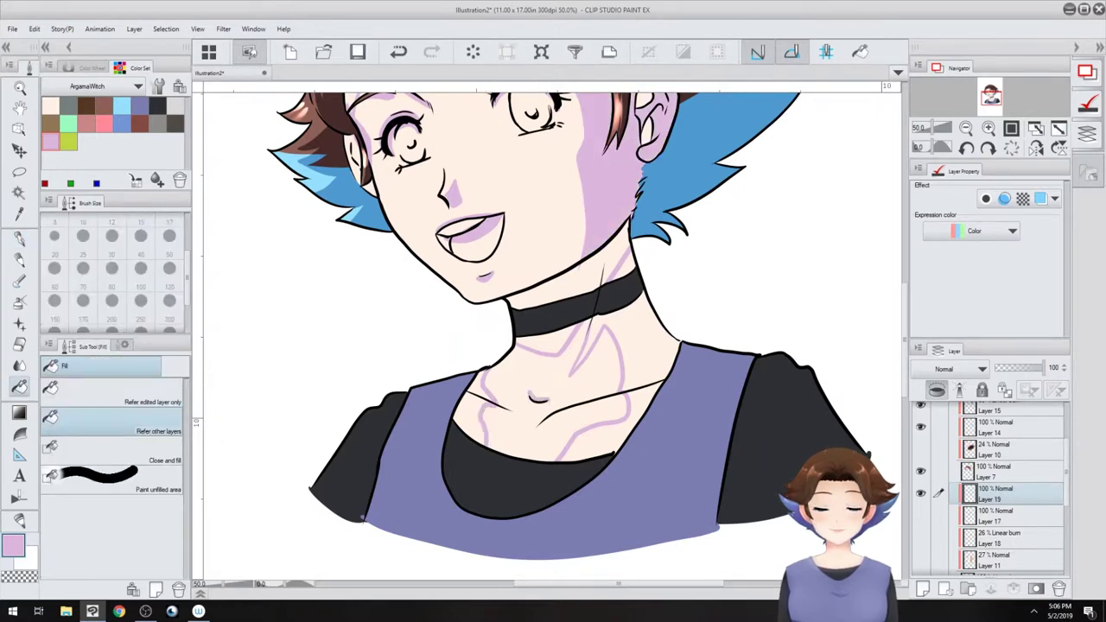
click(583, 276)
click(561, 341)
click(613, 346)
click(626, 266)
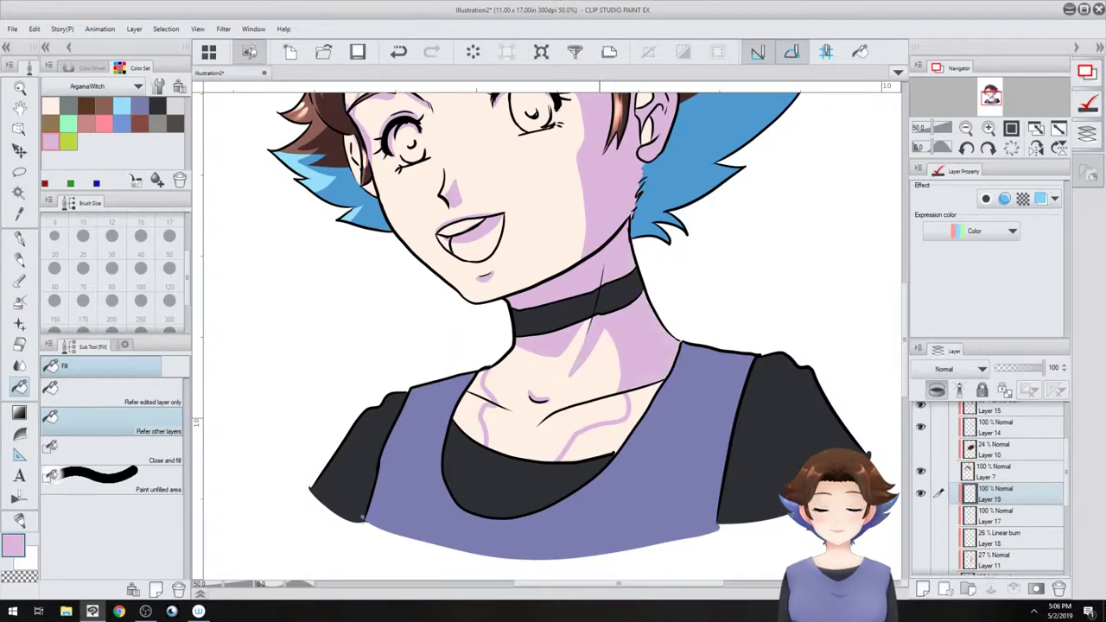
click(626, 418)
click(465, 414)
click(481, 387)
- Fill the outlined shadow areas on the forehead and around the front hair strand with light purple
drag(481, 388, 462, 576)
click(378, 220)
click(388, 252)
click(345, 257)
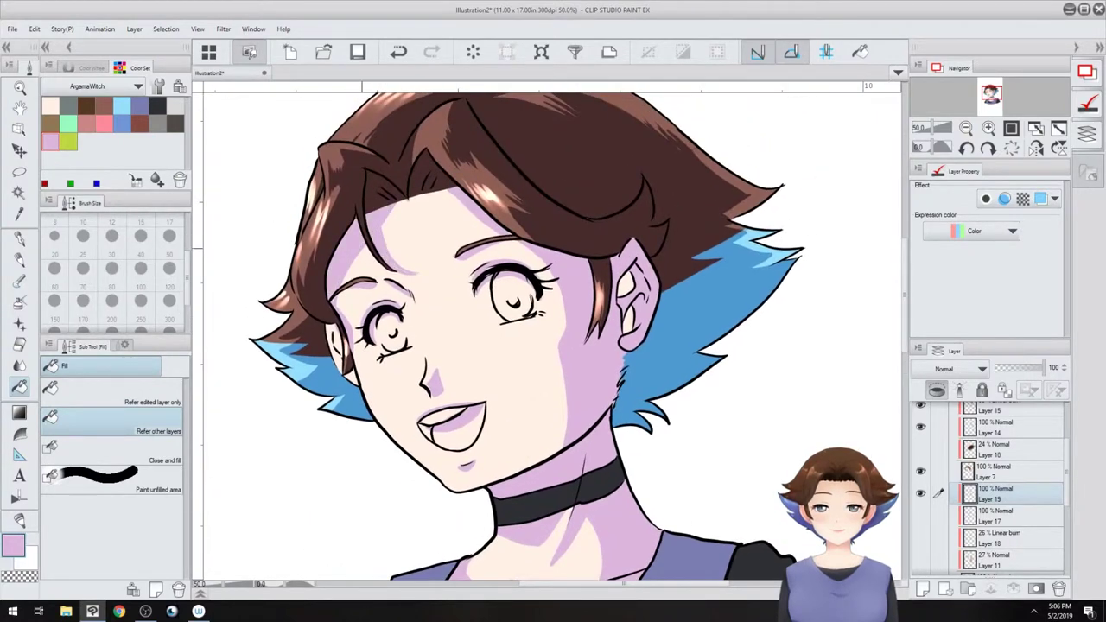
- Paint light purple shadow over the unfilled inner parts of both ears with the G-pen
scroll(480, 389, down, 1)
key(p)
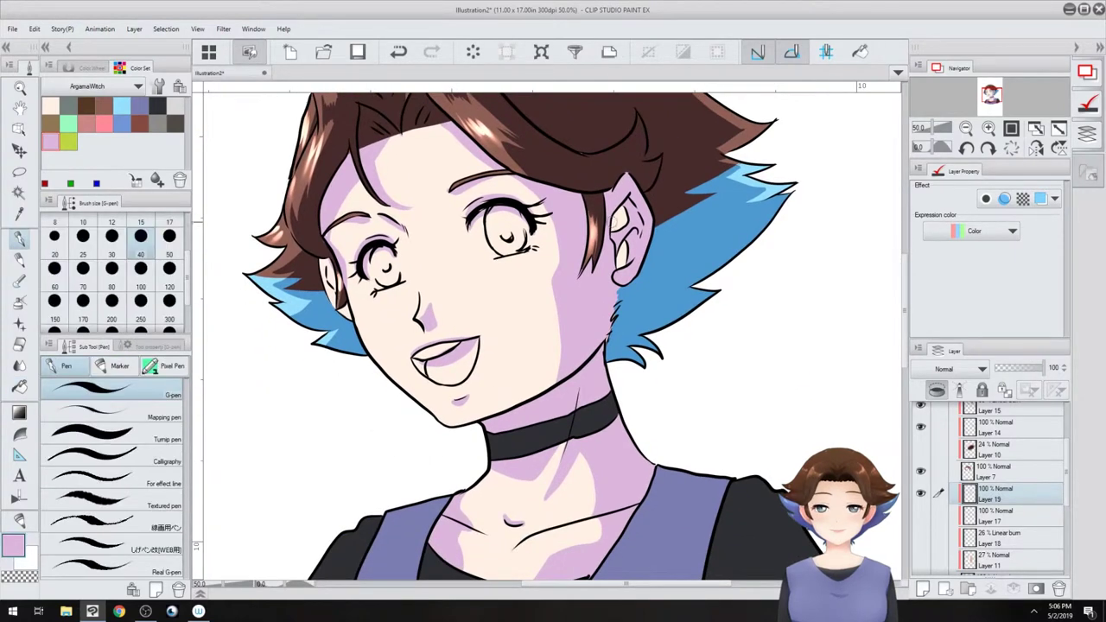
mouse_move(614, 227)
mouse_down()
mouse_move(620, 211)
mouse_move(619, 228)
mouse_up()
mouse_move(623, 245)
mouse_down()
mouse_move(620, 262)
mouse_move(622, 249)
mouse_up()
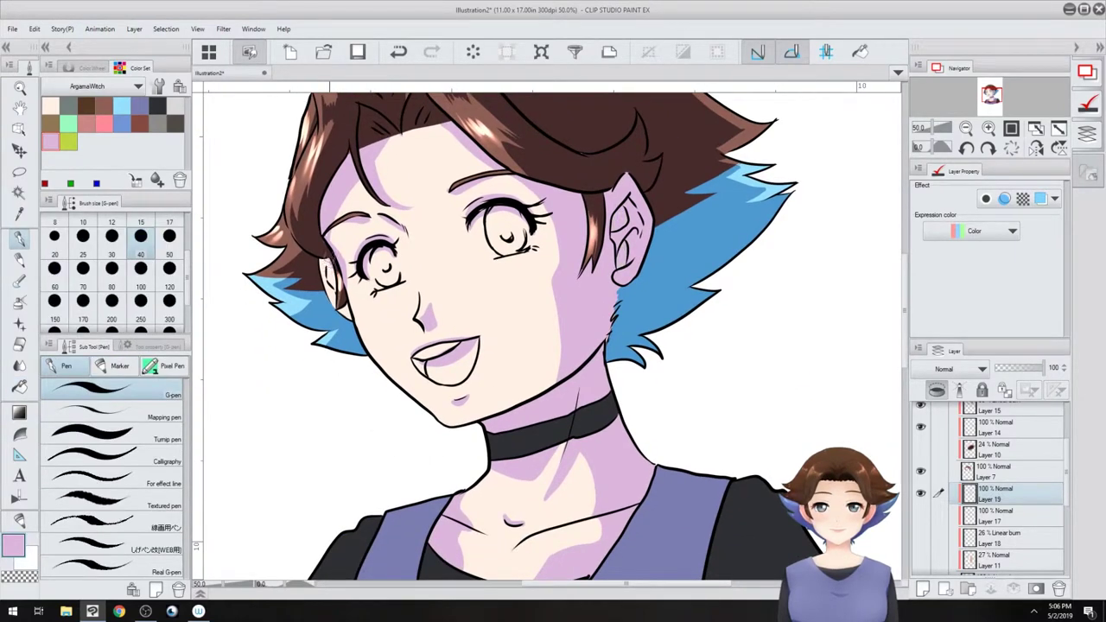
drag(329, 253, 349, 316)
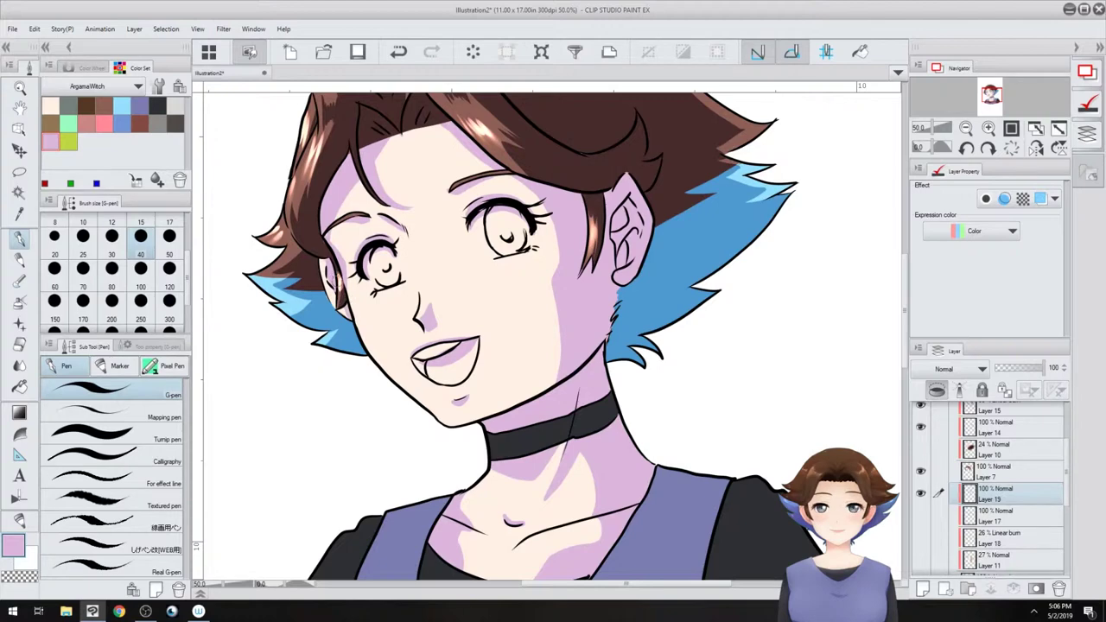
- Set the skin shadow layer to Linear burn at 65% opacity and soften the shadow edges with the Smooth watercolor brush
scroll(641, 404, down, 3)
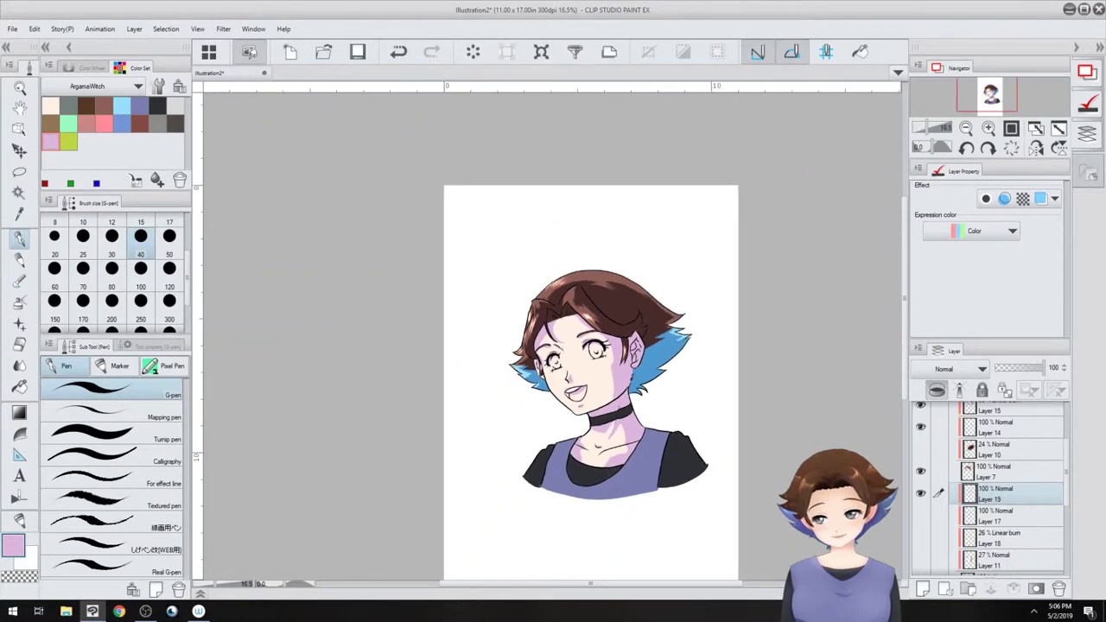
scroll(654, 420, up, 2)
click(950, 369)
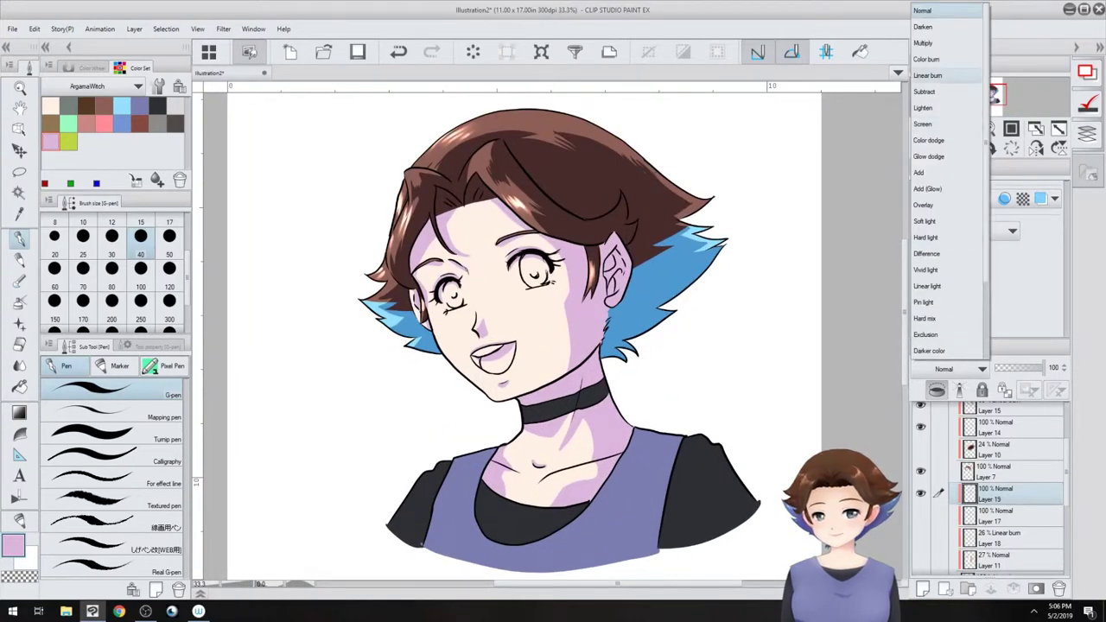
click(950, 75)
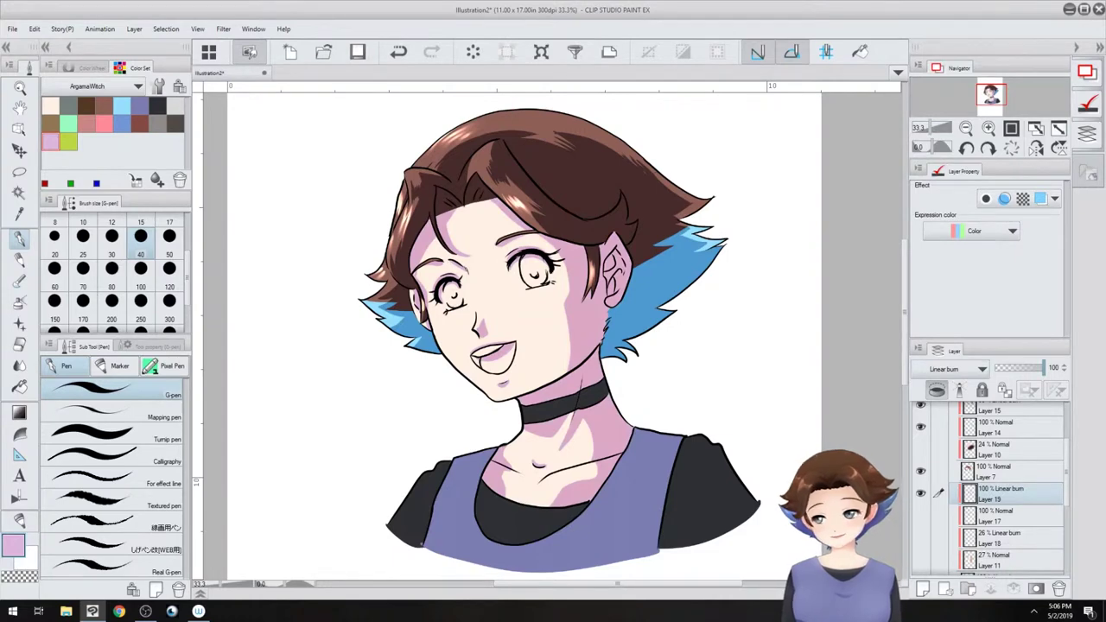
mouse_move(1041, 369)
mouse_down()
mouse_move(1022, 369)
mouse_move(1043, 369)
mouse_up()
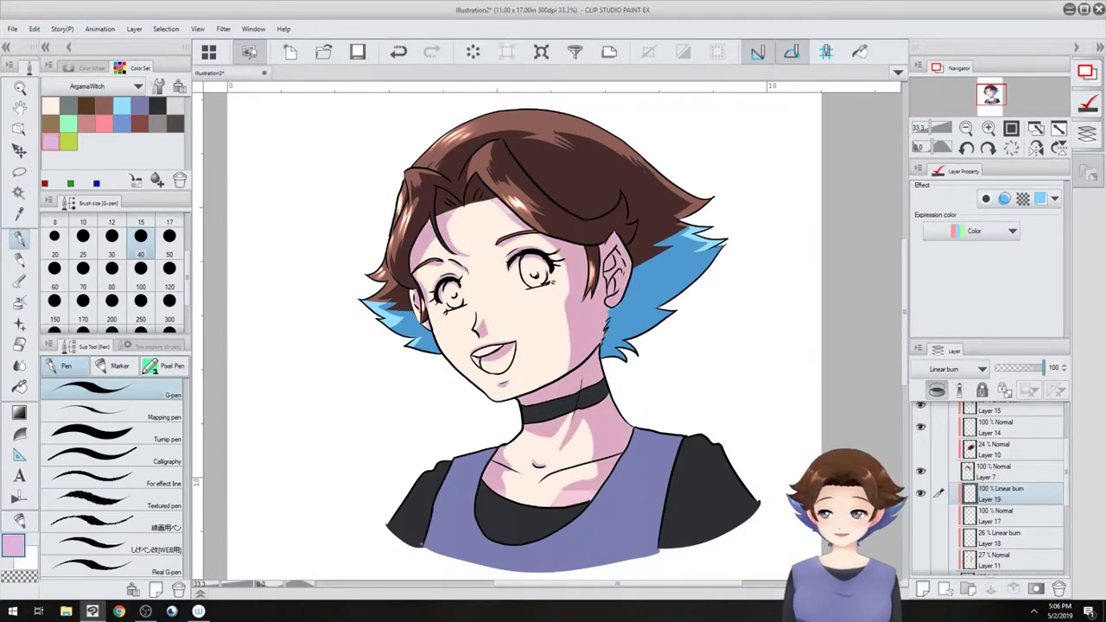
key(b)
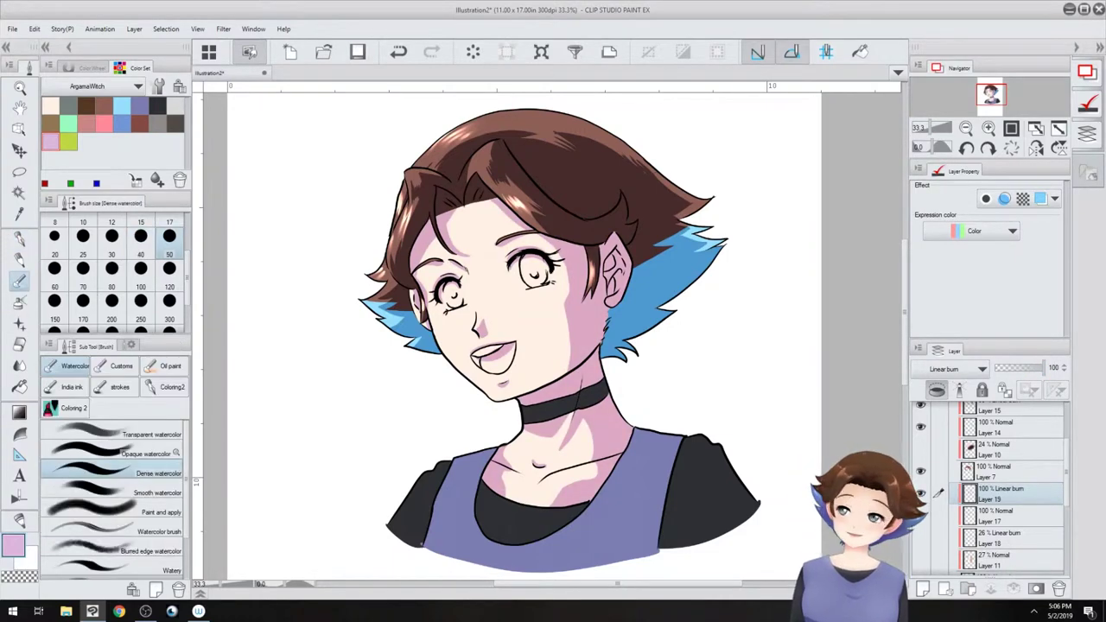
drag(1043, 367, 1036, 367)
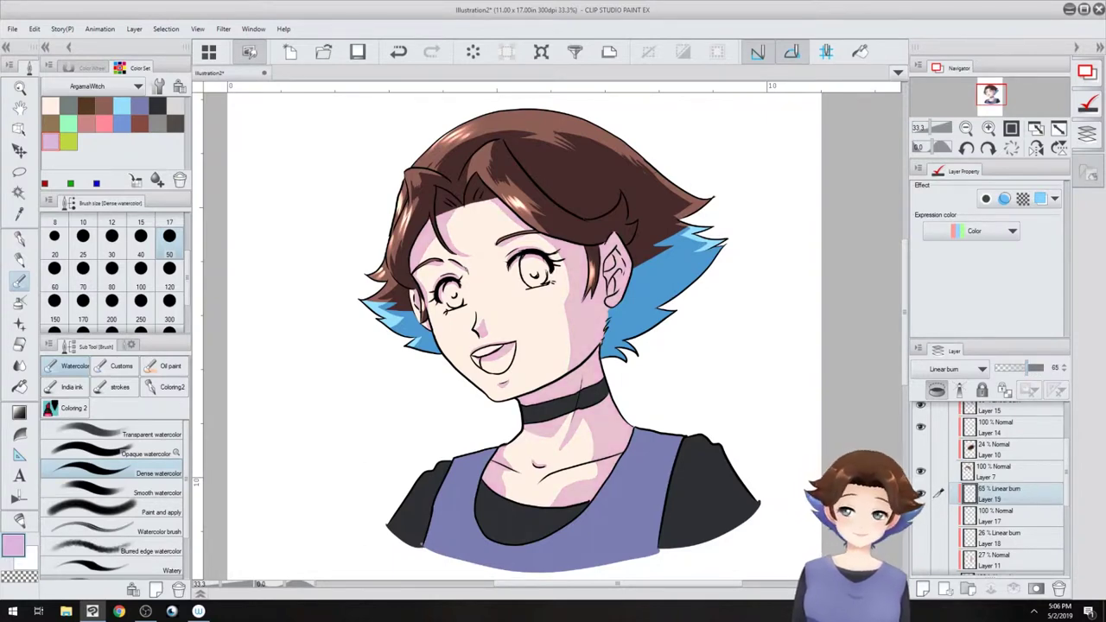
click(120, 489)
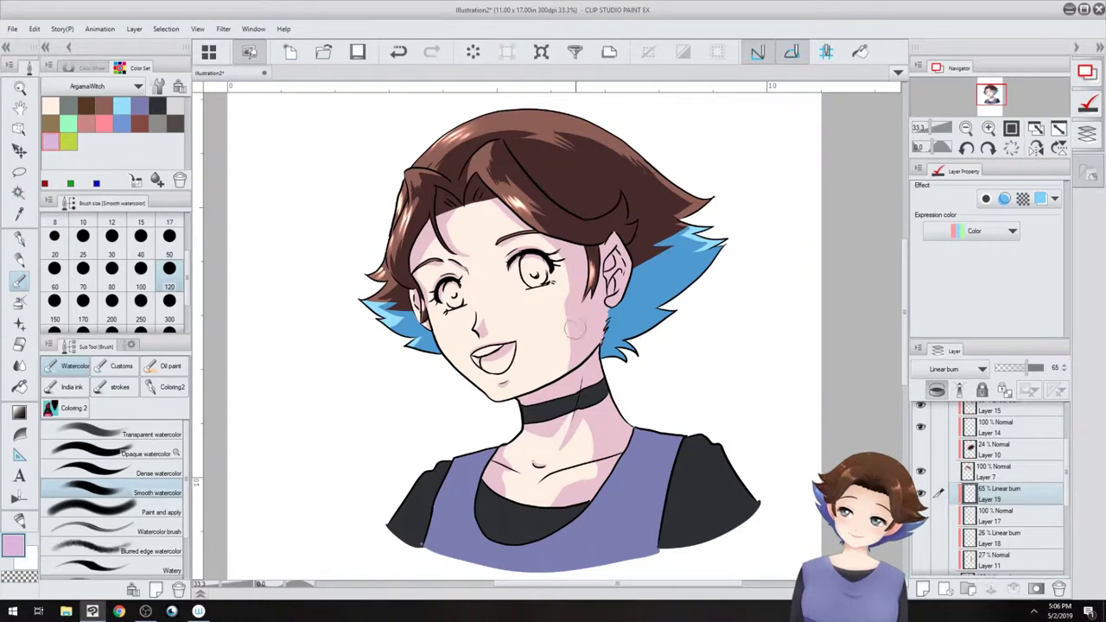
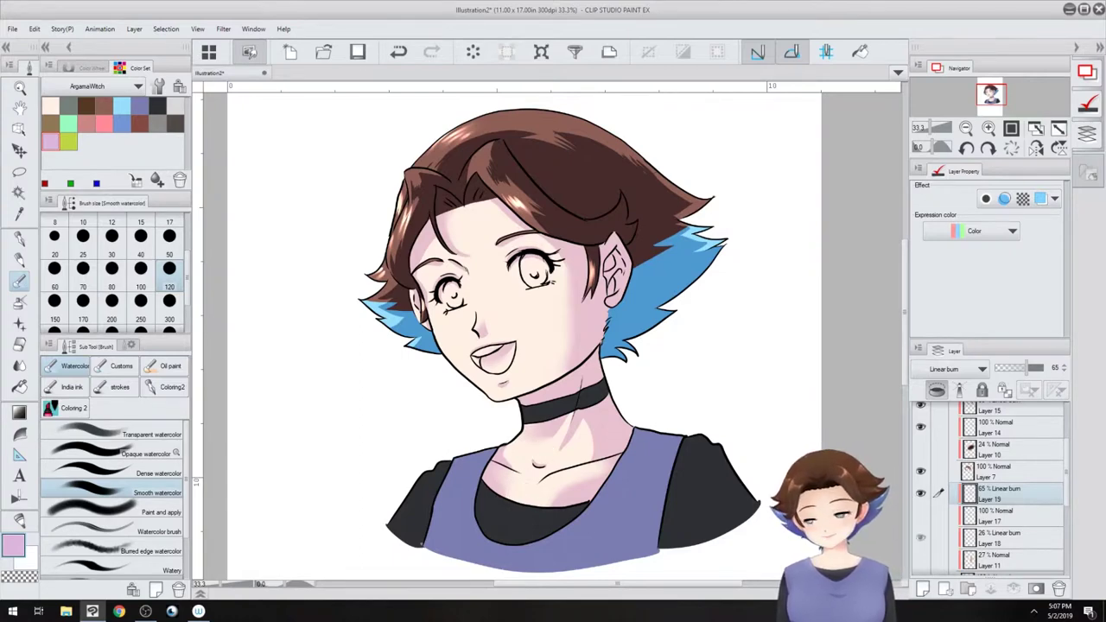
- Show the hidden Layers 17 and 18 again and toggle Layer 11 on and off to compare its shading
drag(920, 538, 920, 516)
scroll(992, 488, down, 3)
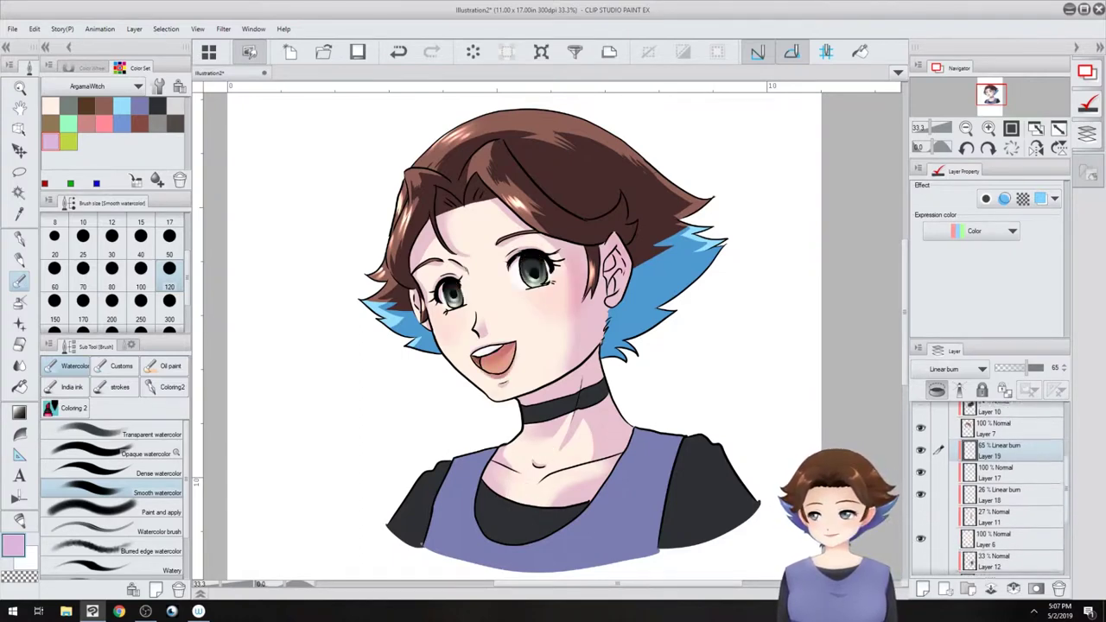
click(920, 494)
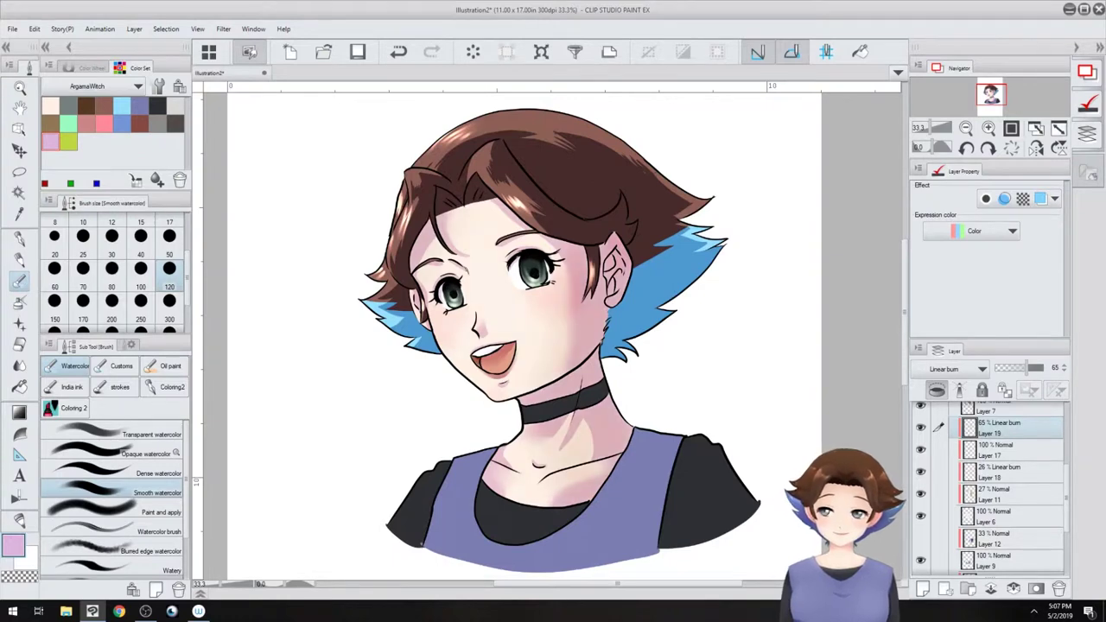
click(920, 493)
scroll(991, 488, up, 3)
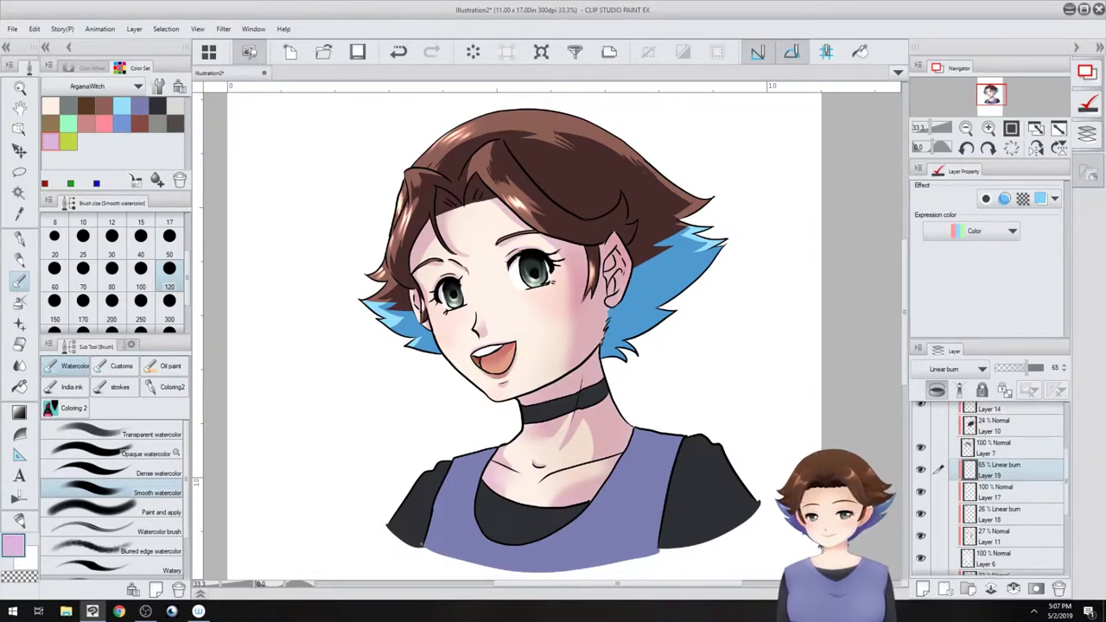
scroll(992, 488, down, 2)
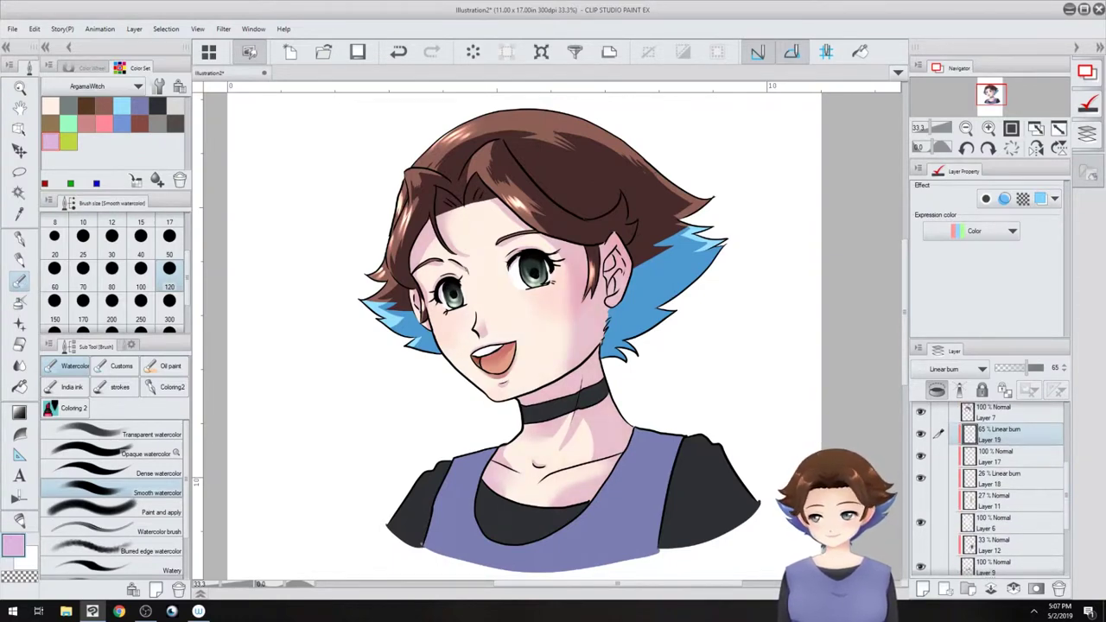
- Add a new clipped layer above Layer 12 and outline the shadow shapes on the purple vest in dusty red with the G-pen
scroll(991, 488, down, 3)
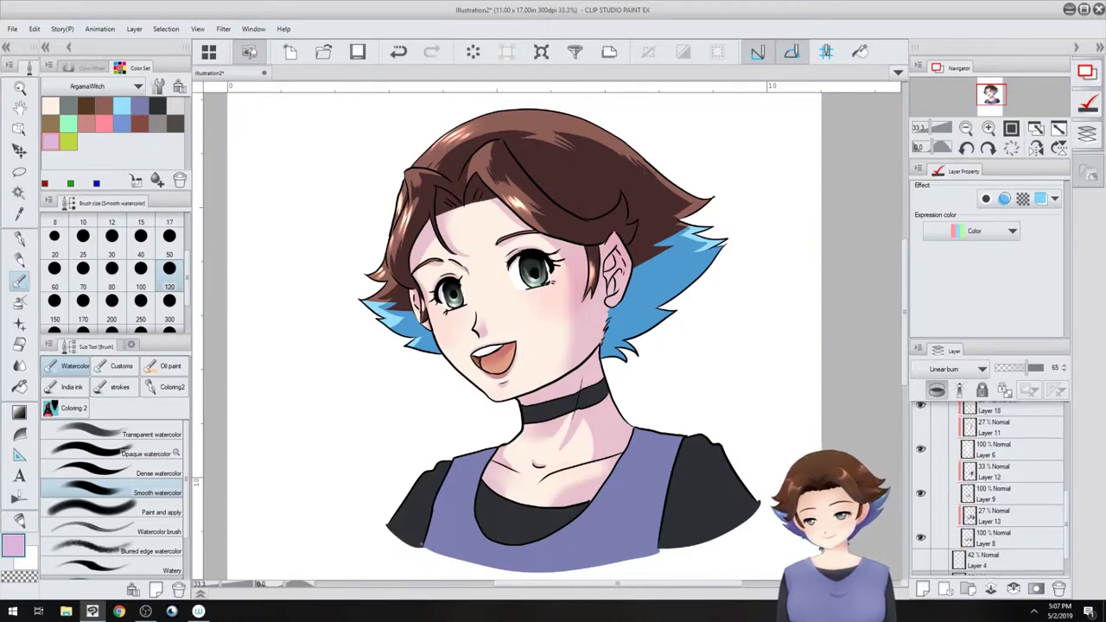
key(ctrl+shift+n)
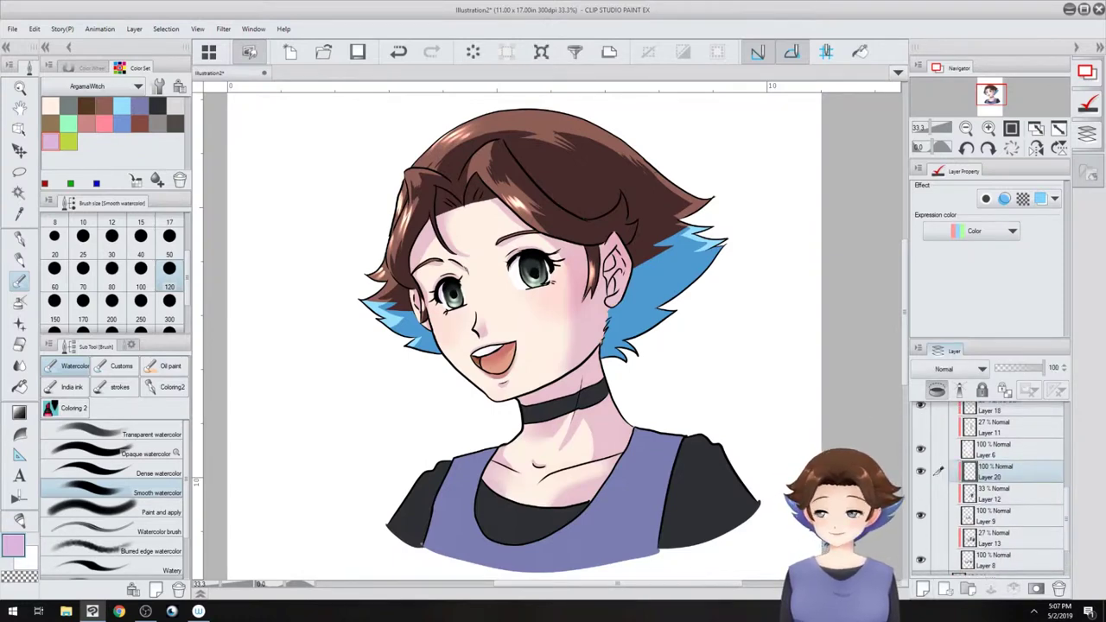
drag(518, 432, 477, 338)
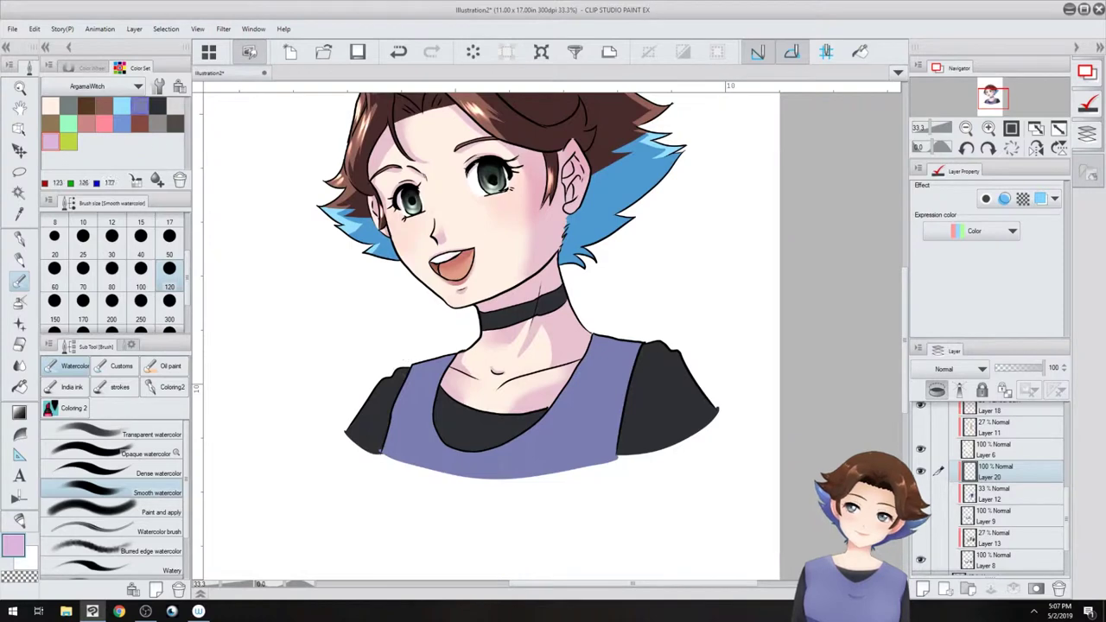
click(86, 124)
click(19, 238)
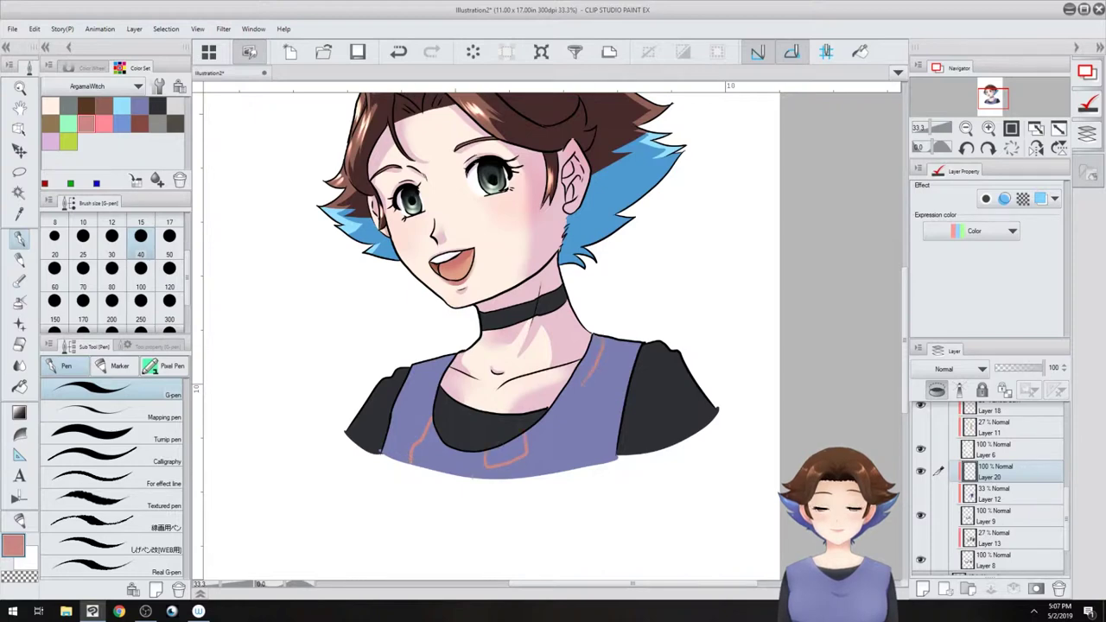
- Fill the outlined vest shadows with dusty red, referring to other layers, and blend their edges with Smooth watercolor
click(19, 386)
click(597, 406)
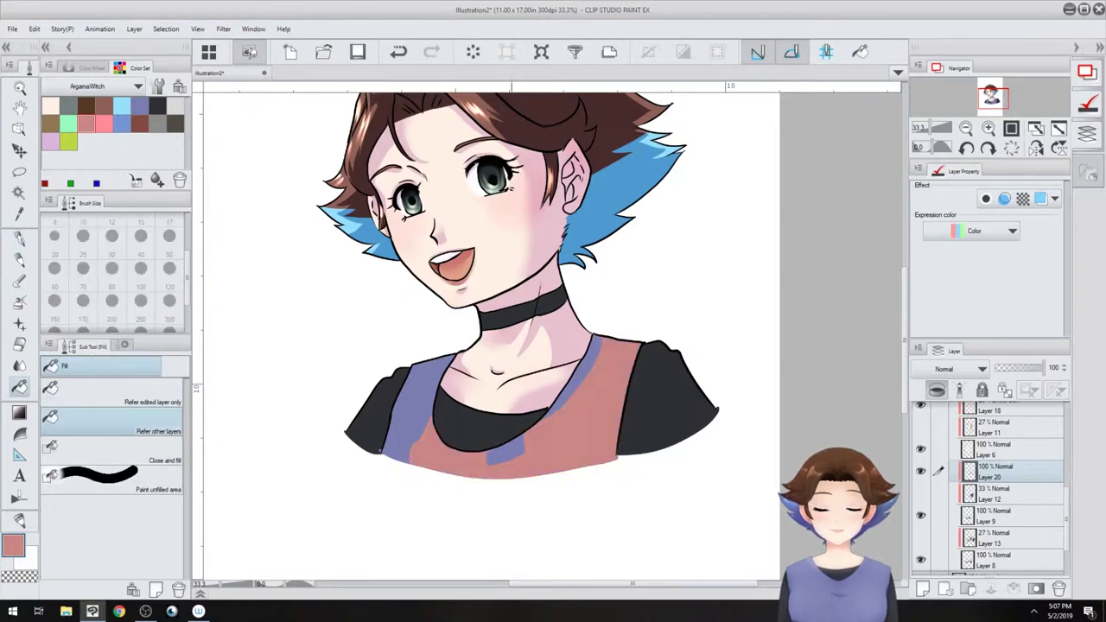
key(b)
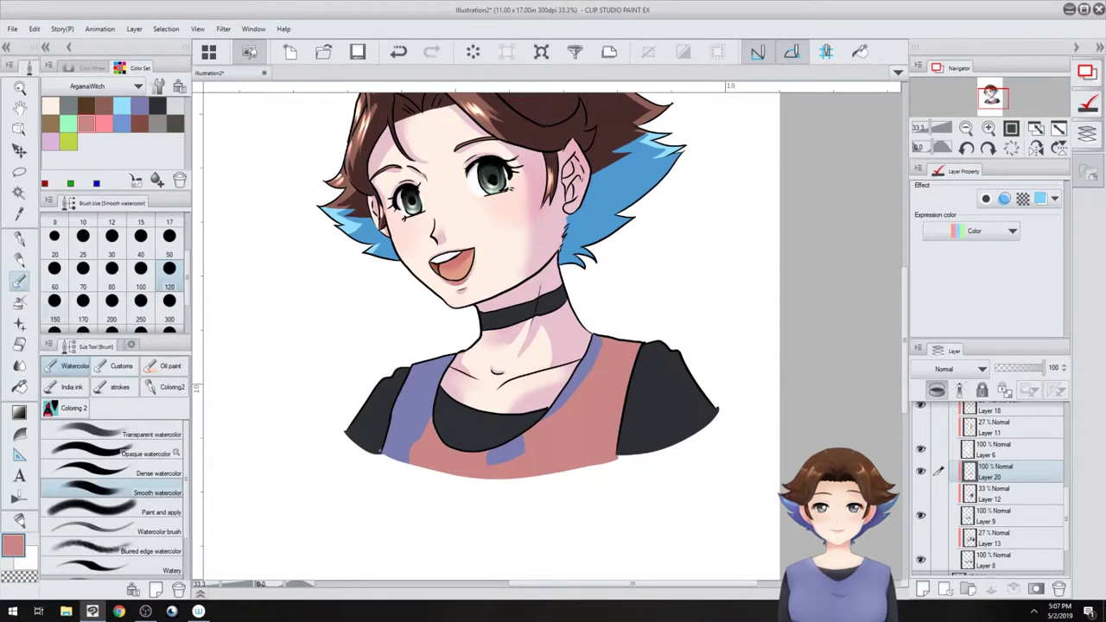
drag(524, 451, 549, 422)
key(p)
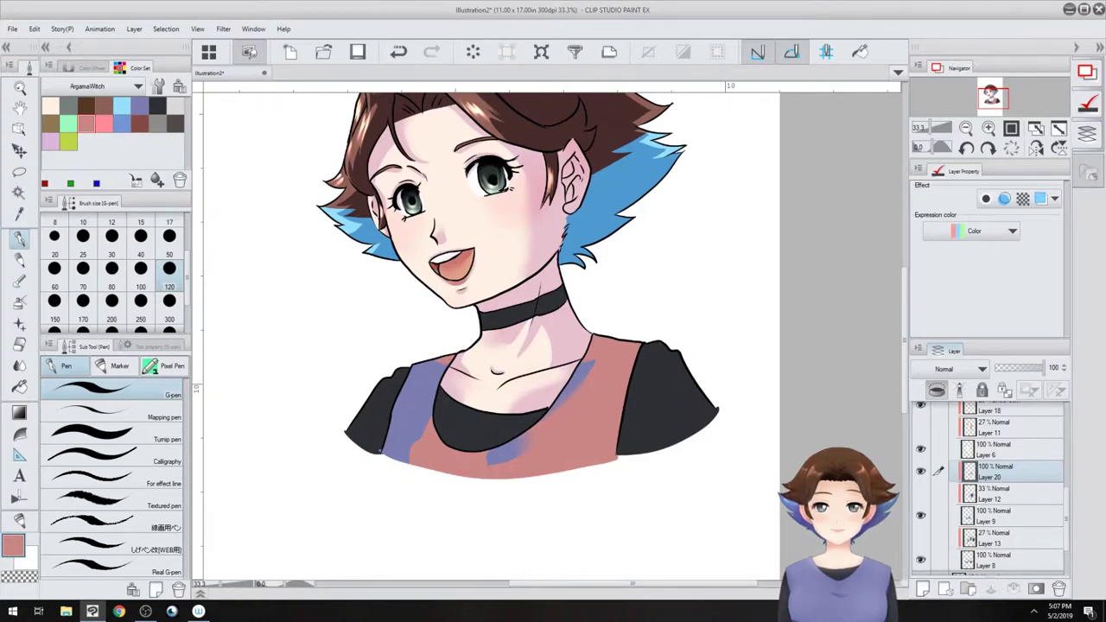
- Set the vest shadow layer's blending mode to Linear burn and its opacity to 57%
click(955, 368)
click(946, 76)
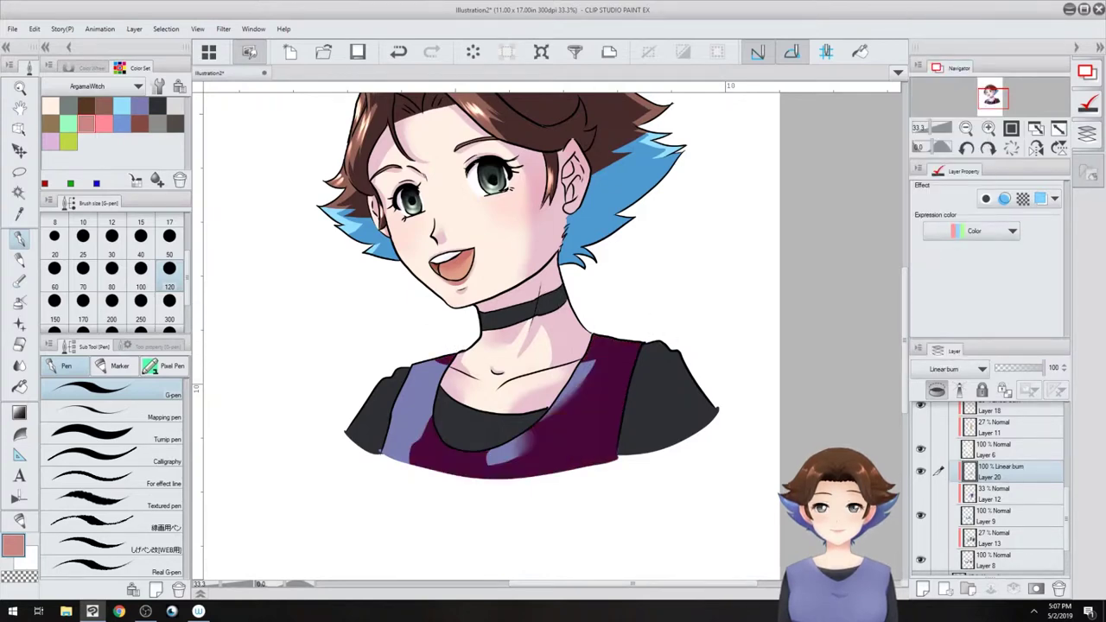
drag(1043, 367, 1026, 367)
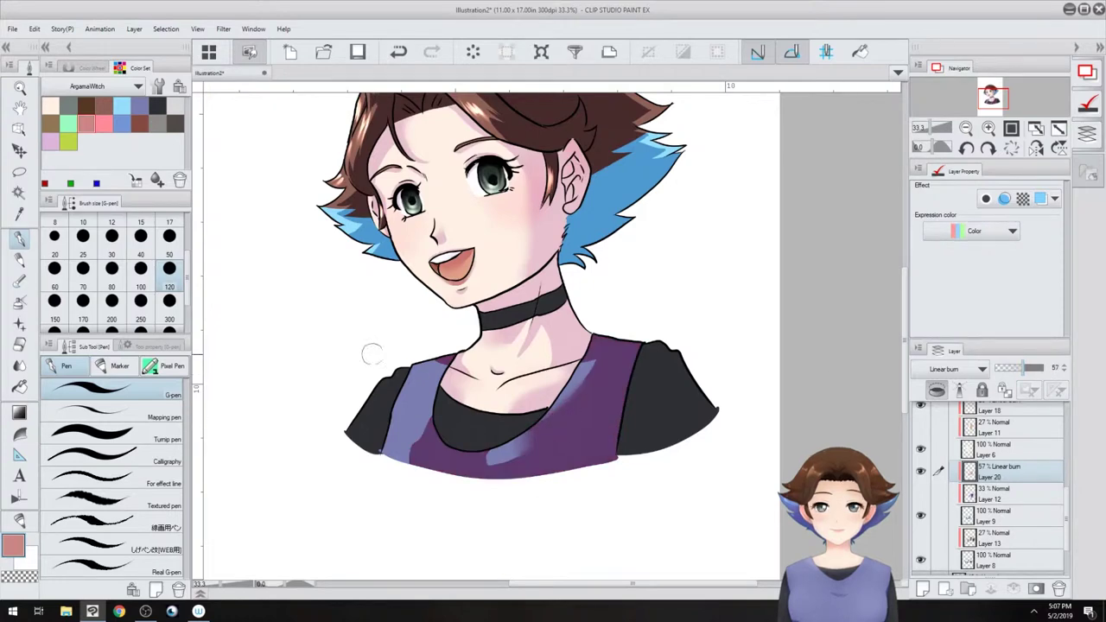
- Recolor everything painted on the vest shadow layer to the dark brownish gray from the color set
click(175, 123)
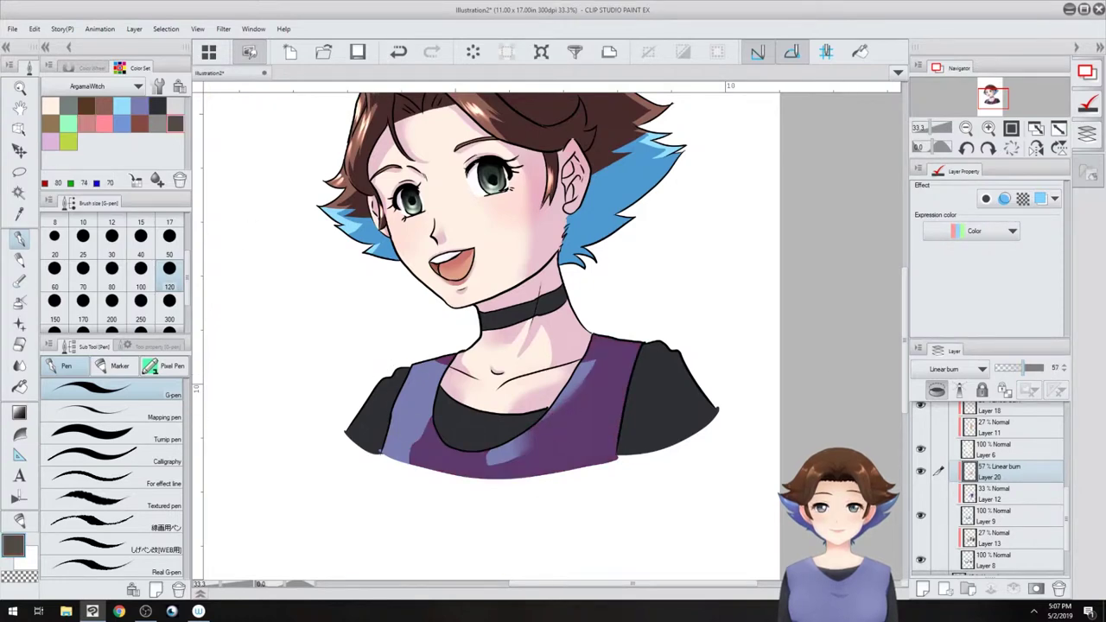
click(35, 29)
click(95, 253)
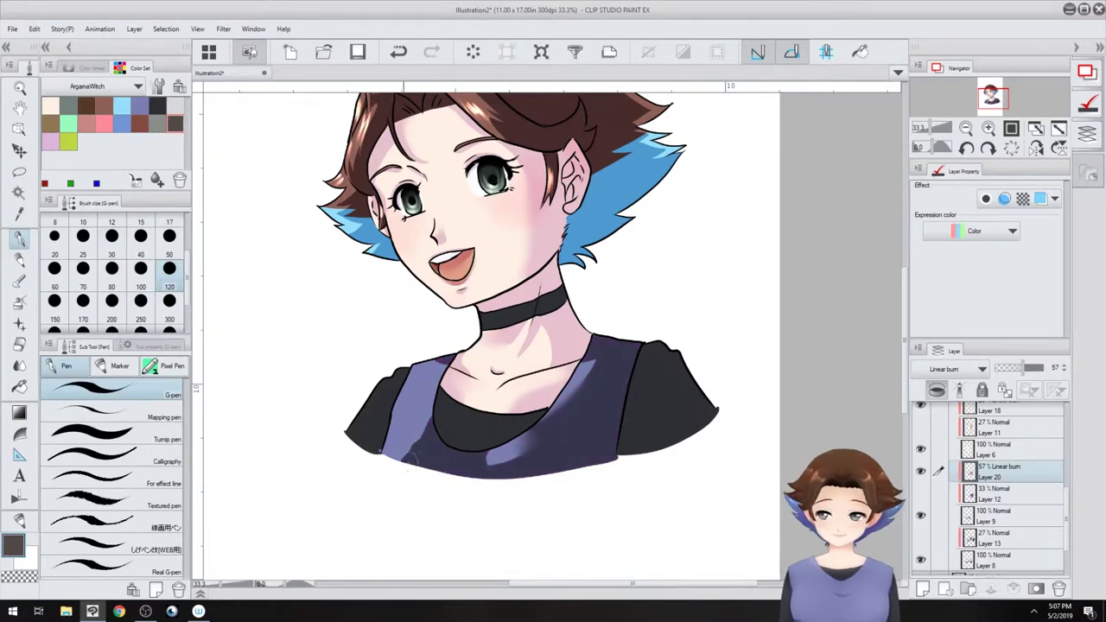
- Blend the vest shadow's edges further with Smooth watercolor and set the layer opacity to 47%
key(b)
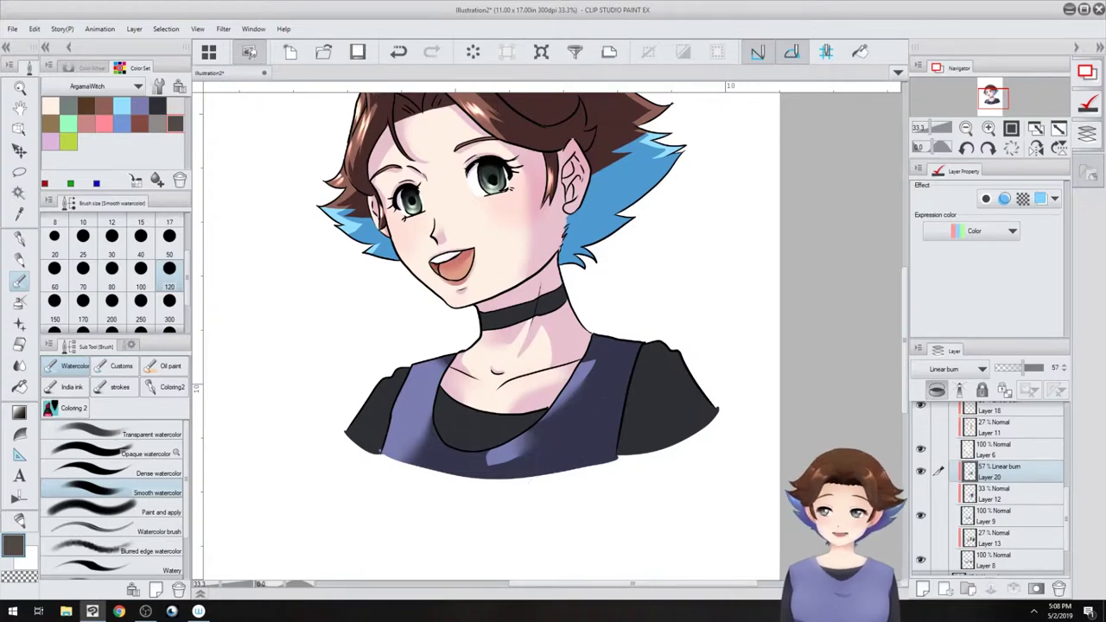
drag(1019, 369, 1017, 369)
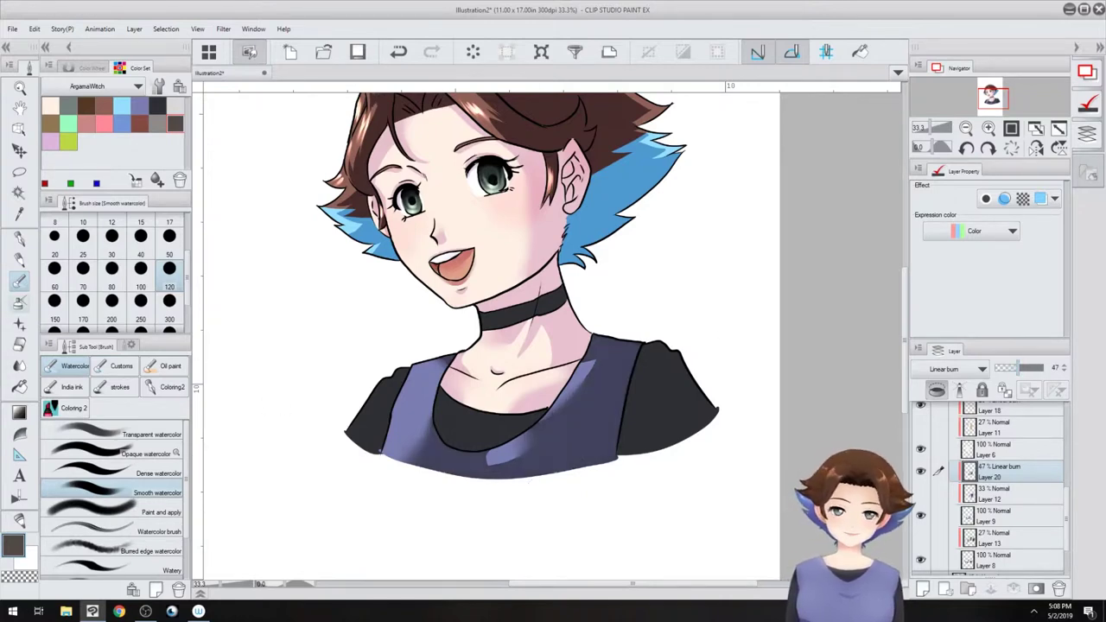
- Fade parts of the vest shadow along the neckline and lower hem using the Soft eraser at size 300
click(20, 302)
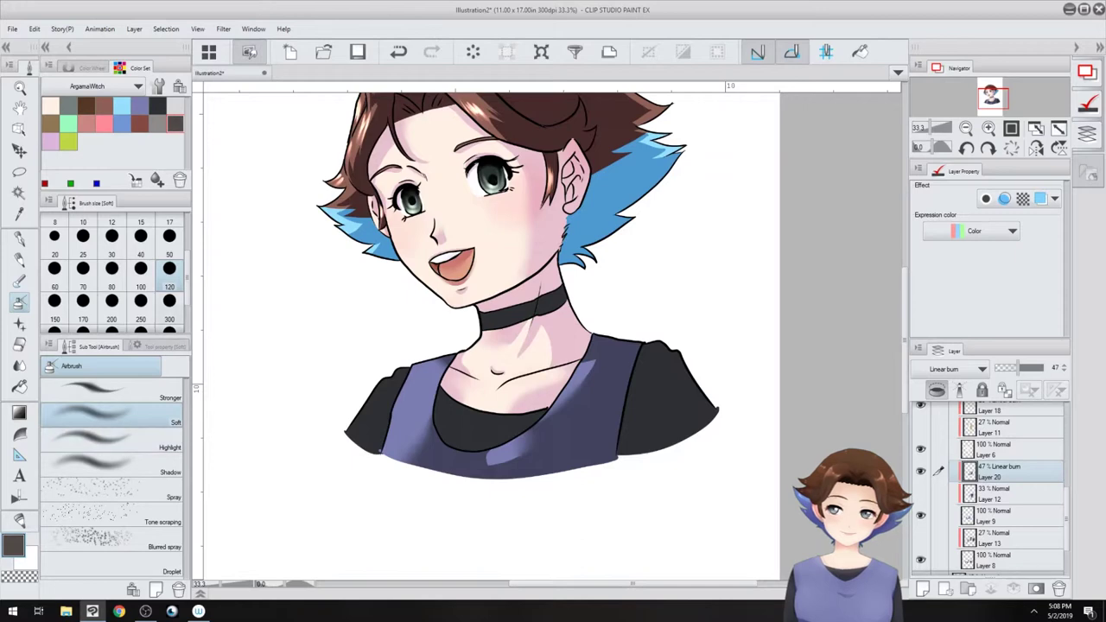
key(e)
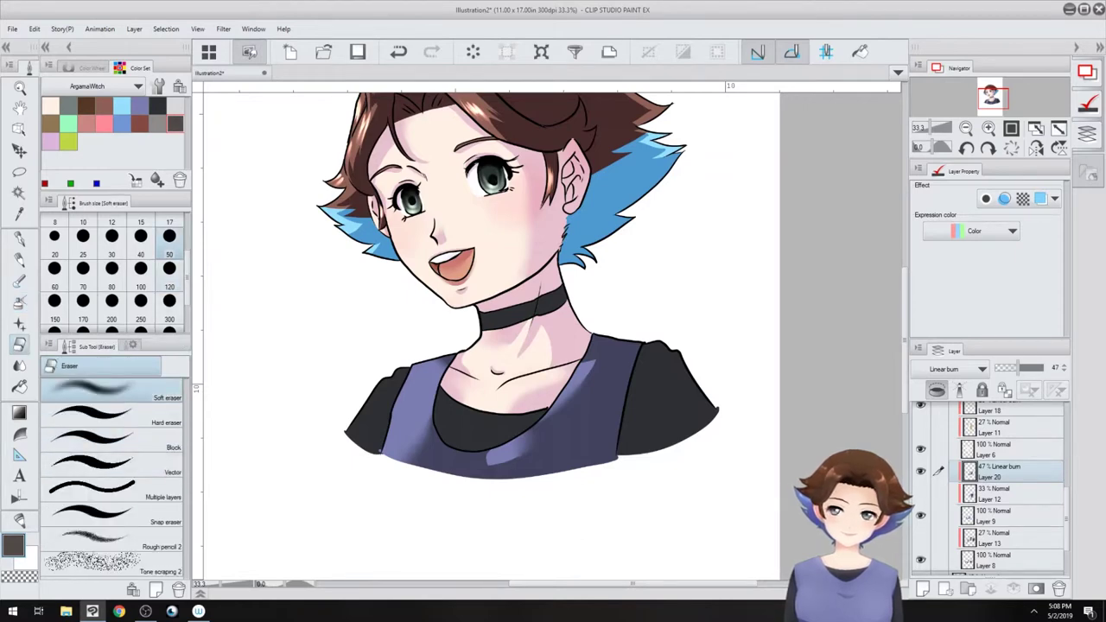
click(169, 302)
mouse_move(427, 423)
mouse_down()
mouse_move(403, 442)
mouse_move(412, 486)
mouse_move(420, 458)
mouse_up()
mouse_move(563, 400)
mouse_down()
mouse_move(489, 489)
mouse_move(529, 458)
mouse_move(526, 473)
mouse_up()
drag(456, 550, 538, 474)
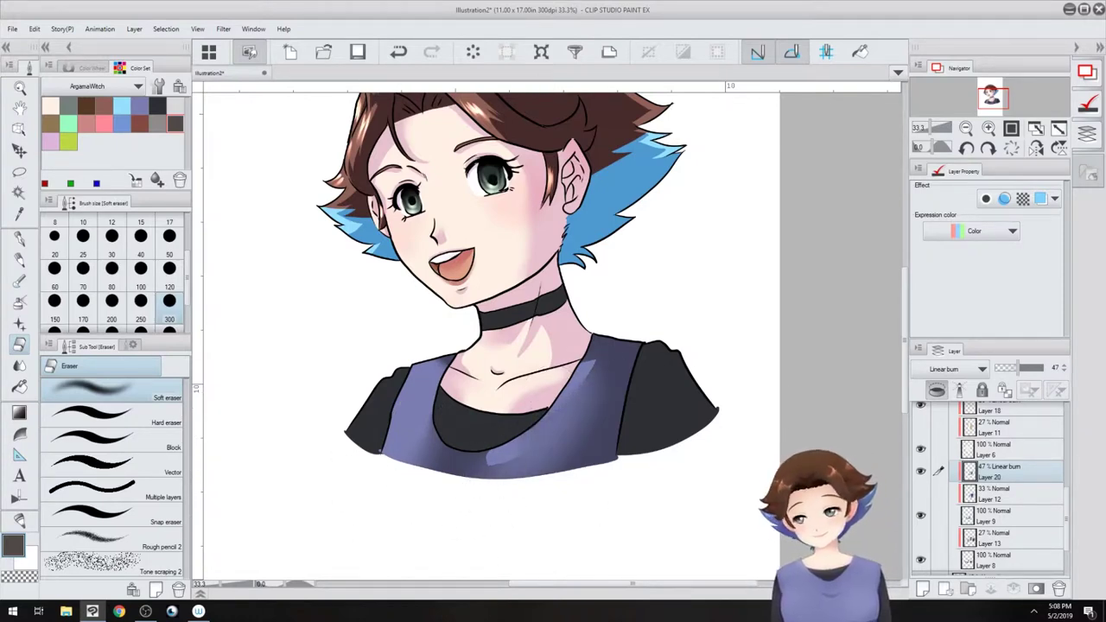
- Add a new clipped layer above Layer 13 and paint the vest's purple over the inner part of the left sleeve with the G-pen
scroll(990, 488, down, 2)
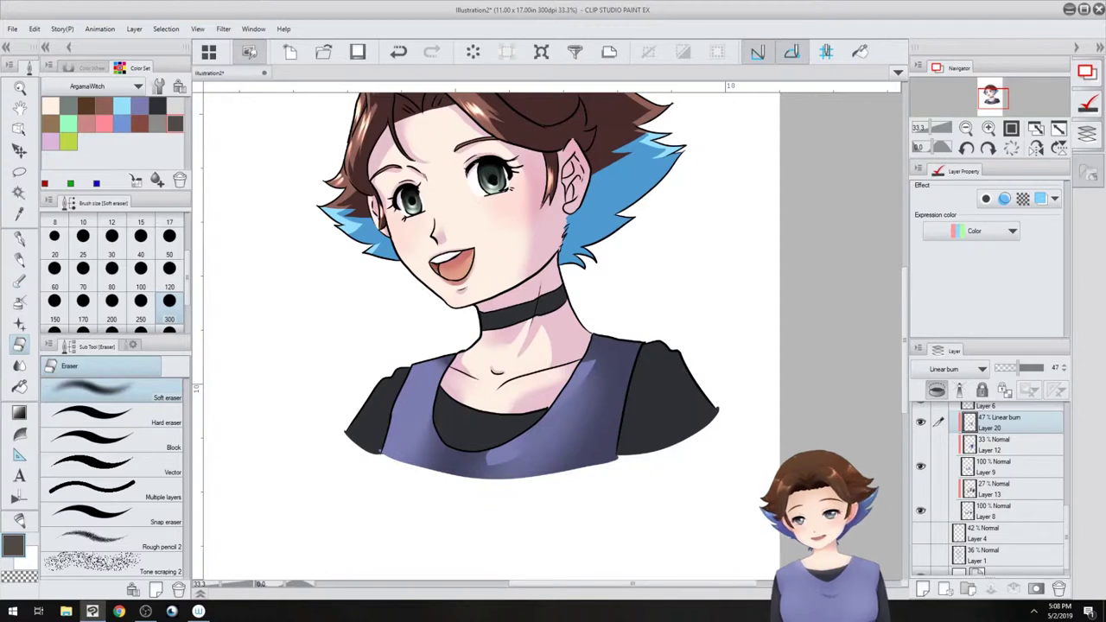
click(1006, 489)
key(ctrl+shift+n)
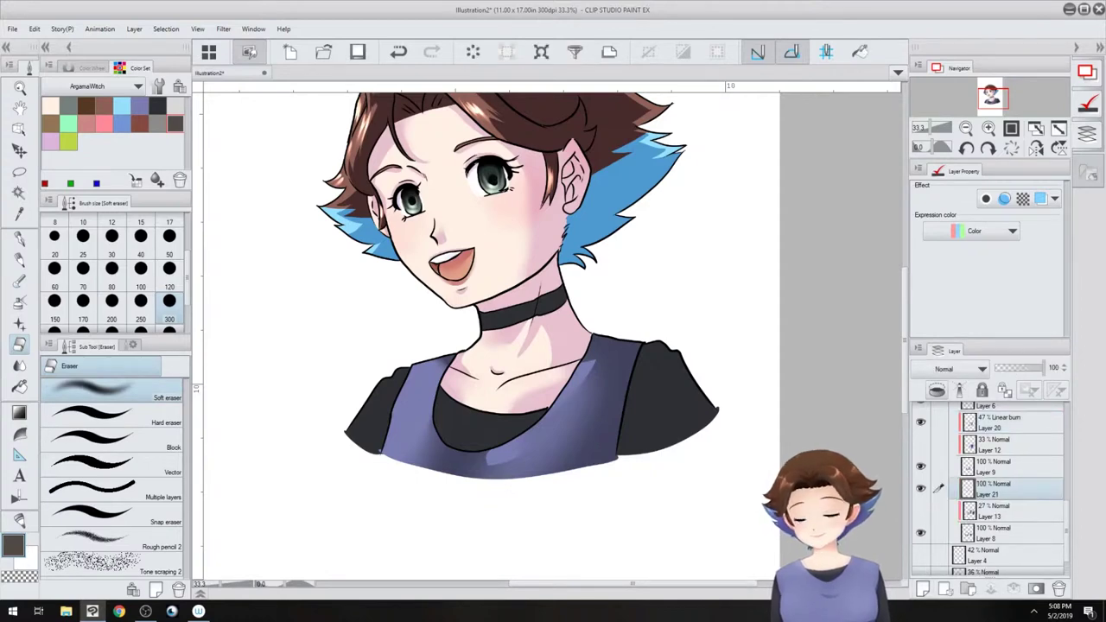
key(p)
click(140, 105)
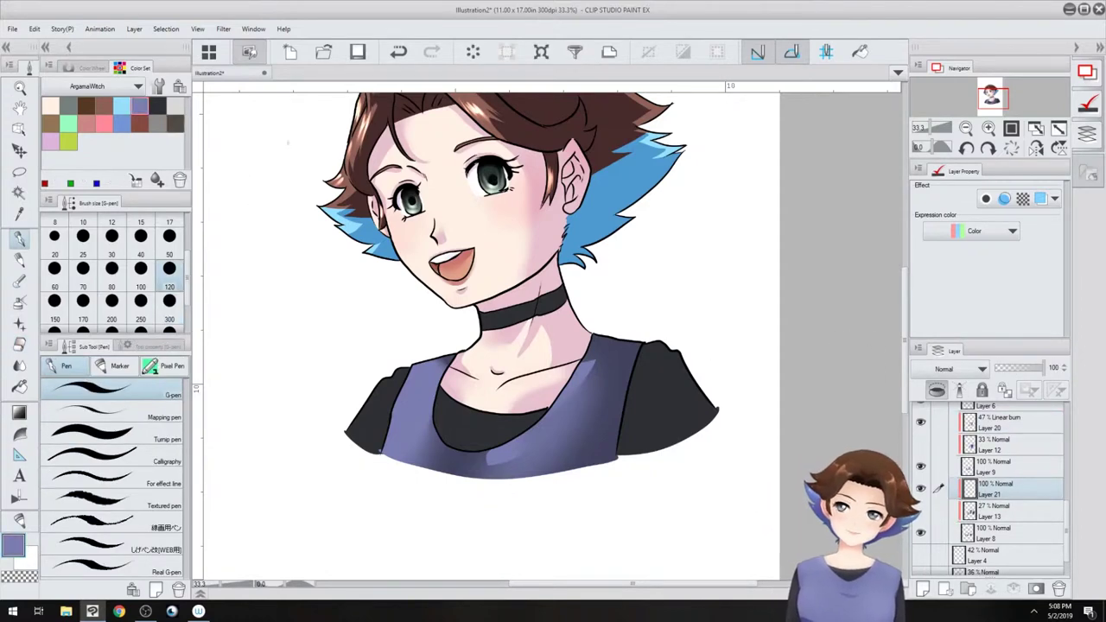
drag(405, 372, 356, 461)
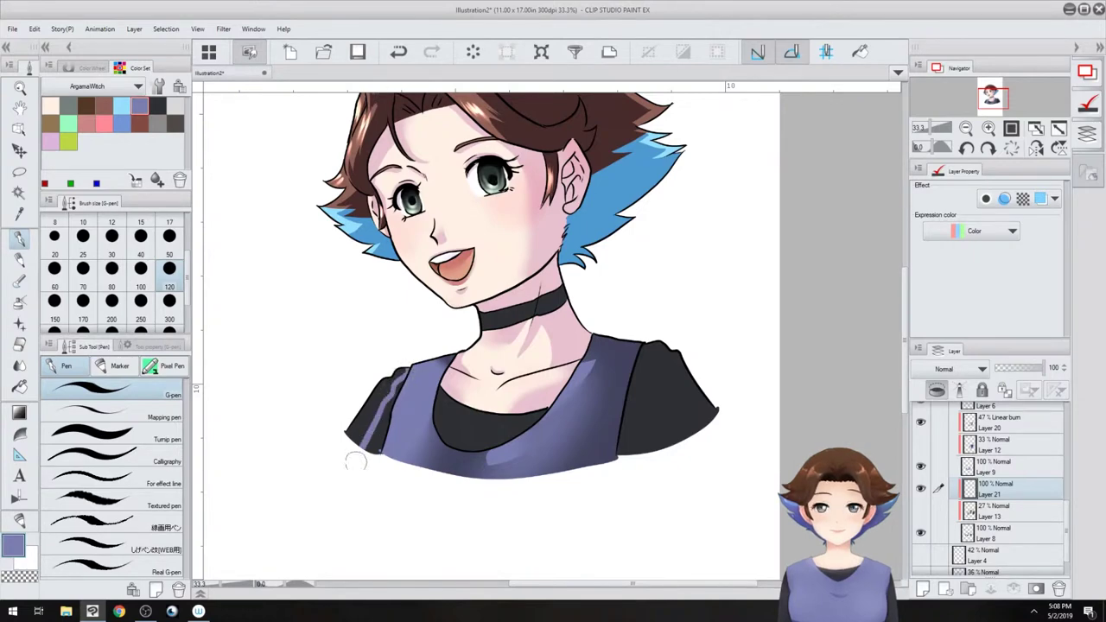
mouse_move(399, 380)
mouse_down()
mouse_move(367, 460)
mouse_move(383, 440)
mouse_up()
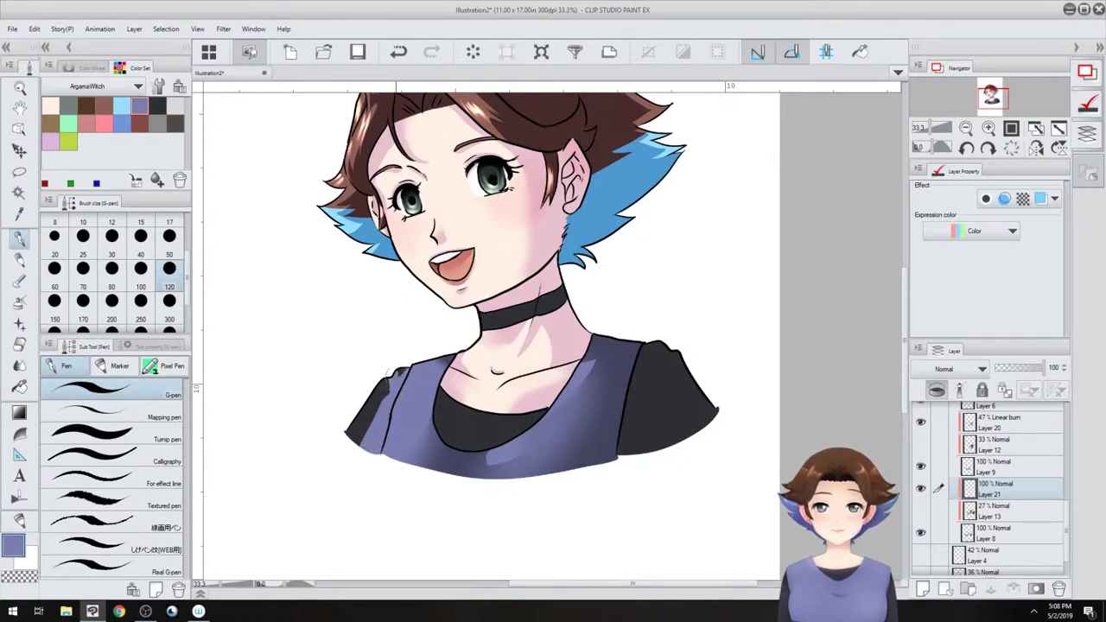
drag(382, 380, 391, 389)
- Paint purple over most of the choker and outline purple shapes on the right sleeve and along the undershirt's neckline
mouse_move(535, 291)
mouse_down()
mouse_move(487, 300)
mouse_move(479, 313)
mouse_move(505, 324)
mouse_move(516, 298)
mouse_move(550, 307)
mouse_move(570, 289)
mouse_up()
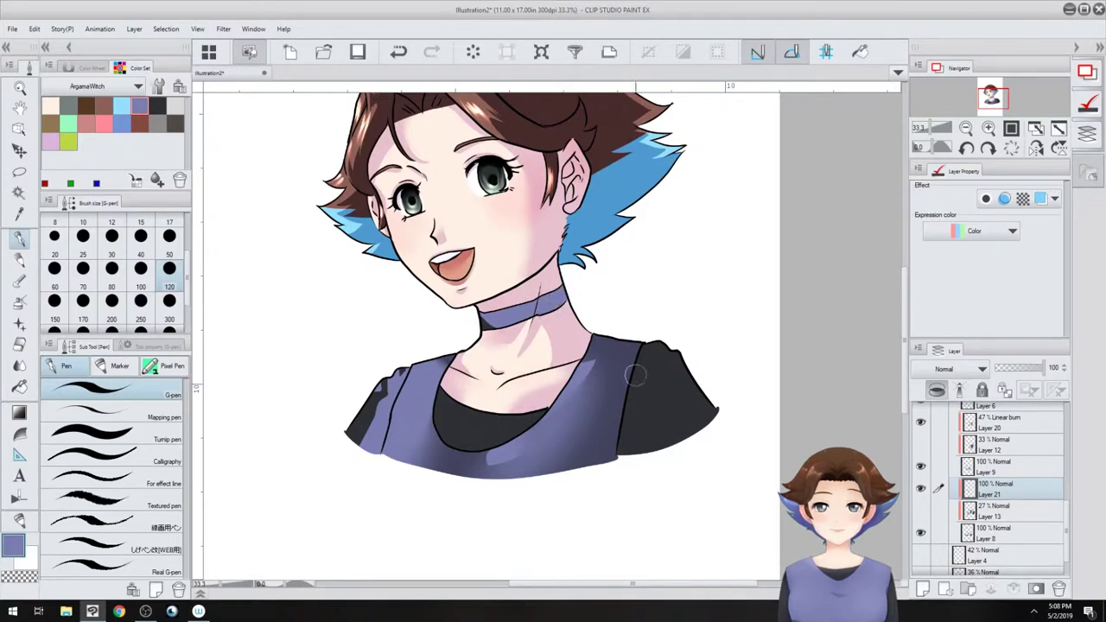
mouse_move(633, 361)
mouse_down()
mouse_move(621, 460)
mouse_move(635, 370)
mouse_move(650, 364)
mouse_move(651, 388)
mouse_move(669, 389)
mouse_move(693, 434)
mouse_up()
mouse_move(437, 388)
mouse_down()
mouse_move(485, 458)
mouse_move(477, 462)
mouse_move(542, 401)
mouse_up()
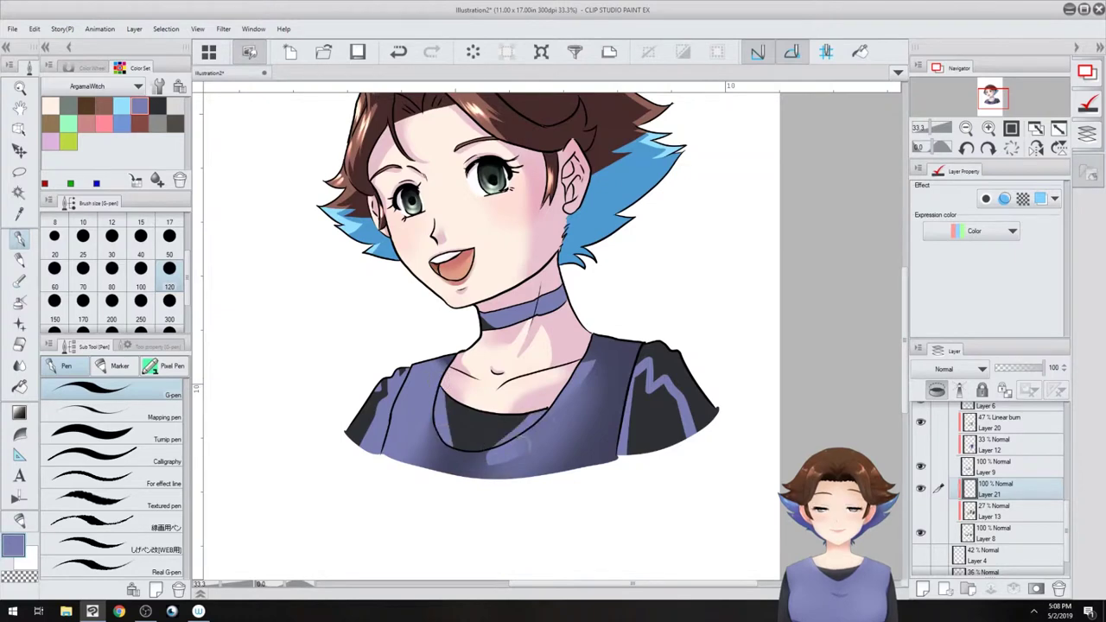
- Fill the outlined area on the right sleeve with purple and soften the left sleeve's purple using Smooth watercolor
key(g)
click(682, 380)
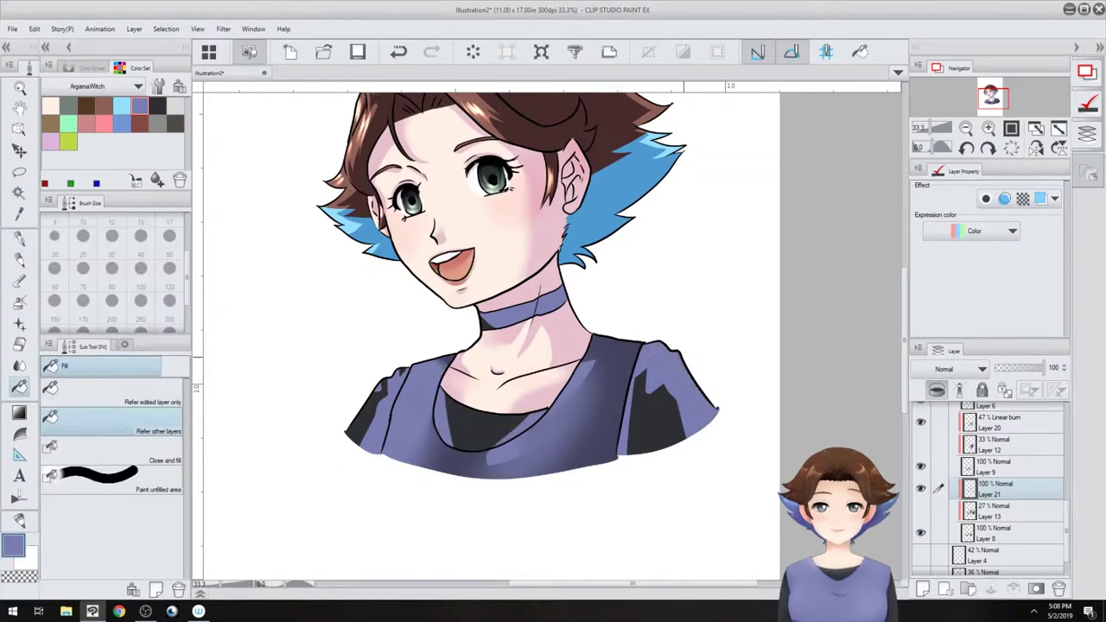
key(b)
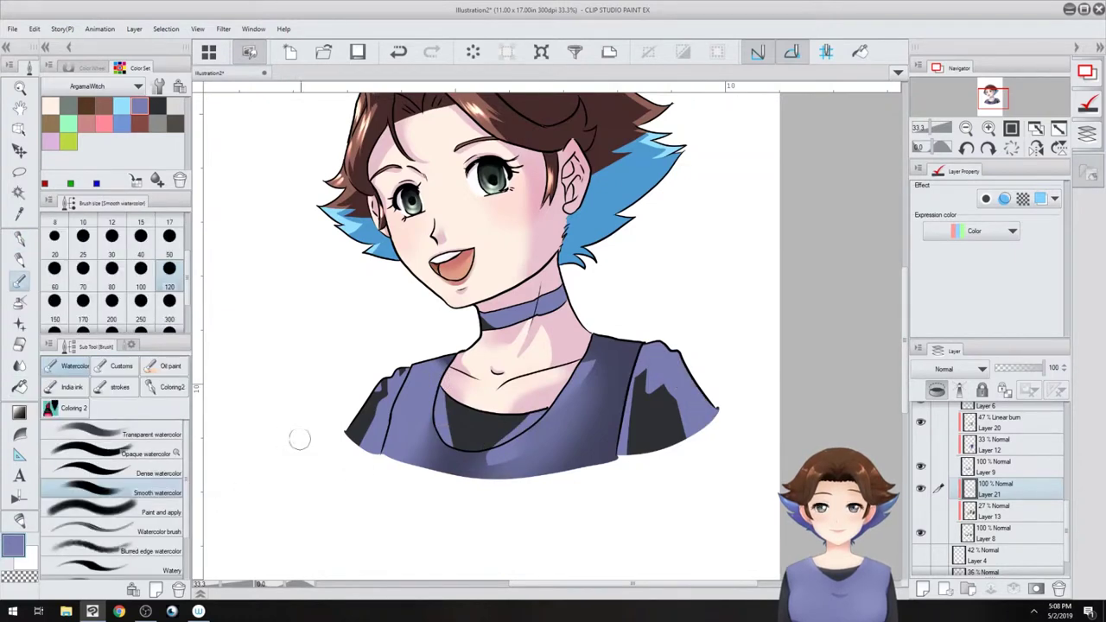
drag(374, 398, 345, 447)
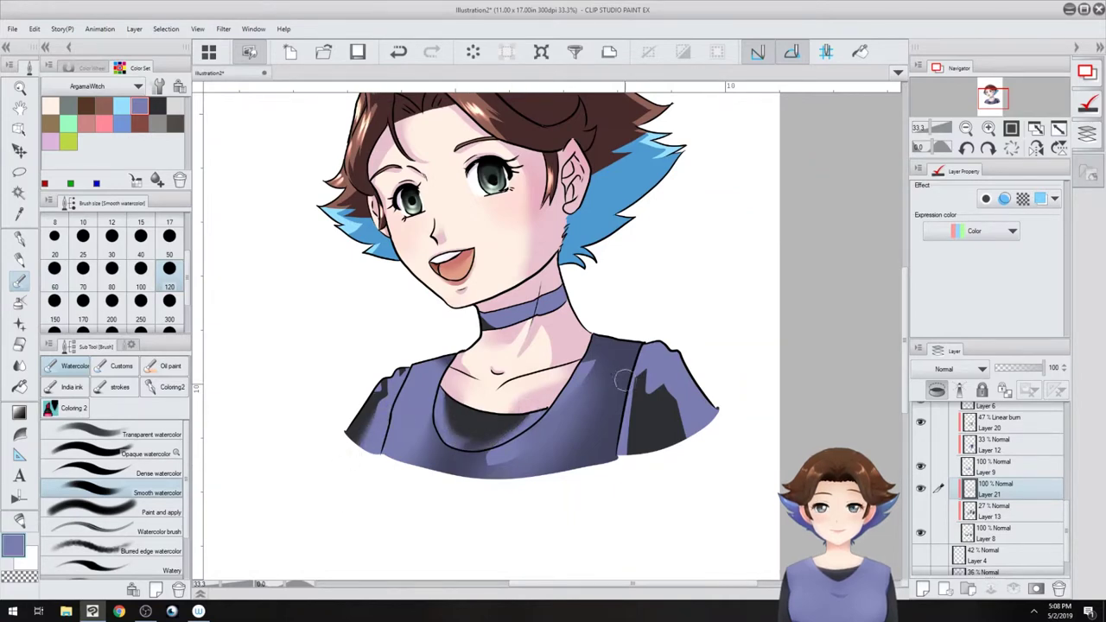
- Blend the purple along the right sleeve's inner edge, folds and outer edge with Smooth watercolor
drag(623, 382, 632, 466)
drag(625, 423, 628, 450)
drag(677, 394, 679, 458)
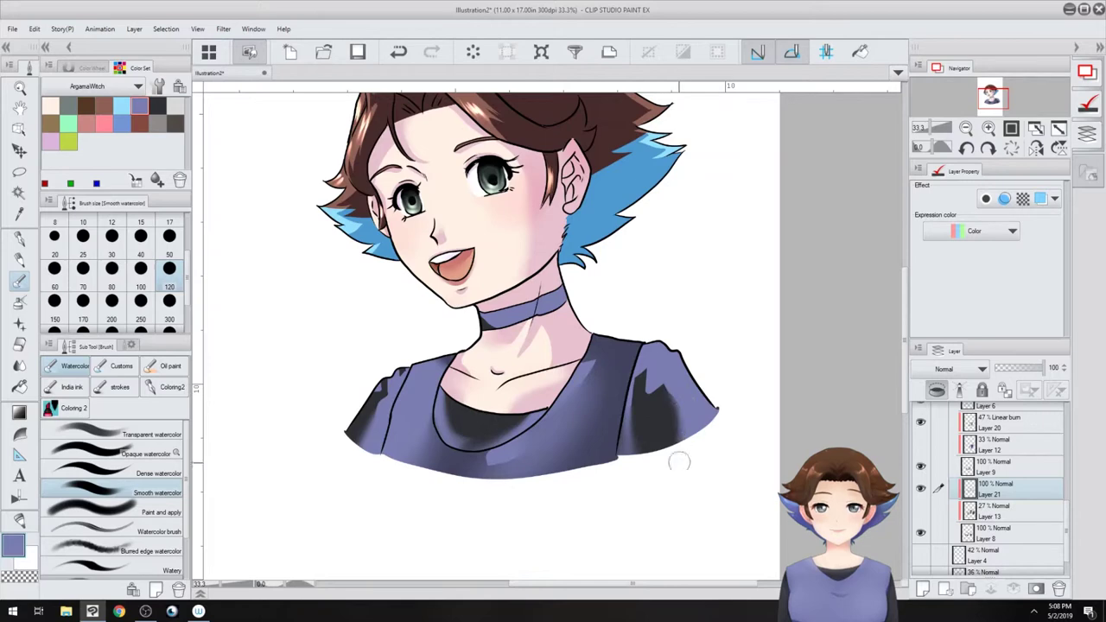
drag(649, 379, 628, 439)
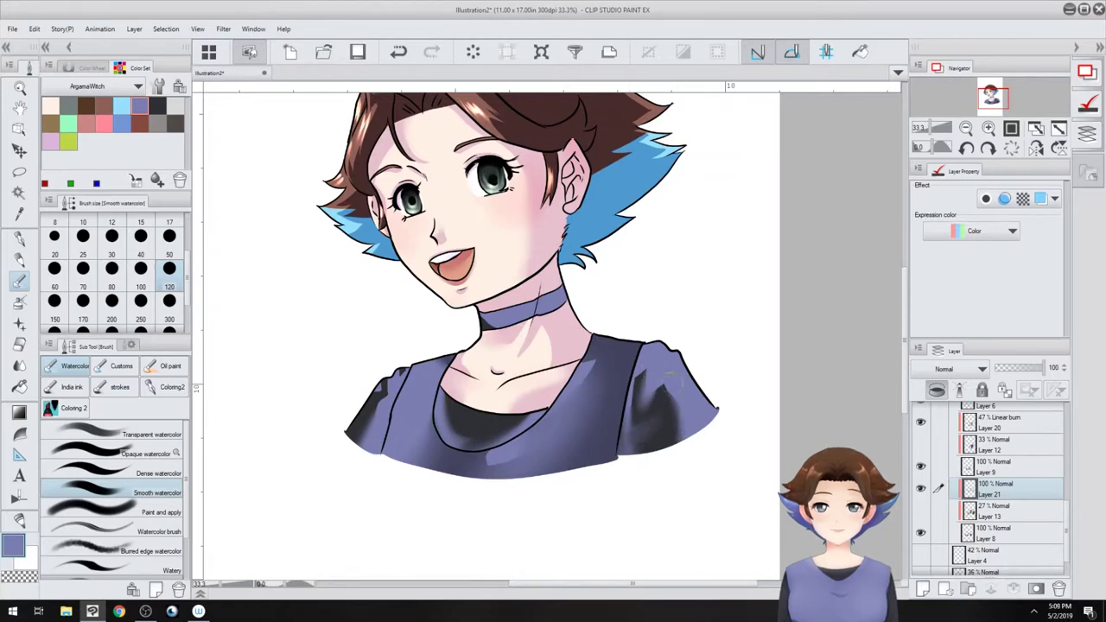
mouse_move(670, 401)
mouse_down()
mouse_move(675, 438)
mouse_move(669, 380)
mouse_move(648, 363)
mouse_move(626, 432)
mouse_up()
drag(706, 418, 686, 344)
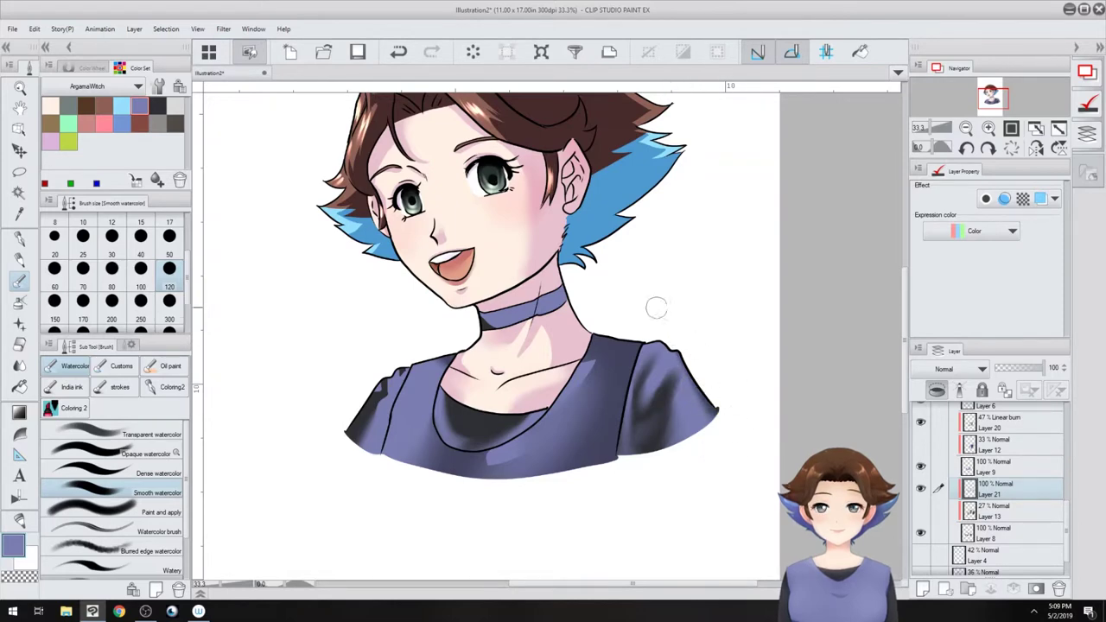
drag(663, 342, 654, 343)
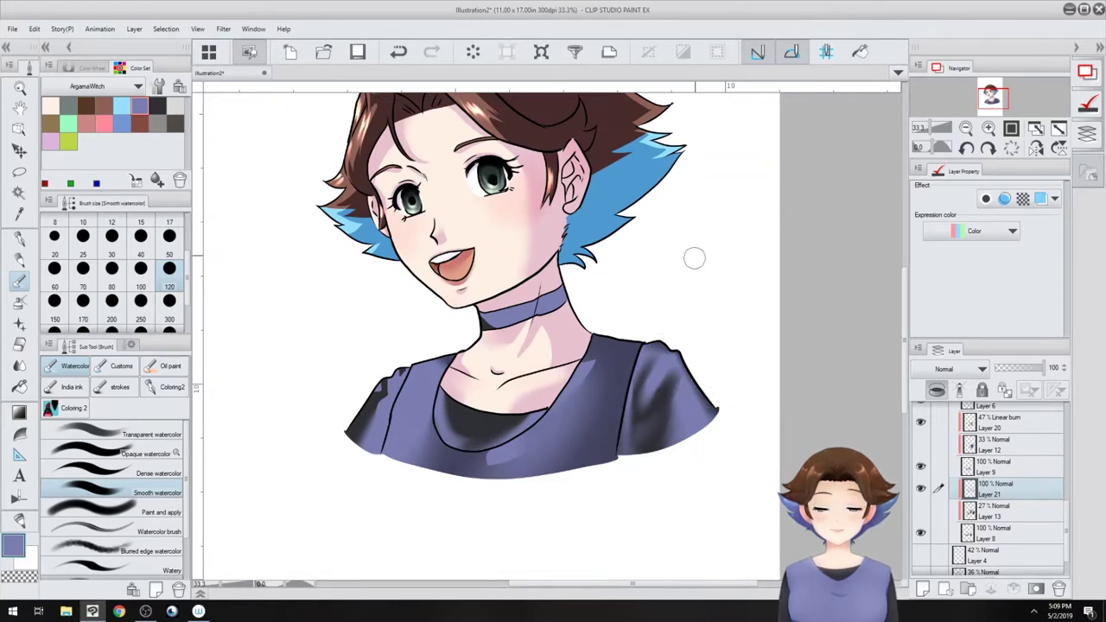
- Set Layer 21's blending mode to Linear burn and turn on the hidden shading layers 10 to 13
click(946, 368)
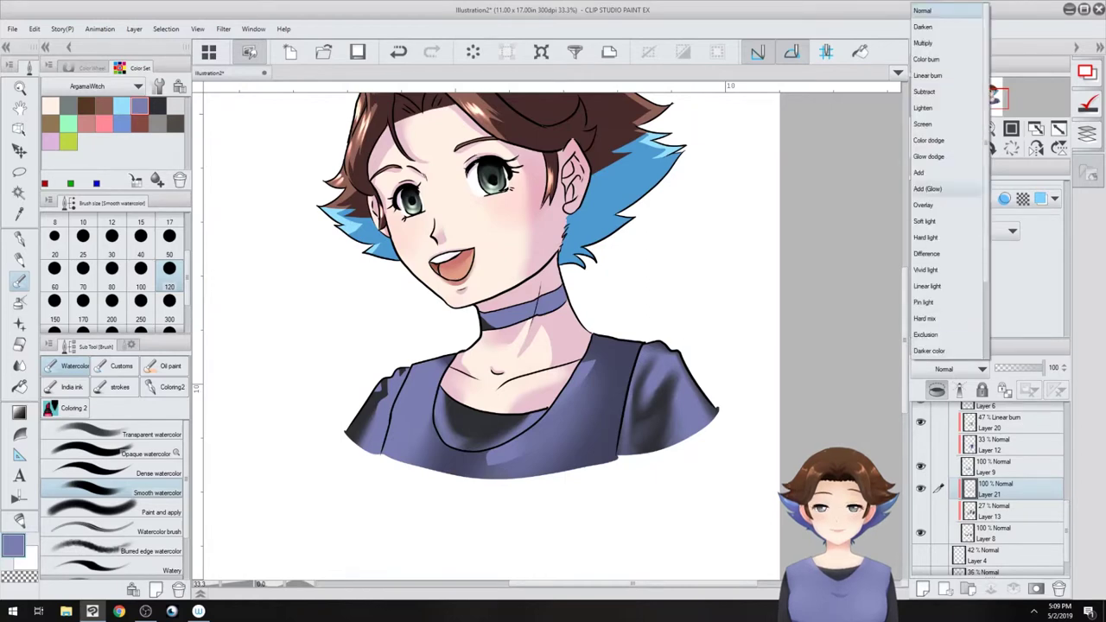
click(946, 74)
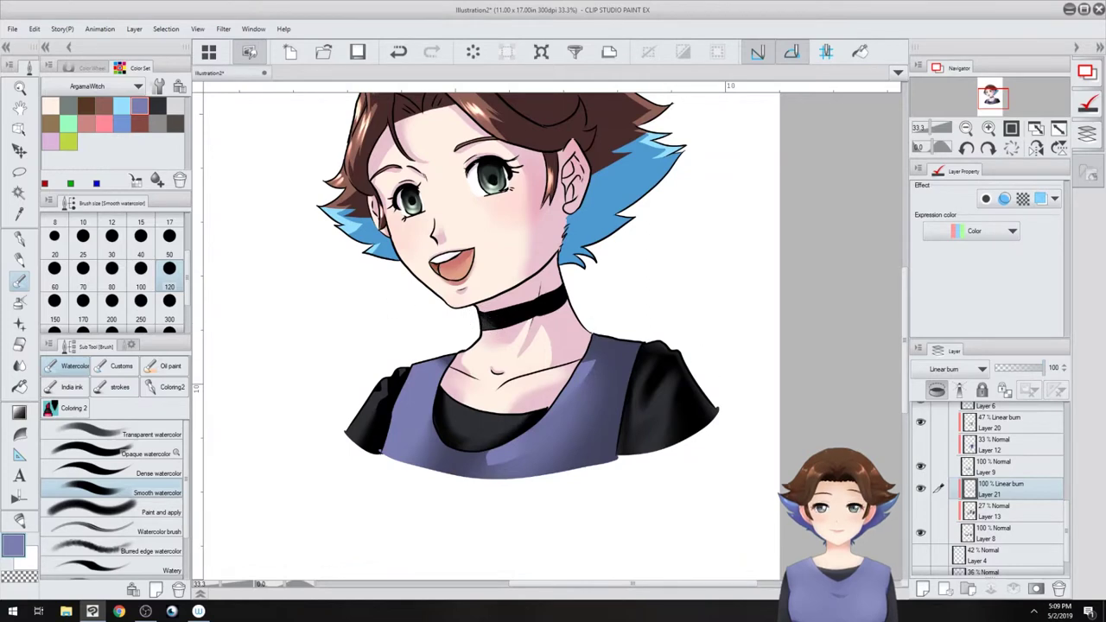
drag(614, 315, 609, 380)
scroll(608, 380, down, 2)
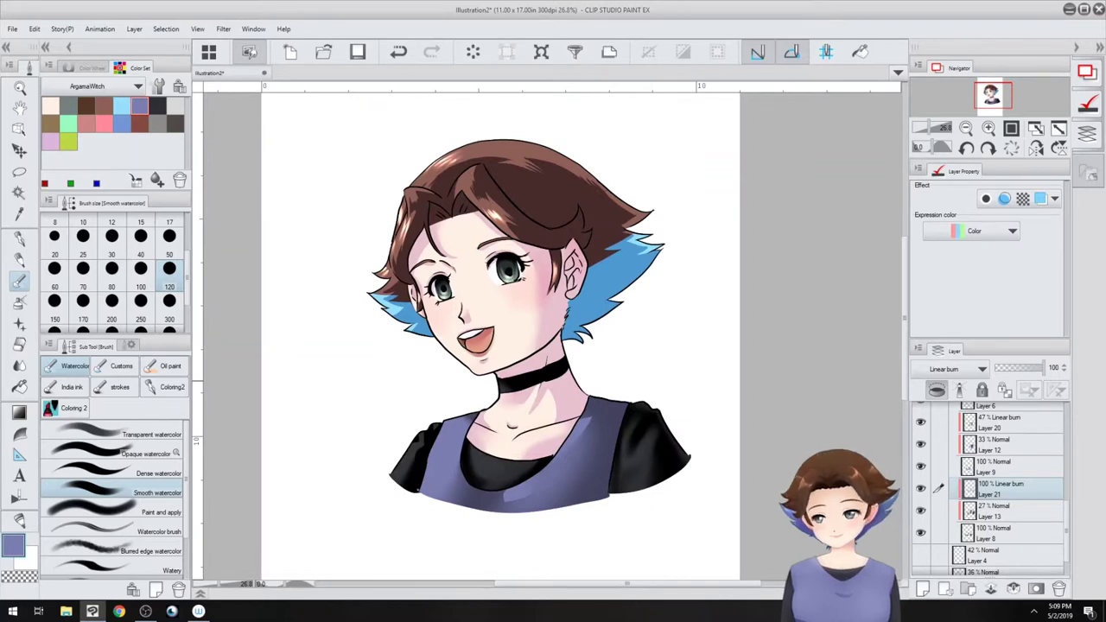
scroll(990, 488, up, 3)
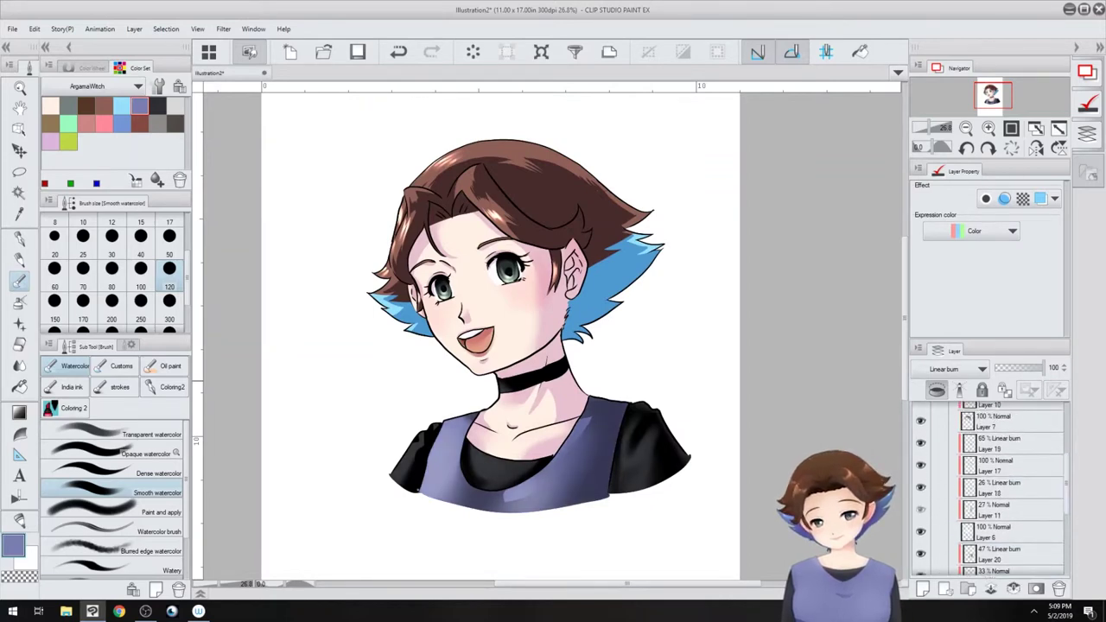
scroll(991, 488, up, 2)
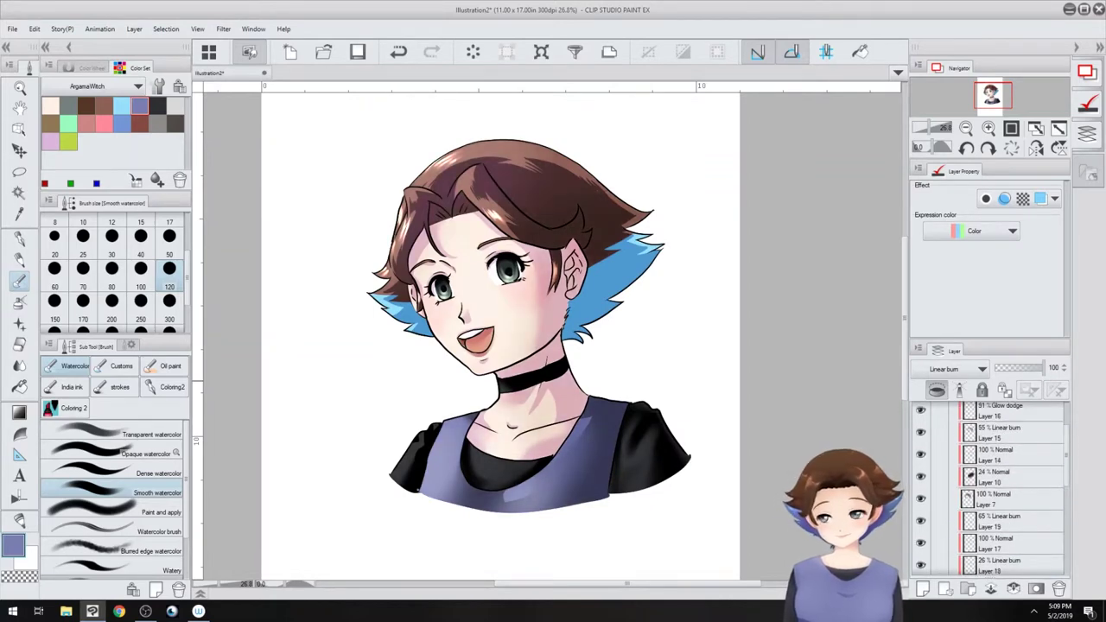
scroll(991, 488, up, 2)
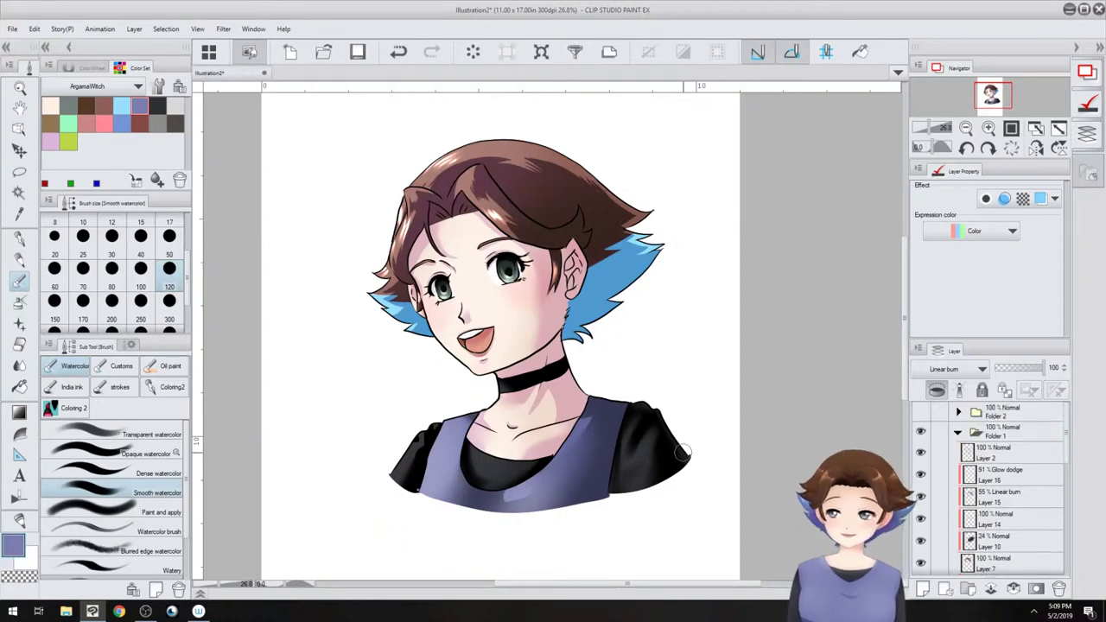
- Add a new unclipped layer directly above Layer 2 in Folder 1
click(1007, 454)
click(922, 589)
click(937, 390)
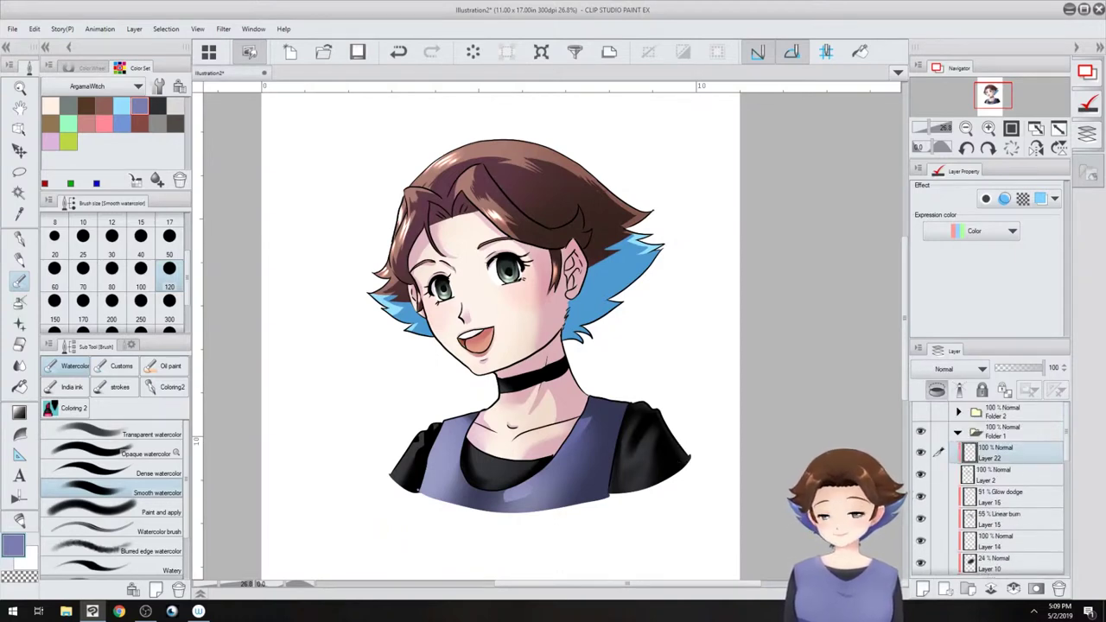
click(936, 390)
- Paint white highlights in both eyes with the G-pen, placing large spots over the pupils and small streaks lower in the irises
scroll(520, 361, up, 3)
drag(520, 361, 602, 522)
click(90, 69)
click(89, 102)
click(19, 238)
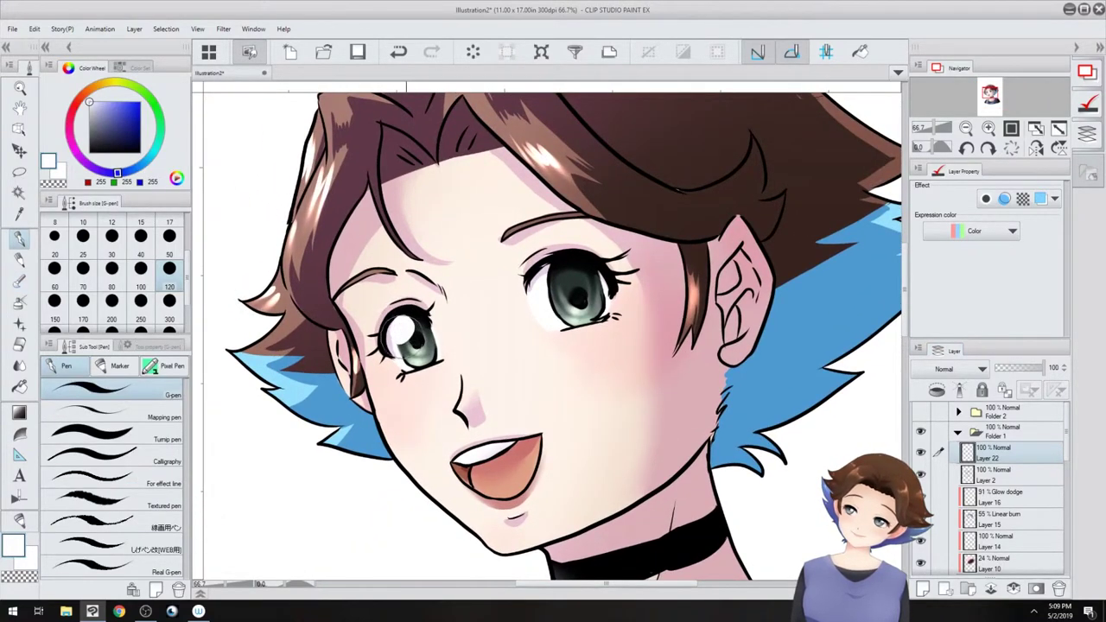
click(424, 326)
click(420, 338)
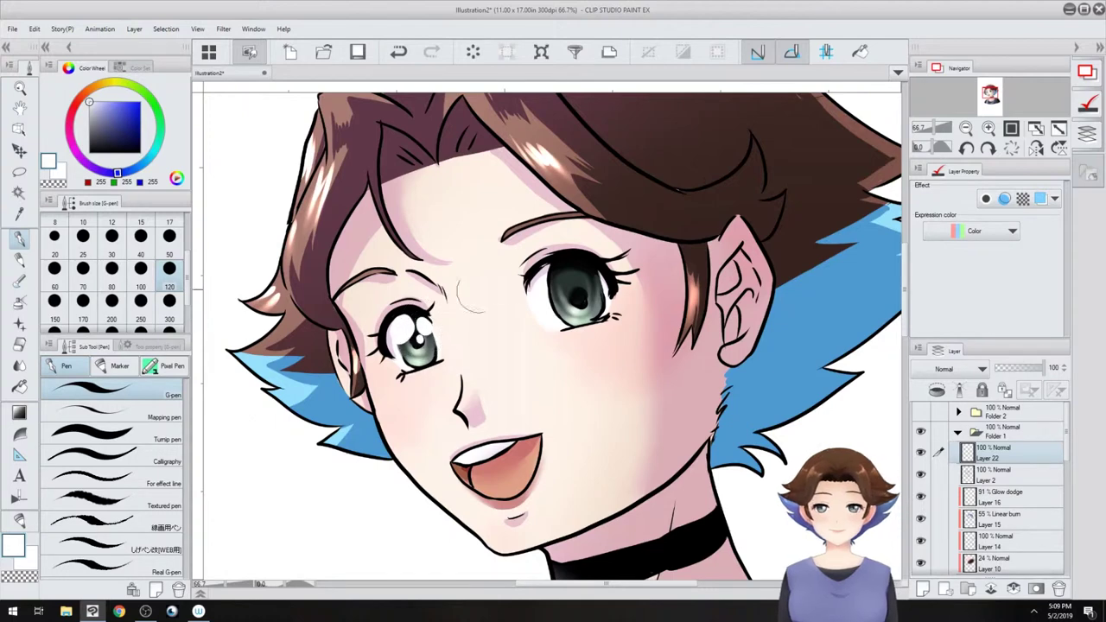
mouse_move(562, 275)
mouse_down()
mouse_move(595, 271)
mouse_move(575, 272)
mouse_move(583, 291)
mouse_move(561, 303)
mouse_move(608, 301)
mouse_up()
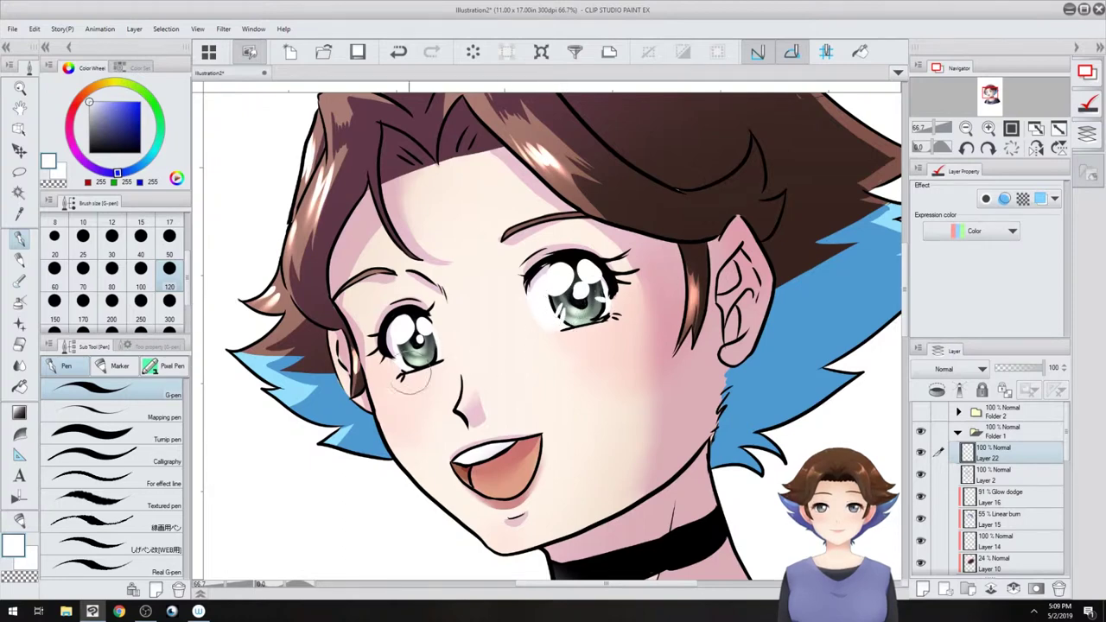
drag(405, 353, 398, 363)
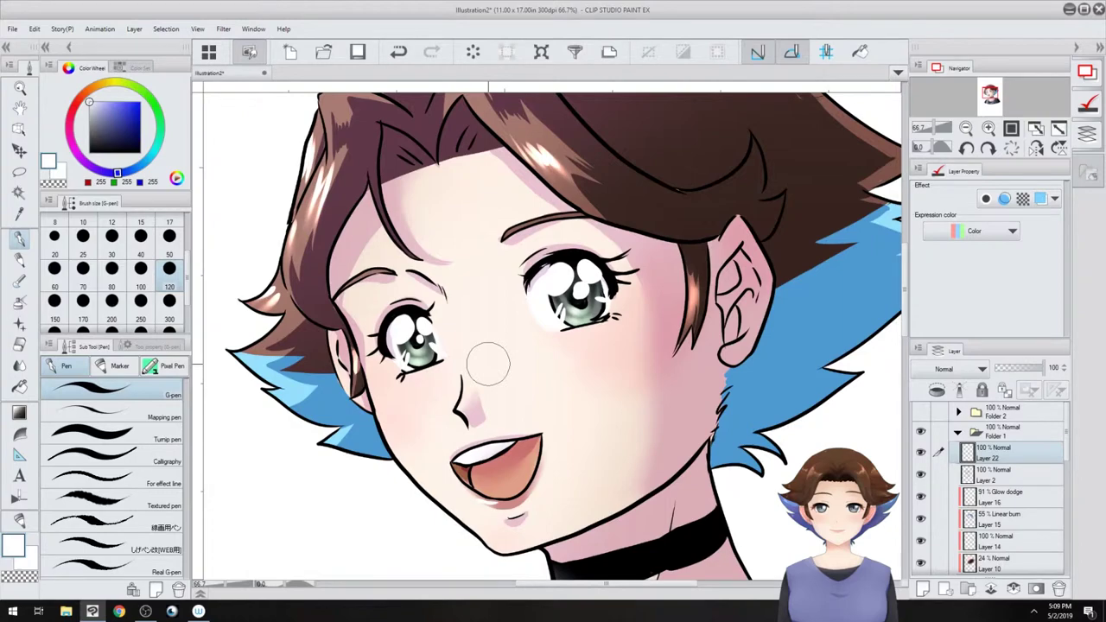
- Select the line art on Layer 2 and lock its transparent pixels
scroll(488, 364, down, 3)
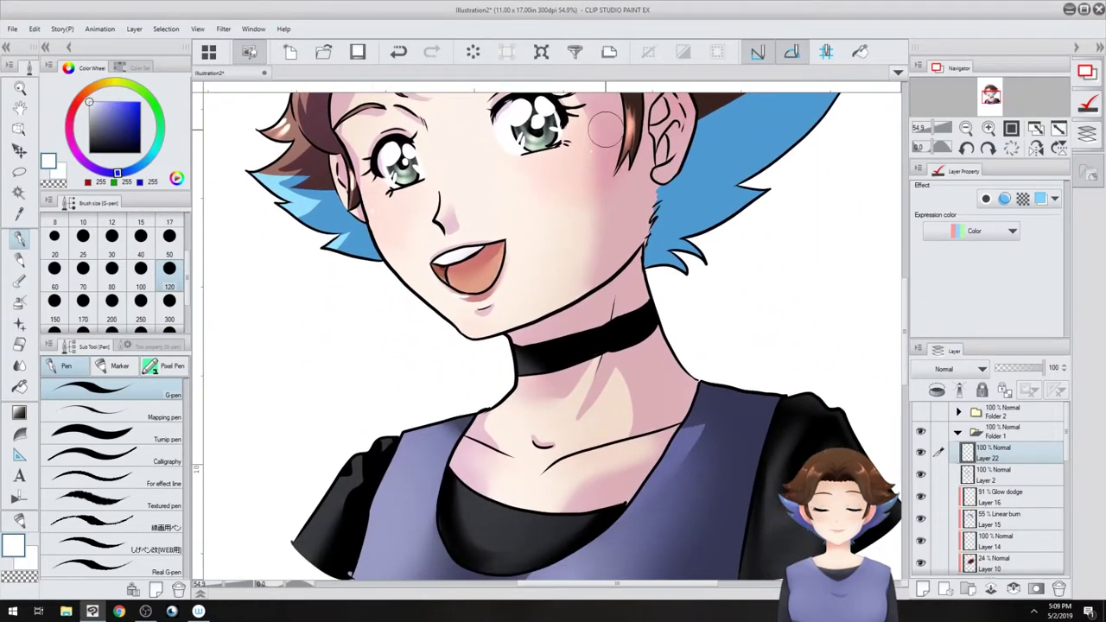
mouse_move(605, 129)
mouse_down()
mouse_move(592, 140)
mouse_move(591, 261)
mouse_up()
click(1010, 475)
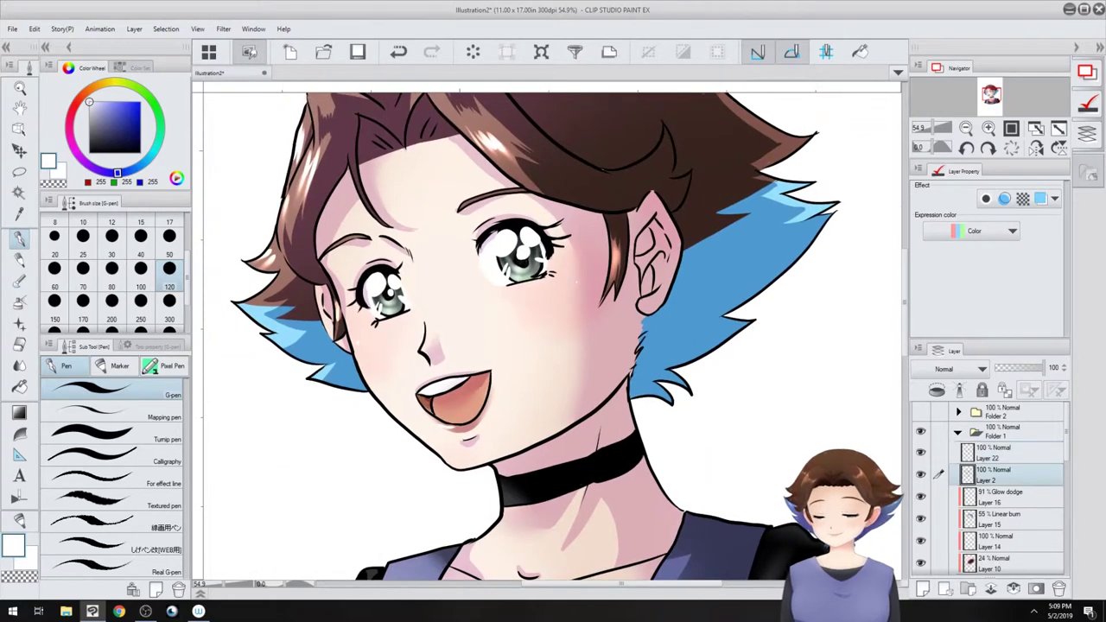
click(1003, 391)
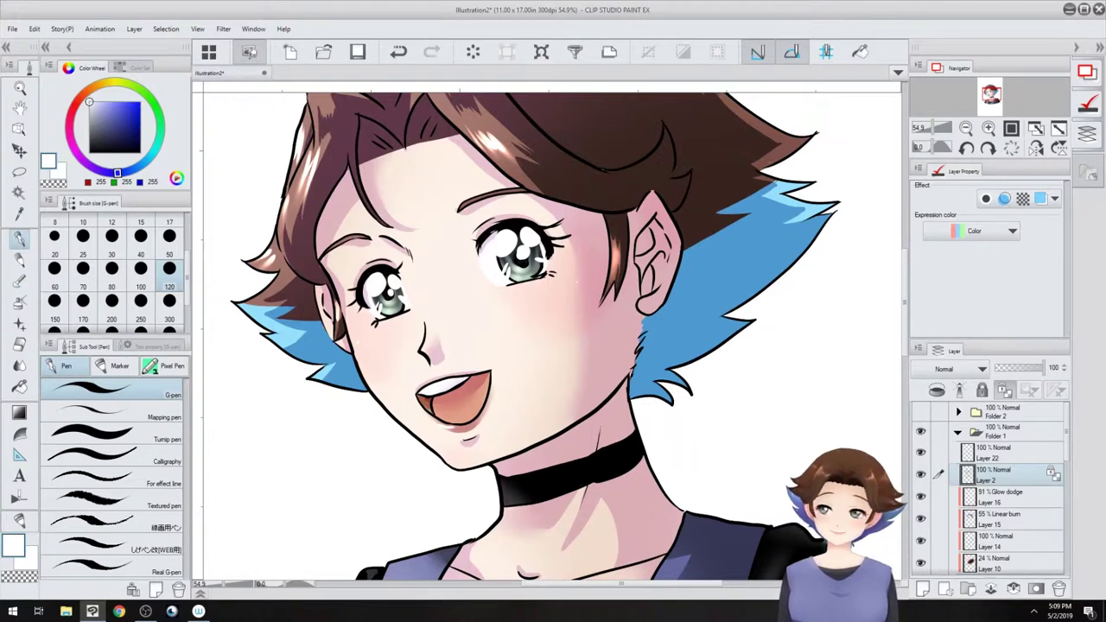
- Sample the dark brown shadow color from the hair and recolor all the line art on Layer 2 with it
scroll(518, 339, down, 3)
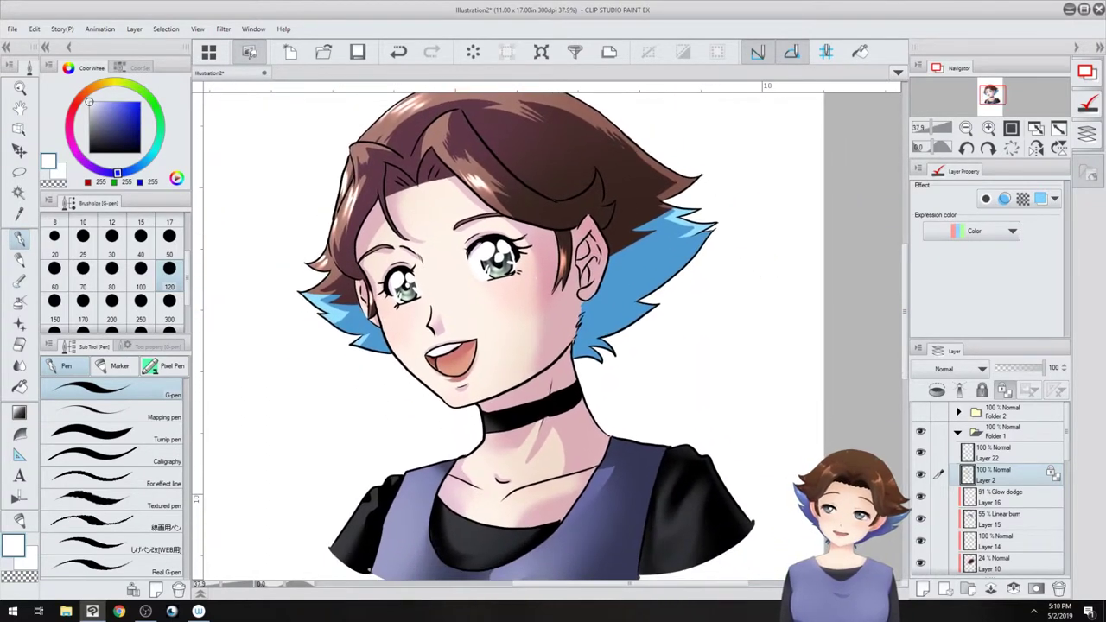
alt+click(607, 225)
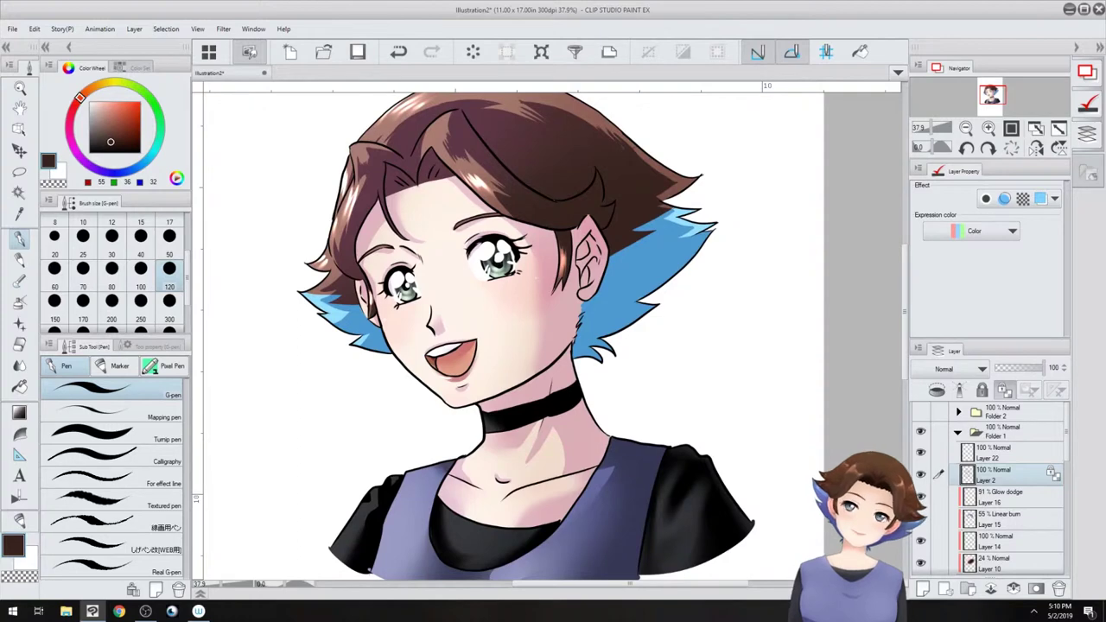
click(35, 29)
click(98, 253)
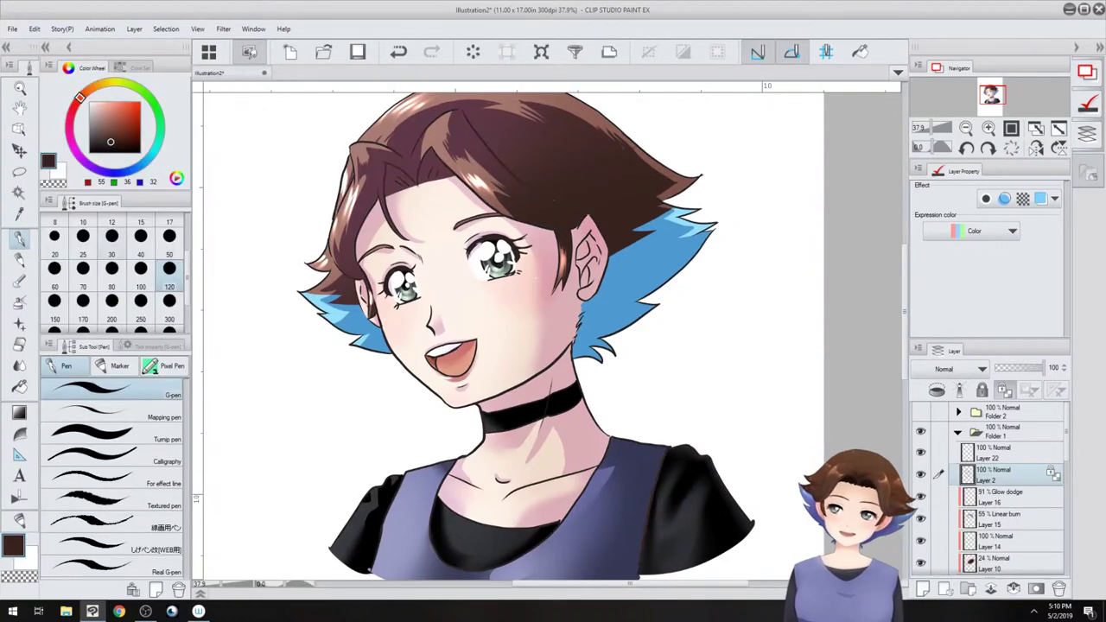
scroll(531, 428, up, 5)
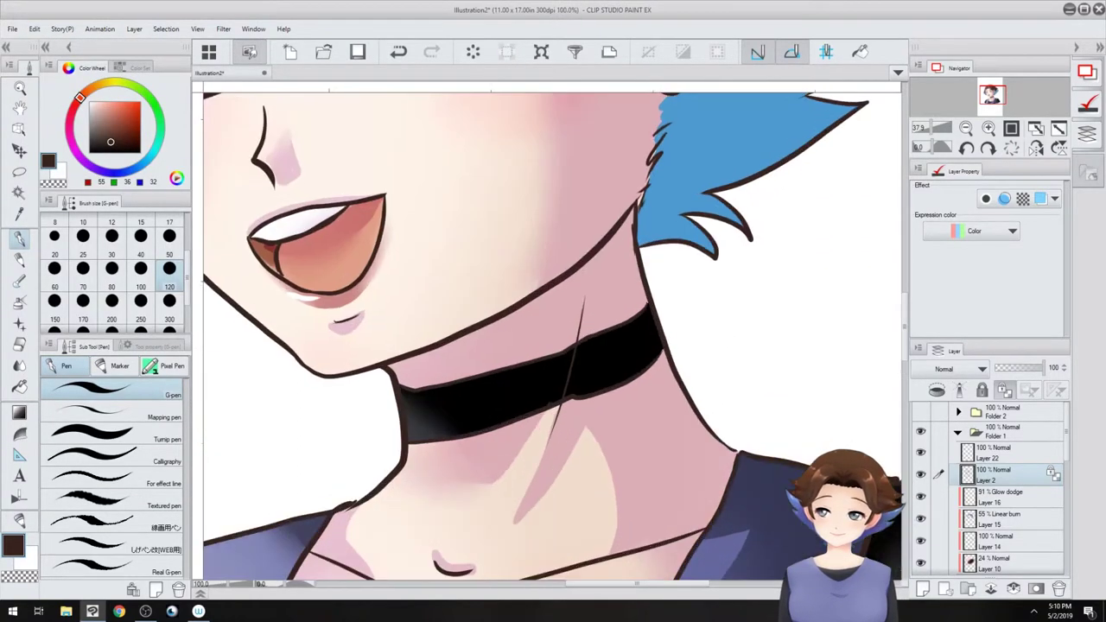
scroll(527, 331, down, 4)
scroll(527, 331, up, 3)
drag(527, 332, 563, 295)
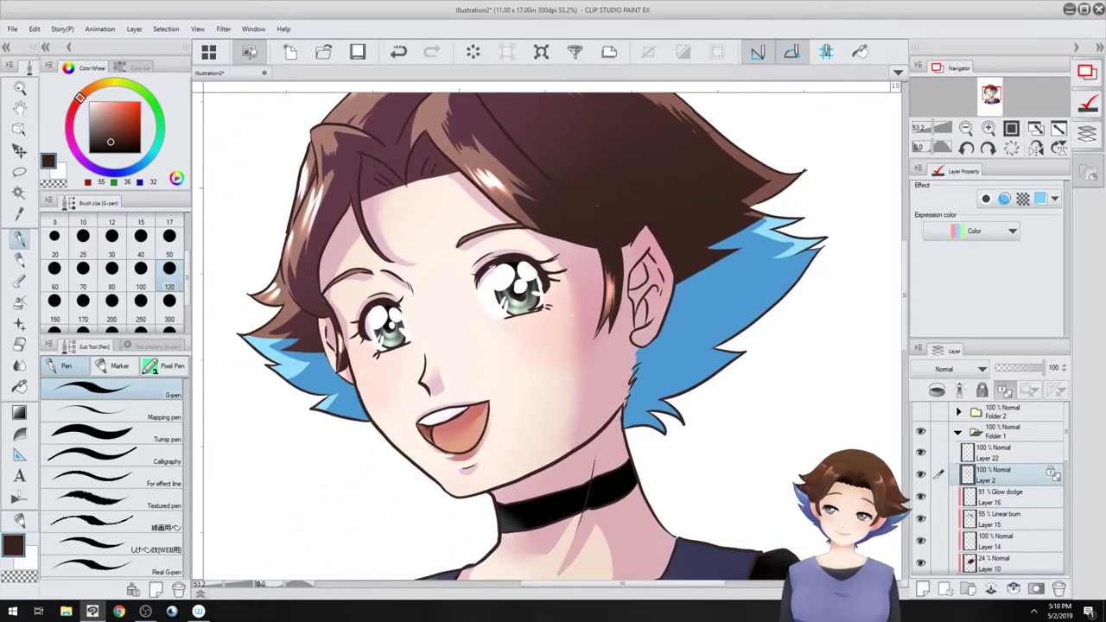
- Darken the sampled hair blue to RGB 19, 68, 105 and recolor the blue hair's outlines with the G-pen at size 70
alt+click(321, 380)
drag(128, 127, 131, 133)
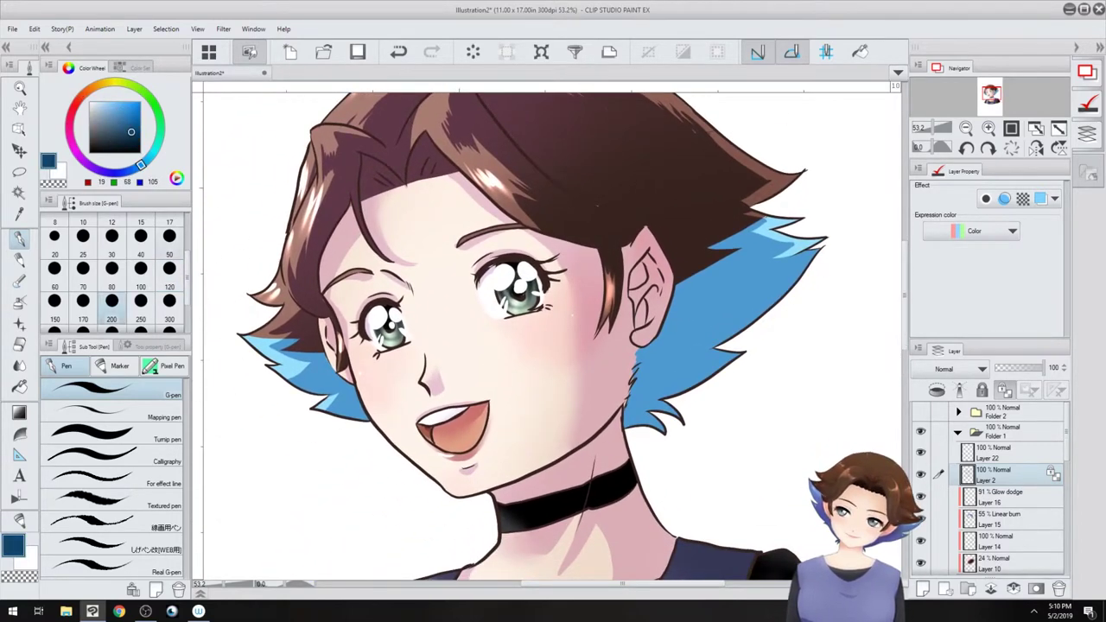
click(83, 273)
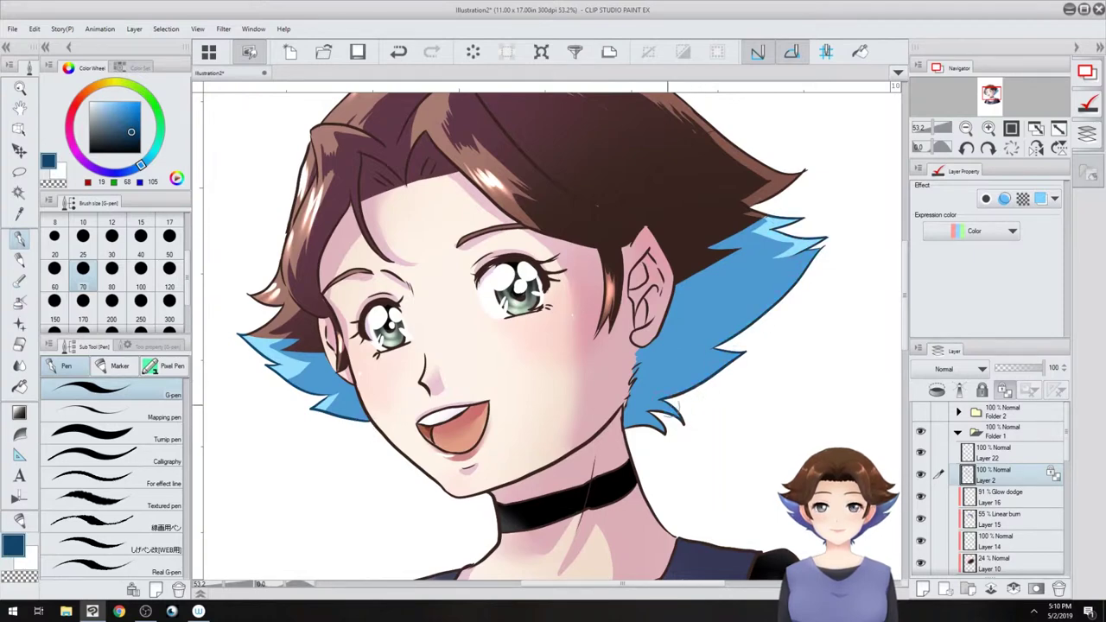
drag(678, 404, 664, 431)
scroll(550, 328, down, 5)
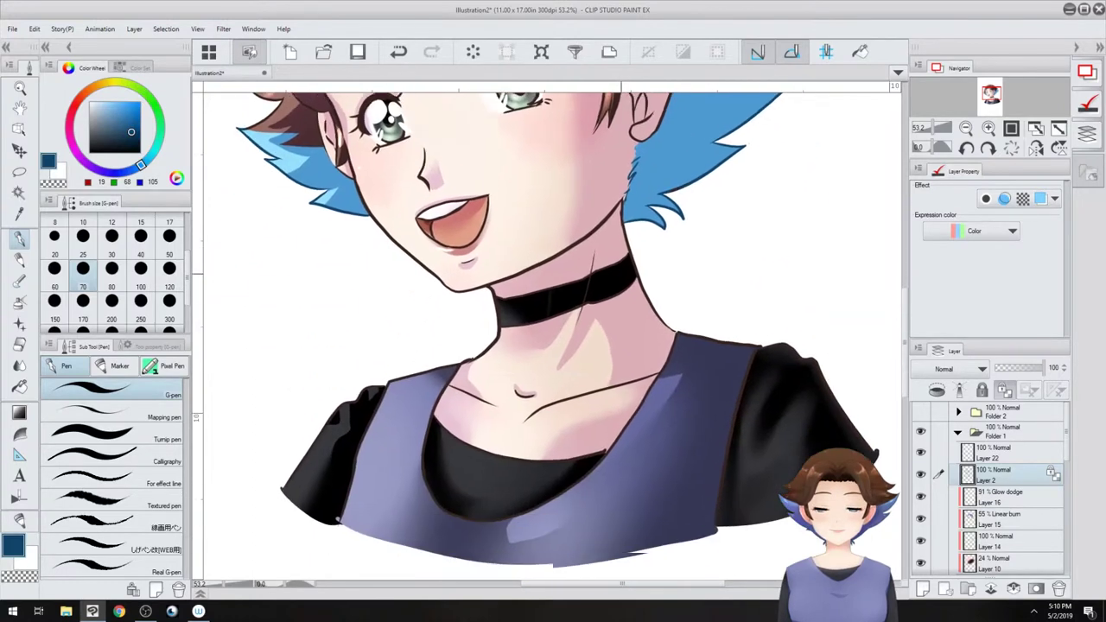
- Darken the sampled vest purple to RGB 22, 22, 29 and recolor the vest's outlines along the sides and shoulder
alt+click(720, 336)
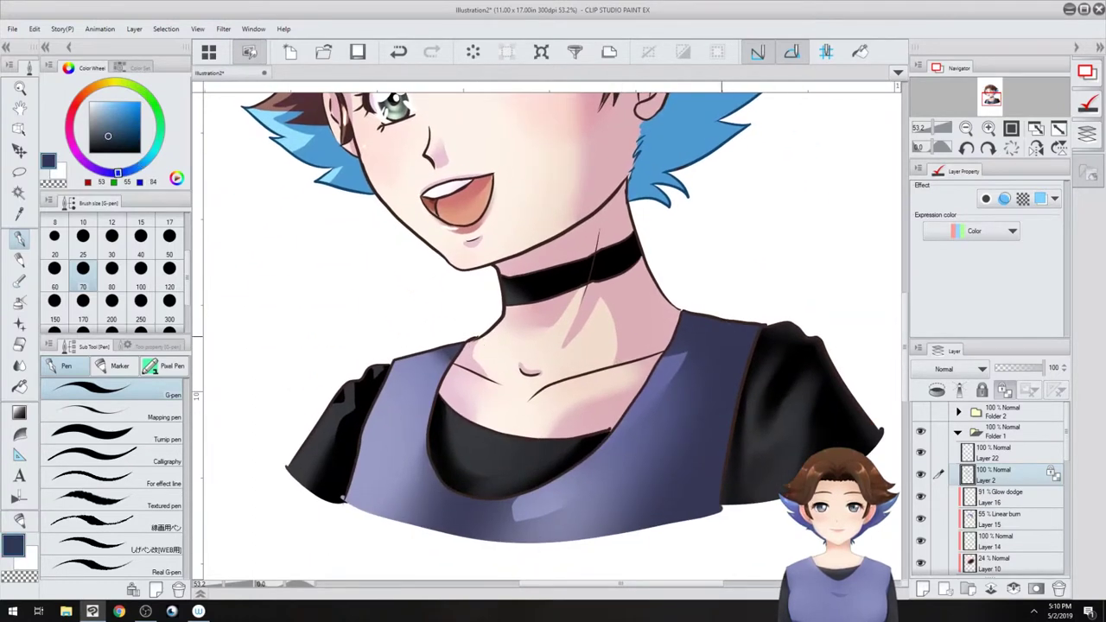
drag(108, 136, 102, 147)
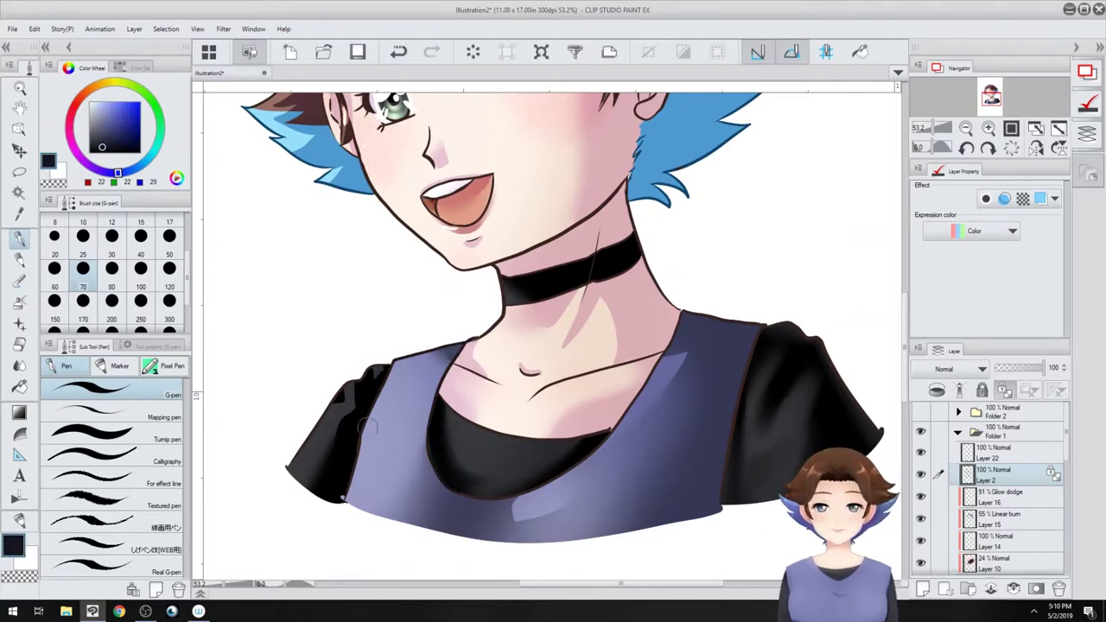
drag(357, 439, 353, 481)
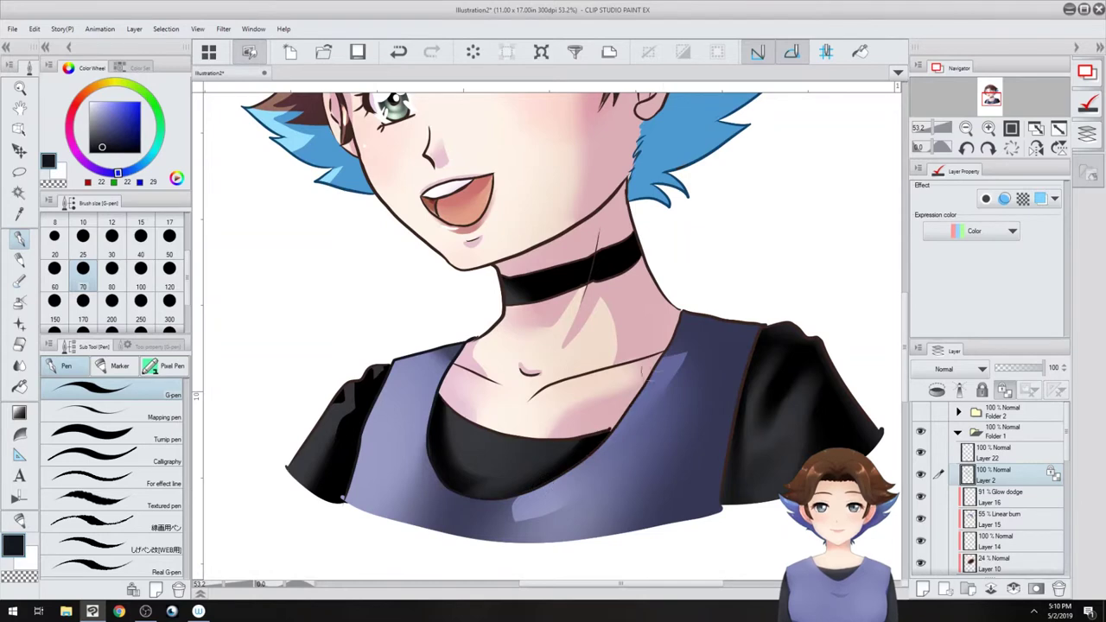
mouse_move(713, 316)
mouse_down()
mouse_move(759, 323)
mouse_move(724, 452)
mouse_up()
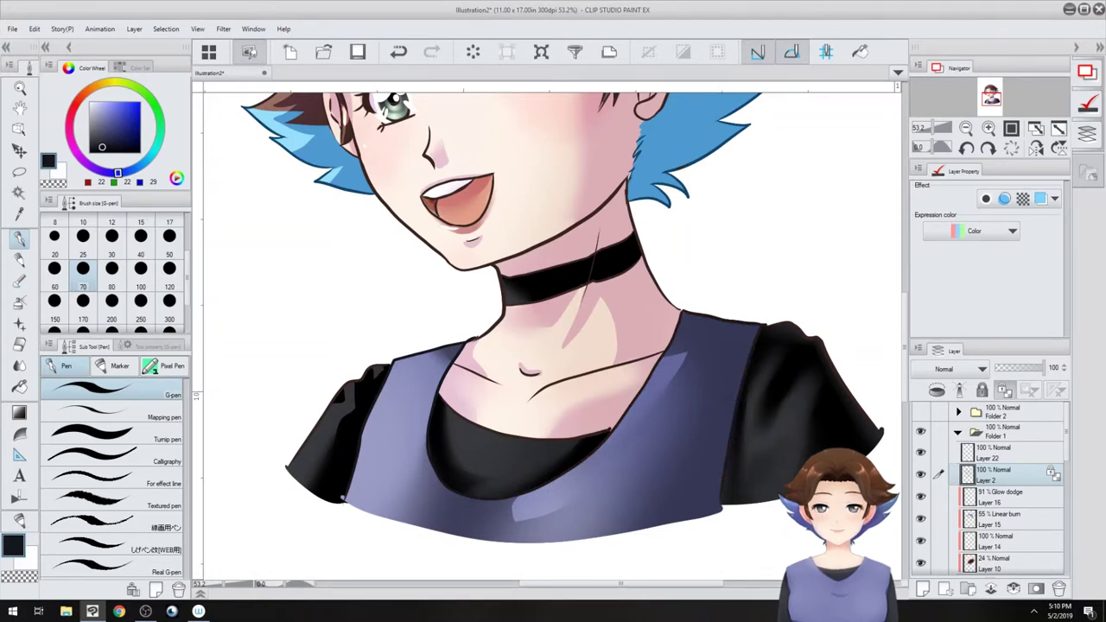
- Set the drawing color to pure black and recolor the outlines of both sleeves, the undershirt neckline and the choker
click(88, 153)
mouse_move(373, 373)
mouse_down()
mouse_move(331, 398)
mouse_move(289, 495)
mouse_up()
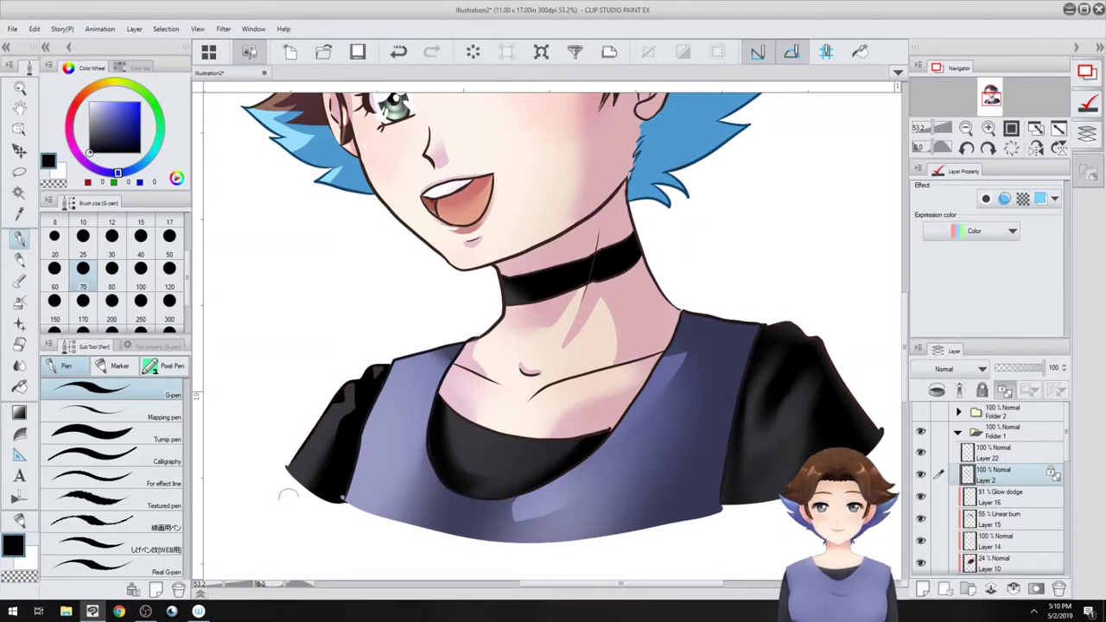
mouse_move(439, 400)
mouse_down()
mouse_move(513, 430)
mouse_move(607, 423)
mouse_up()
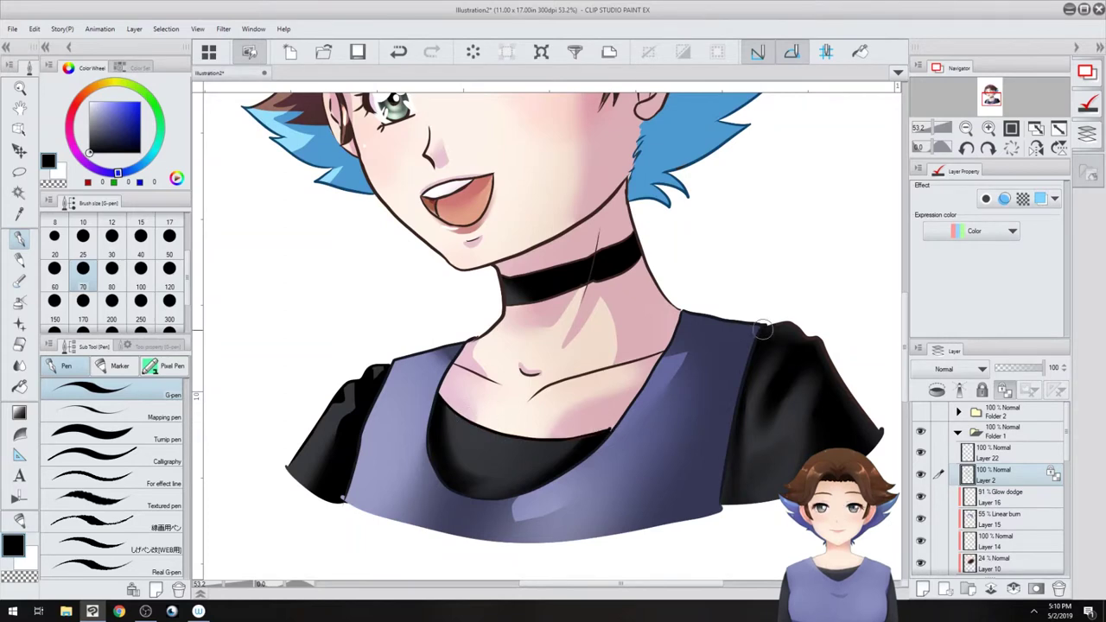
drag(762, 329, 851, 392)
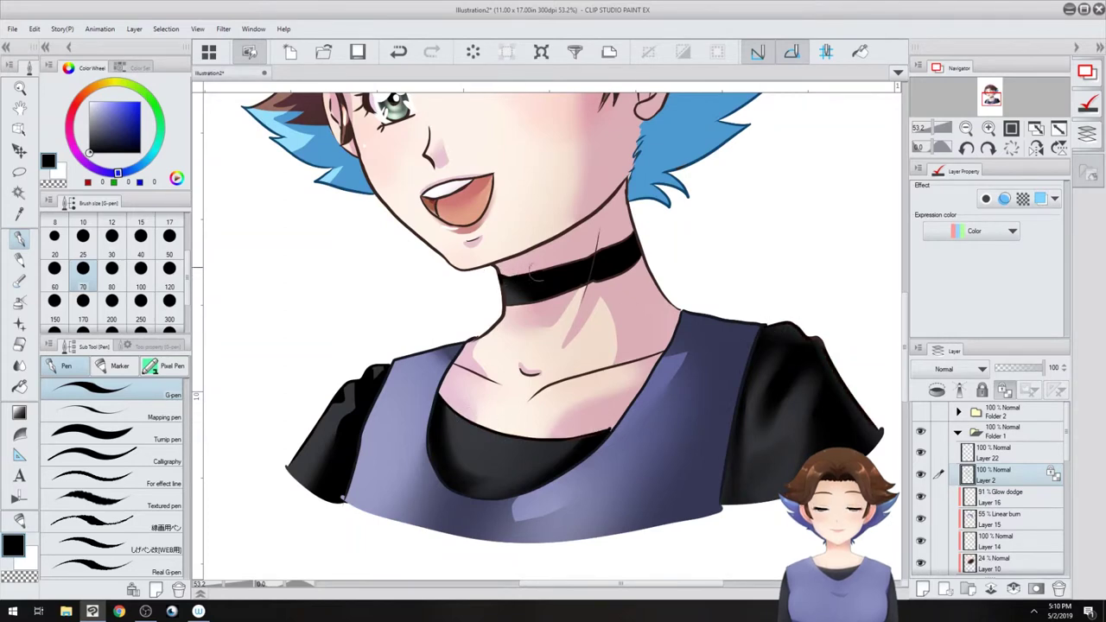
drag(532, 268, 639, 233)
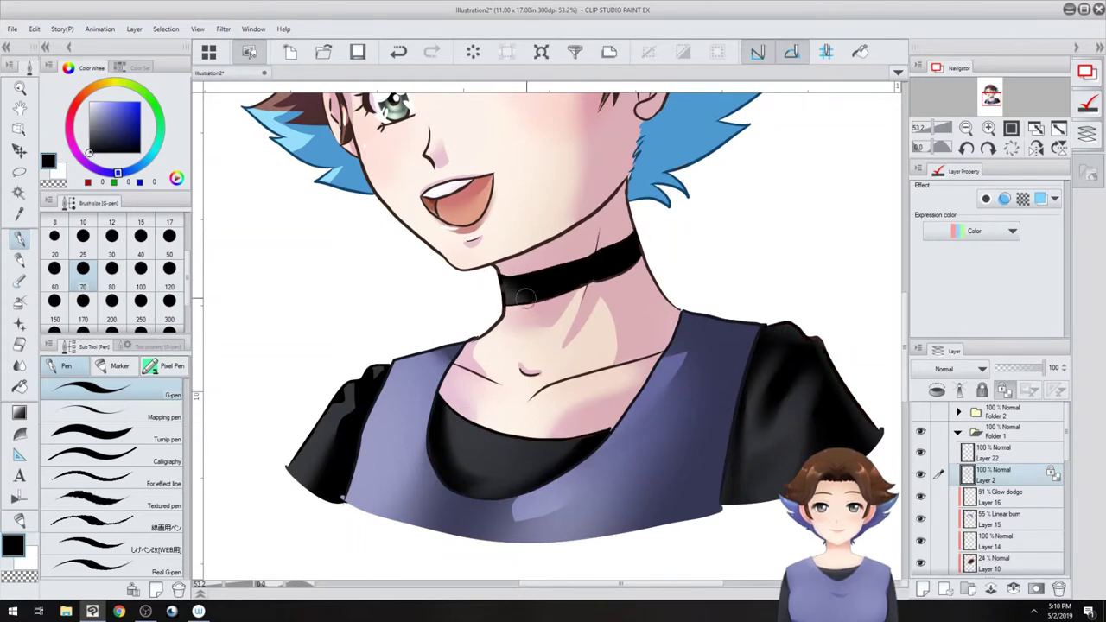
- Sample the skin shadow, darken it to RGB 99, 69, 63, and recolor the outlines of the face, neck and ear
drag(501, 236, 501, 424)
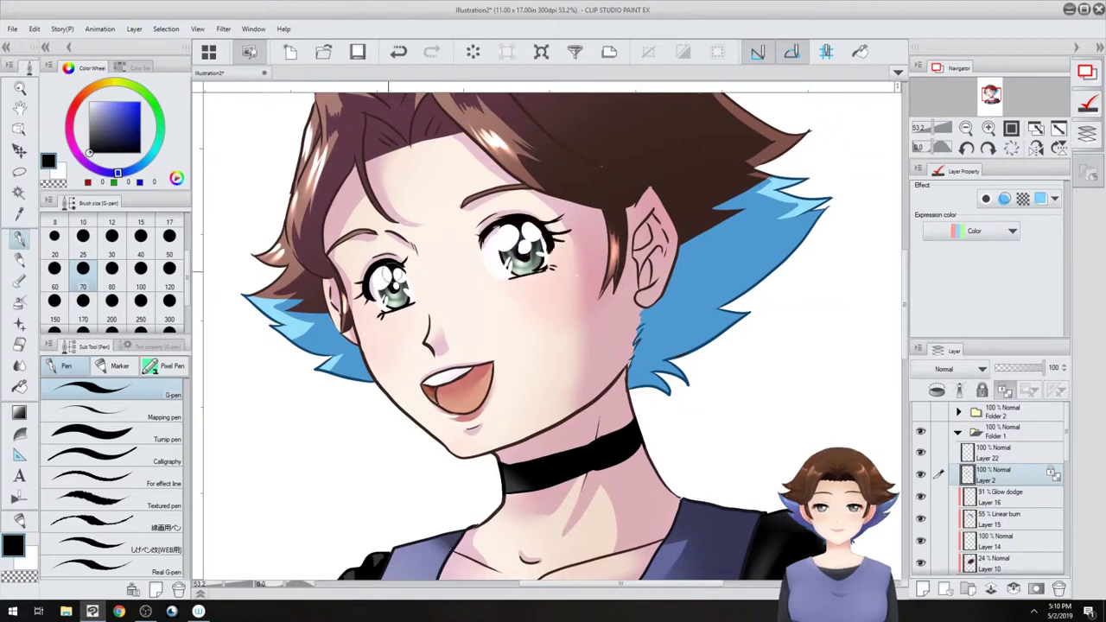
scroll(596, 363, down, 2)
scroll(571, 388, up, 3)
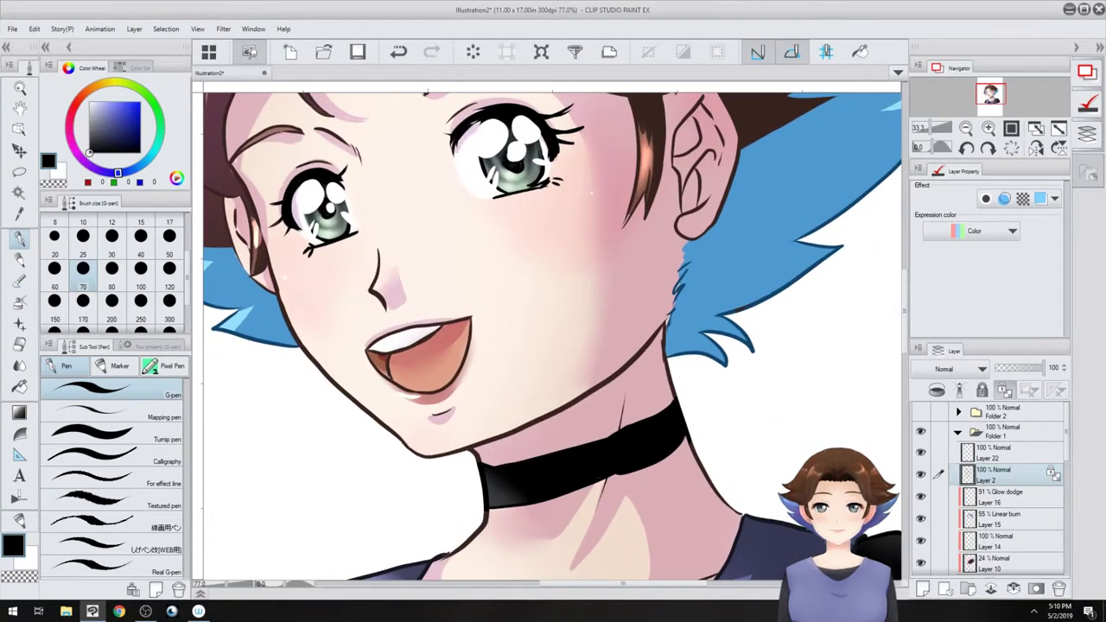
alt+click(627, 369)
click(108, 133)
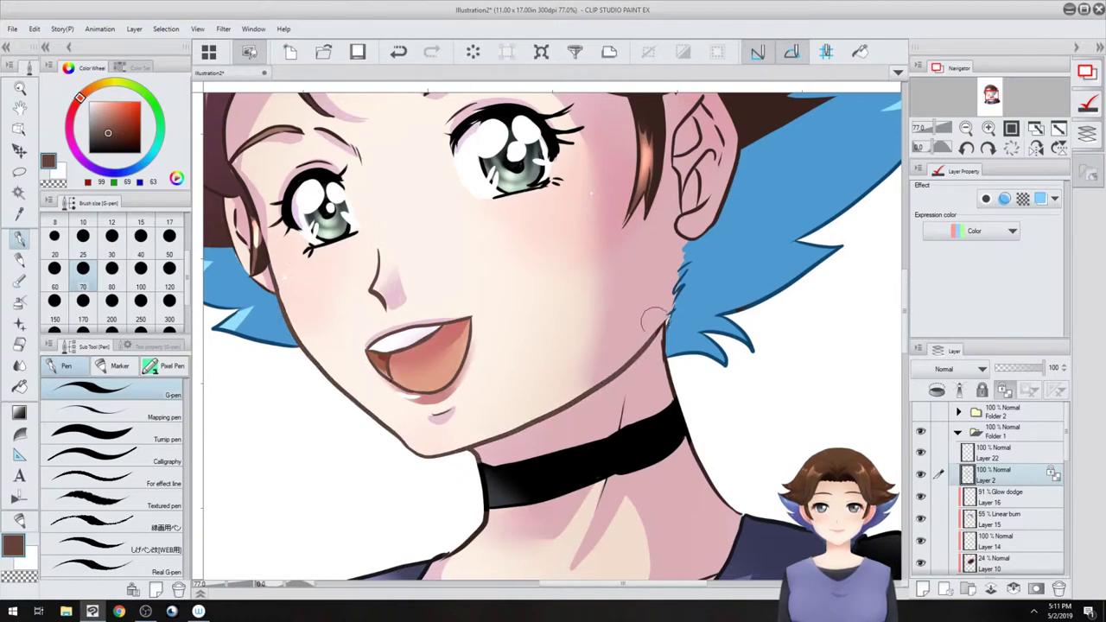
scroll(534, 369, down, 3)
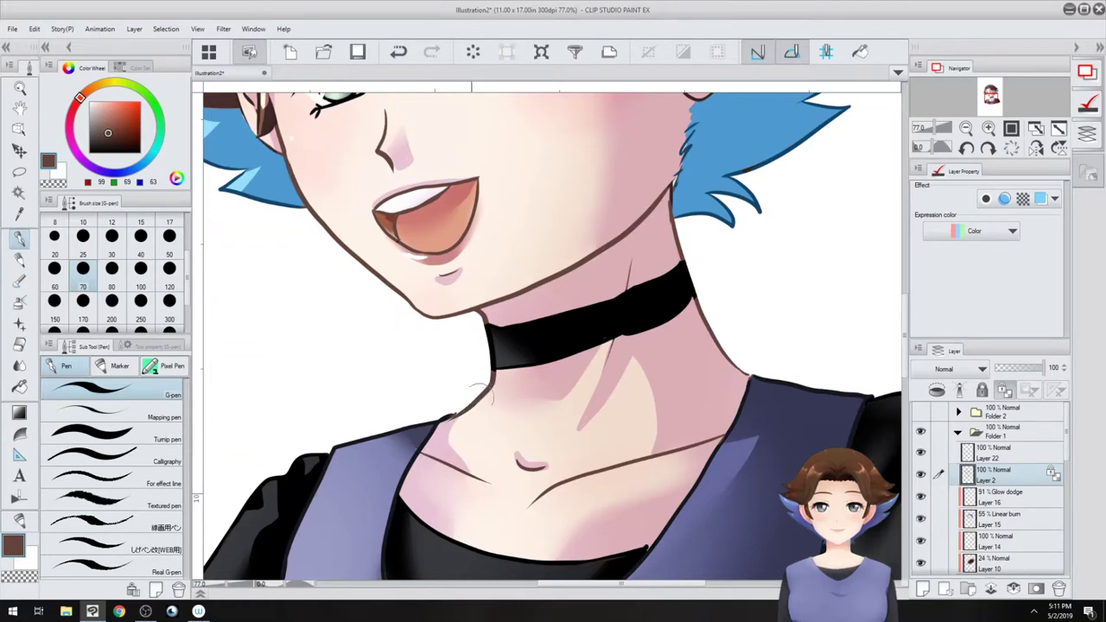
mouse_move(452, 354)
mouse_down()
mouse_move(533, 614)
mouse_move(521, 590)
mouse_up()
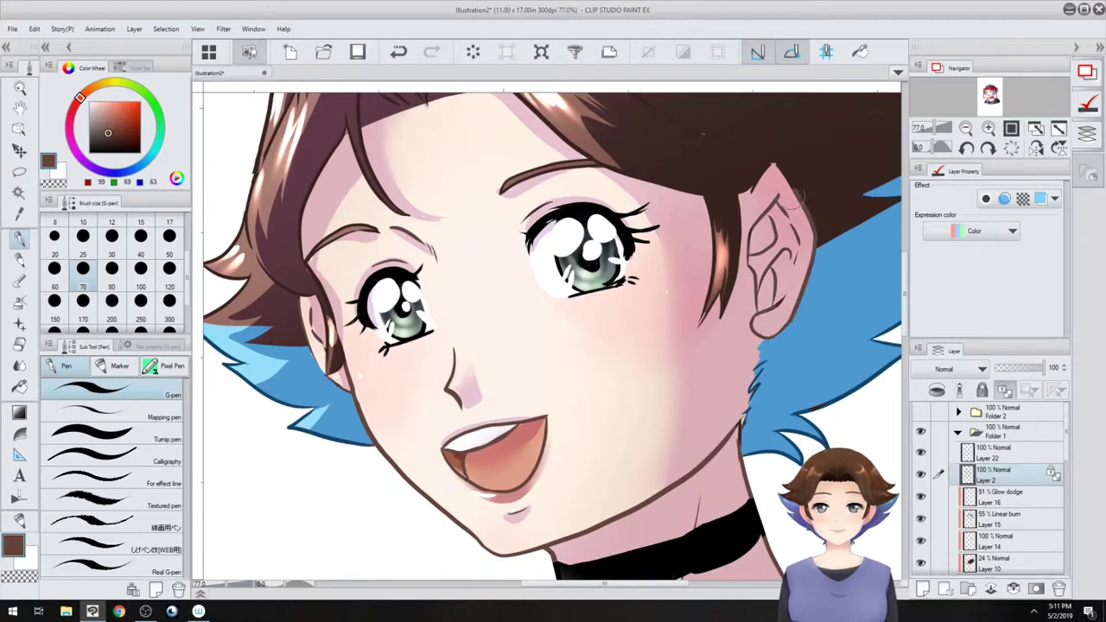
- Add a new layer between Layer 2 and the glow dodge Layer 16, and clip it to the layer below
scroll(518, 254, down, 3)
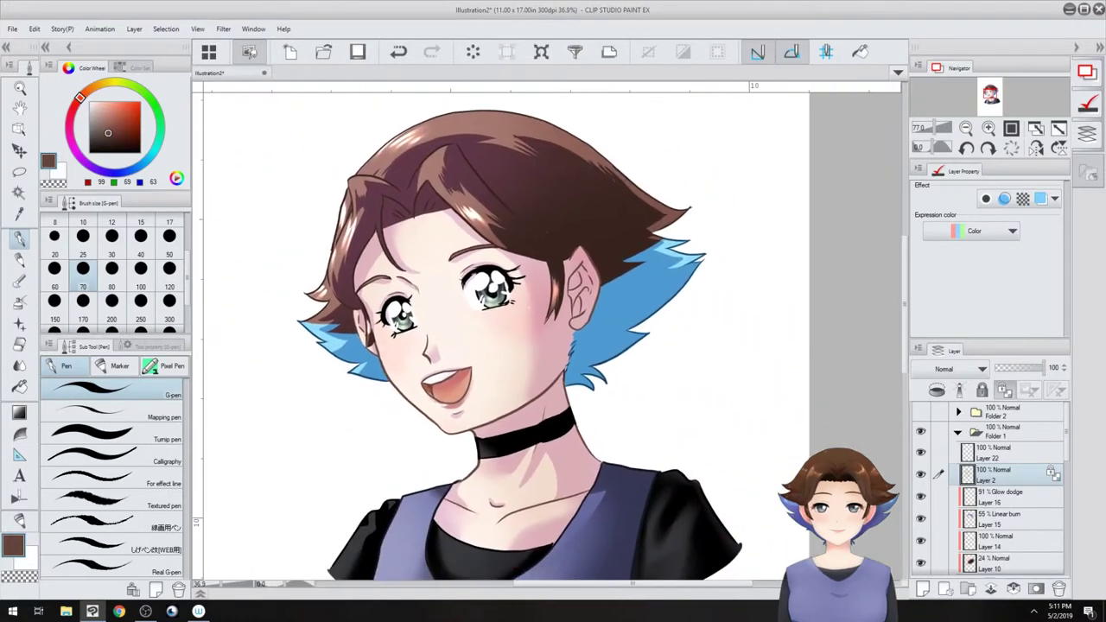
drag(546, 232, 529, 190)
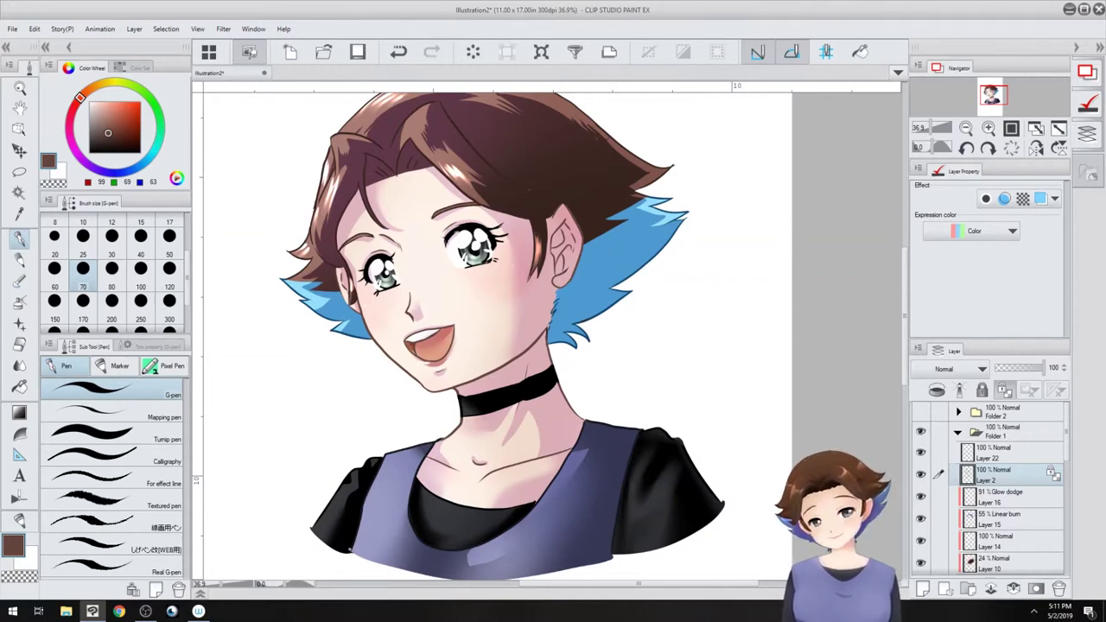
click(1006, 497)
key(ctrl+shift+n)
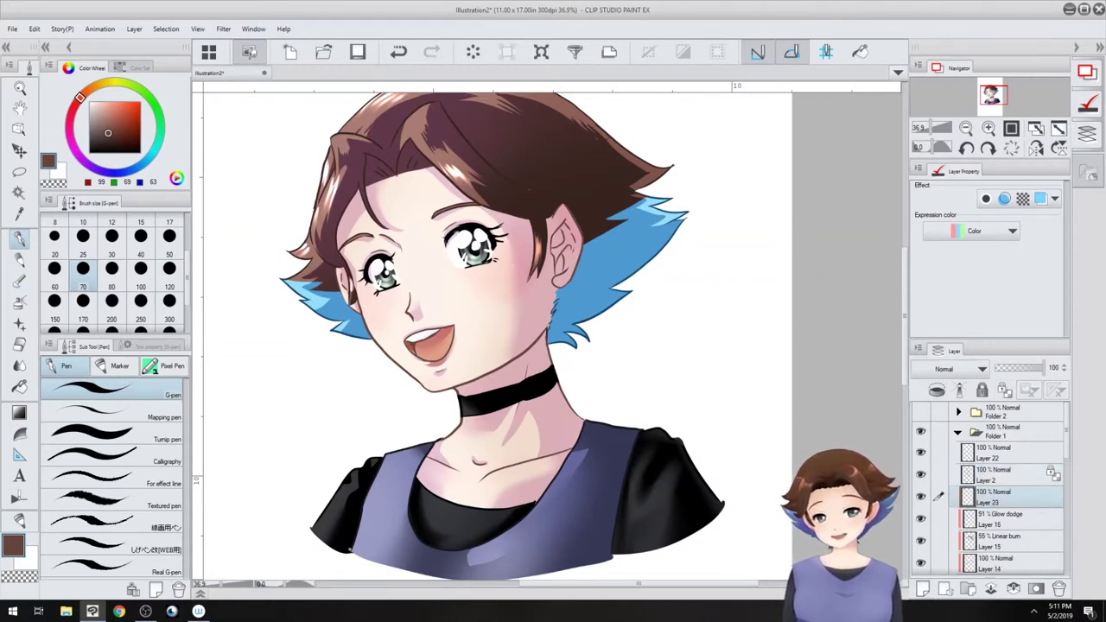
click(936, 390)
mouse_move(525, 343)
mouse_down()
mouse_move(523, 280)
mouse_move(528, 350)
mouse_up()
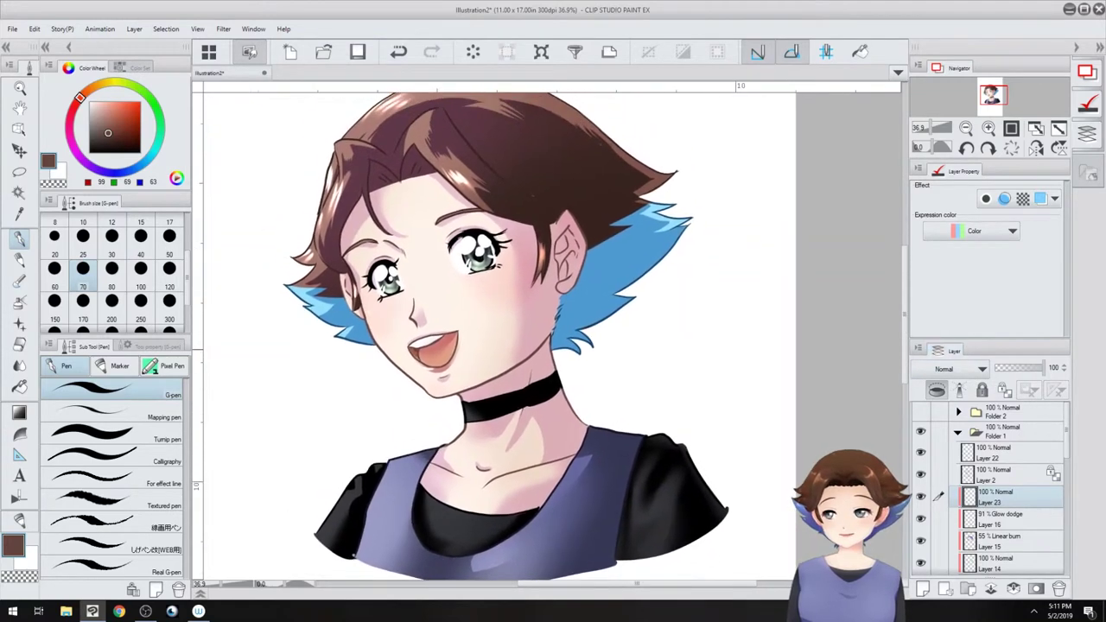
scroll(1006, 492, down, 2)
drag(1066, 446, 1065, 443)
drag(526, 343, 528, 382)
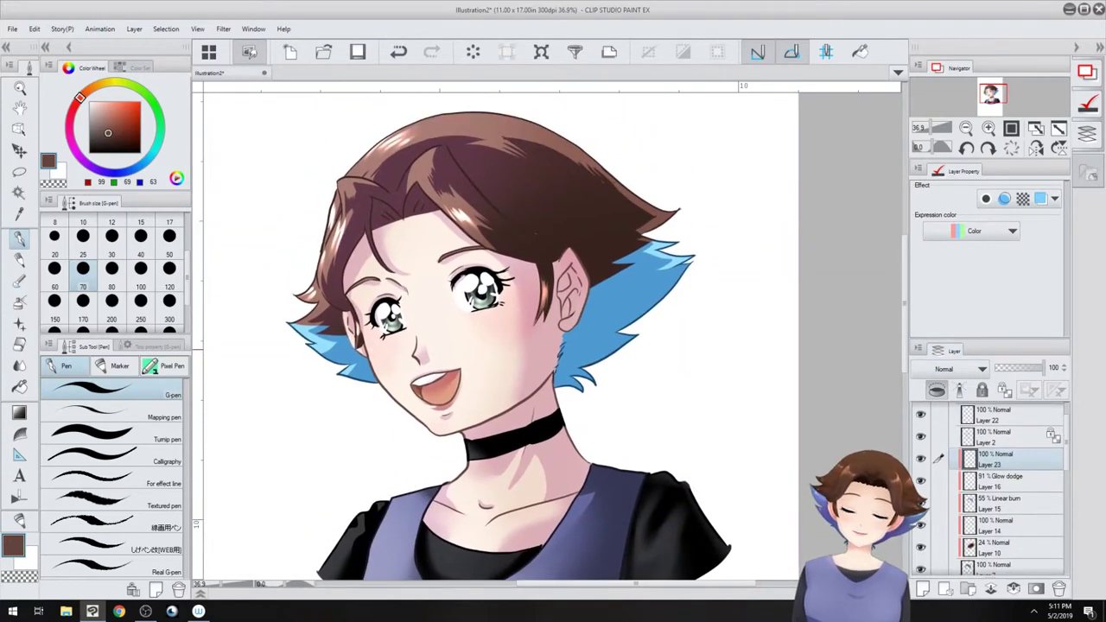
- Sample the light skin tone and brush it onto the hair edges around the face with the Soft airbrush at size 300
alt+click(410, 257)
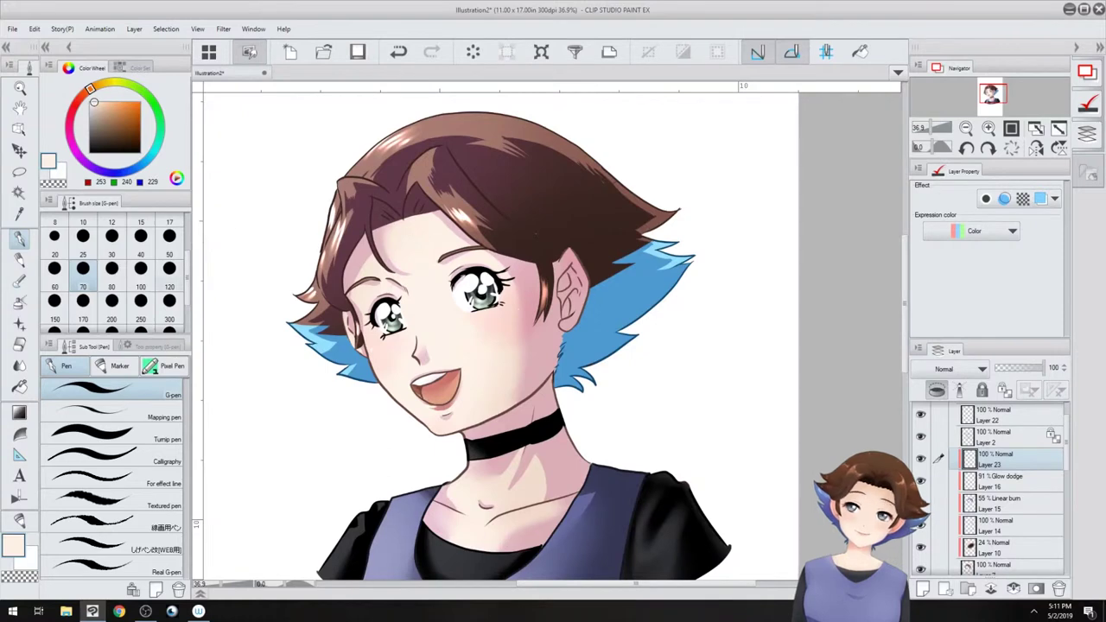
key(b)
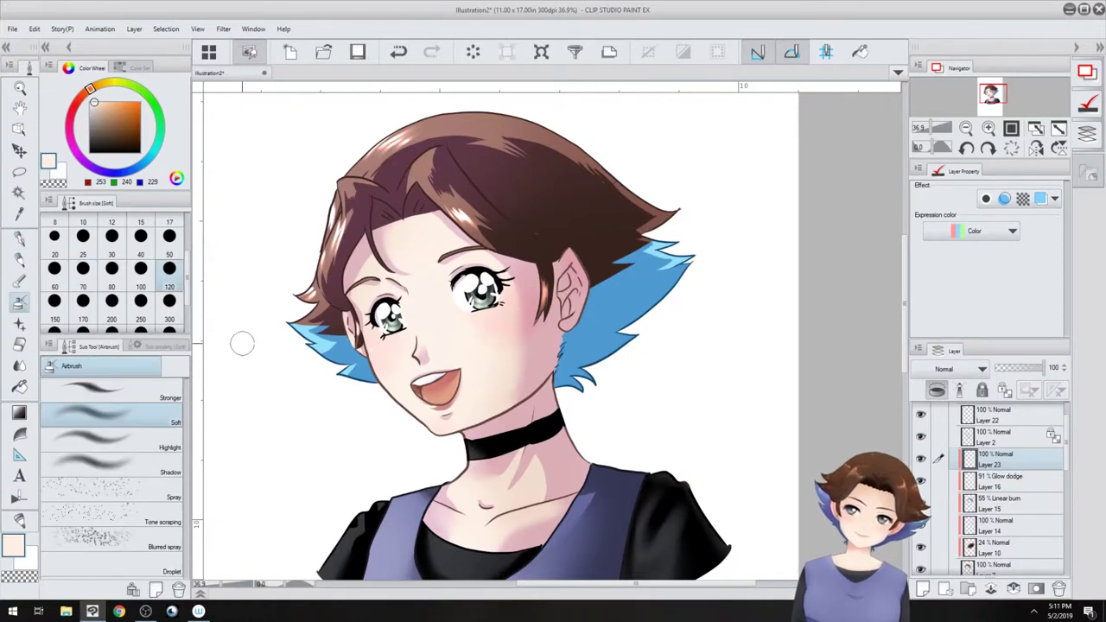
click(169, 329)
click(169, 304)
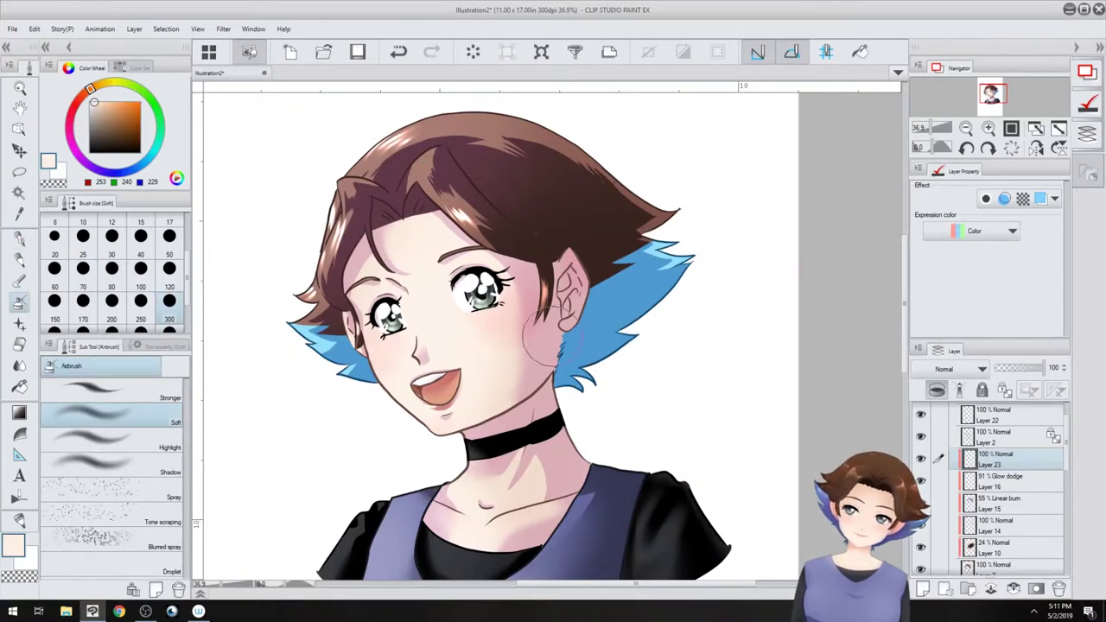
mouse_move(372, 240)
mouse_down()
mouse_move(356, 285)
mouse_move(393, 249)
mouse_move(478, 243)
mouse_move(522, 279)
mouse_move(475, 227)
mouse_move(545, 287)
mouse_move(537, 379)
mouse_move(563, 351)
mouse_up()
drag(380, 328, 364, 352)
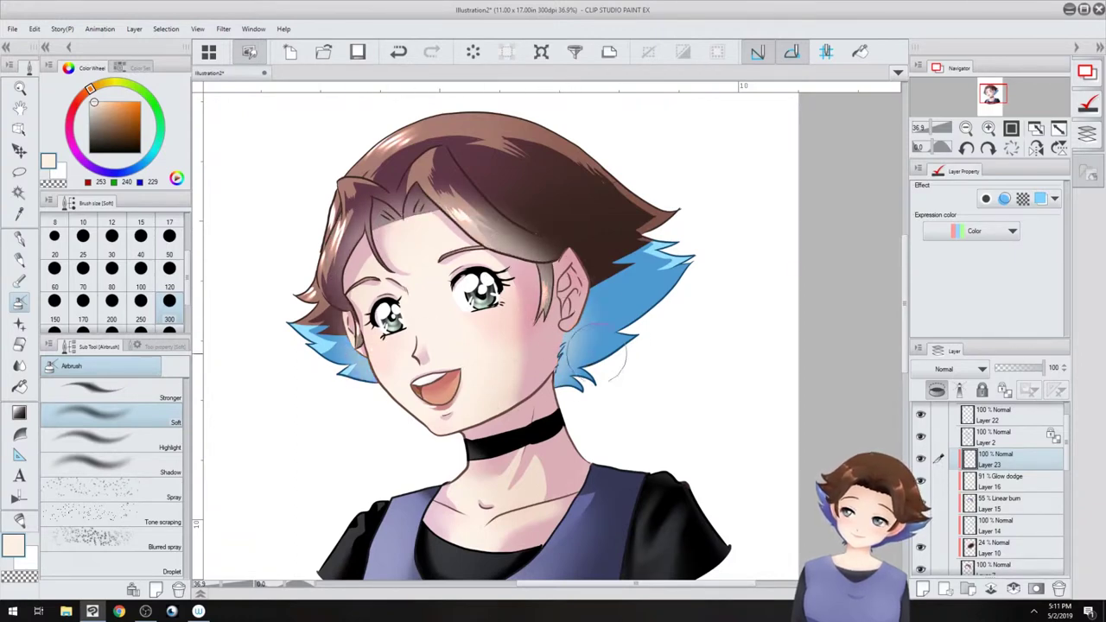
- Airbrush sampled skin pink, light blue and dark brown into the neighboring hair areas, then lower the layer's opacity to 35%
alt+click(545, 340)
drag(565, 325, 576, 316)
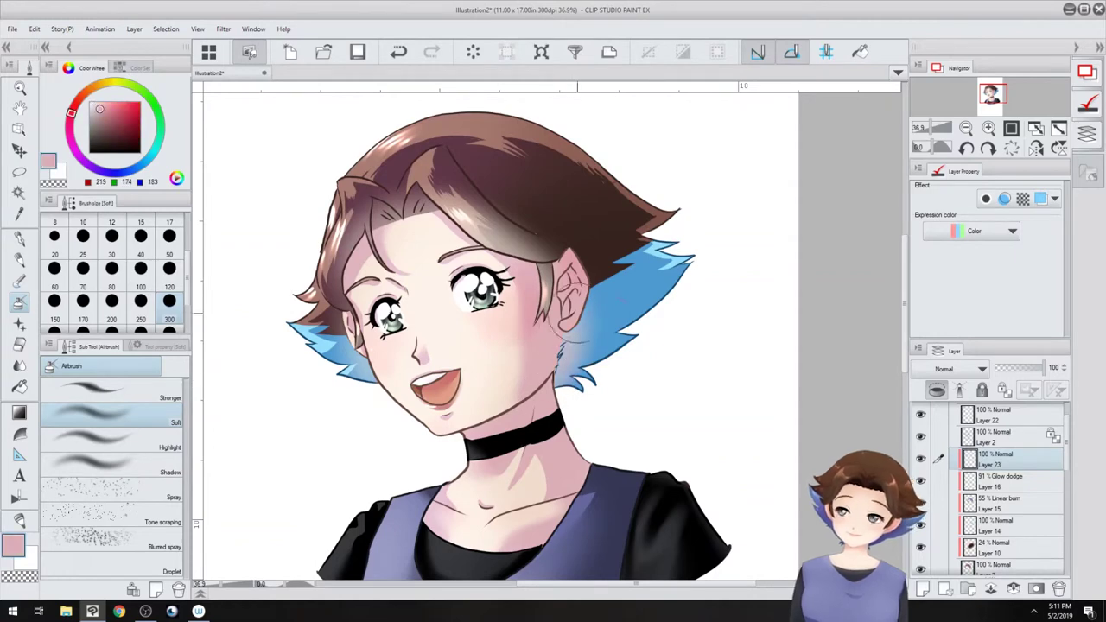
alt+click(670, 256)
mouse_move(632, 256)
mouse_down()
mouse_move(601, 278)
mouse_move(608, 255)
mouse_move(615, 261)
mouse_move(592, 259)
mouse_move(631, 250)
mouse_up()
alt+click(596, 255)
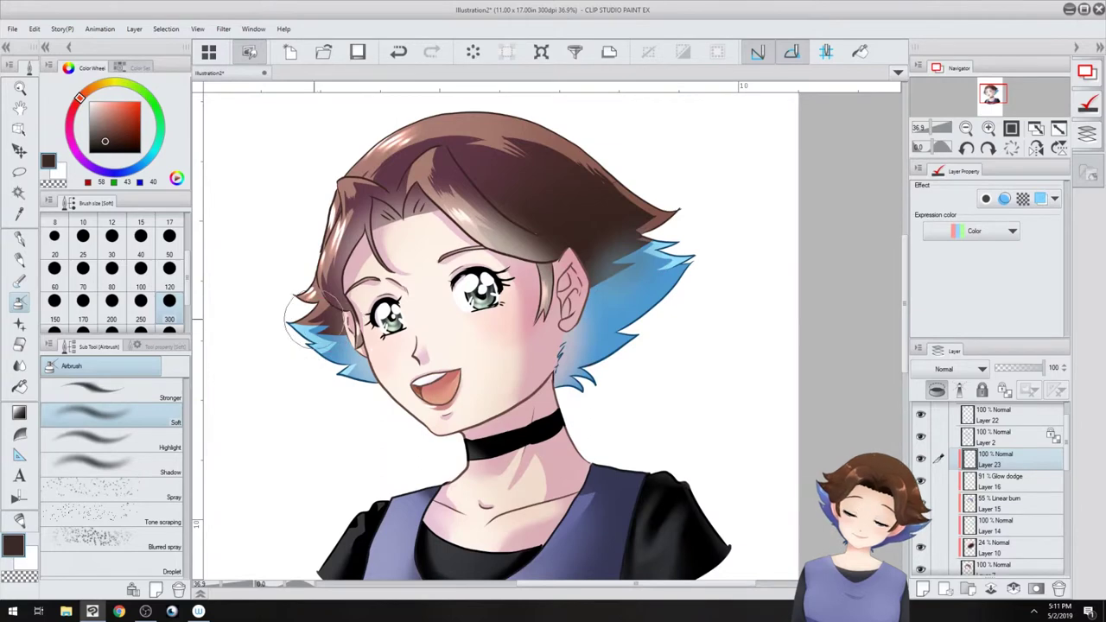
drag(399, 275, 444, 248)
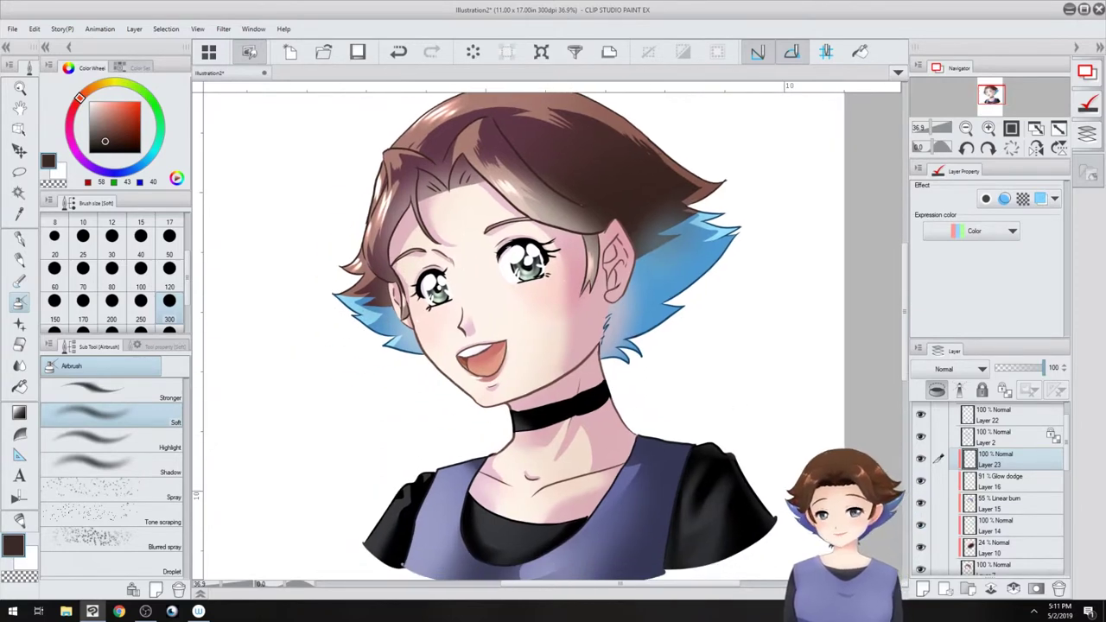
drag(1043, 369, 1015, 368)
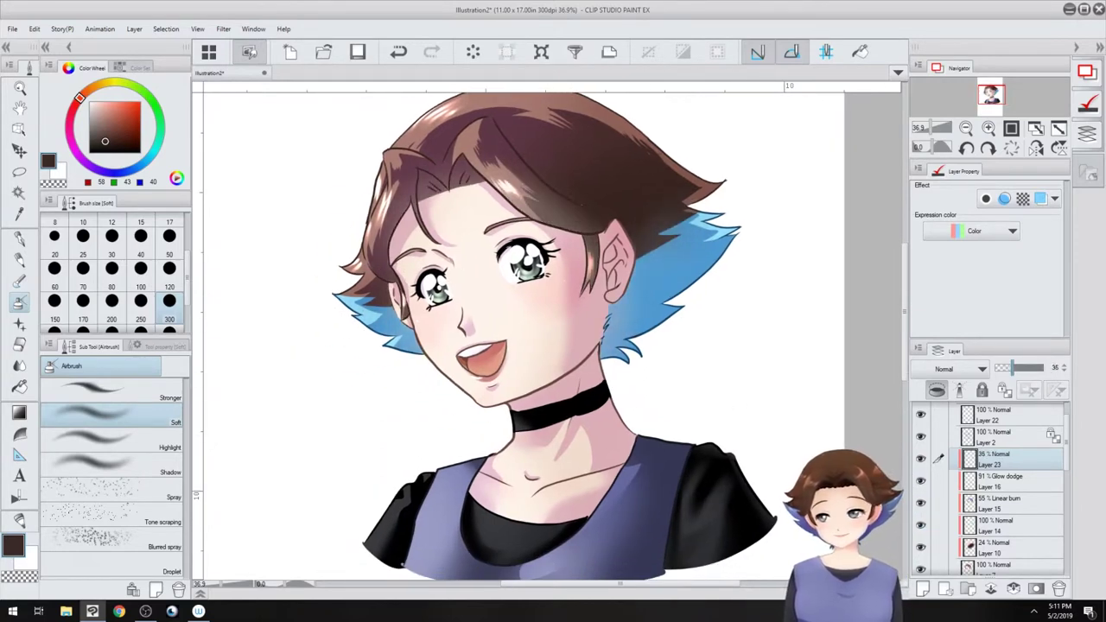
- Add a new layer above the linear burn Layer 19 and clip it to the layer below
scroll(992, 488, down, 3)
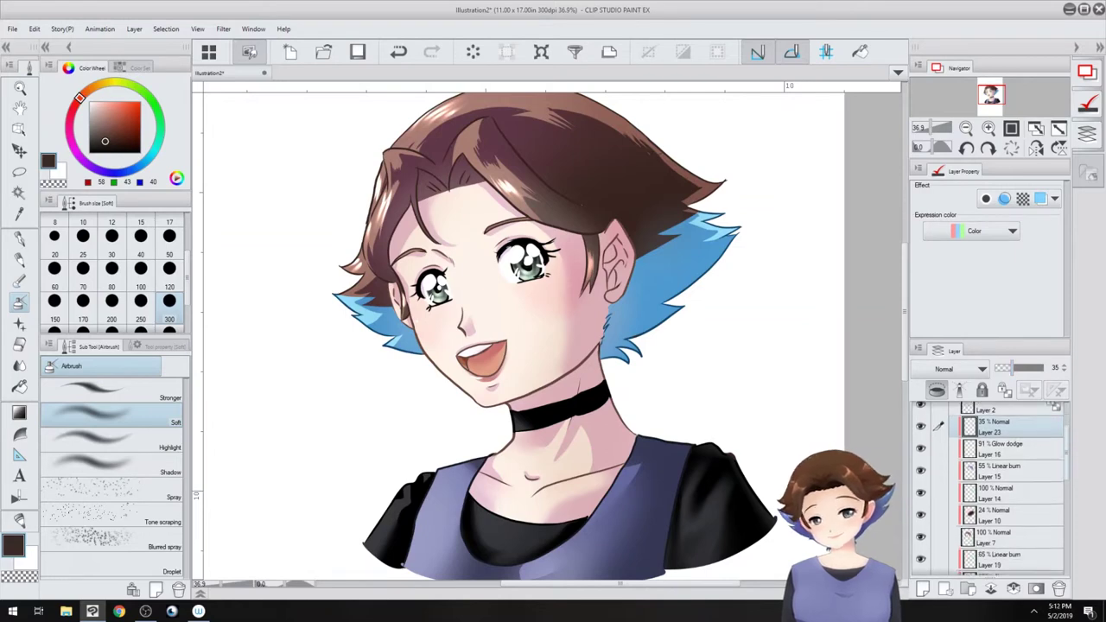
click(938, 504)
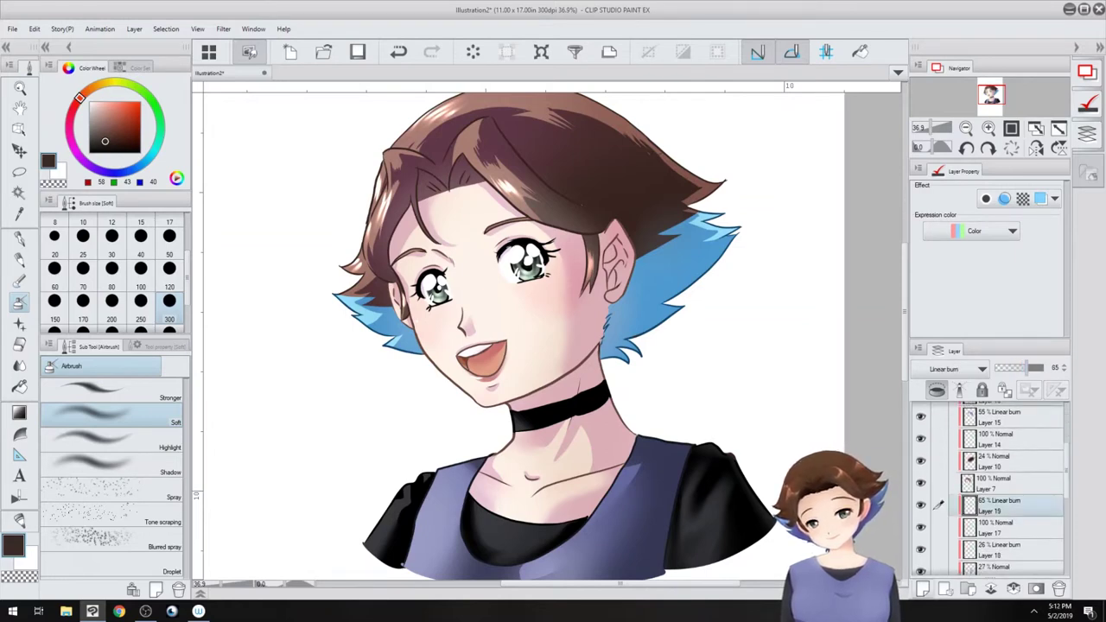
click(922, 588)
click(936, 390)
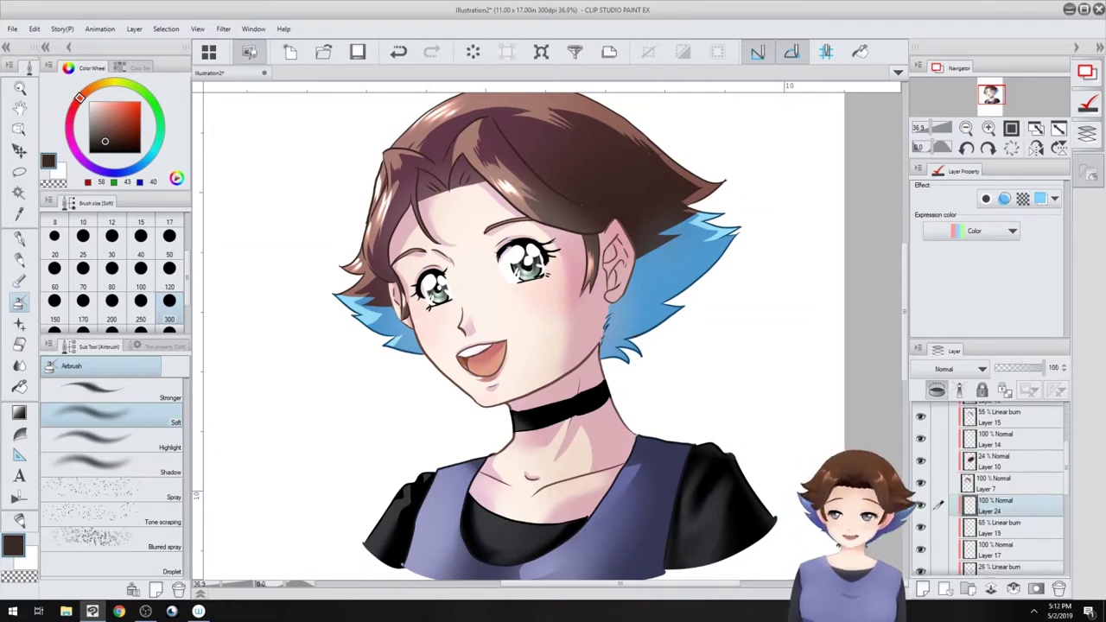
- Sample the brown hair colors and airbrush them softly over the forehead skin beneath the bangs
alt+click(505, 136)
mouse_move(411, 245)
mouse_down()
mouse_move(413, 205)
mouse_move(476, 186)
mouse_move(596, 216)
mouse_up()
alt+click(498, 169)
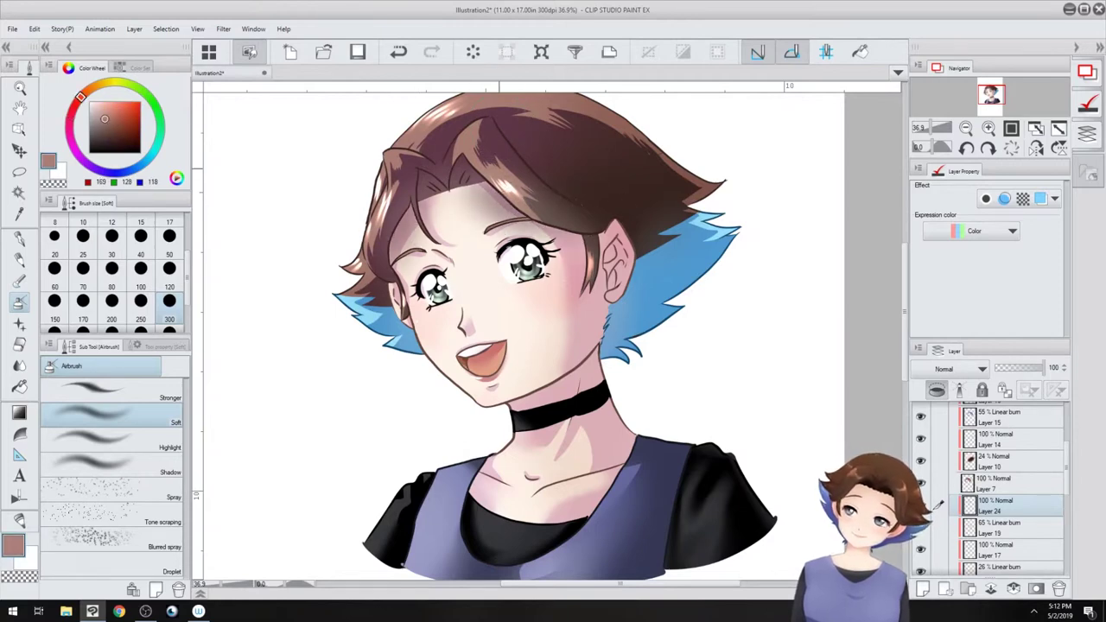
mouse_move(500, 179)
mouse_down()
mouse_move(521, 223)
mouse_move(491, 192)
mouse_move(549, 194)
mouse_move(426, 187)
mouse_up()
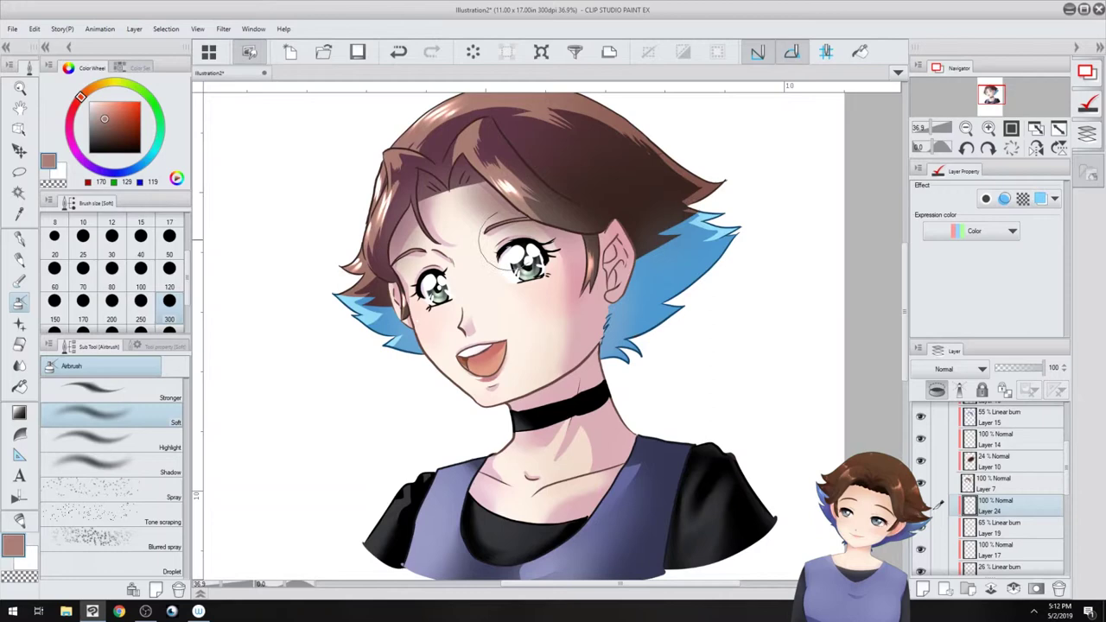
- At airbrush size 200, brush sampled black onto the skin around the choker and neckline, and sampled vest purple along the vest edge
alt+click(542, 414)
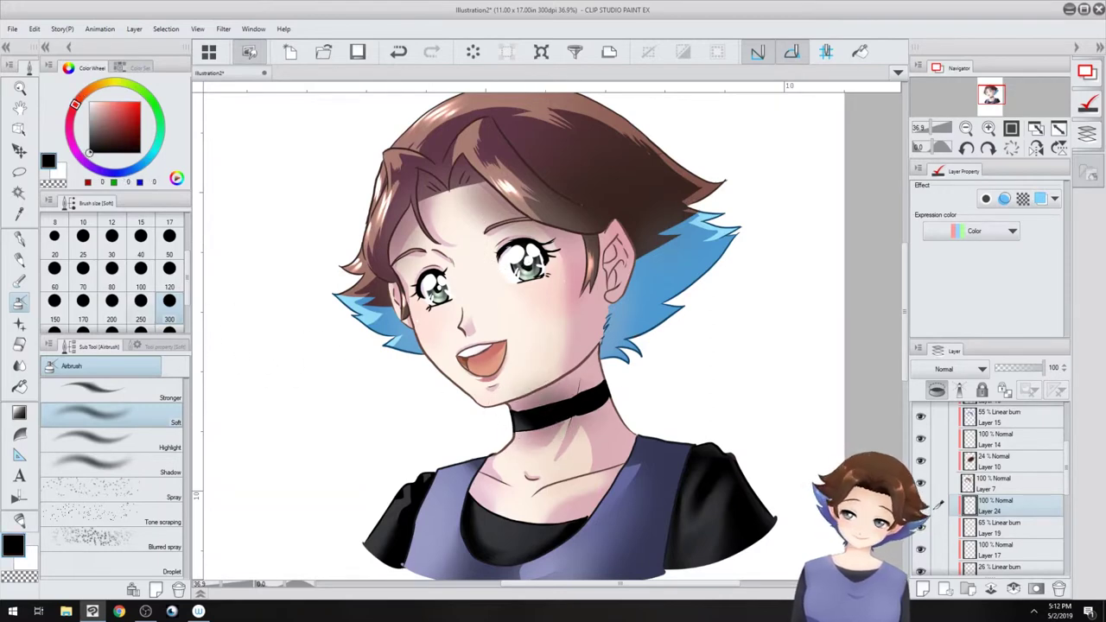
click(111, 308)
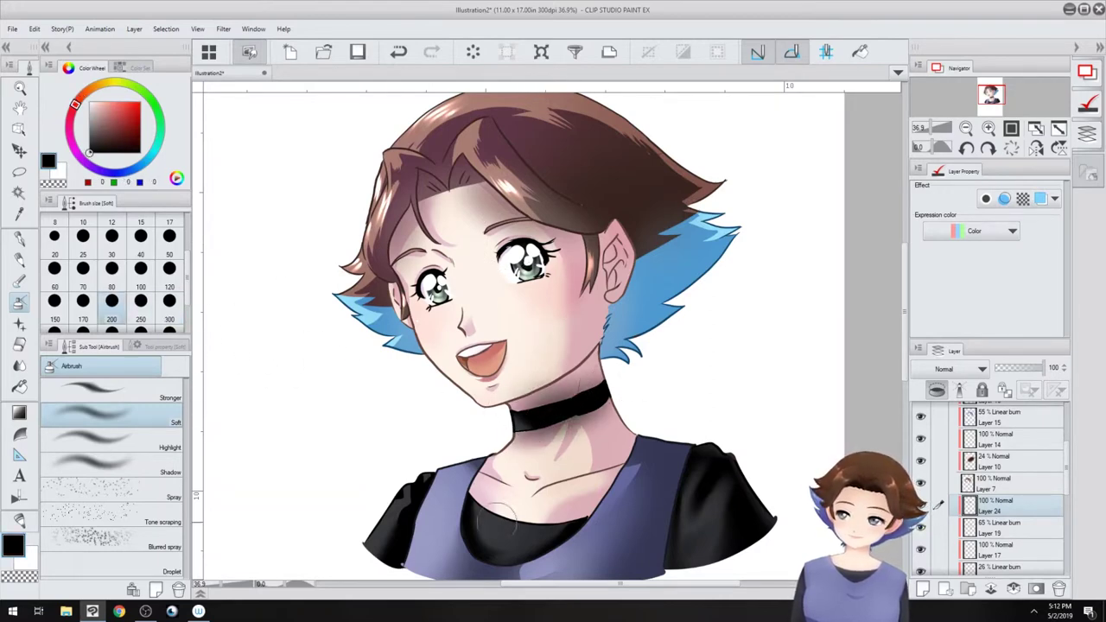
mouse_move(483, 498)
mouse_down()
mouse_move(530, 512)
mouse_move(571, 520)
mouse_up()
alt+click(626, 480)
drag(634, 439, 592, 509)
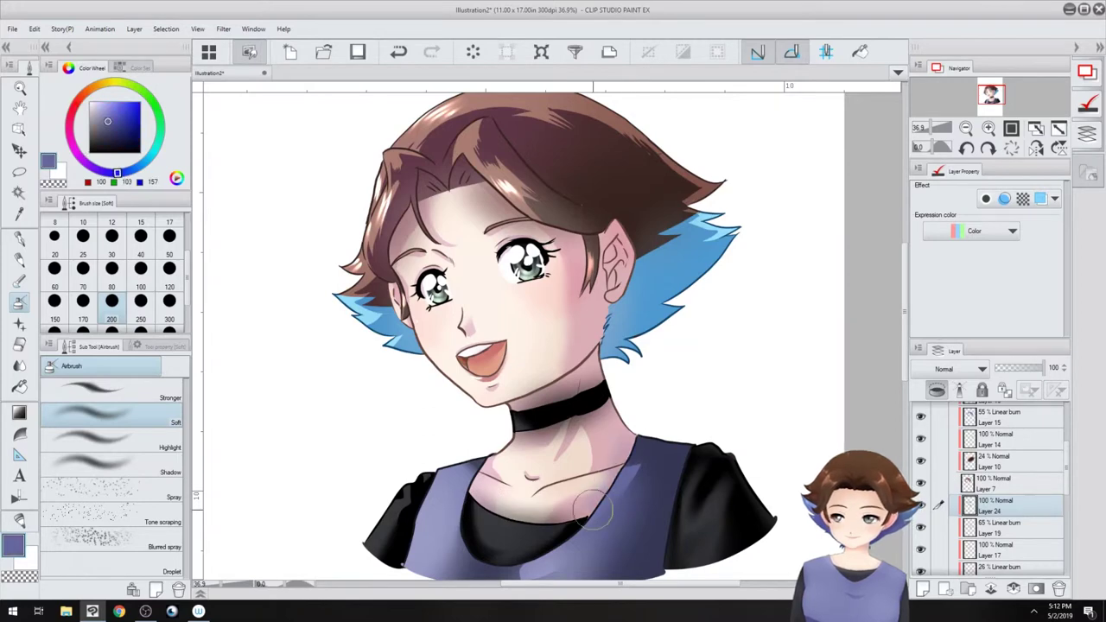
- Airbrush sampled hair blue onto the skin by the jaw and cheek and hair browns around the ears, then set layer opacity to 32%
alt+click(612, 312)
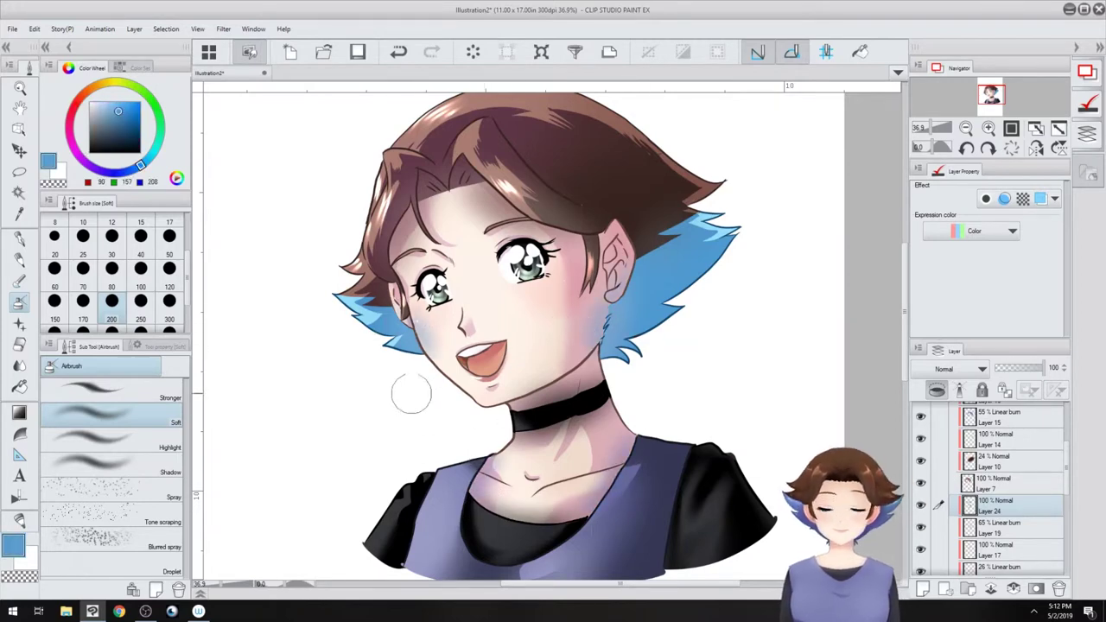
alt+click(632, 202)
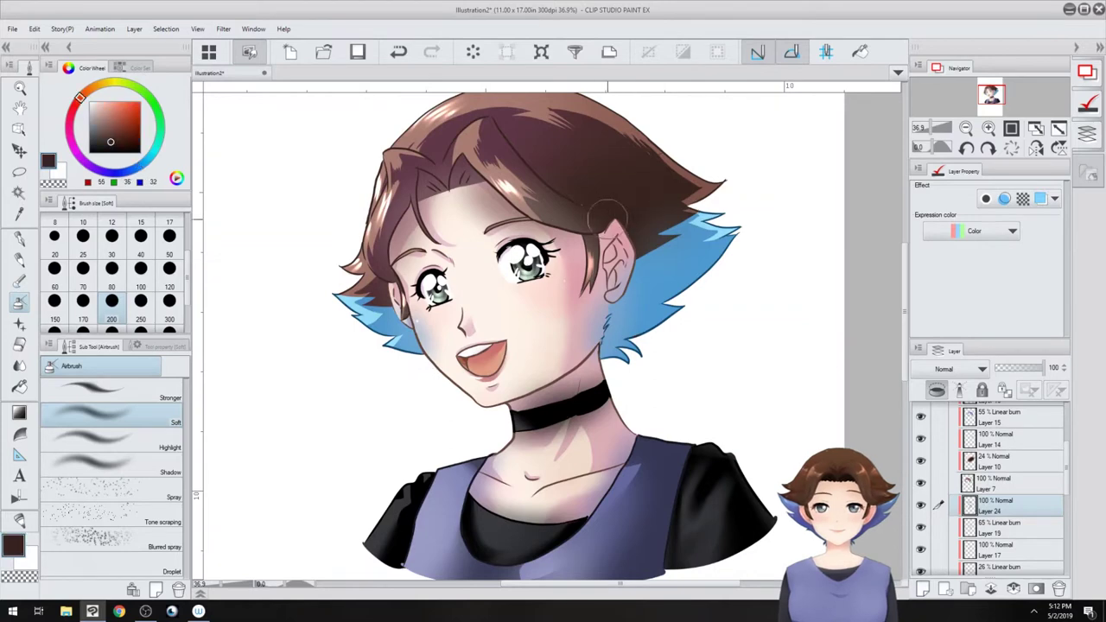
alt+click(700, 183)
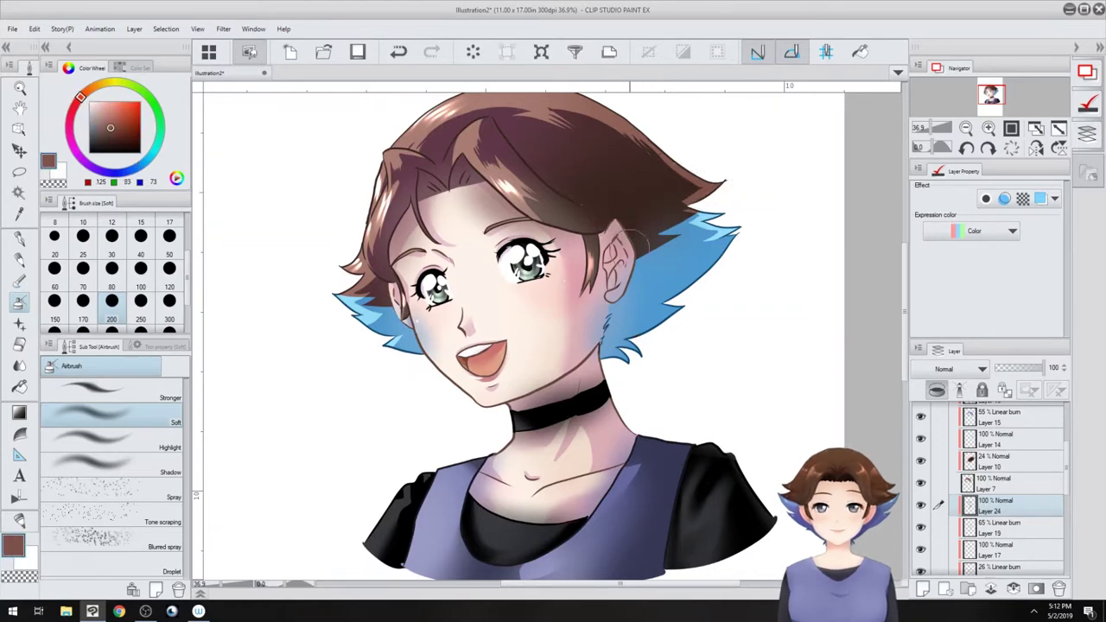
drag(391, 278, 386, 294)
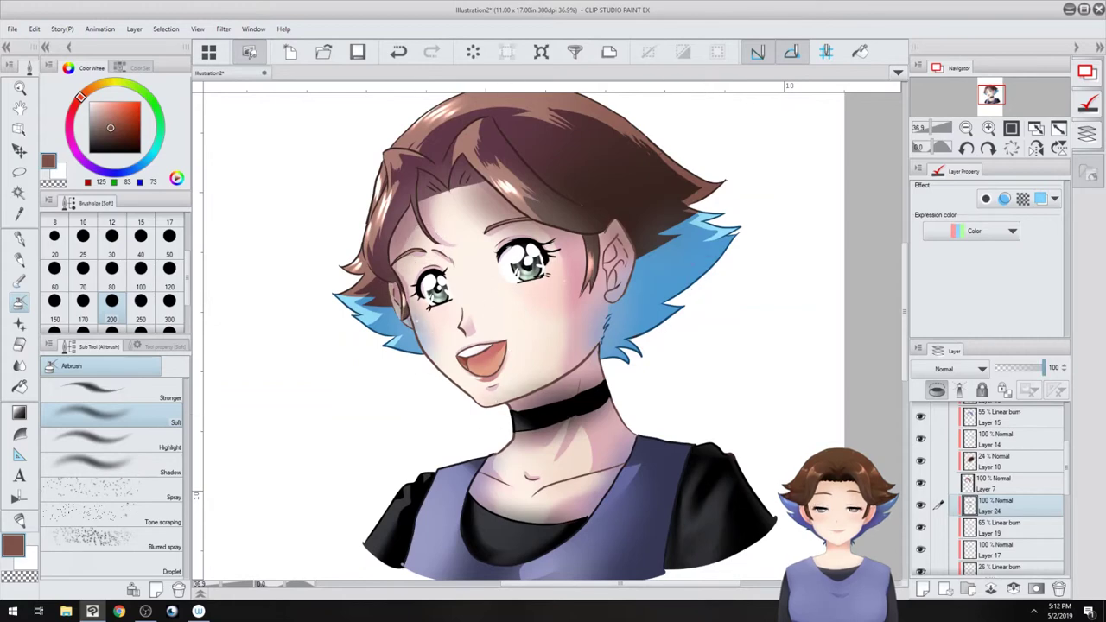
drag(1032, 369, 1012, 368)
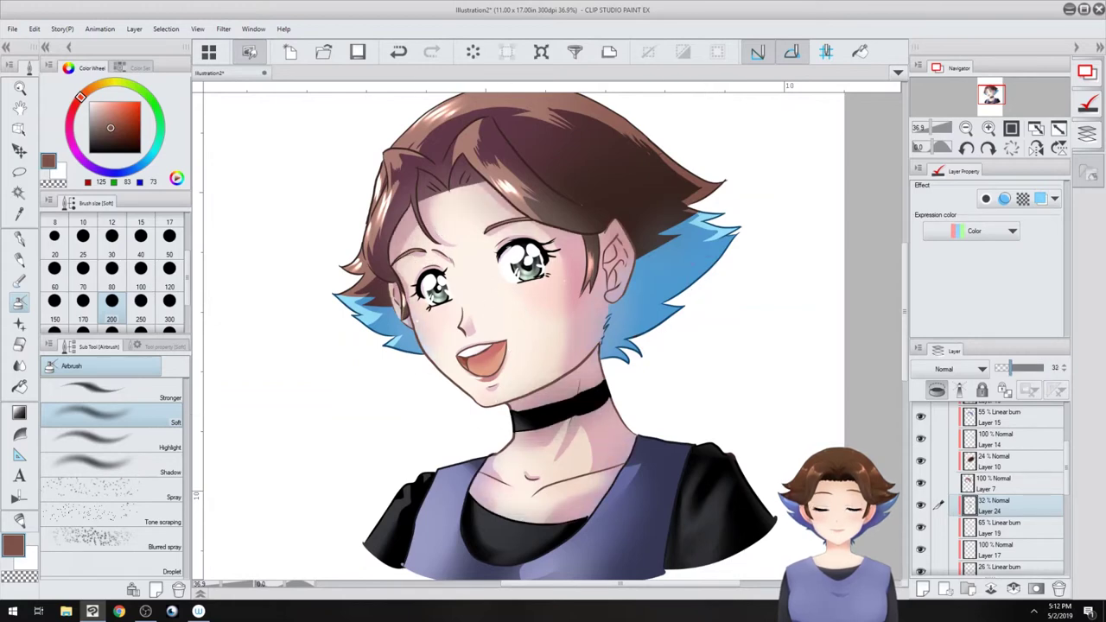
- Compare the skin's reflected-light Layer 24 on and off, and lower its opacity to 29%
click(920, 505)
click(920, 506)
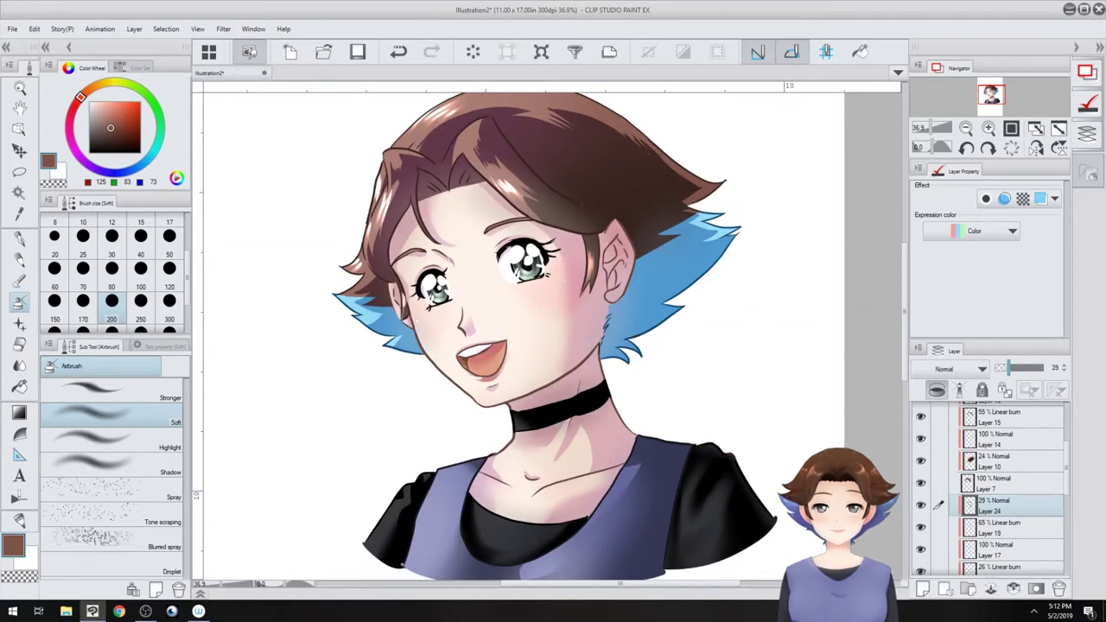
- Add a new layer above the linear burn Layer 20 and clip it to the layer below
scroll(1002, 497, down, 4)
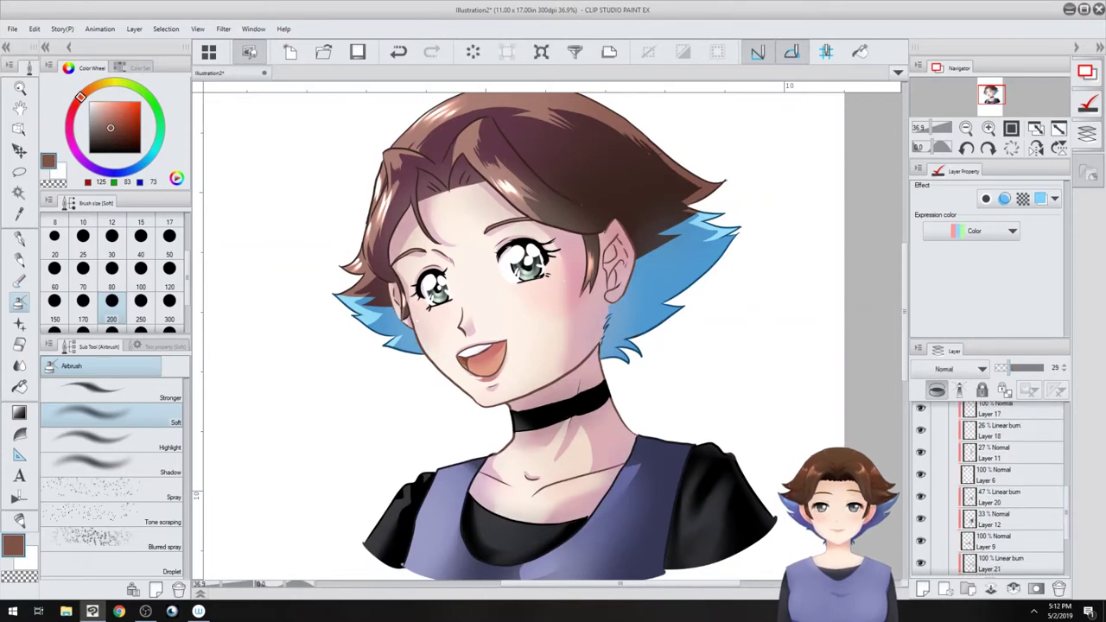
click(1006, 496)
click(922, 589)
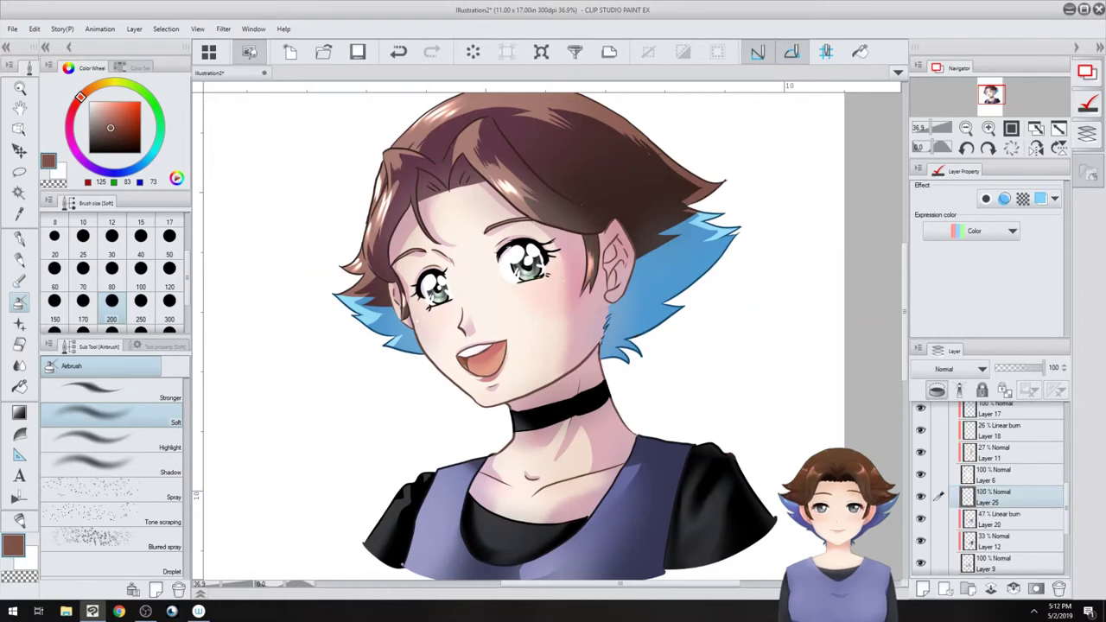
click(937, 389)
- Sample the light skin color from the neck and airbrush it softly onto the vest's shoulder edges
drag(553, 389, 533, 277)
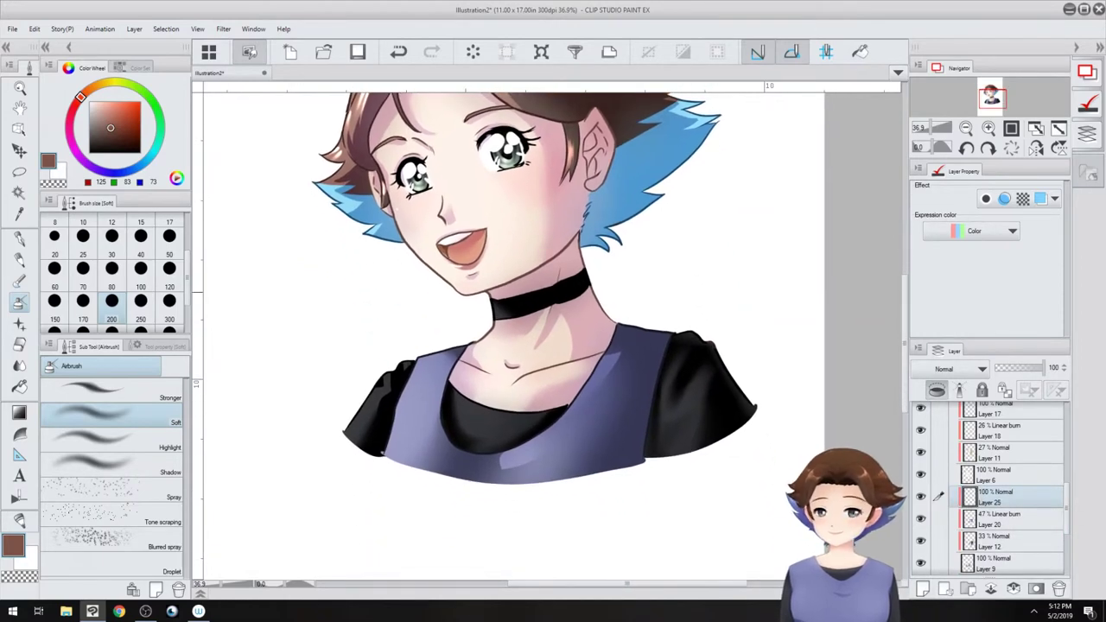
alt+click(545, 353)
mouse_move(614, 330)
mouse_down()
mouse_move(598, 367)
mouse_move(615, 332)
mouse_up()
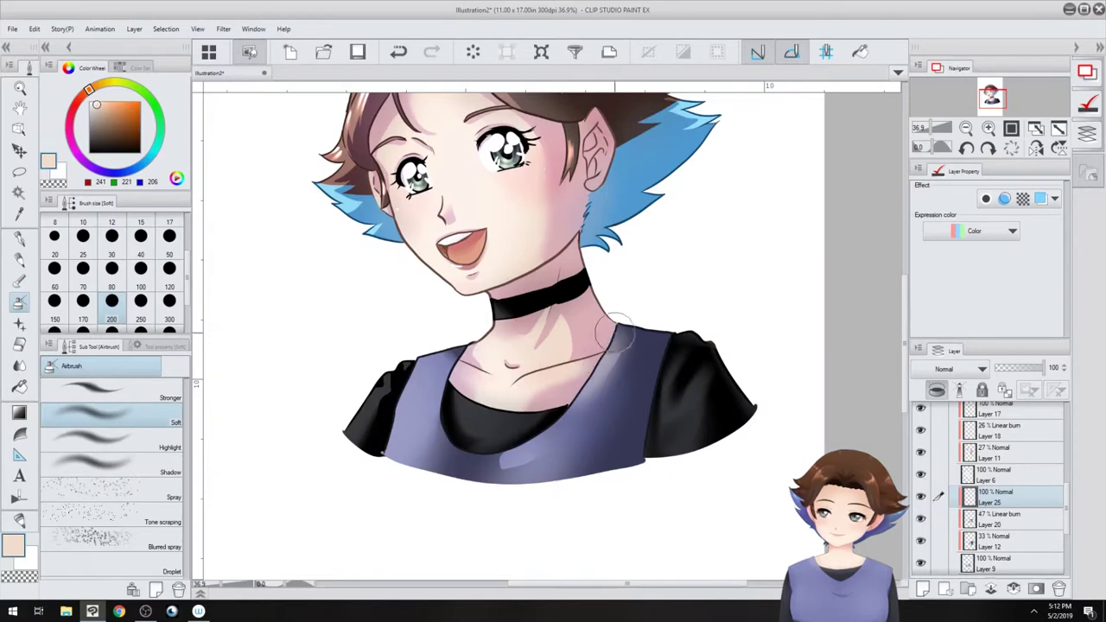
- Airbrush the sampled shirt black onto the vest along the neckline and sleeve, undo the last stroke, and set the layer opacity to 38%
alt+click(475, 404)
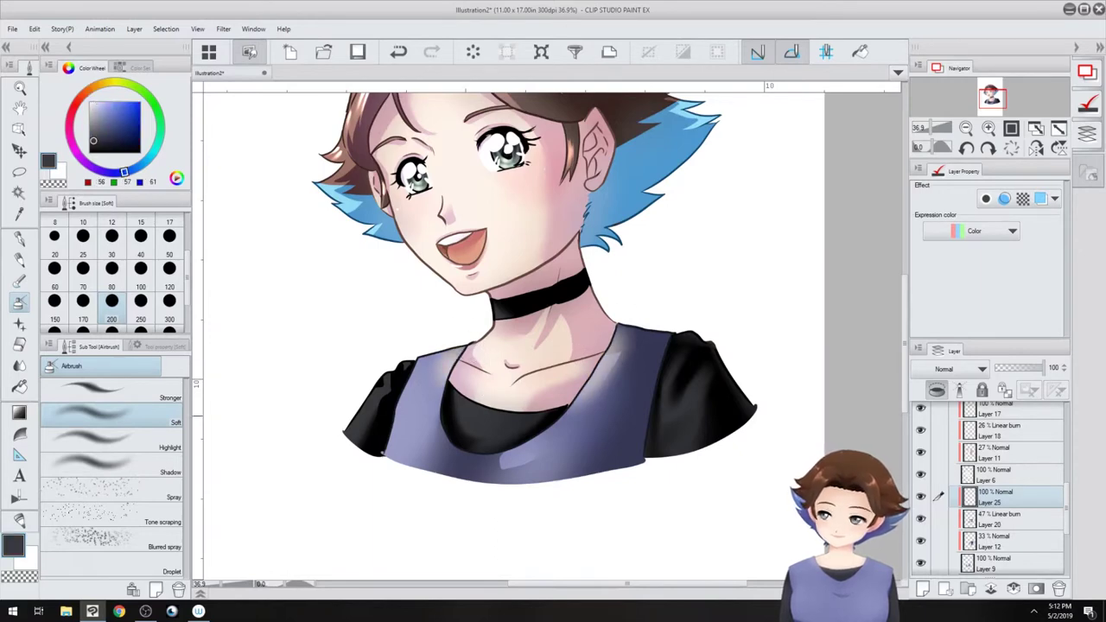
mouse_move(439, 389)
mouse_down()
mouse_move(459, 422)
mouse_move(451, 447)
mouse_up()
drag(525, 439, 554, 414)
drag(399, 420, 410, 367)
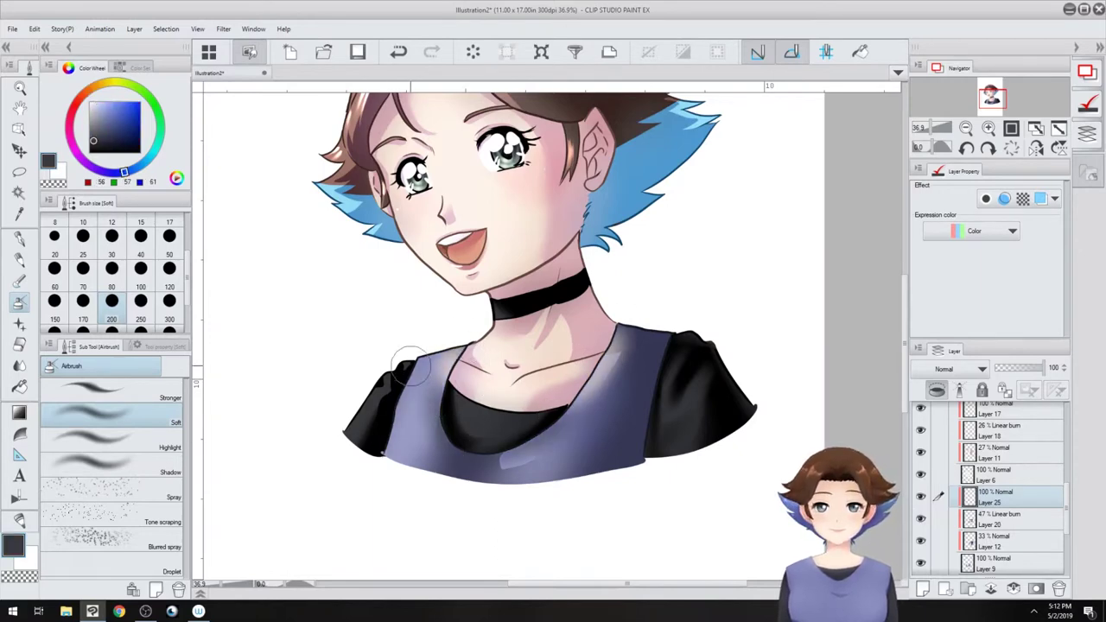
key(ctrl+z)
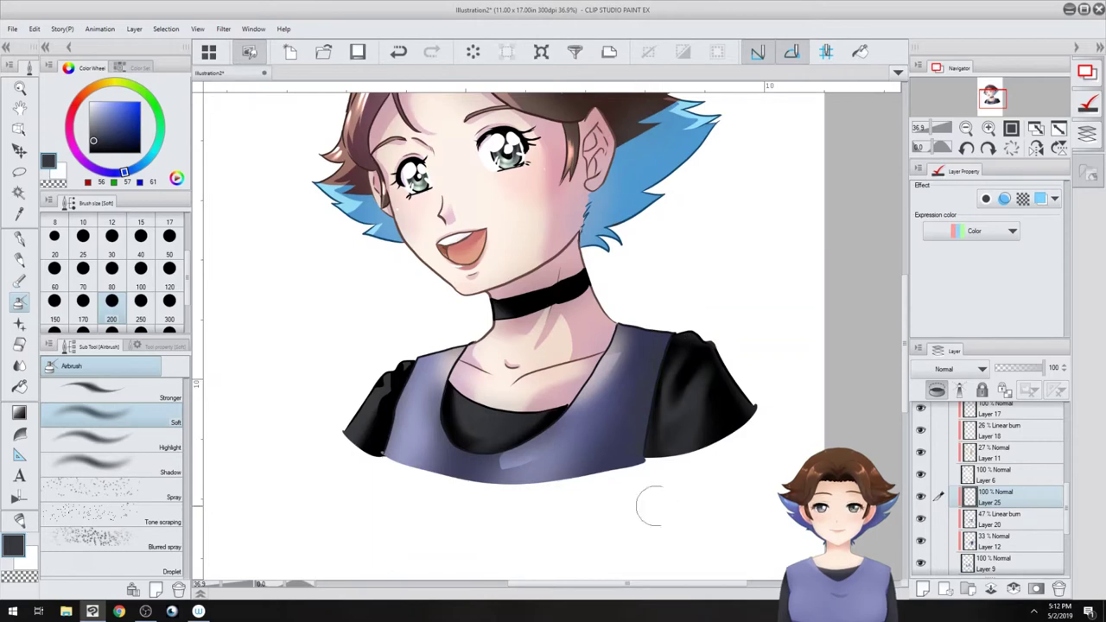
drag(1043, 368, 1014, 368)
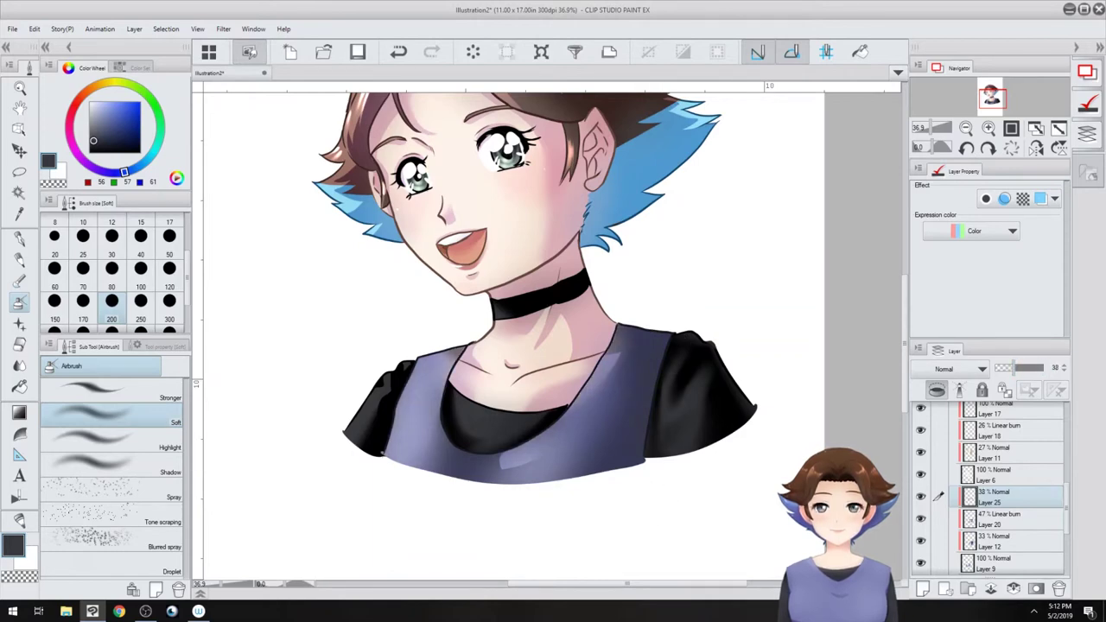
- Add a new clipped layer directly above the linear burn Layer 21 for the black clothing
drag(1065, 508, 1066, 521)
click(1006, 526)
click(923, 589)
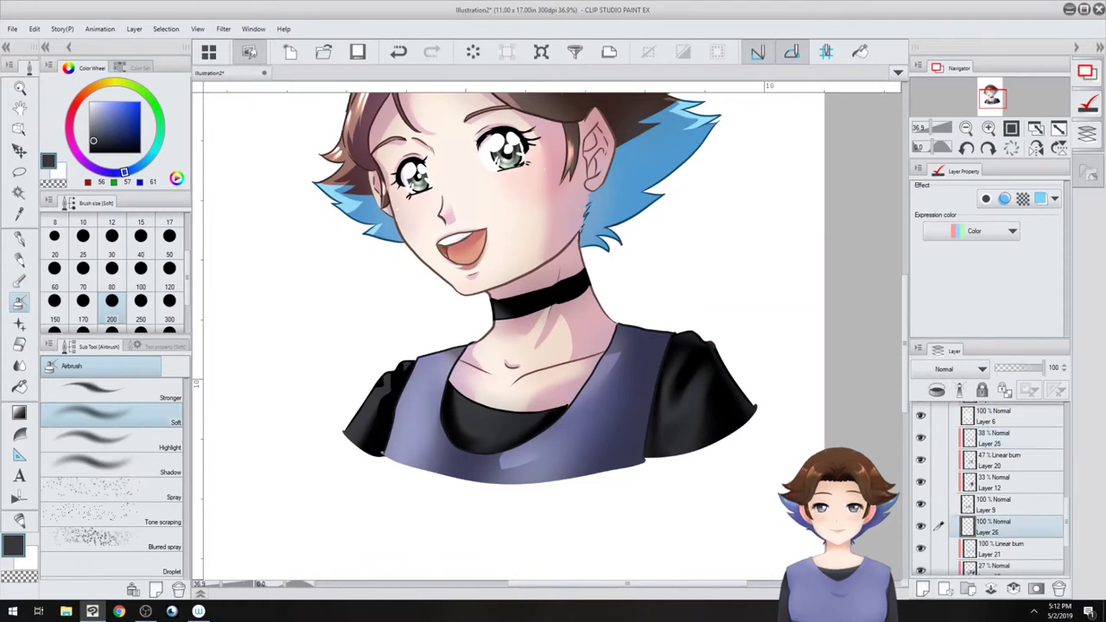
- Sample the vest purple and airbrush it onto the black shirt along the neckline and the sleeve edges
alt+click(421, 389)
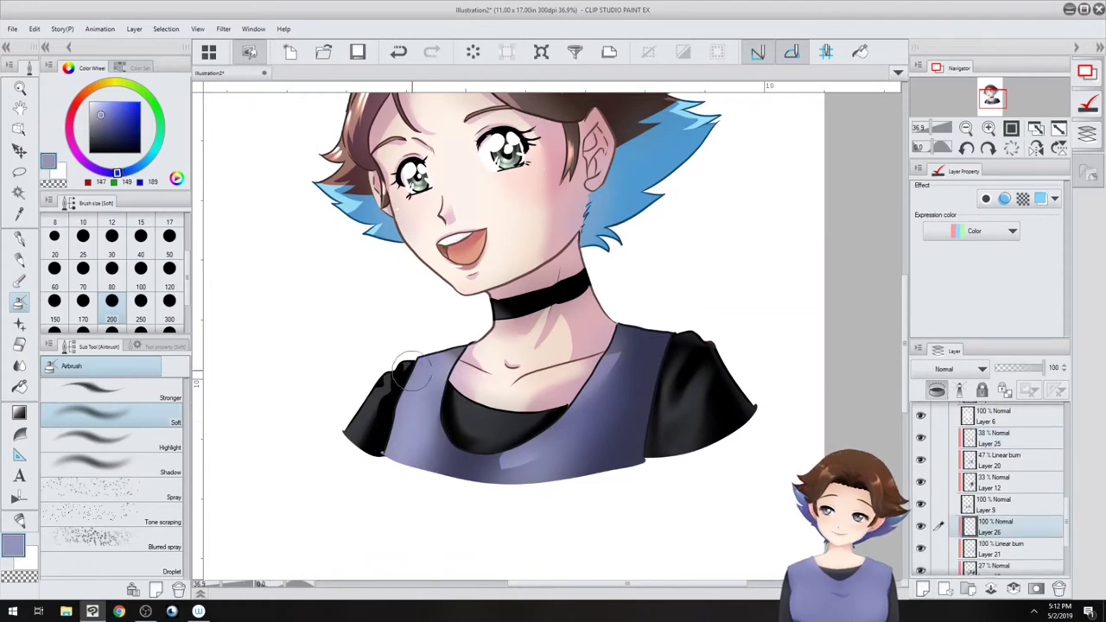
mouse_move(441, 415)
mouse_down()
mouse_move(537, 441)
mouse_move(571, 425)
mouse_up()
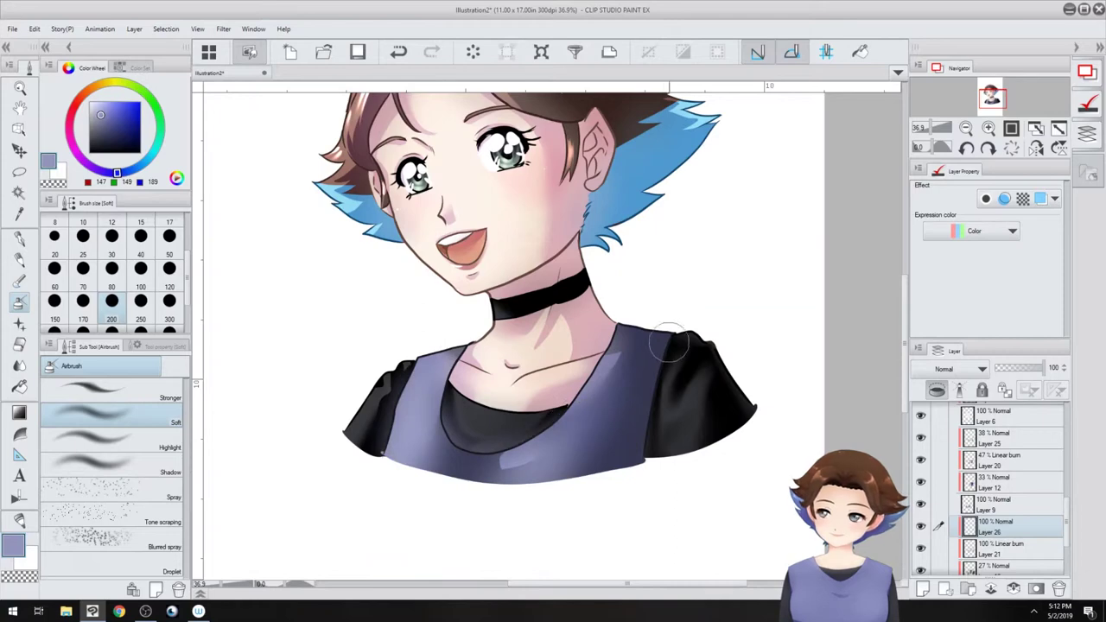
drag(668, 341, 645, 454)
- Airbrush the sampled light skin color onto the choker and the black neckline, then reduce the layer opacity to 34%
alt+click(532, 341)
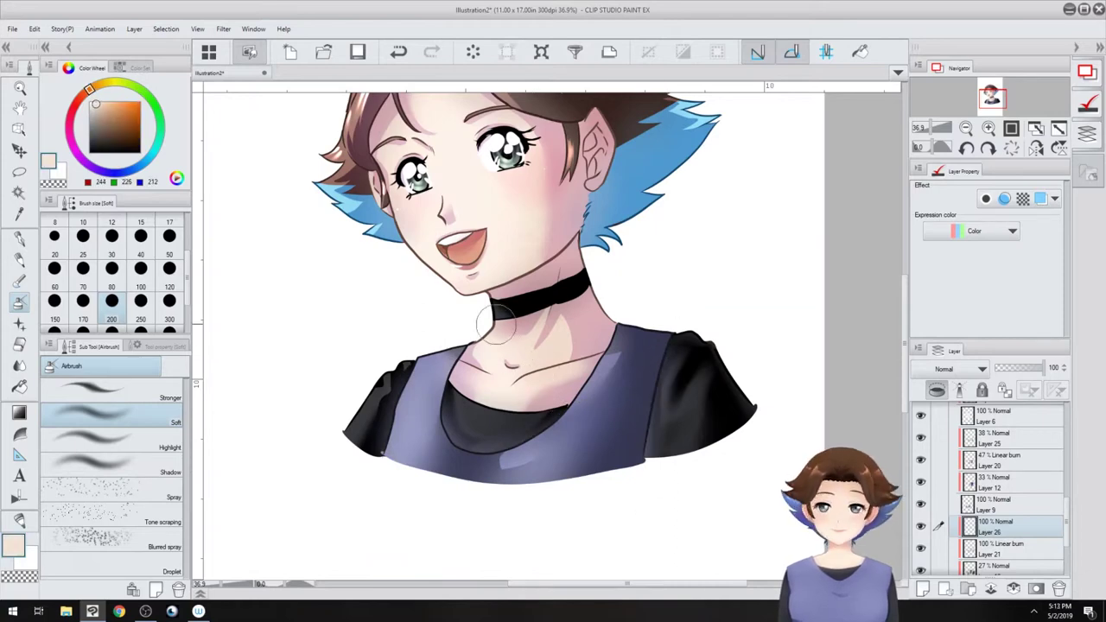
mouse_move(510, 329)
mouse_down()
mouse_move(568, 306)
mouse_move(497, 304)
mouse_move(562, 285)
mouse_move(535, 301)
mouse_up()
mouse_move(473, 388)
mouse_down()
mouse_move(529, 414)
mouse_move(550, 395)
mouse_up()
click(1017, 368)
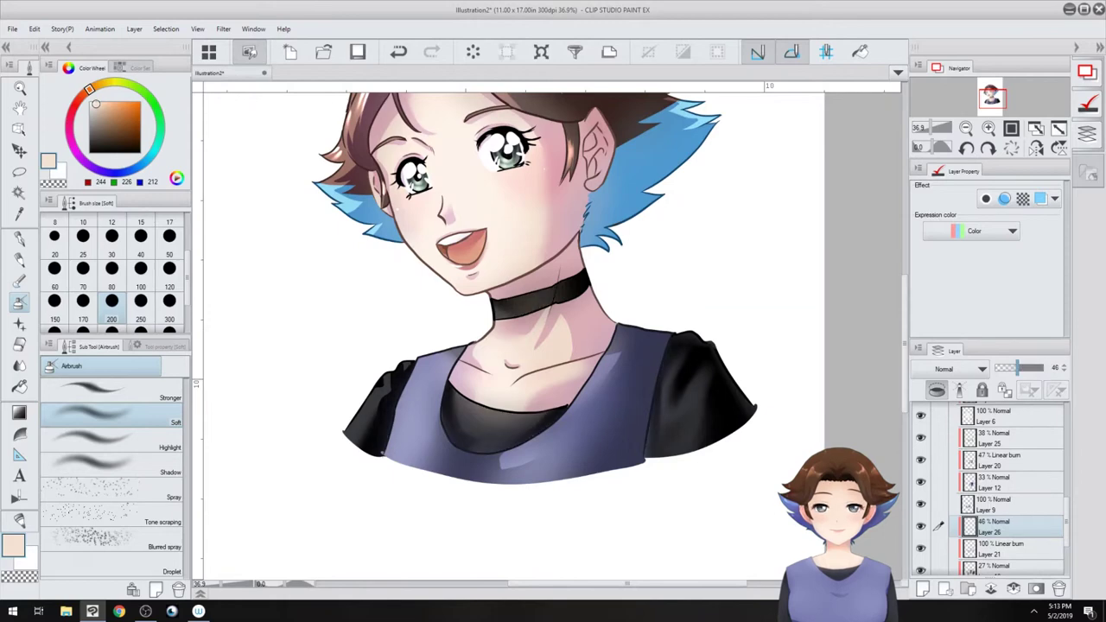
drag(1018, 368, 1012, 367)
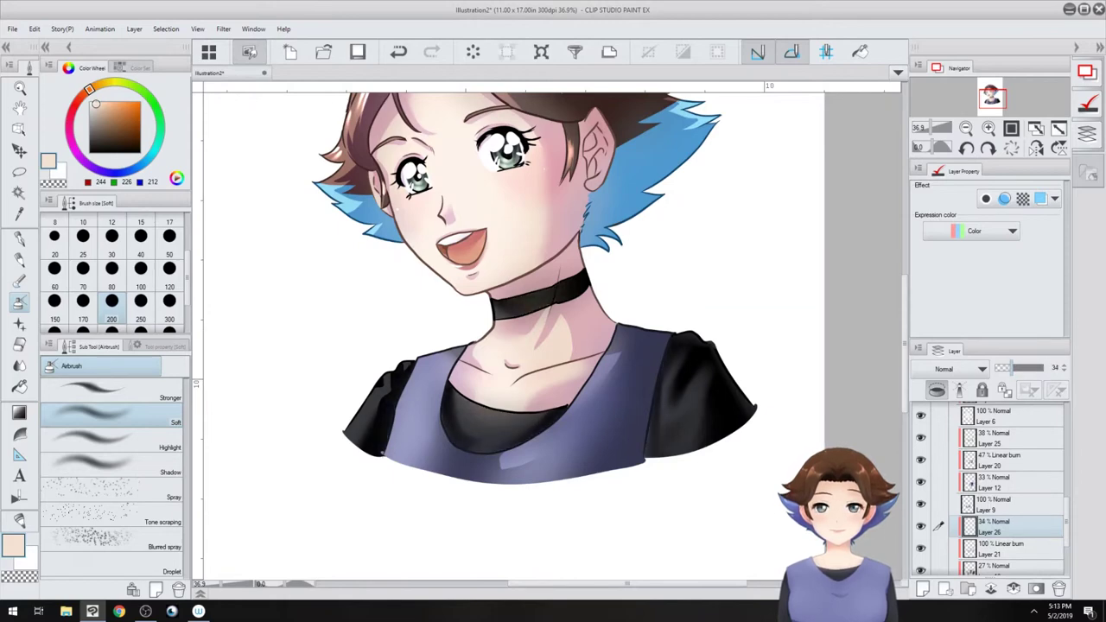
- Review the whole portrait on the page and collapse Folder 1 in the layer list
drag(639, 443, 672, 500)
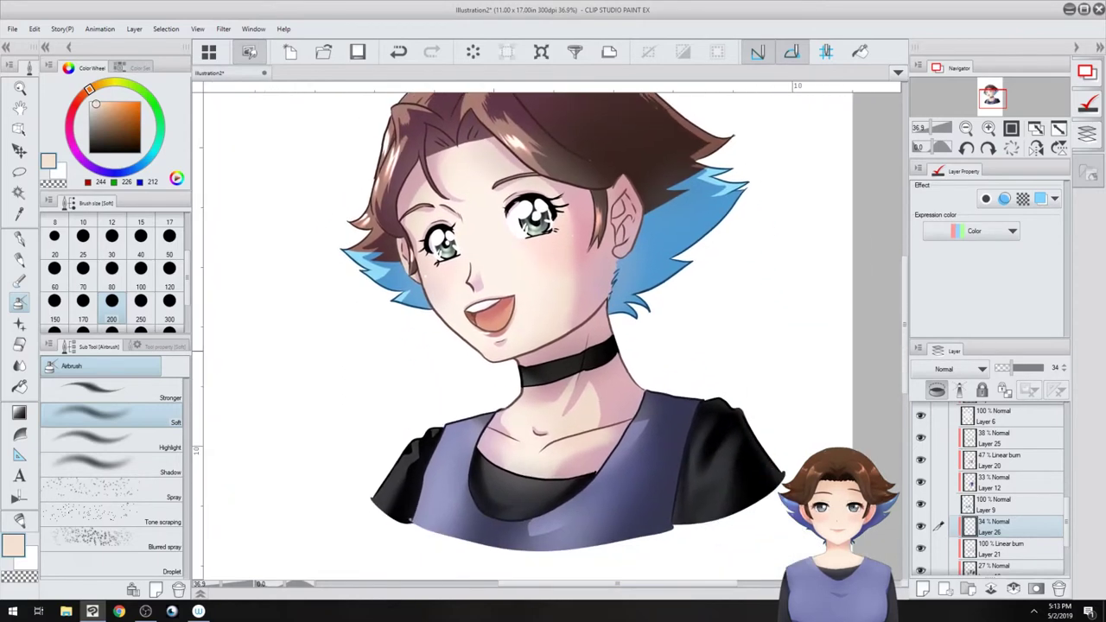
scroll(672, 500, down, 1)
scroll(991, 489, down, 3)
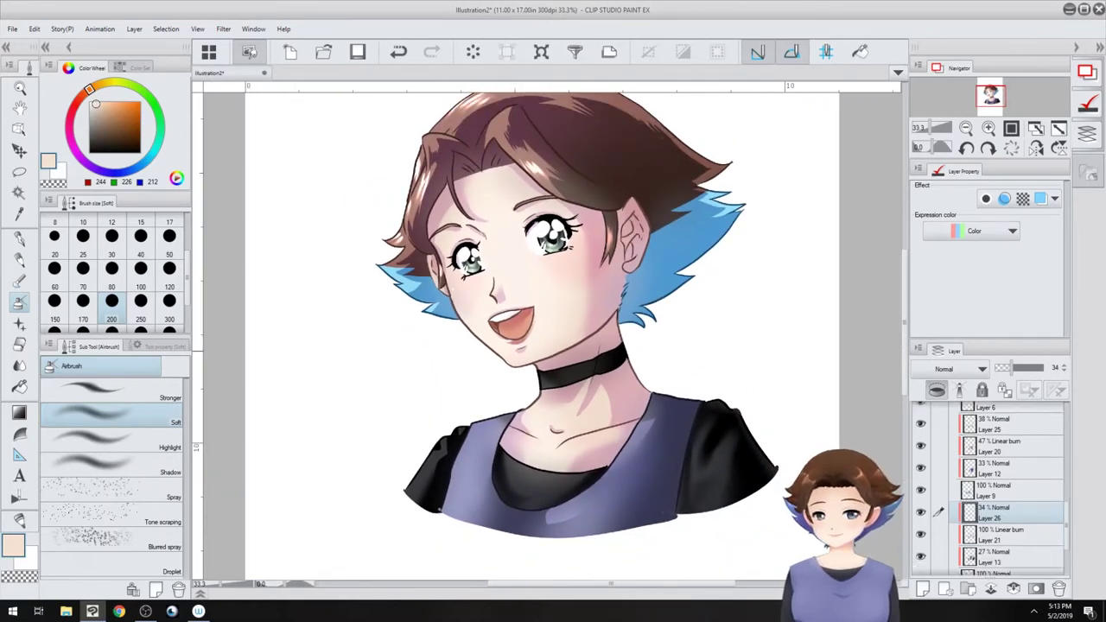
scroll(991, 488, up, 4)
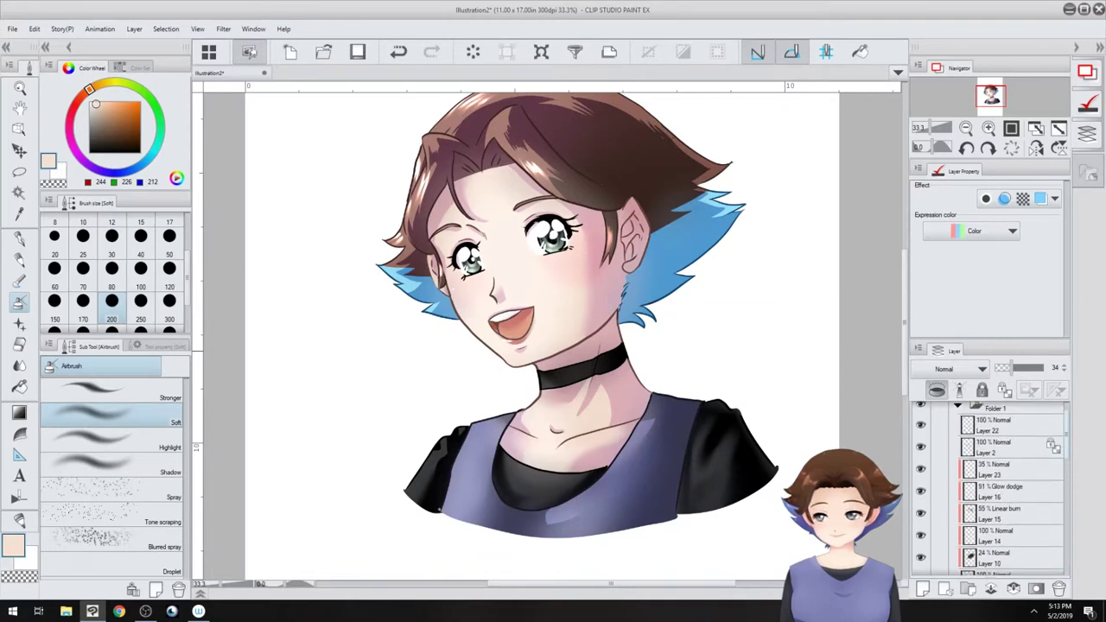
click(958, 432)
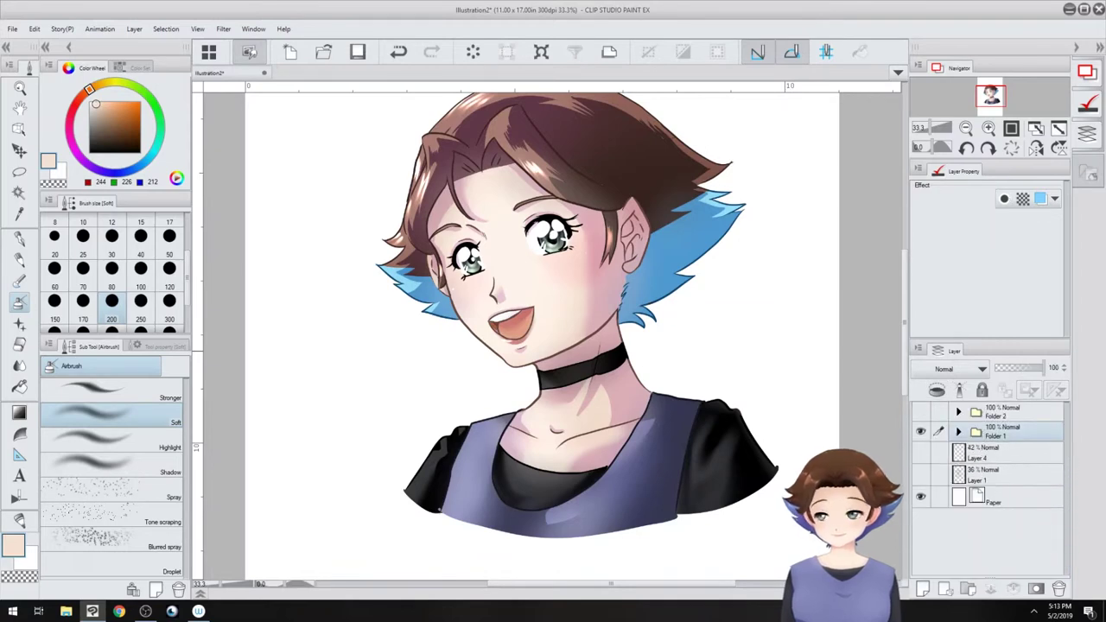
scroll(630, 520, down, 5)
drag(624, 524, 523, 481)
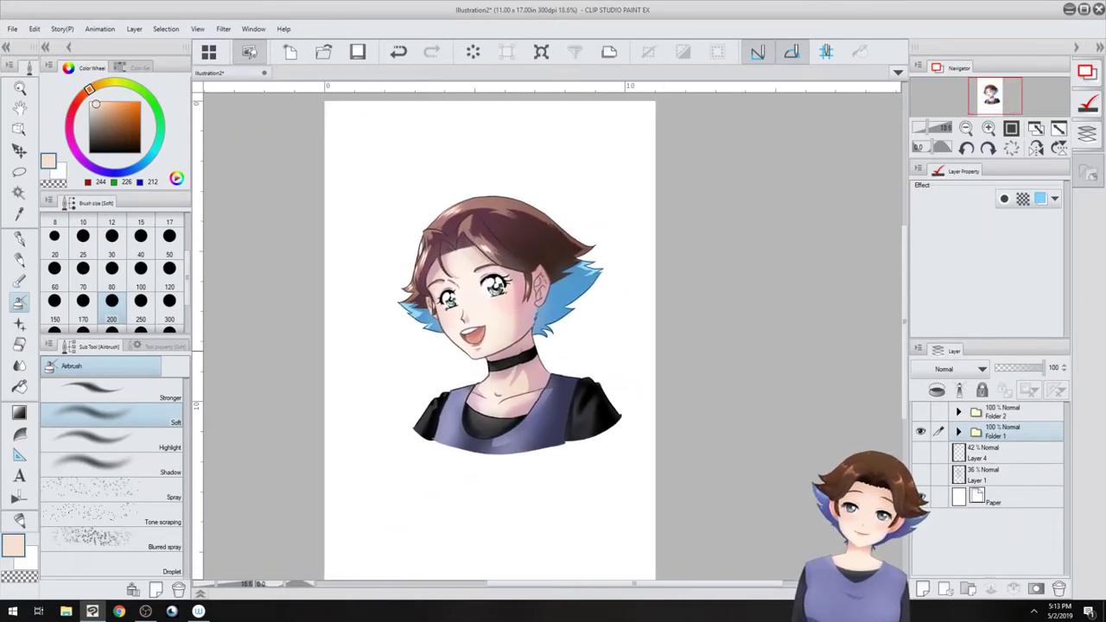
- Crop the canvas to a rectangular selection around the portrait, about 8.69 x 8.78 in, cutting just above the lower clothing edge
click(19, 173)
drag(374, 168, 475, 350)
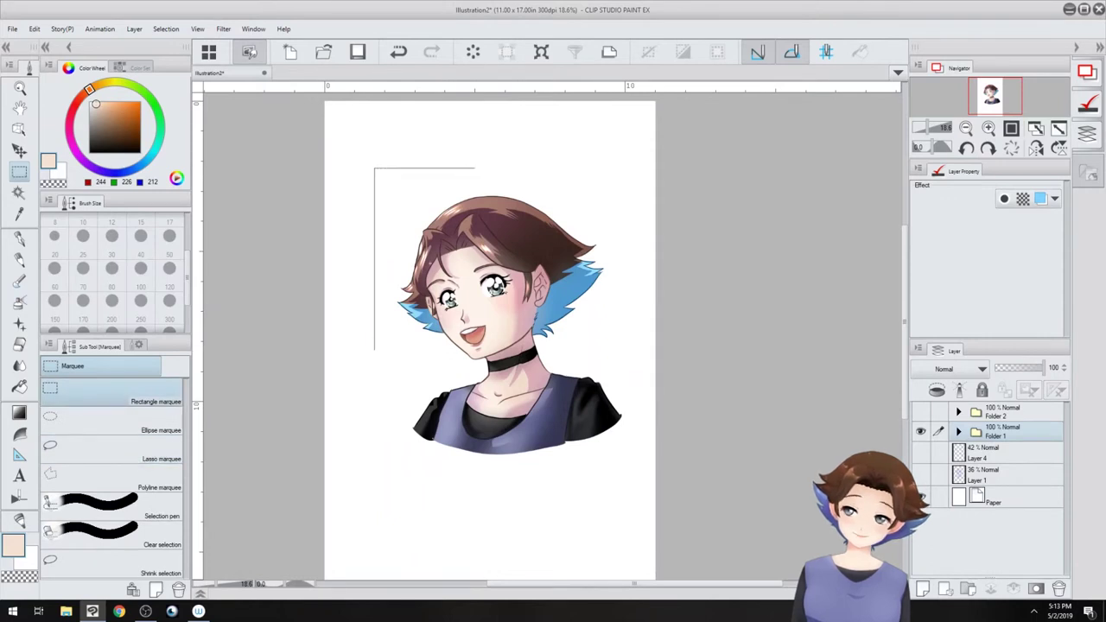
mouse_move(625, 428)
mouse_down()
mouse_move(637, 452)
mouse_move(635, 431)
mouse_up()
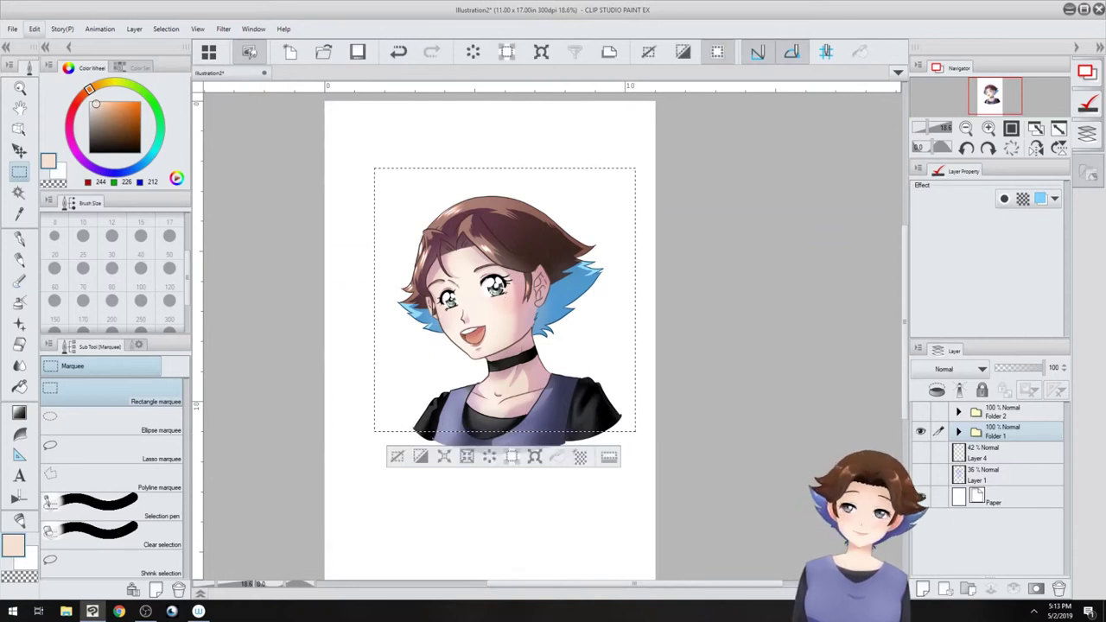
click(34, 28)
click(64, 403)
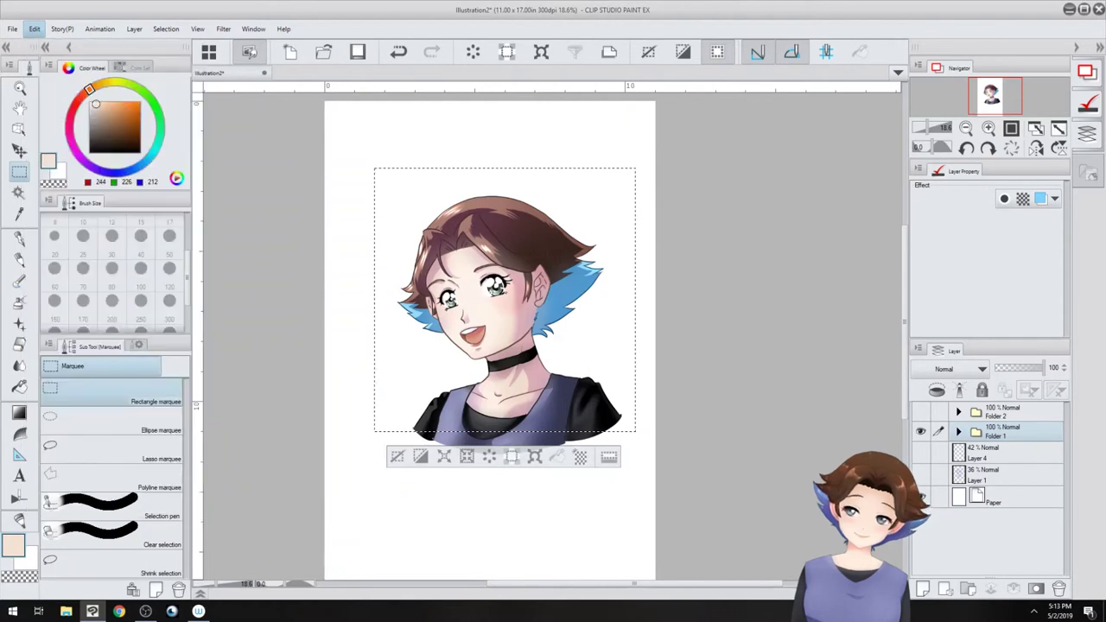
key(ctrl+d)
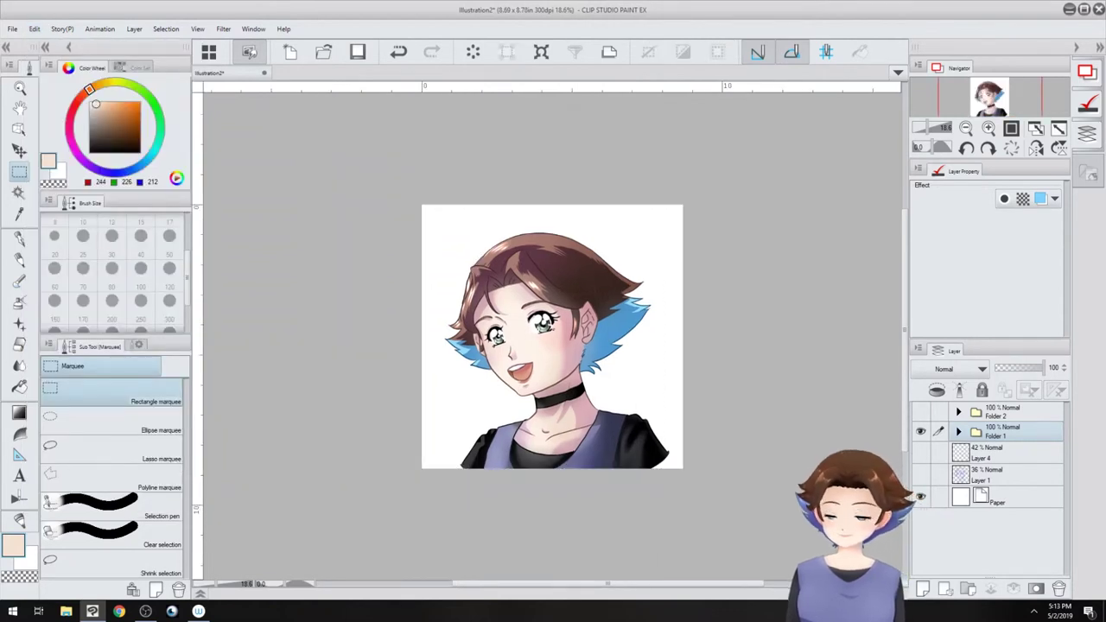
- Expand Folder 1, hide the clipped Layers 26, 21 and 13, and select the black clothing's base Layer 8
click(958, 431)
drag(1066, 425, 1066, 553)
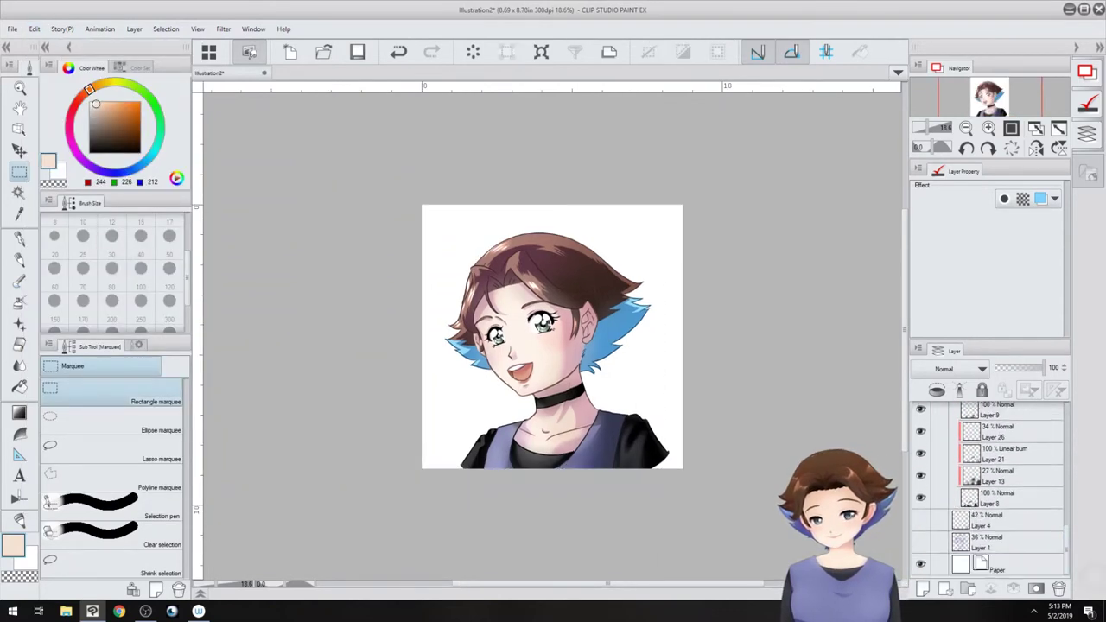
drag(921, 431, 921, 476)
click(1006, 498)
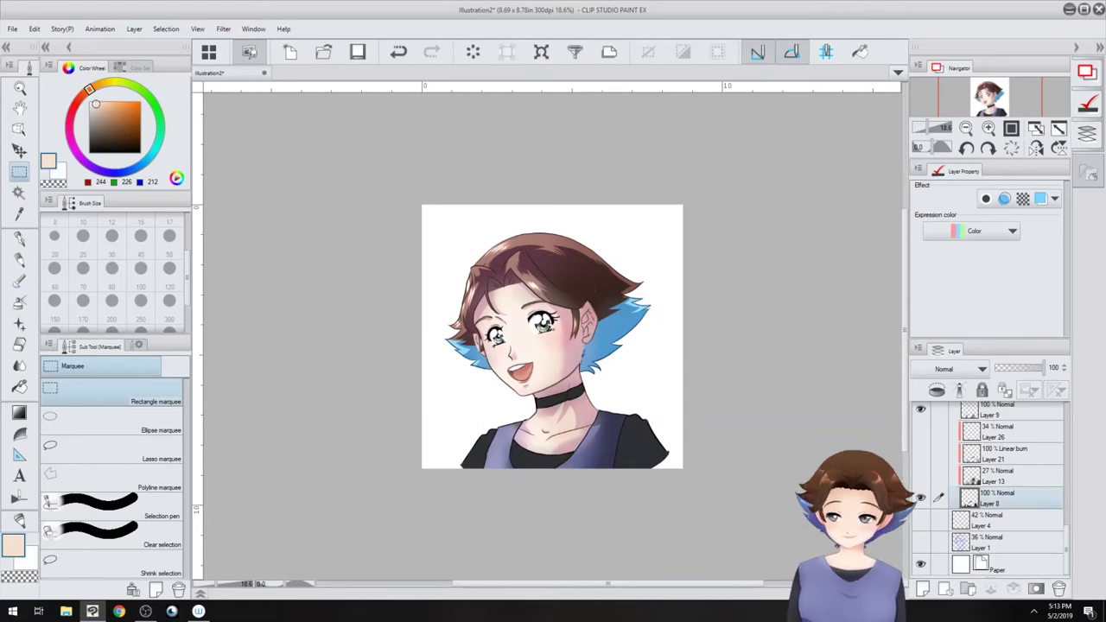
- Using the sampled dark shirt color and the G-pen at size 70, extend the sleeves down to the canvas's lower edge
drag(661, 466, 649, 442)
scroll(649, 442, up, 2)
right_click(620, 403)
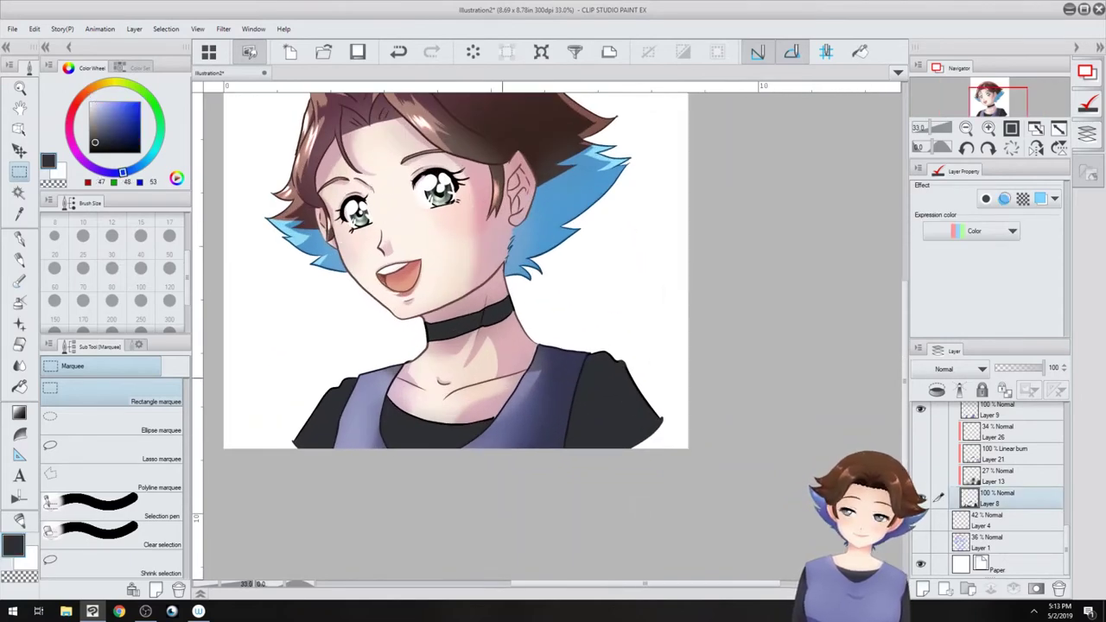
key(p)
mouse_move(658, 422)
mouse_down()
mouse_move(676, 444)
mouse_move(661, 438)
mouse_up()
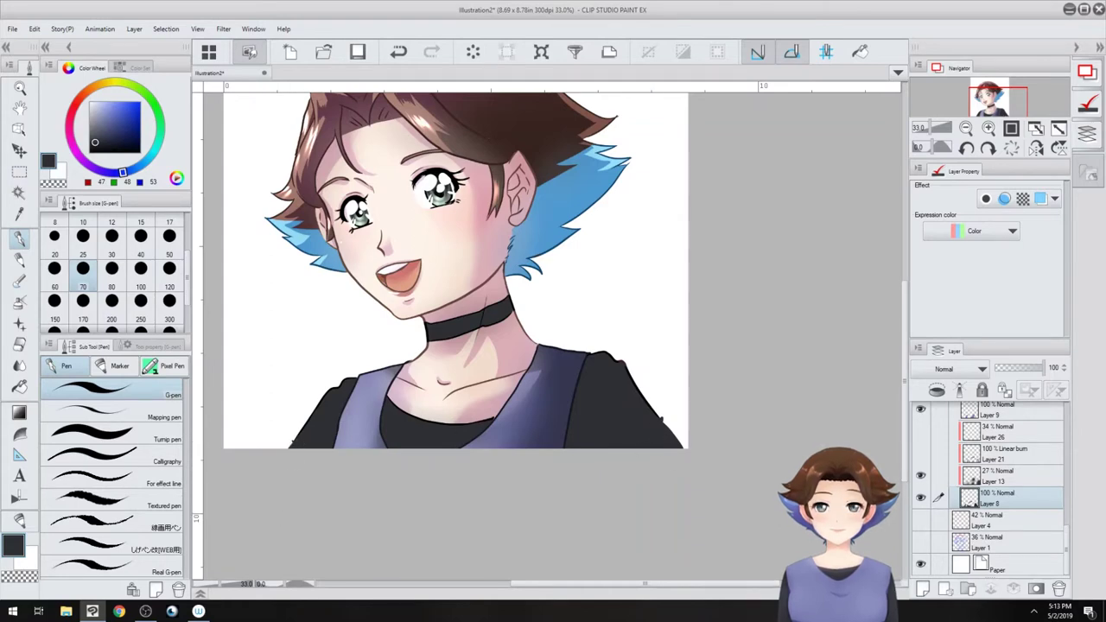
- Show the clipped Layers 13, 21 and 26 above the black clothing again
click(920, 474)
click(920, 453)
click(920, 430)
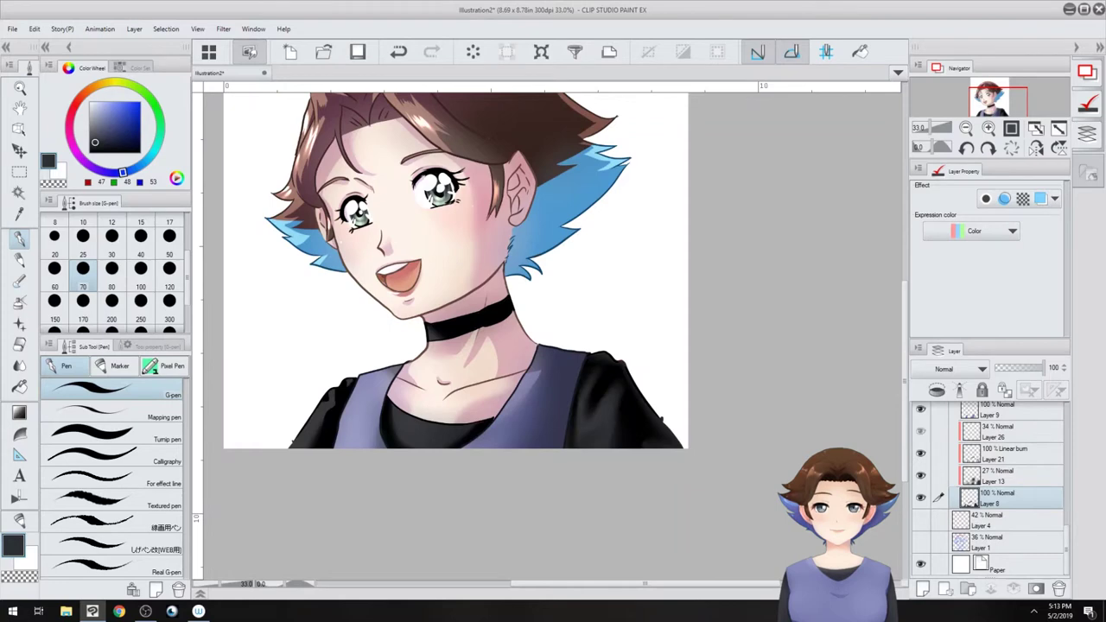
- Clean up the stray bumps on the outer sleeve edges of Layer 8 using the Hard eraser at size 50
scroll(989, 488, up, 2)
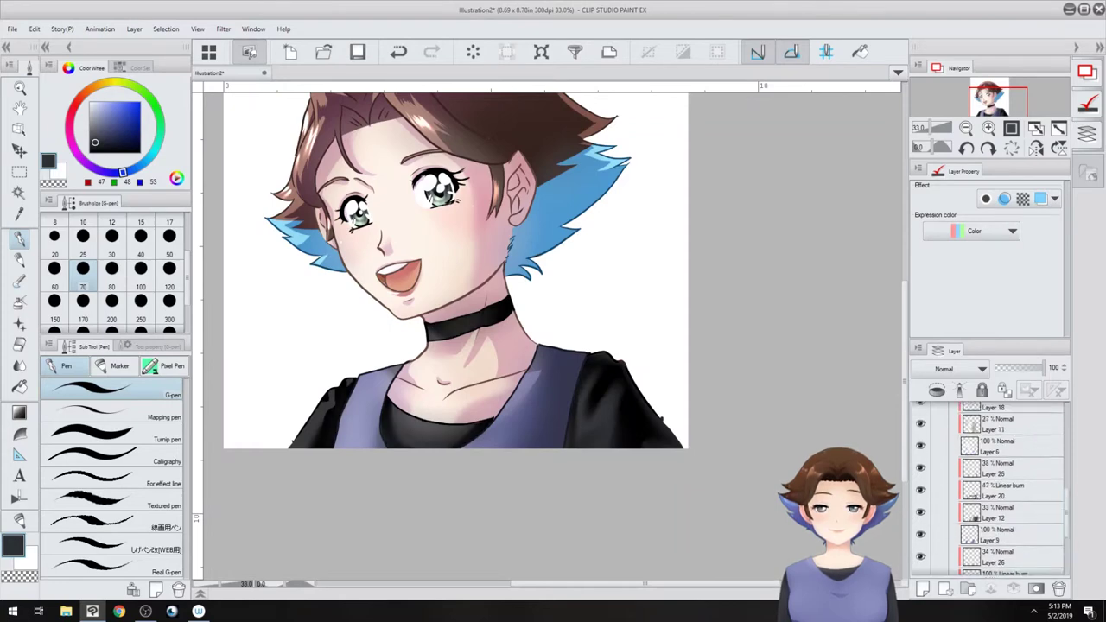
scroll(989, 488, down, 2)
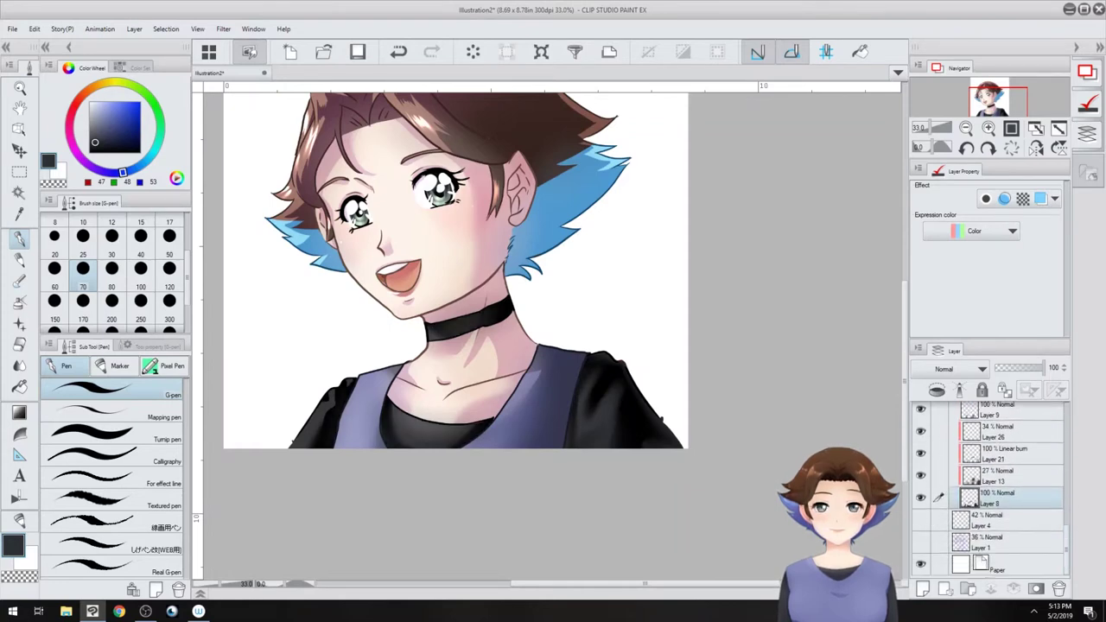
click(920, 497)
click(920, 497)
key(e)
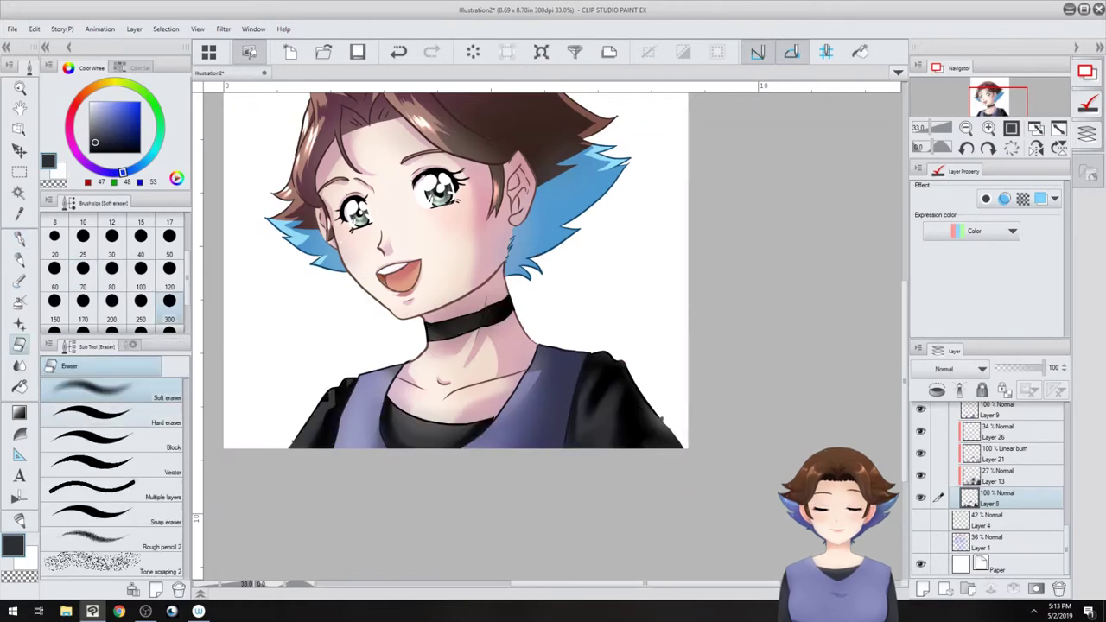
click(95, 415)
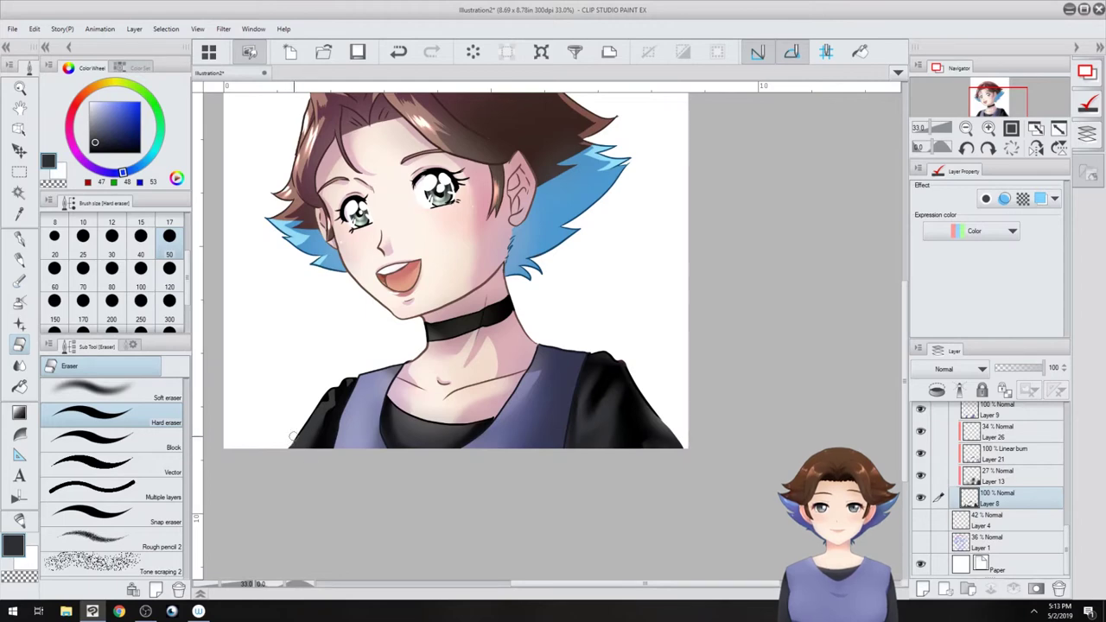
scroll(989, 488, up, 3)
scroll(989, 488, up, 5)
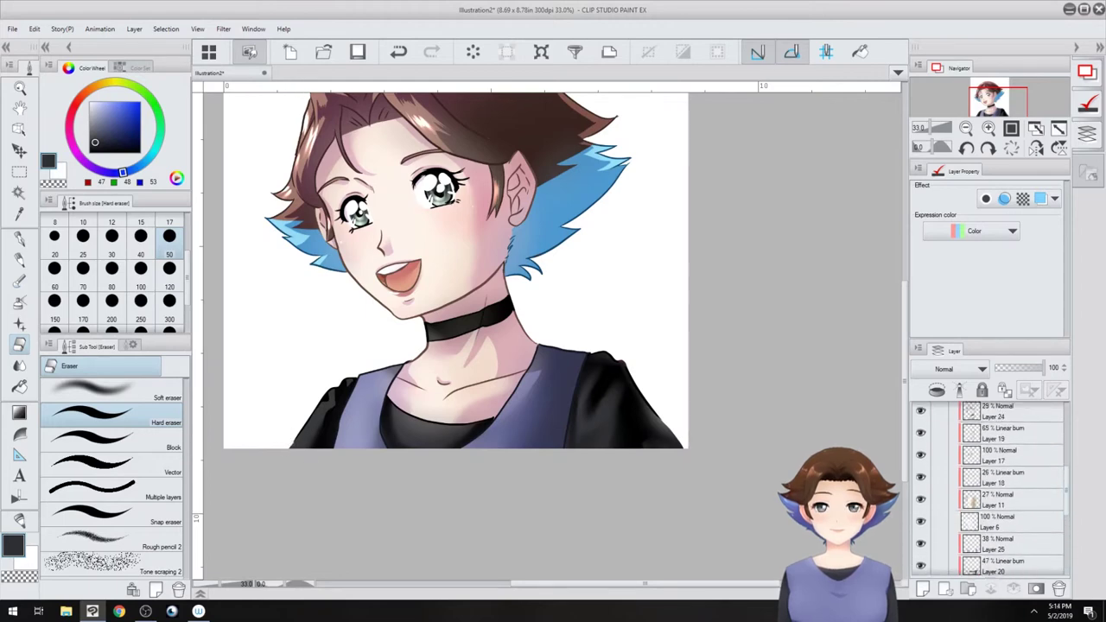
scroll(989, 488, up, 5)
scroll(989, 488, up, 5)
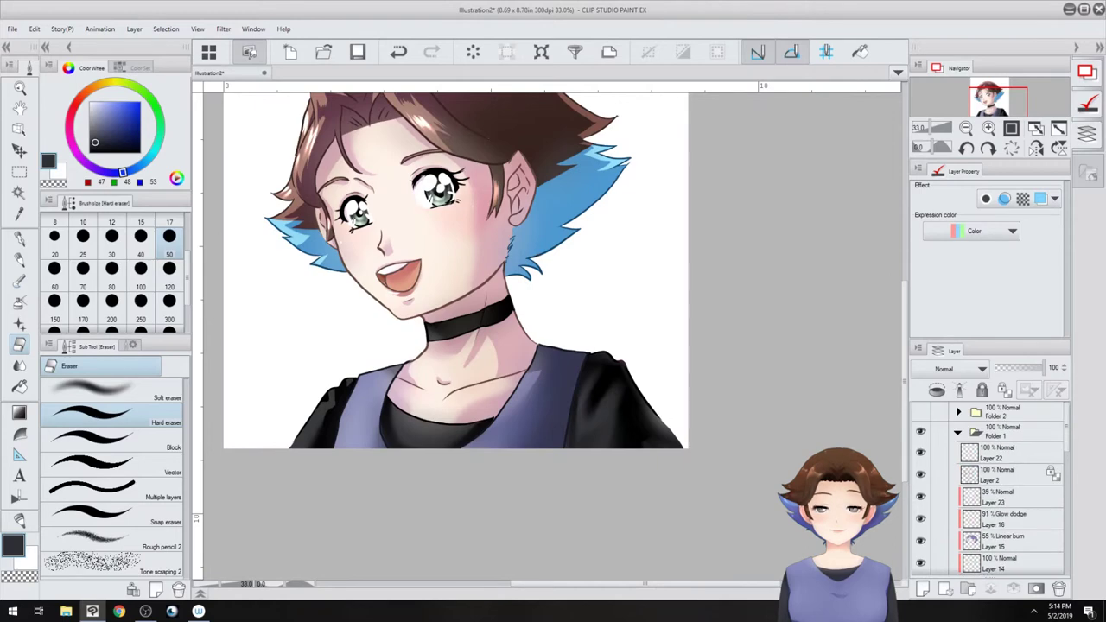
- Collapse Folder 1 and add a new raster layer directly beneath it
click(957, 432)
click(994, 452)
click(922, 589)
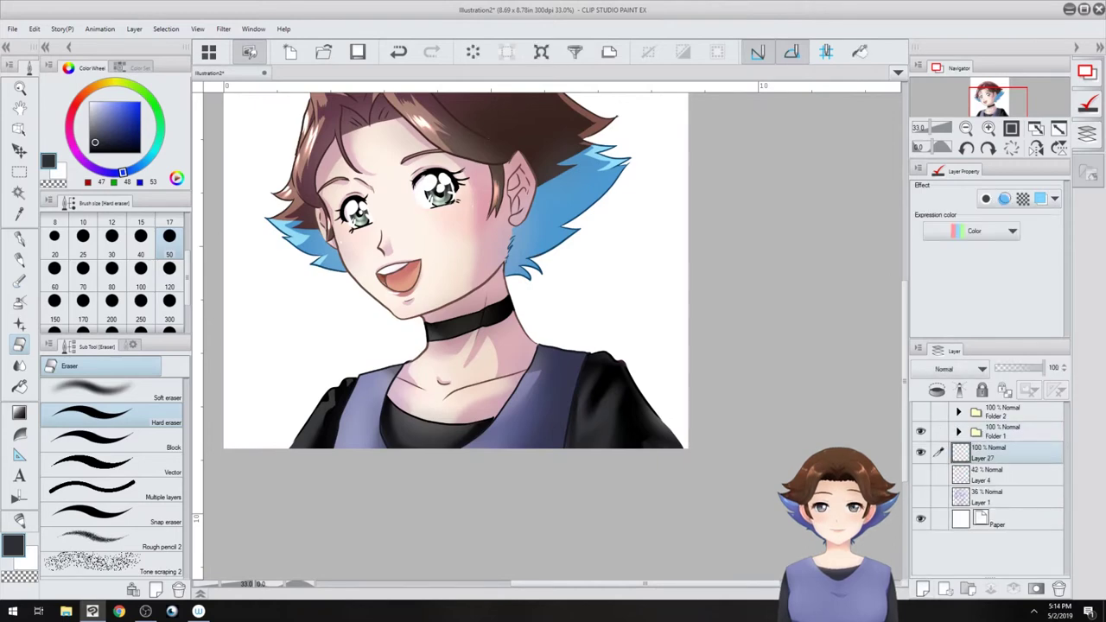
- Draw a filled pale lilac rounded rectangle behind the portrait on Layer 27, leaving a margin around the canvas edges
scroll(408, 264, down, 1)
key(ctrl+minus)
click(138, 67)
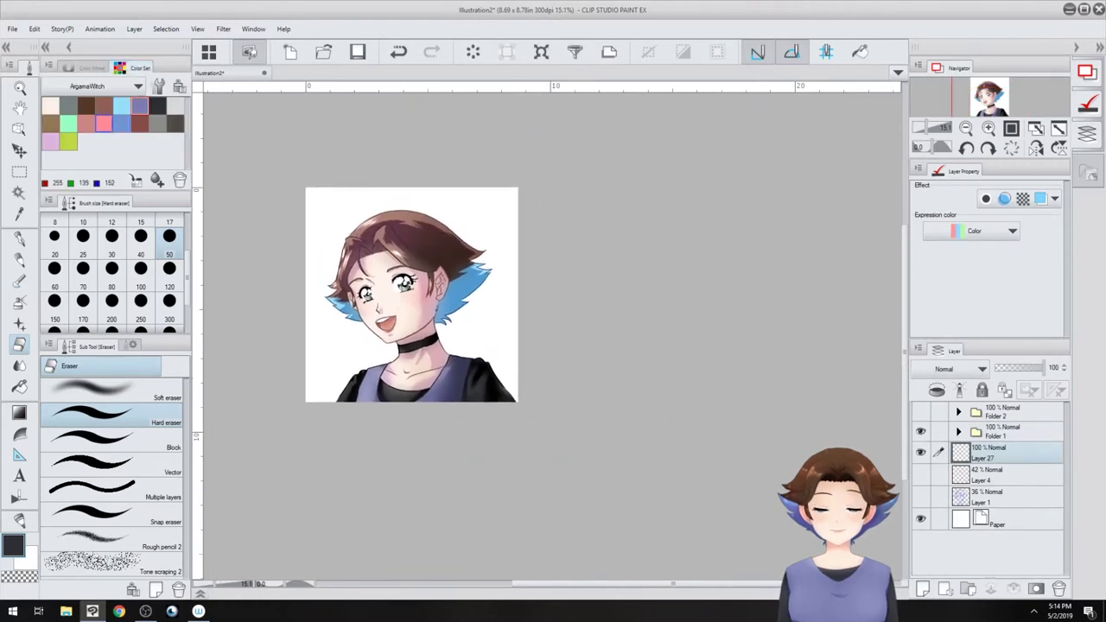
click(51, 141)
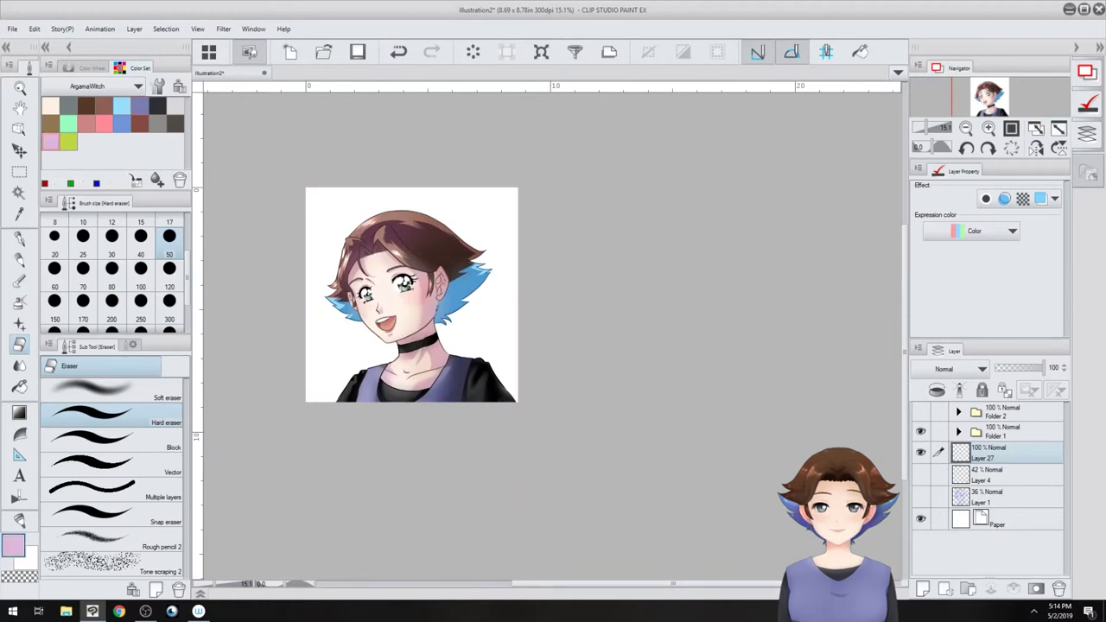
click(19, 454)
click(68, 366)
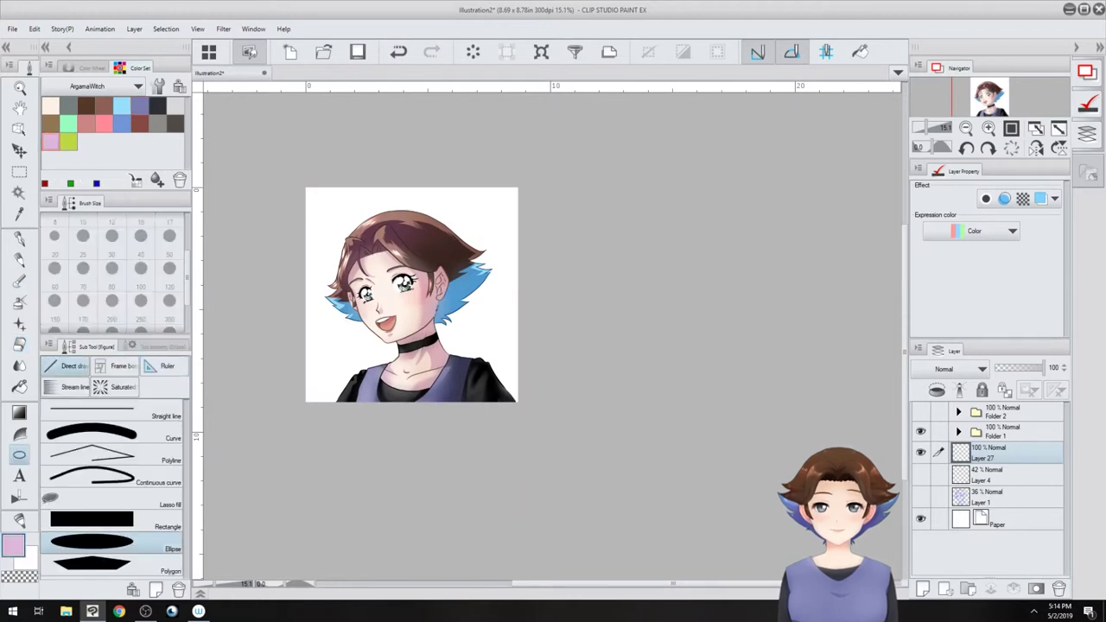
click(113, 521)
mouse_move(330, 212)
mouse_down()
mouse_move(352, 283)
mouse_move(497, 381)
mouse_up()
- Scale the lilac rounded rectangle up slightly so it frames the head with a little more room
click(541, 52)
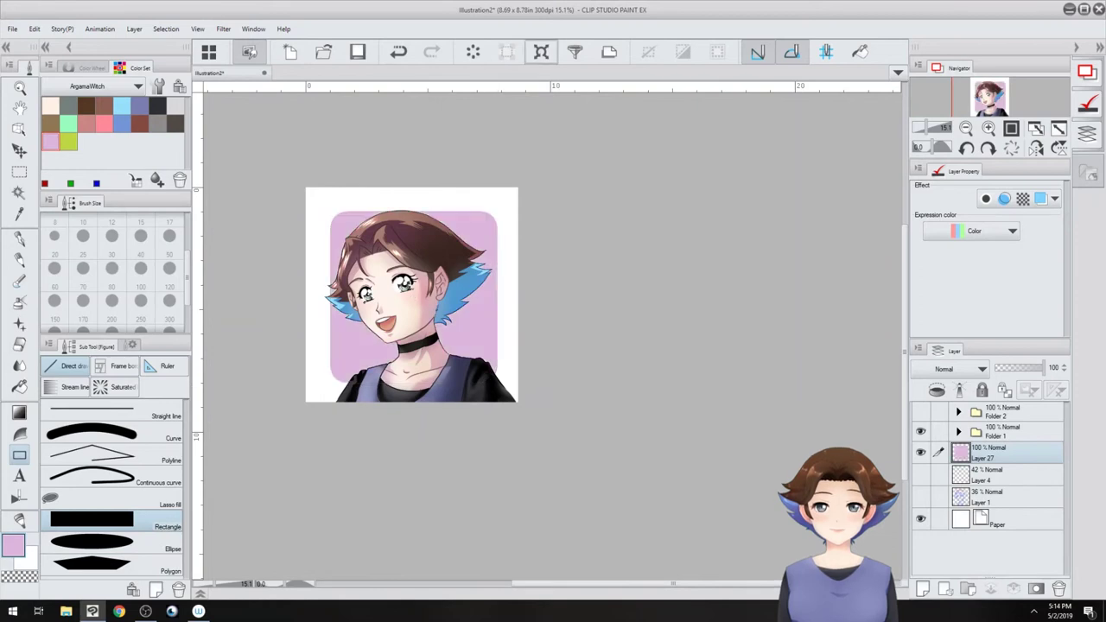
drag(413, 210, 413, 202)
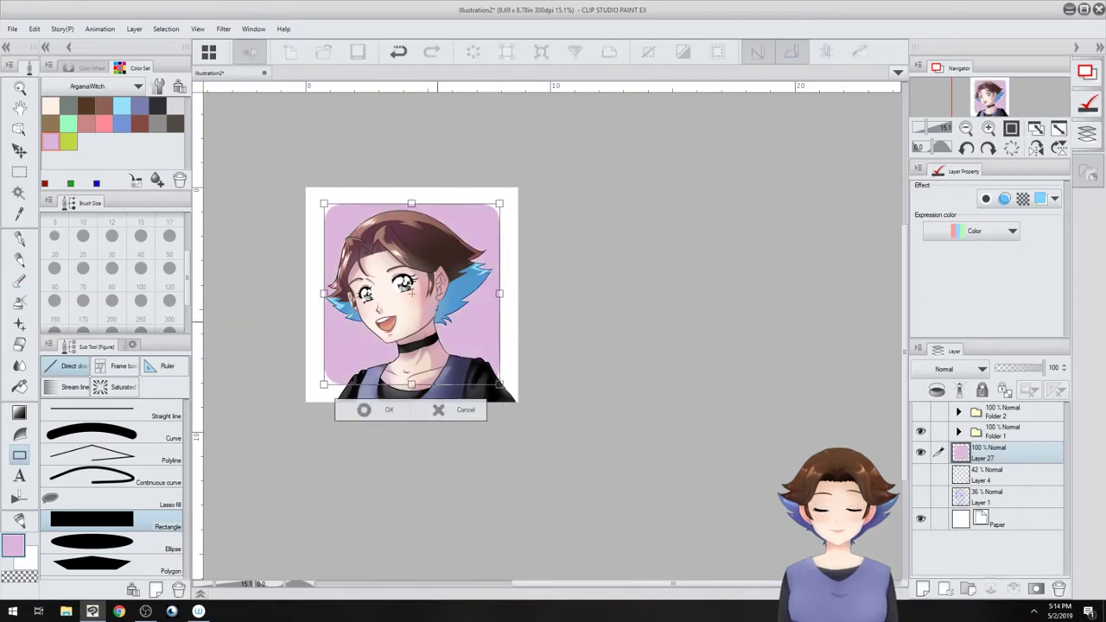
click(365, 408)
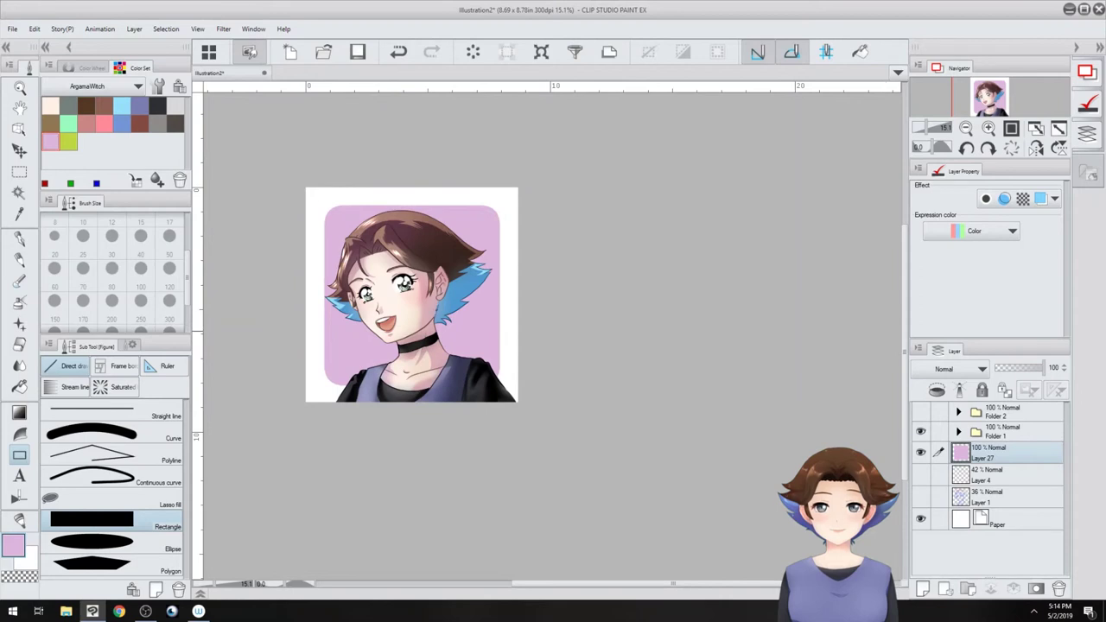
- Apply a white border effect with an edge thickness of 22.5 to Folder 1 and hide the Paper layer
click(1001, 432)
click(1004, 199)
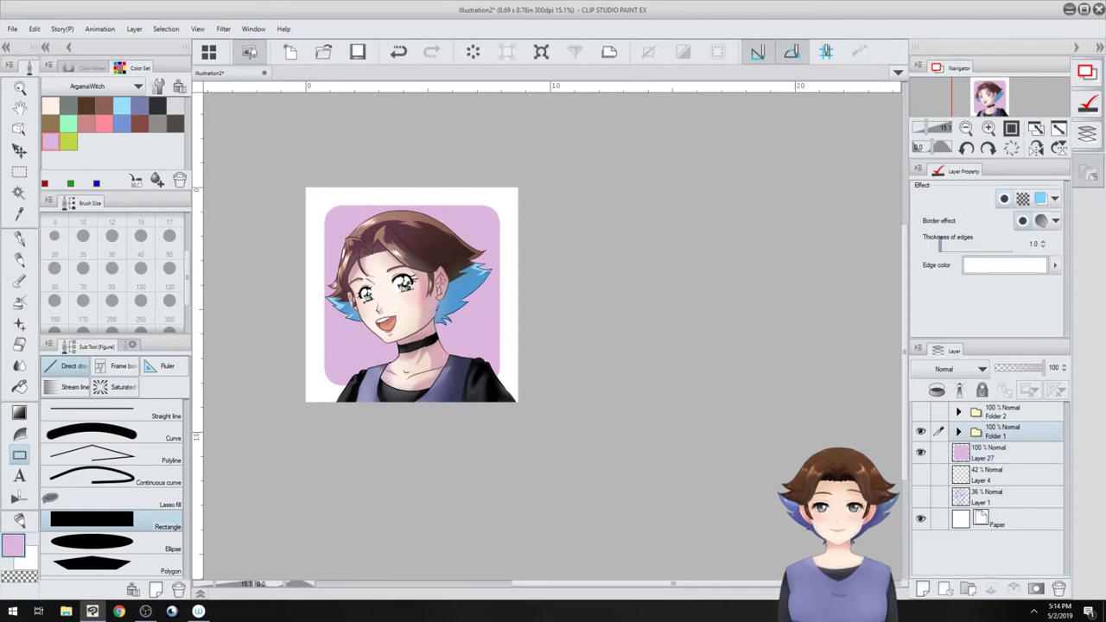
drag(940, 245, 979, 245)
drag(415, 292, 391, 314)
click(920, 519)
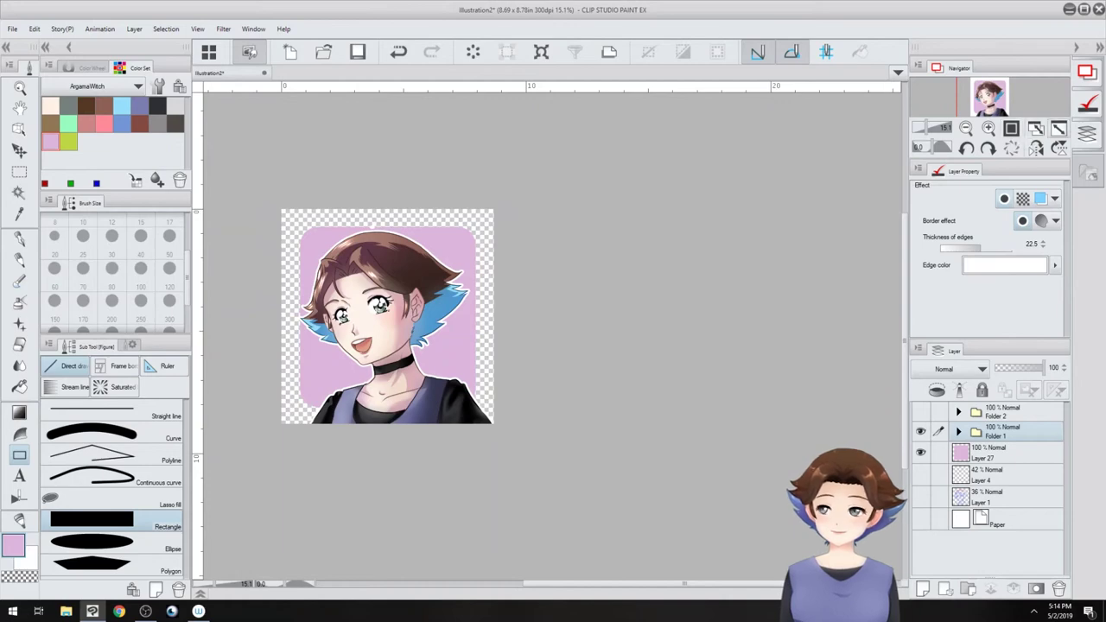
click(1058, 129)
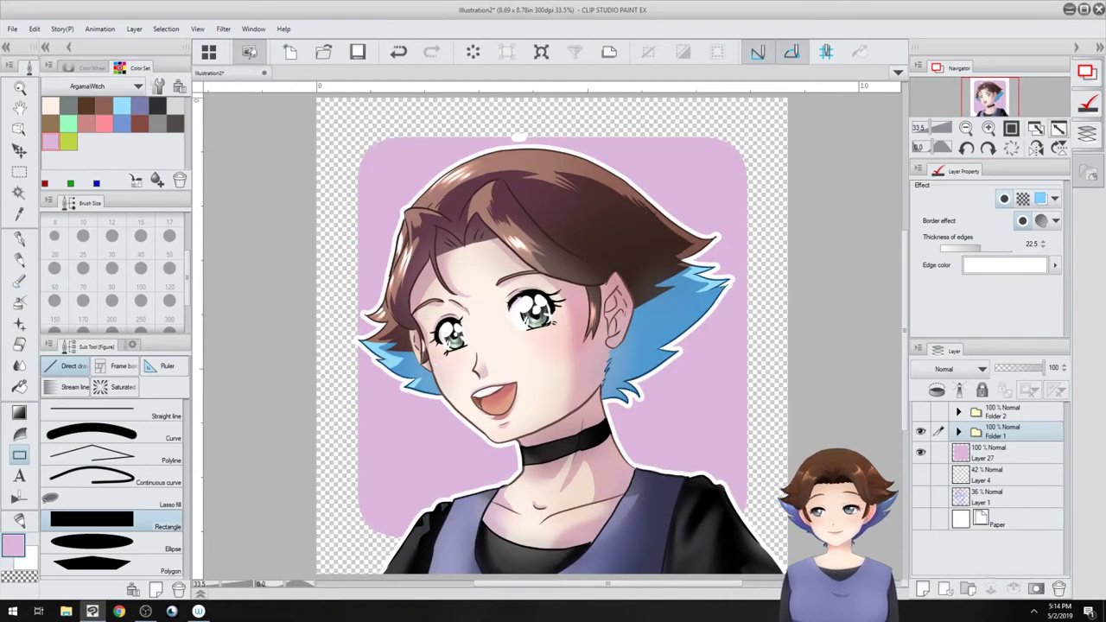
- Erase the stray mark above the hair on Layer 2 in Folder 1 with the Hard eraser
click(958, 432)
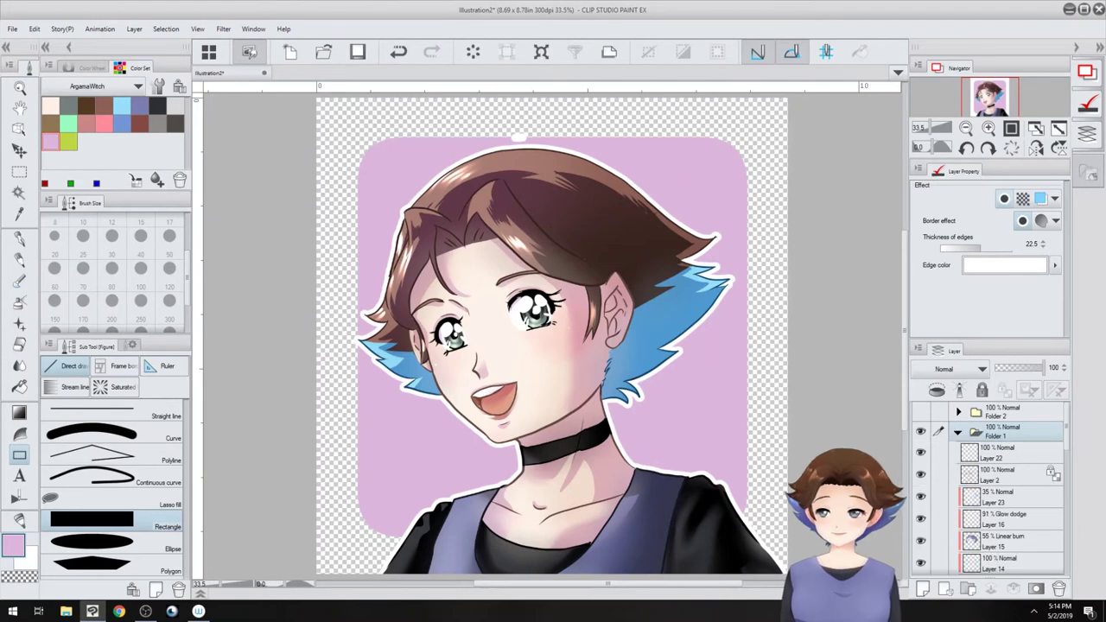
click(1002, 475)
key(e)
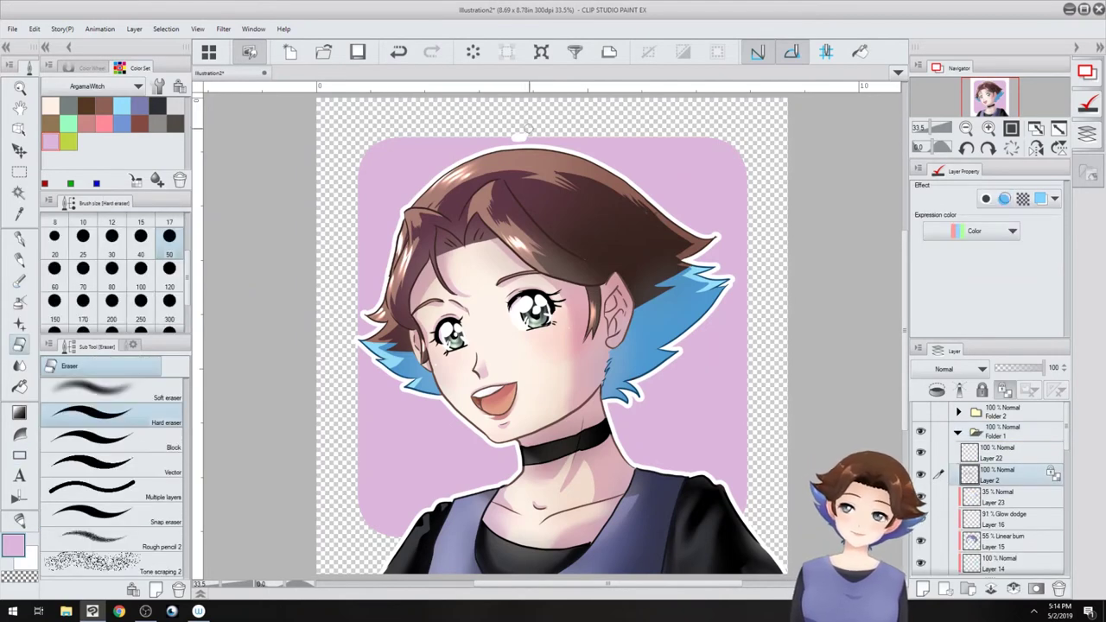
drag(512, 135, 516, 136)
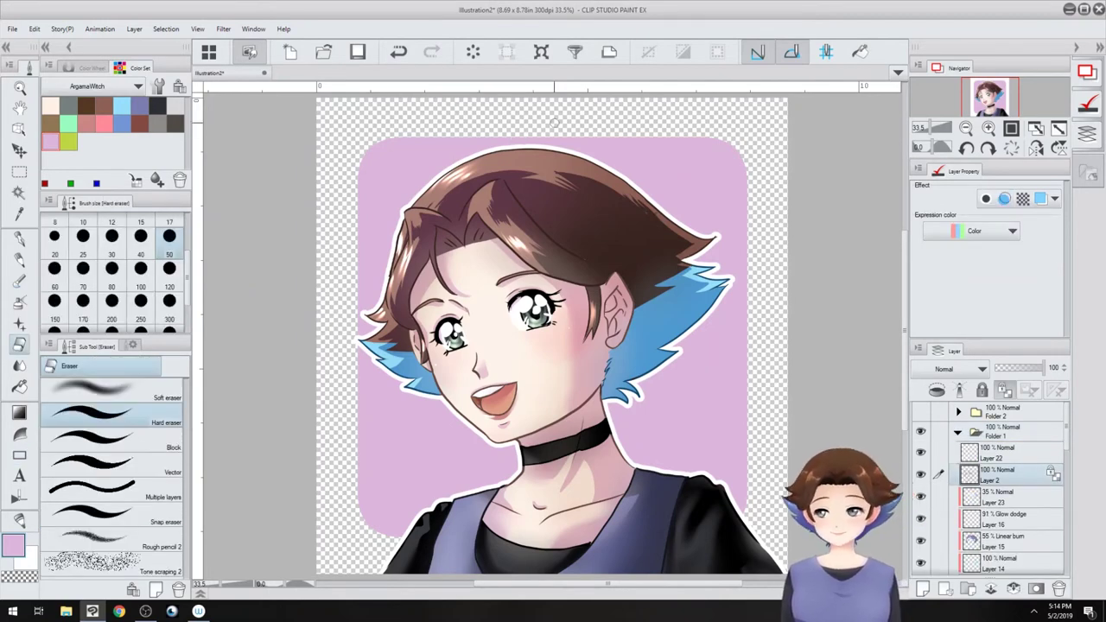
click(958, 432)
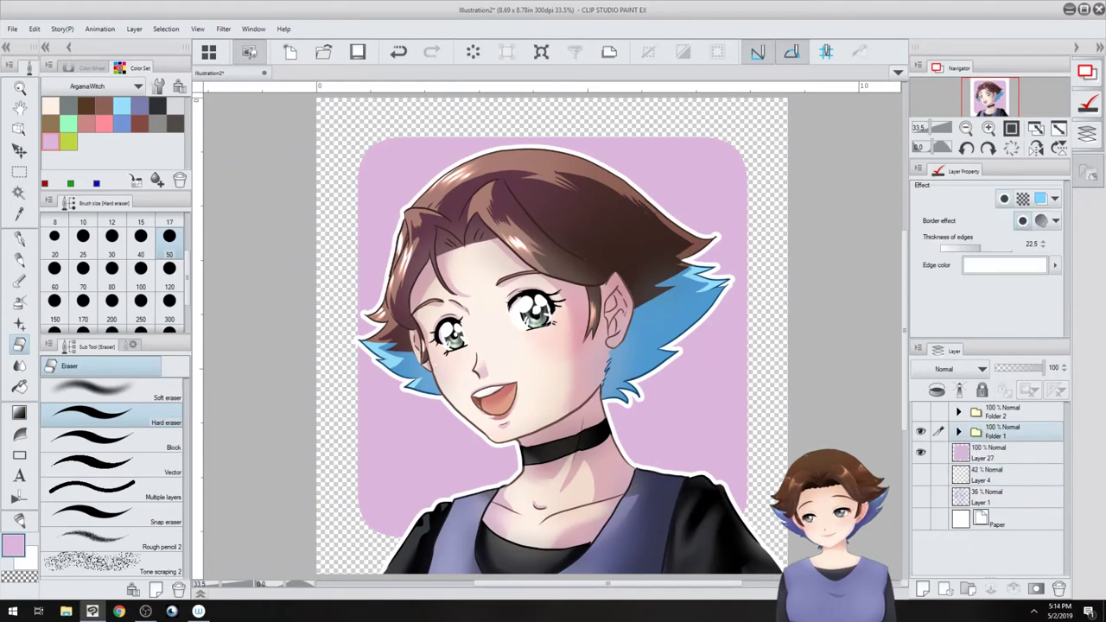
- Nudge the lilac background on Layer 27 slightly to the left with the Move layer tool
click(994, 454)
click(19, 172)
click(19, 150)
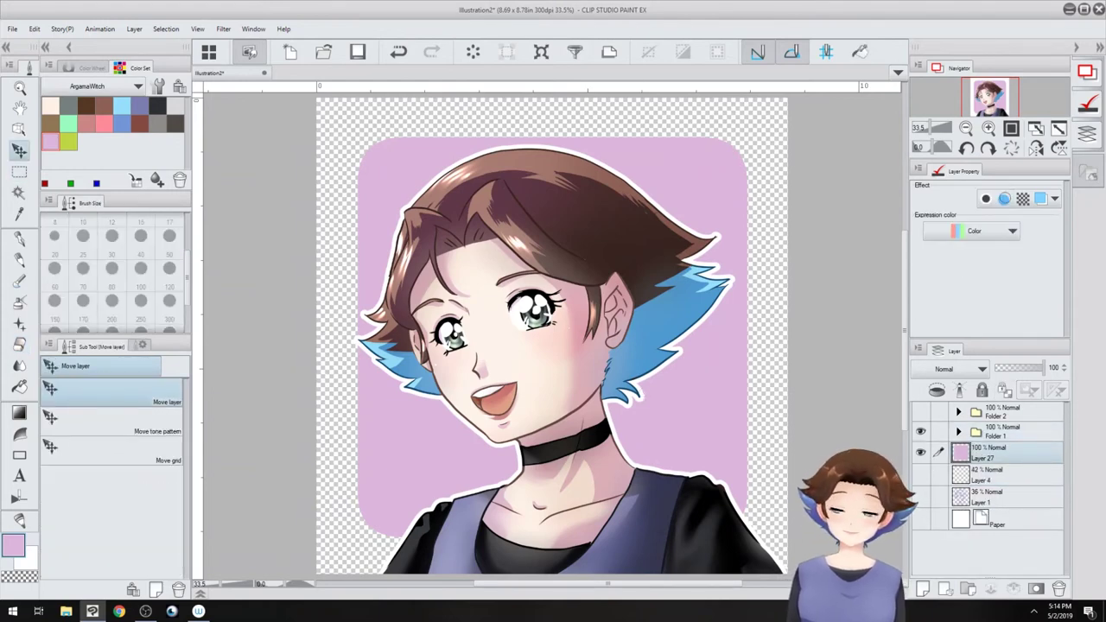
drag(720, 362, 716, 363)
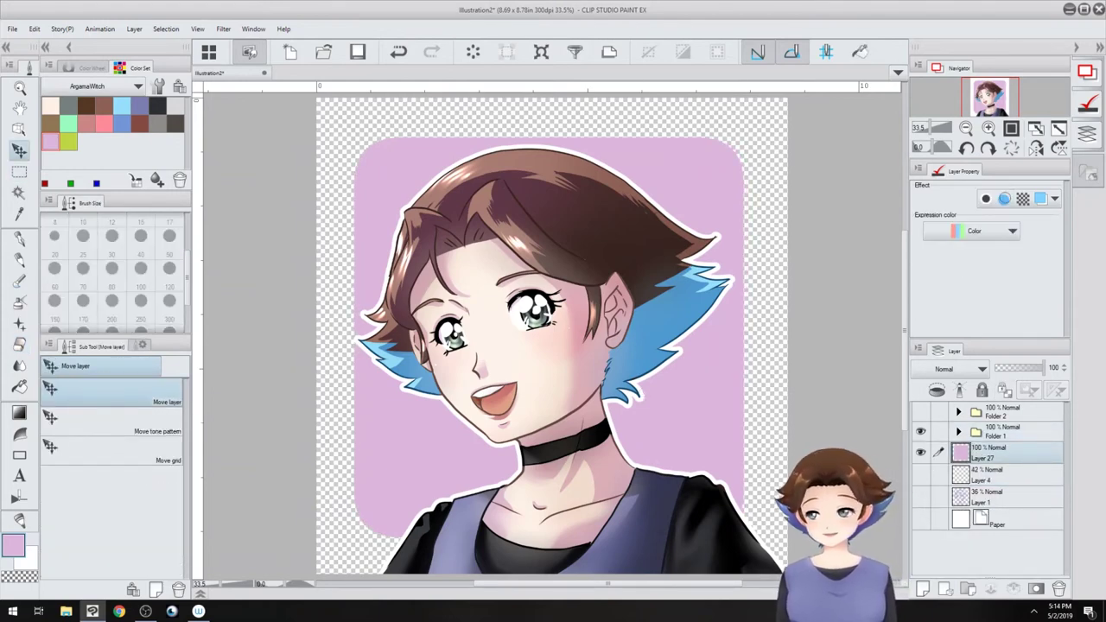
- Move Layer 27 into Folder 1 beneath Layer 8 so the white border surrounds the background too, and collapse the folder
click(958, 431)
scroll(1010, 484, down, 10)
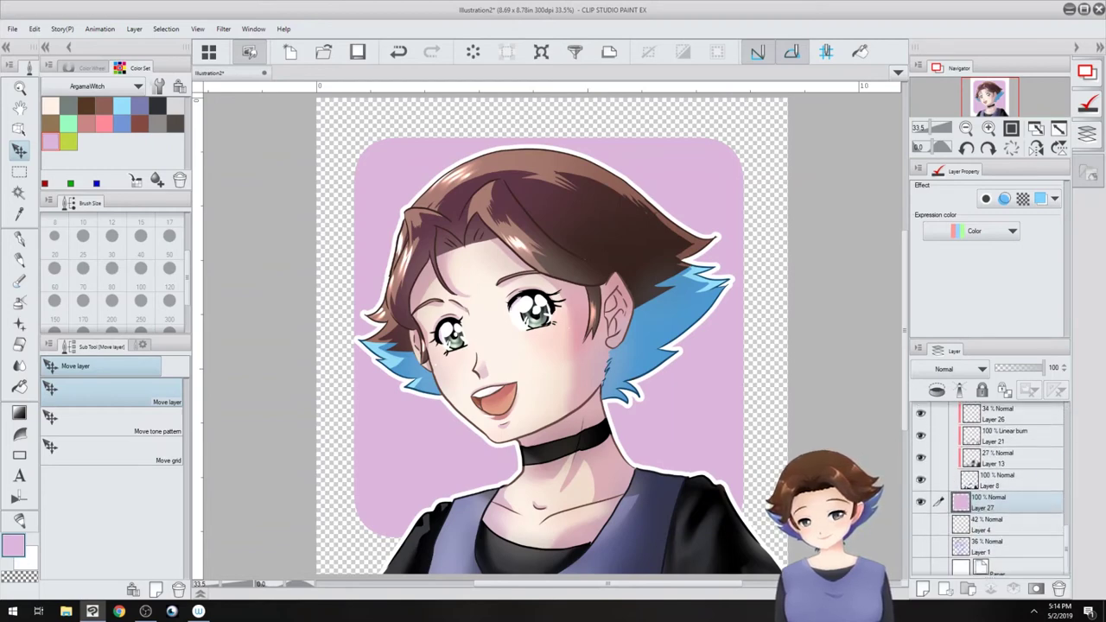
drag(1002, 503, 1002, 489)
scroll(1002, 491, up, 1)
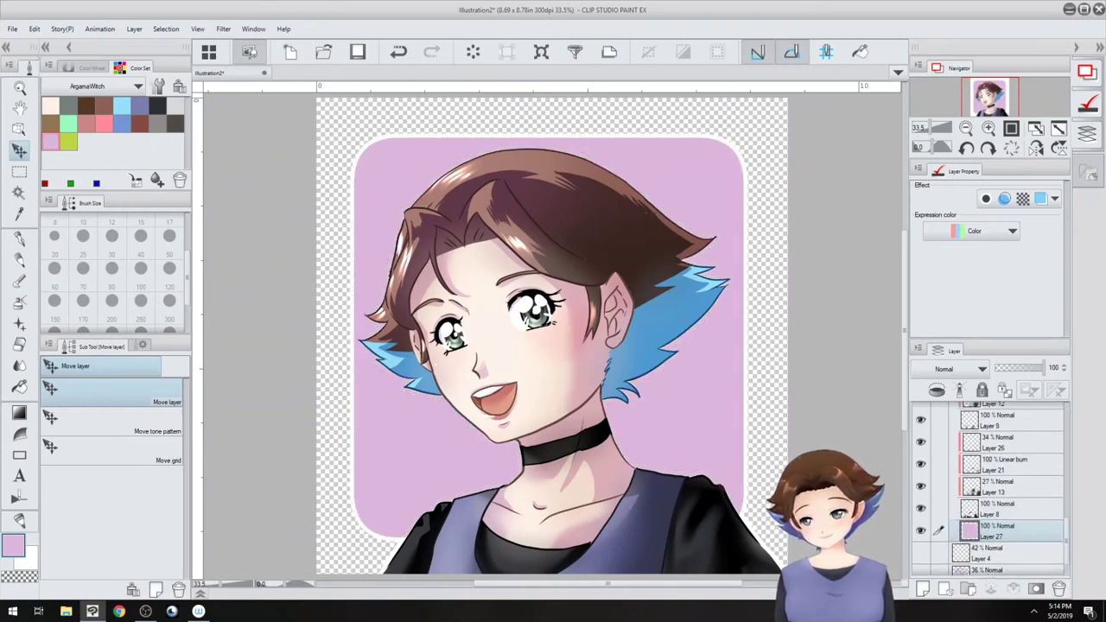
scroll(1001, 490, up, 8)
click(958, 432)
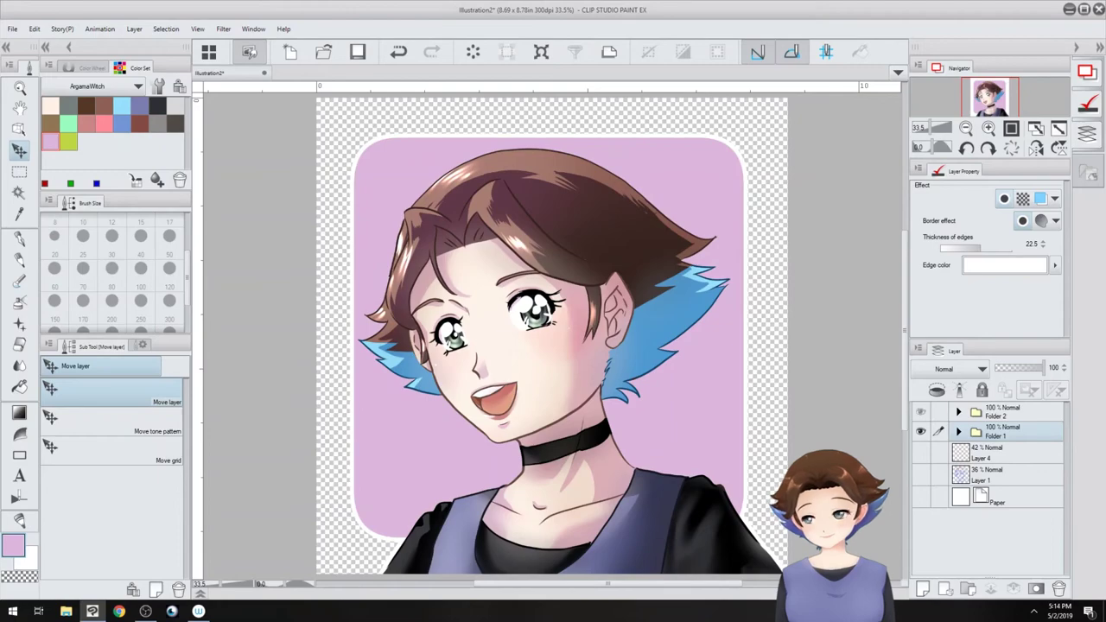
- Hide the colored Folder 1, leaving the black-and-white Folder 2 shown, and turn the Paper layer back on
click(919, 431)
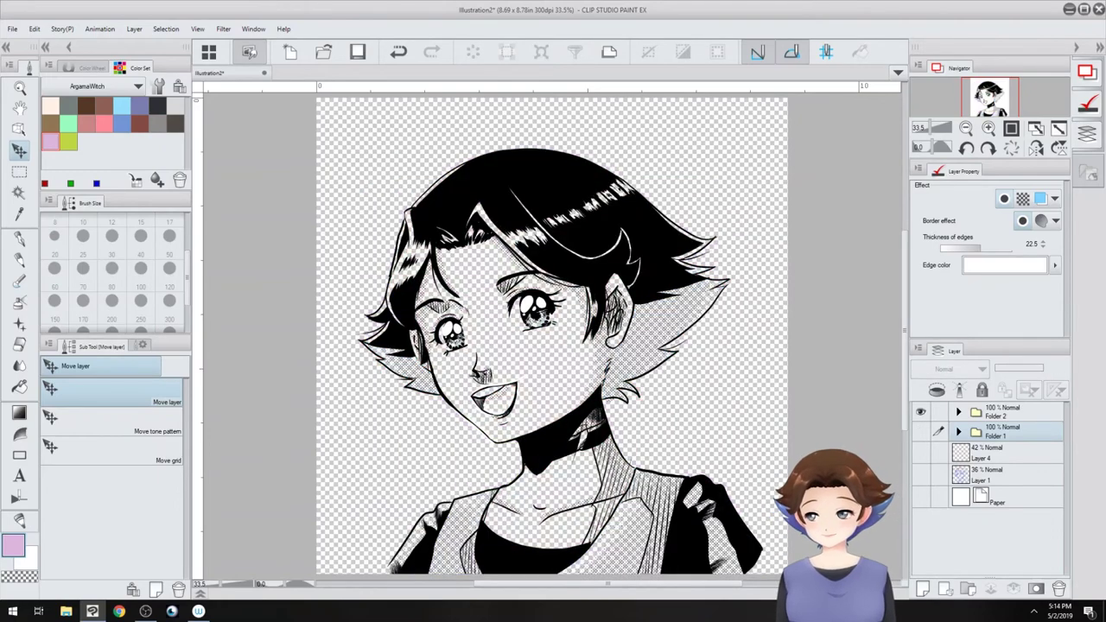
click(920, 496)
drag(553, 346, 522, 284)
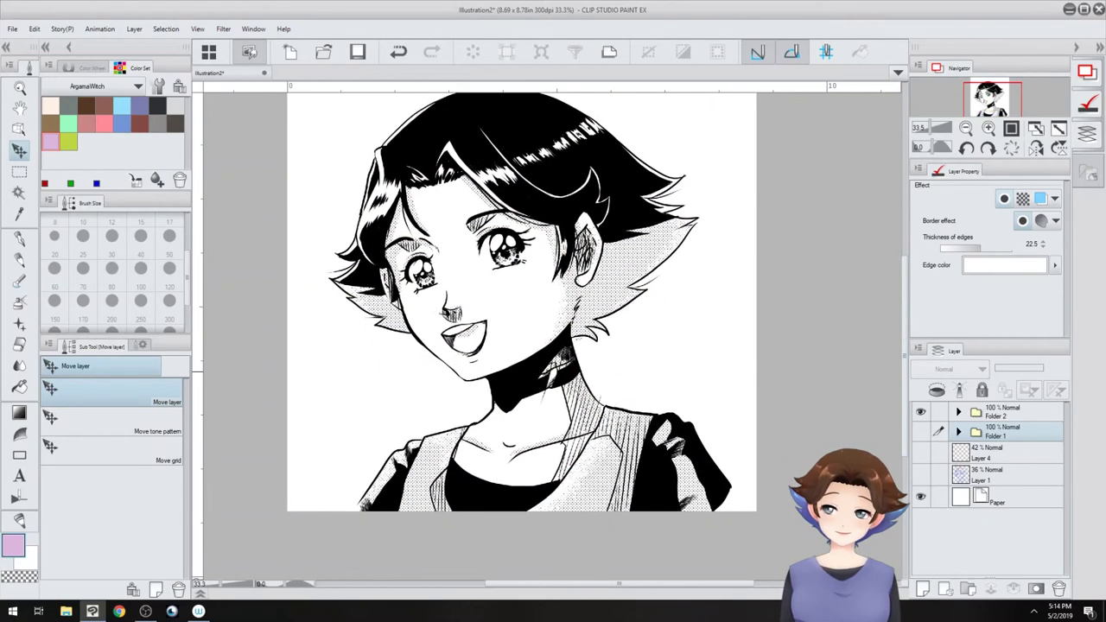
scroll(634, 378, down, 1)
- Show Folder 1 again and reorder Folder 2 beneath it, keeping both folders visible
click(957, 412)
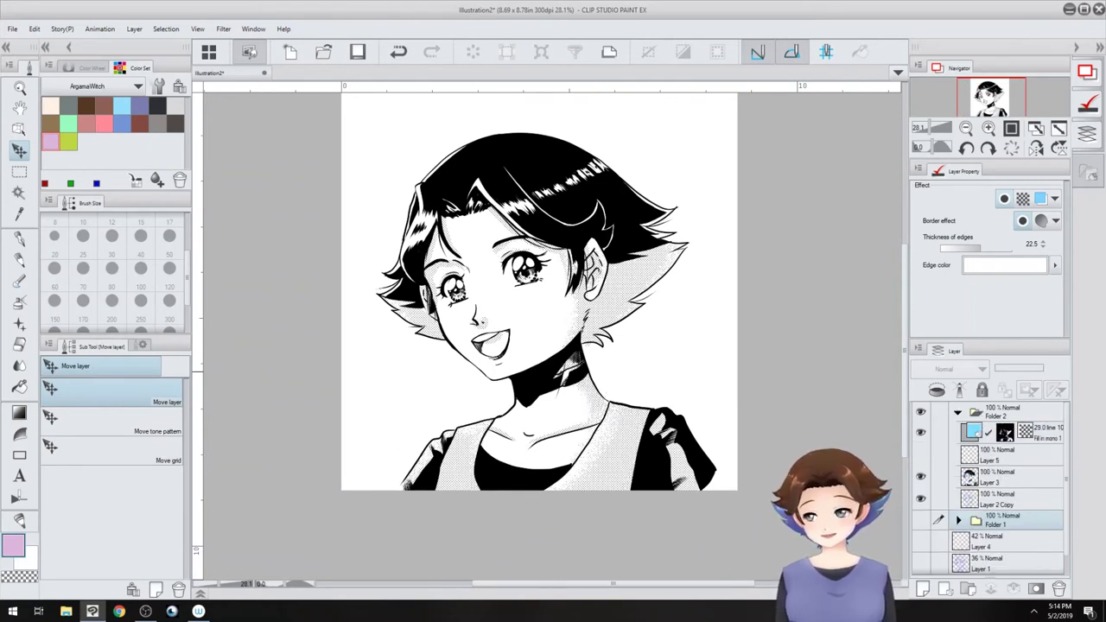
click(957, 412)
click(920, 412)
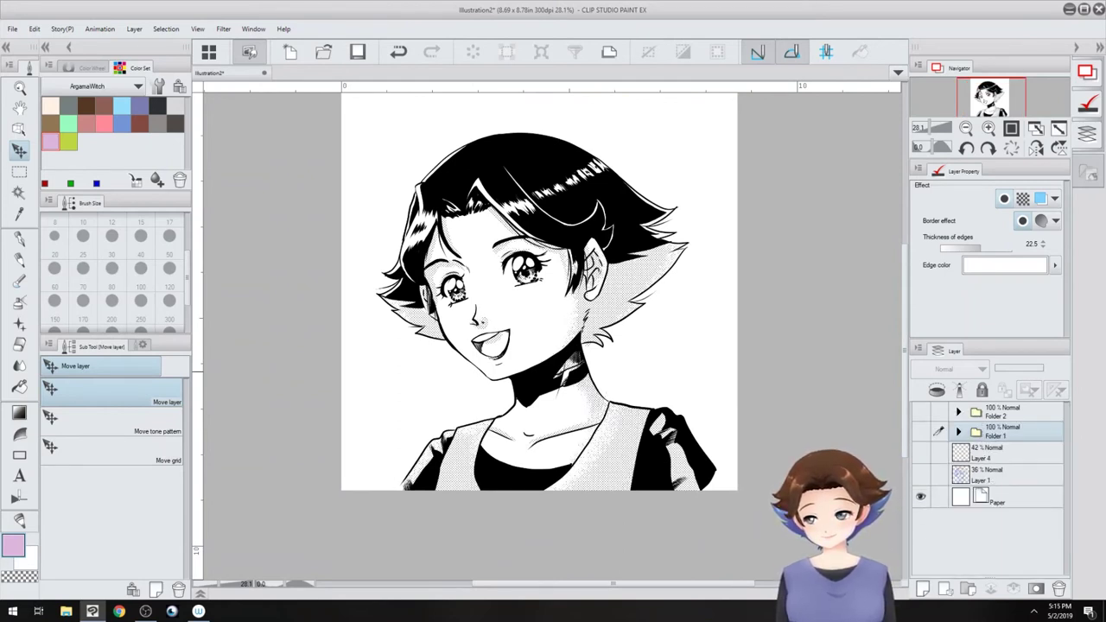
click(920, 431)
drag(1007, 412, 1006, 441)
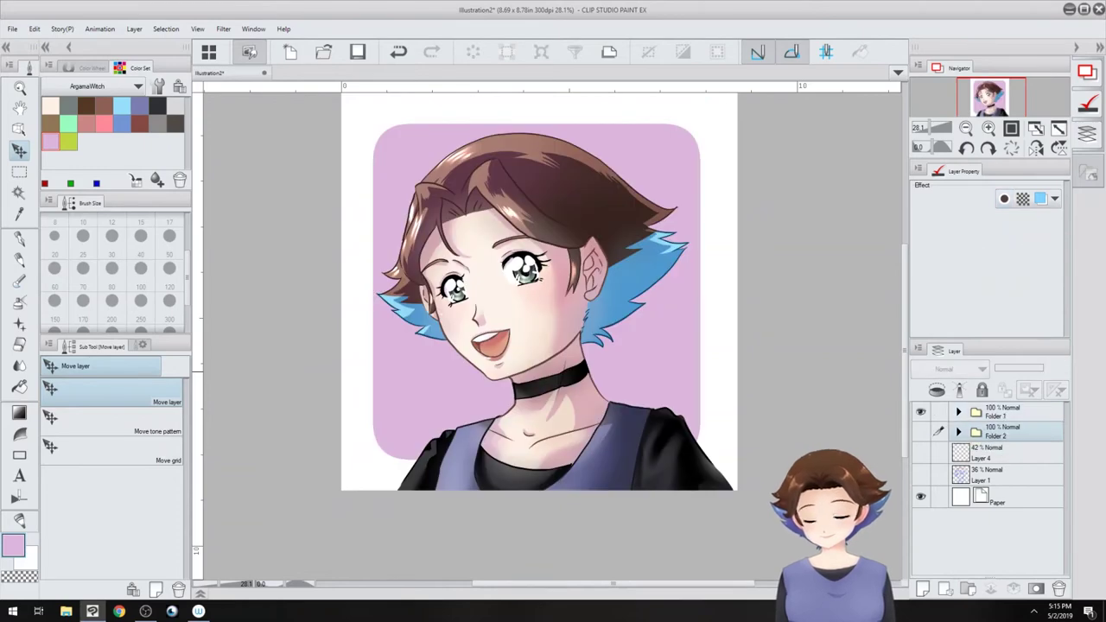
click(920, 431)
- Toggle Folder 1's visibility repeatedly to compare the colored portrait with the black-and-white version
click(919, 412)
click(920, 412)
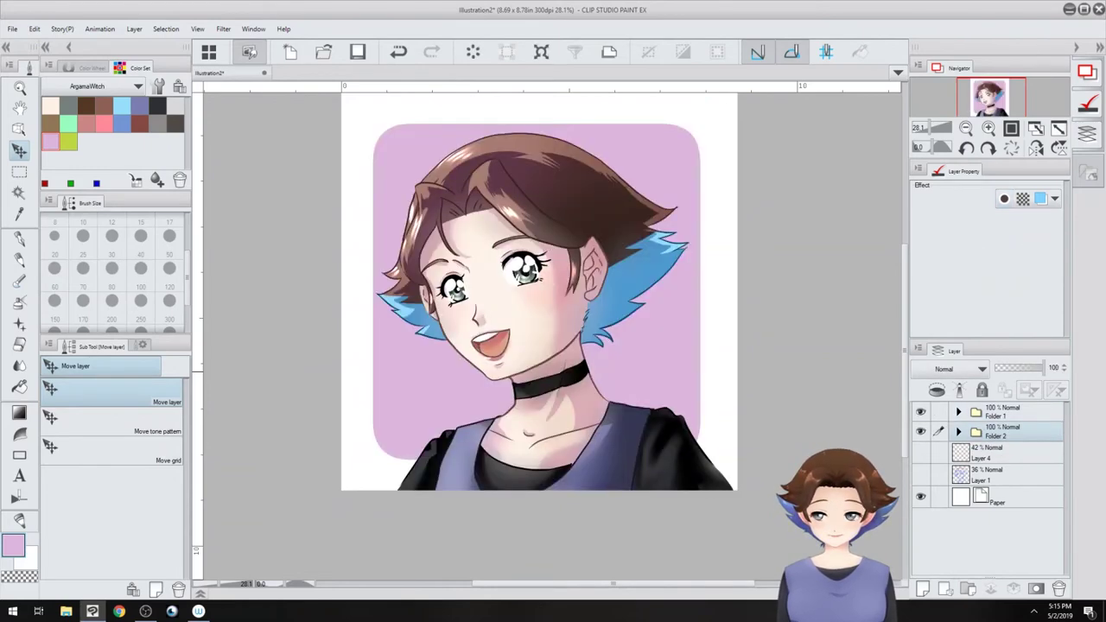
click(920, 412)
click(919, 412)
click(920, 412)
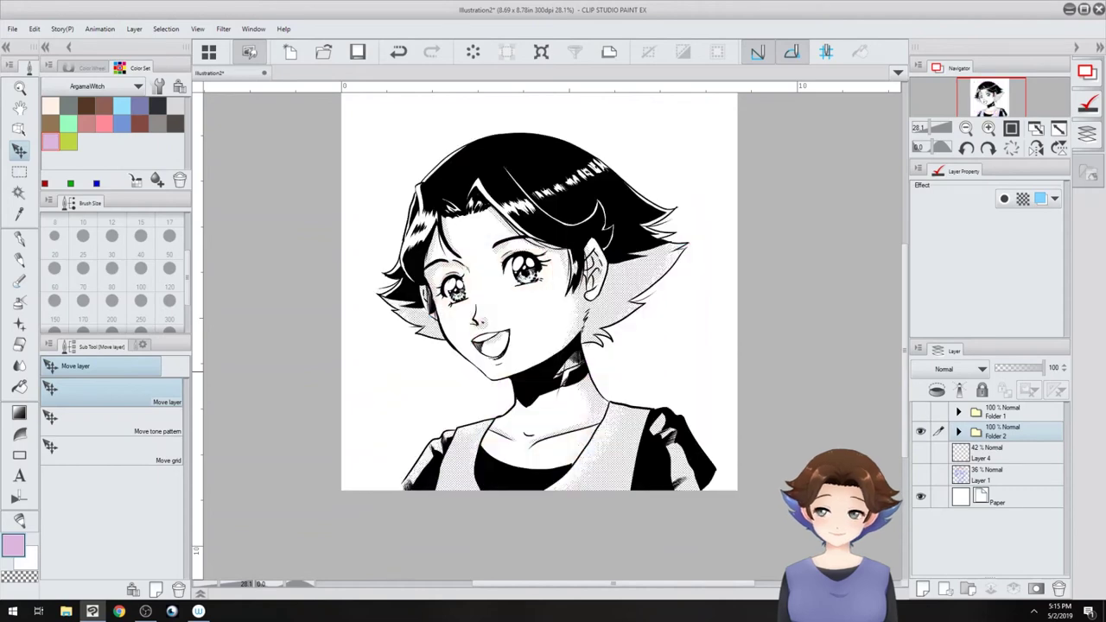
click(920, 412)
click(920, 412)
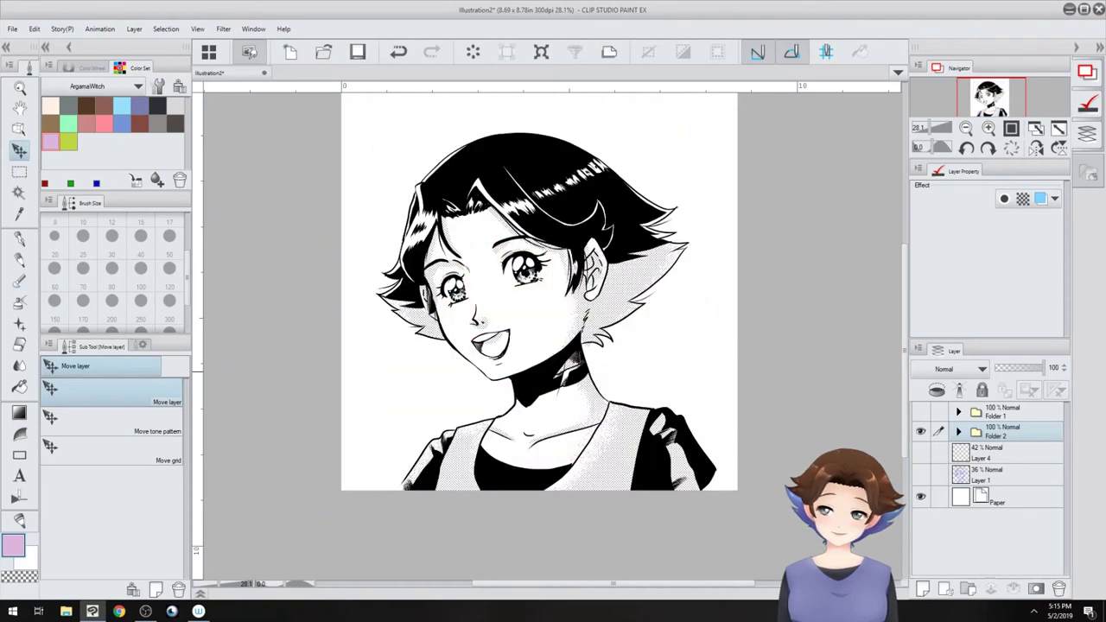
click(919, 412)
click(920, 412)
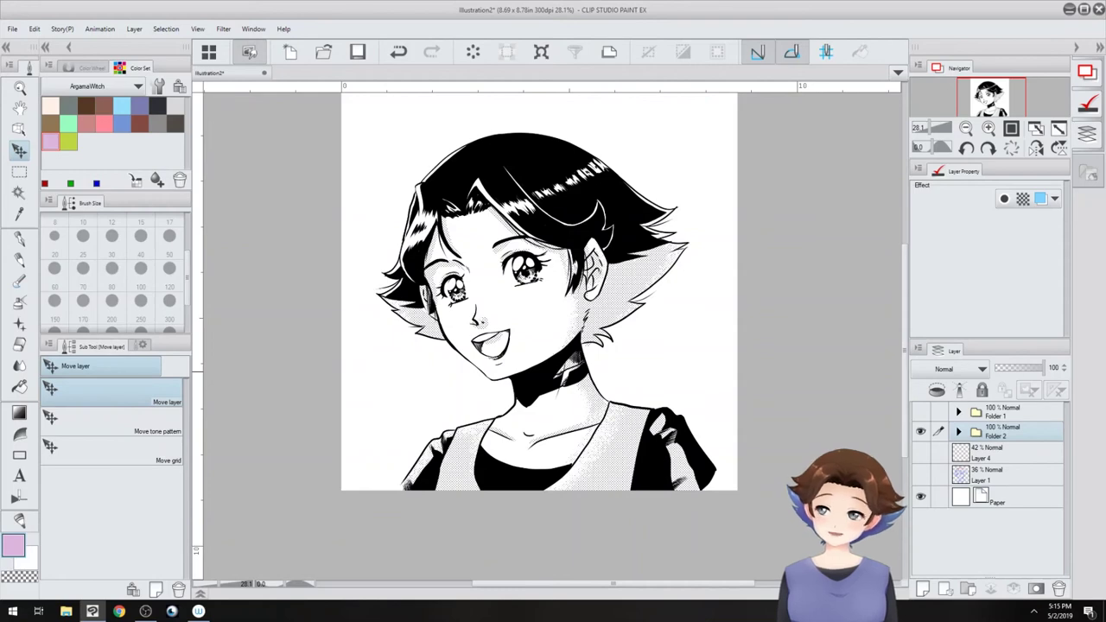
click(920, 412)
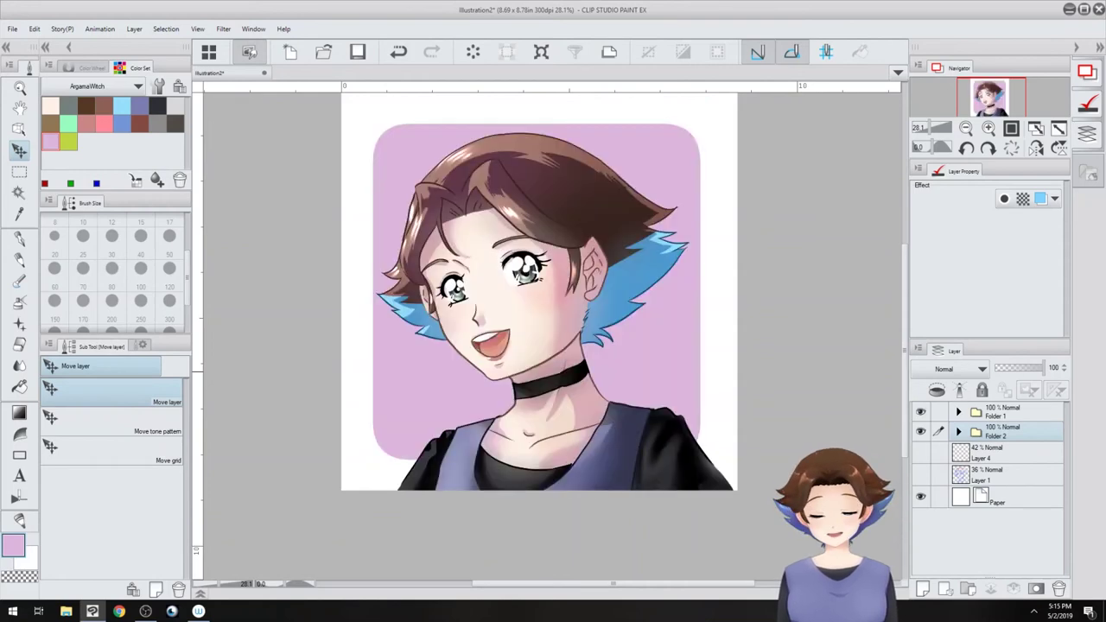